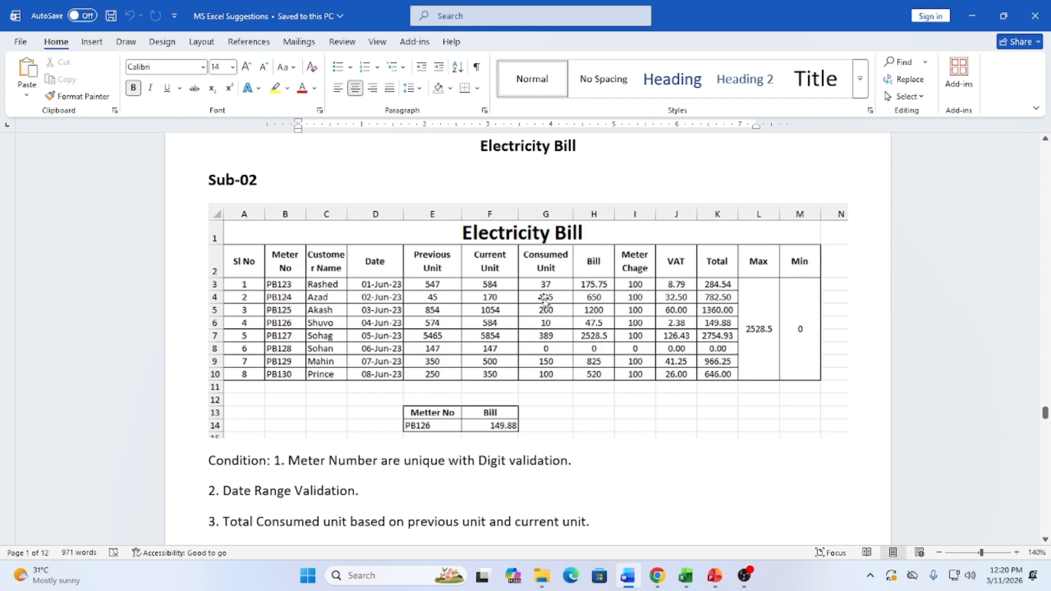
In the blank Book1 sheet, merge and centre cells A1 through M1 into one title cell
{"action": "scroll", "coordinate": [392, 402], "scroll_direction": "down", "scroll_amount": 1}
{"action": "scroll", "coordinate": [392, 402], "scroll_direction": "down", "scroll_amount": 3}
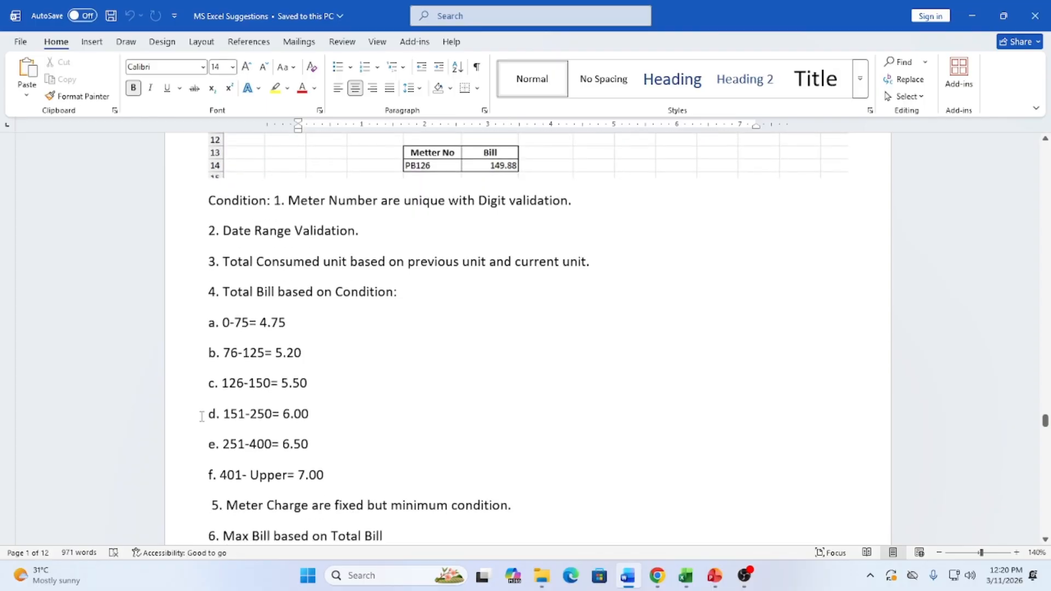
{"action": "scroll", "coordinate": [361, 387], "scroll_direction": "up", "scroll_amount": 3}
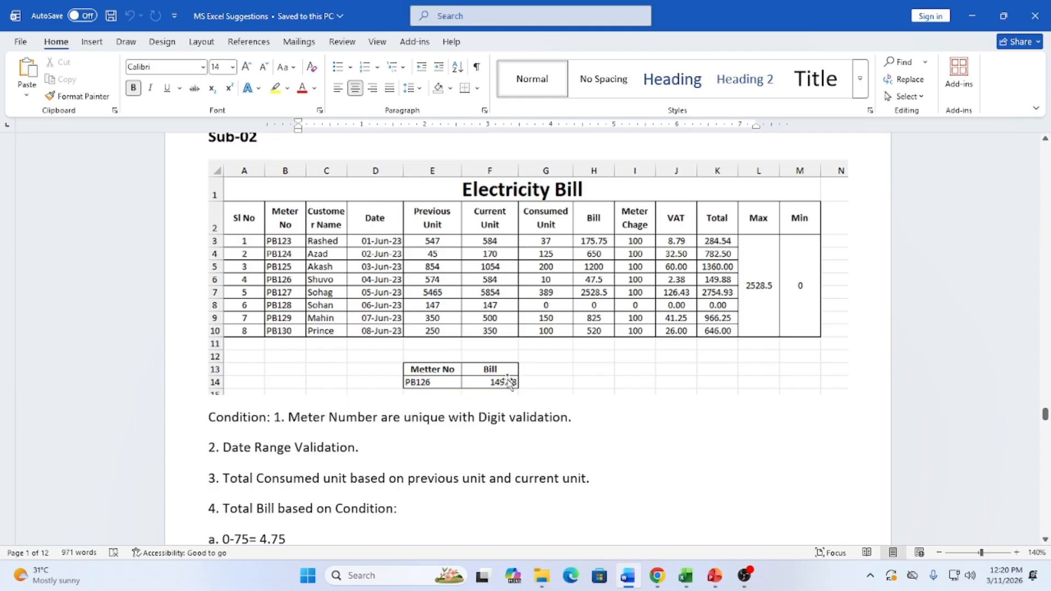
{"action": "scroll", "coordinate": [317, 422], "scroll_direction": "down", "scroll_amount": 5}
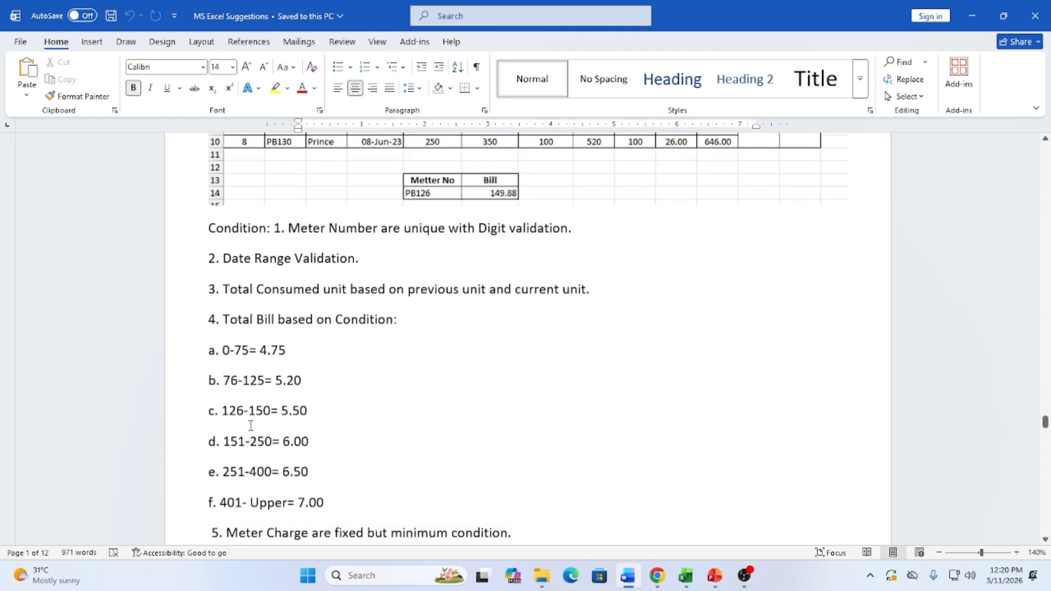
{"action": "scroll", "coordinate": [263, 480], "scroll_direction": "up", "scroll_amount": 3}
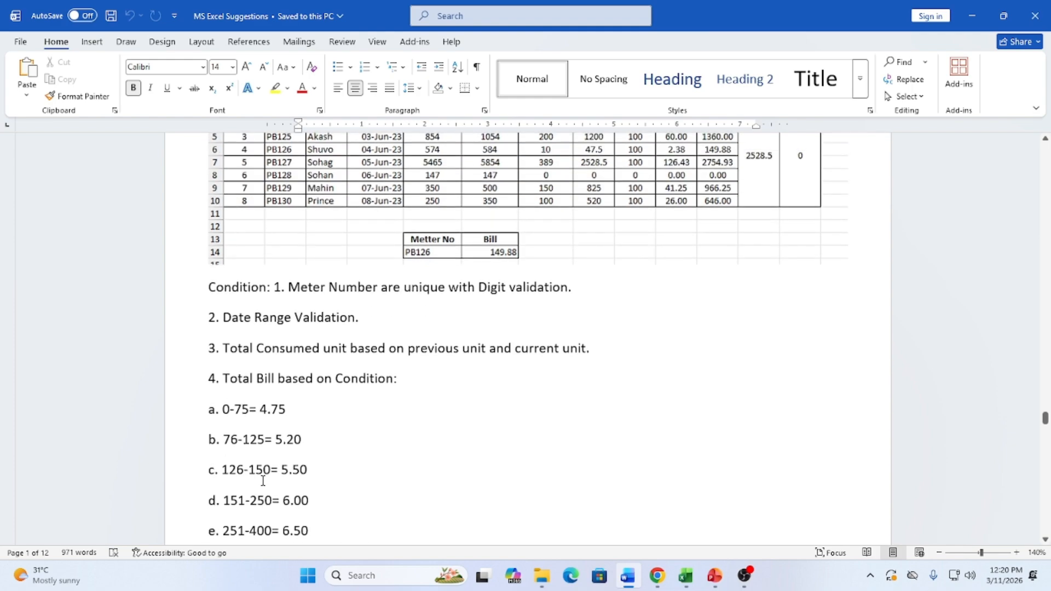
{"action": "scroll", "coordinate": [261, 476], "scroll_direction": "up", "scroll_amount": 4}
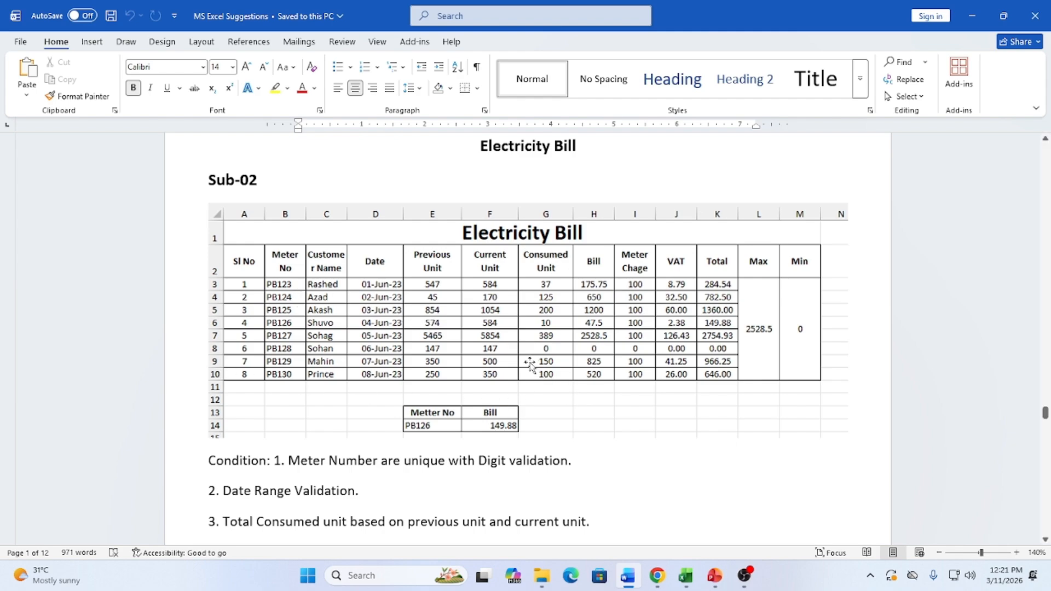
{"action": "left_click", "coordinate": [685, 575]}
{"action": "scroll", "coordinate": [517, 426], "scroll_direction": "up", "scroll_amount": 3}
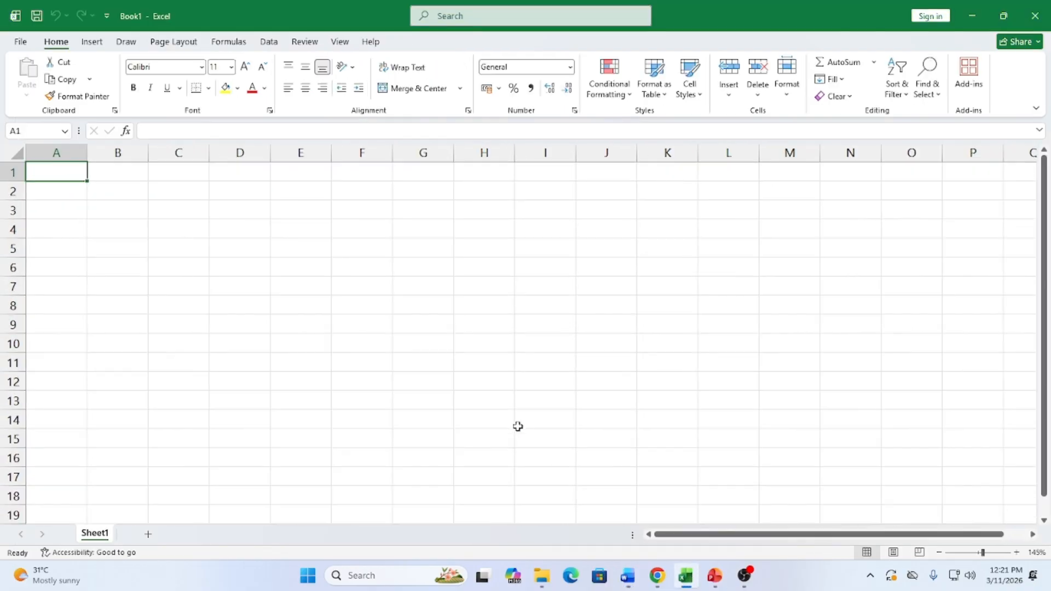
{"action": "scroll", "coordinate": [518, 426], "scroll_direction": "up", "scroll_amount": 1}
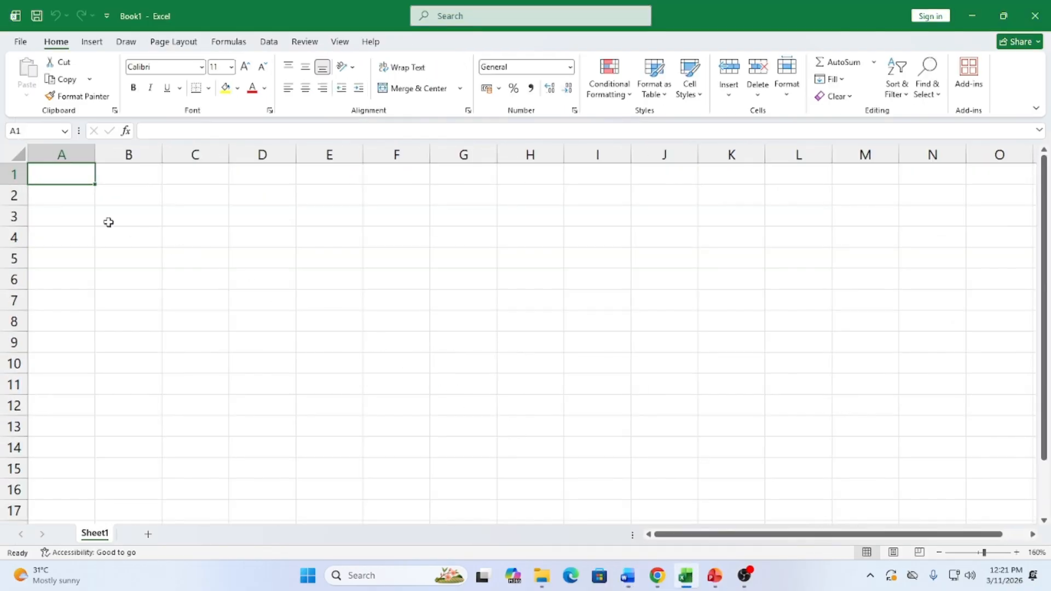
{"action": "left_click_drag", "start_coordinate": [63, 185], "coordinate": [853, 177]}
{"action": "left_click", "coordinate": [417, 88]}
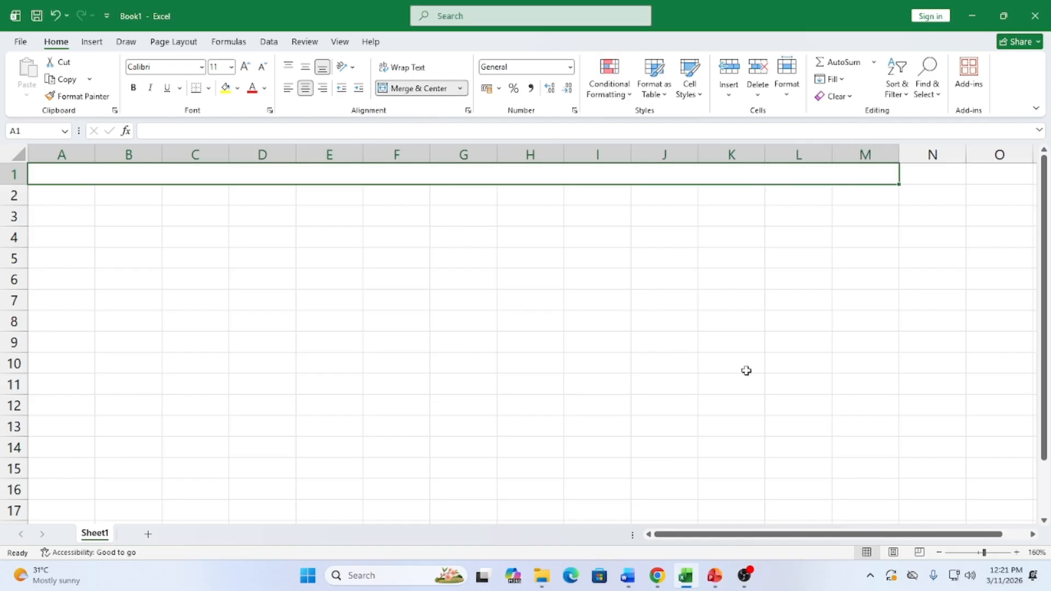
{"action": "mouse_move", "coordinate": [690, 584]}
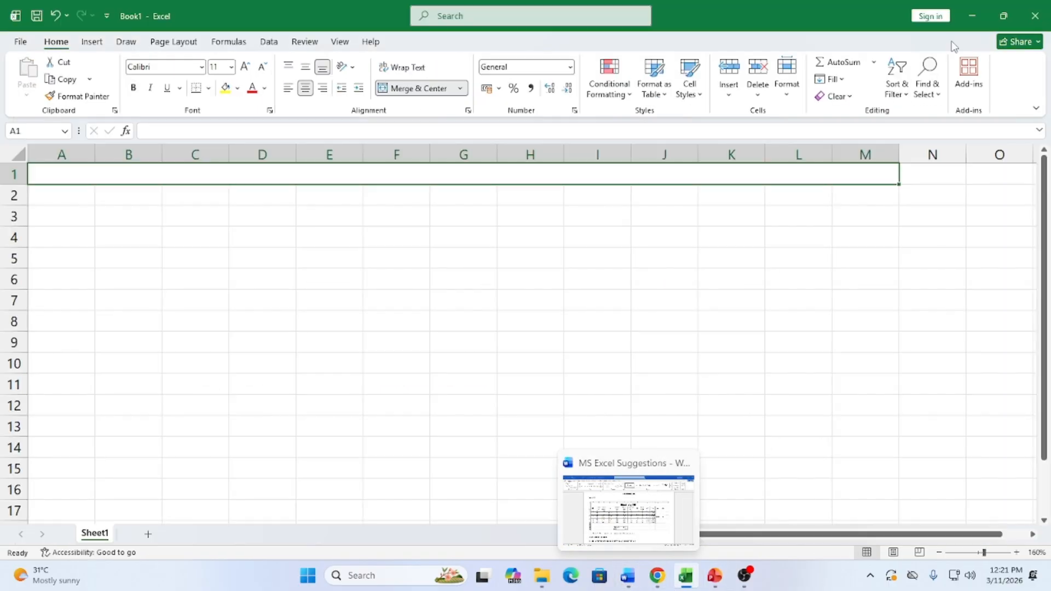
Snap Excel to the left half of the screen, with the Word Electricity Bill sample on the right
{"action": "left_click", "coordinate": [628, 576]}
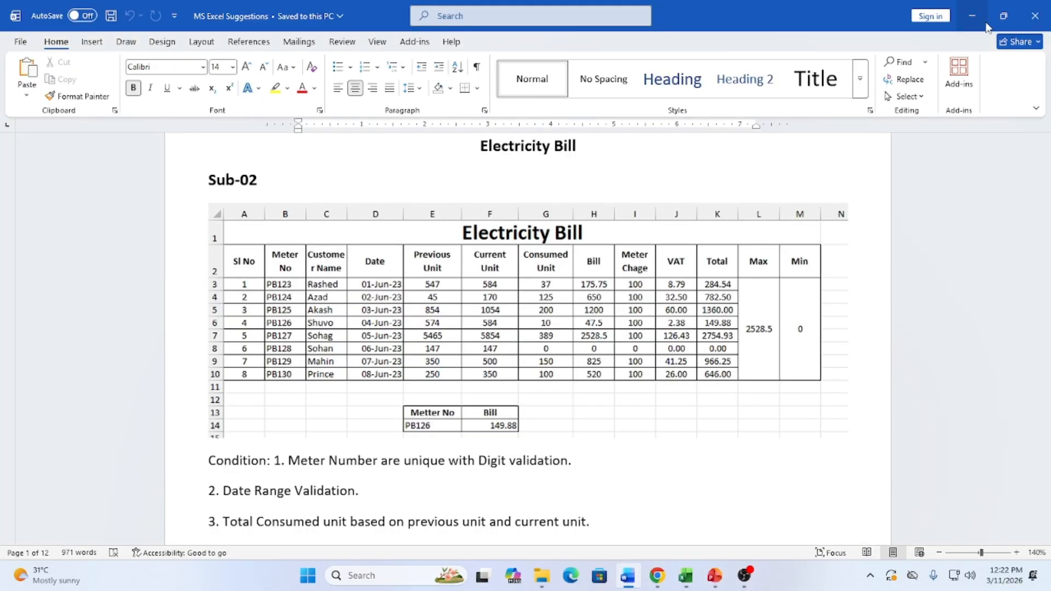
{"action": "left_click", "coordinate": [1013, 19]}
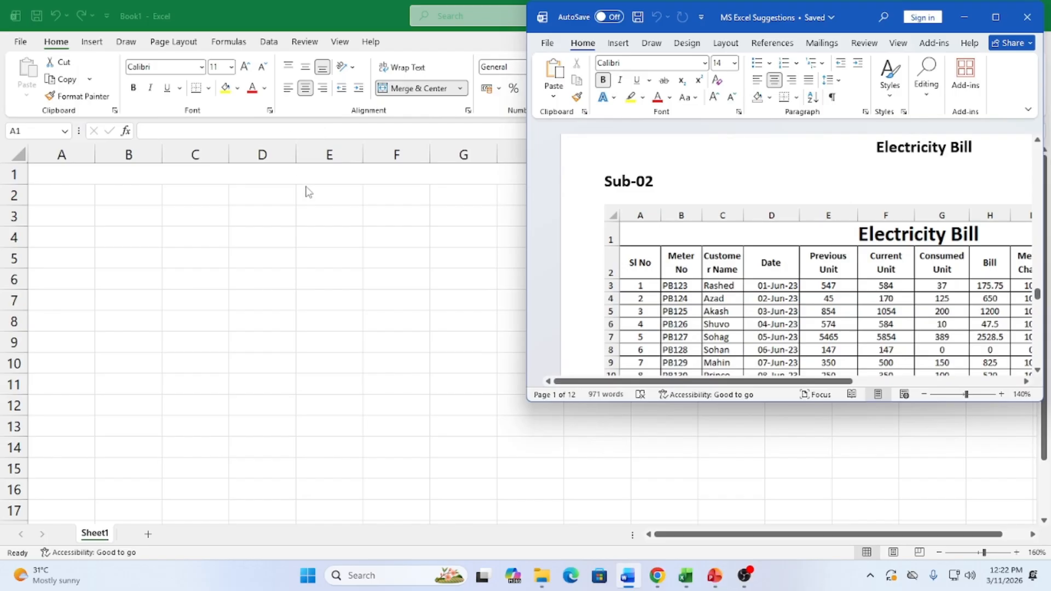
{"action": "left_click", "coordinate": [306, 179]}
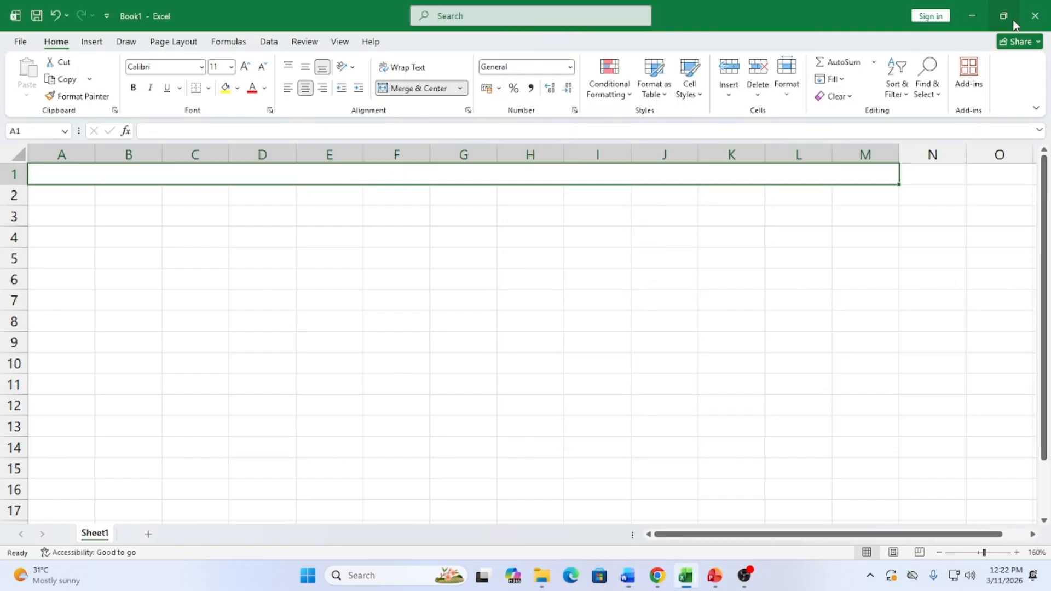
{"action": "mouse_move", "coordinate": [1012, 24]}
{"action": "left_click", "coordinate": [919, 54]}
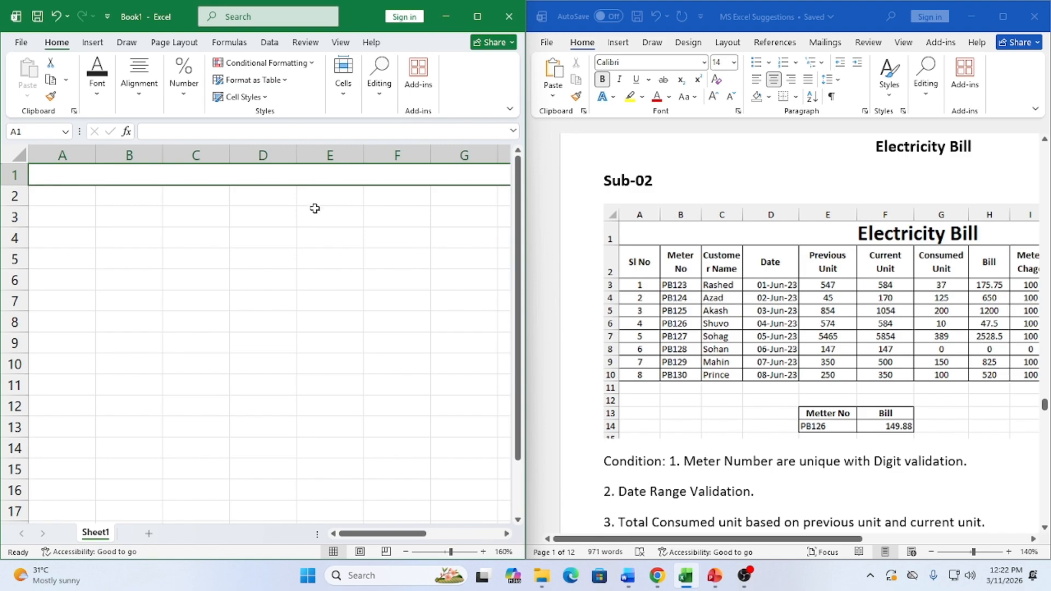
{"action": "scroll", "coordinate": [314, 209], "scroll_direction": "down", "scroll_amount": 2}
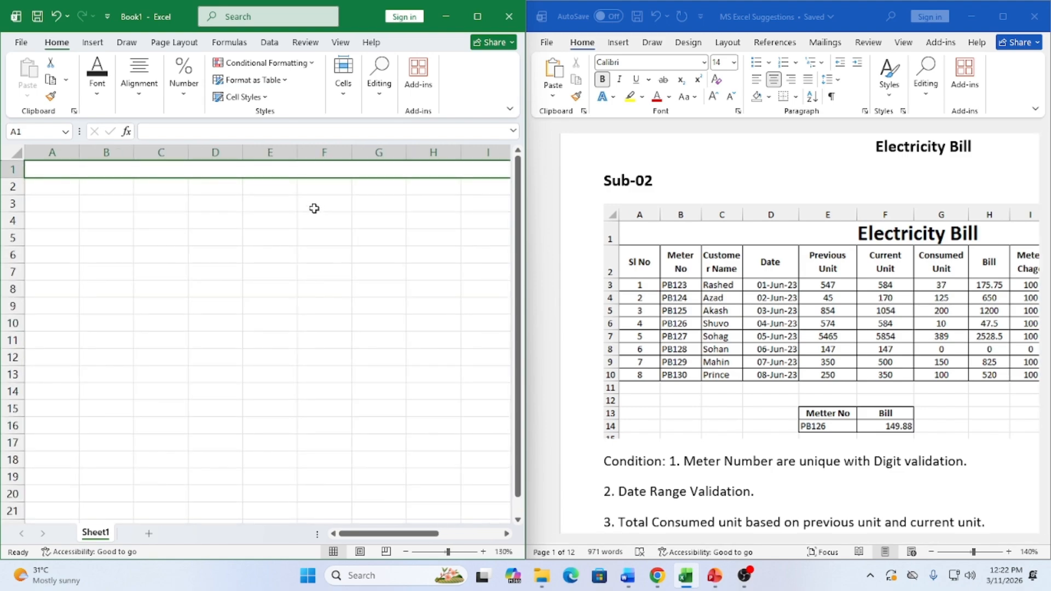
Enter 'Electricty Bill' in merged A1, then make it bold at font size 16
{"action": "type", "text": "Elec"}
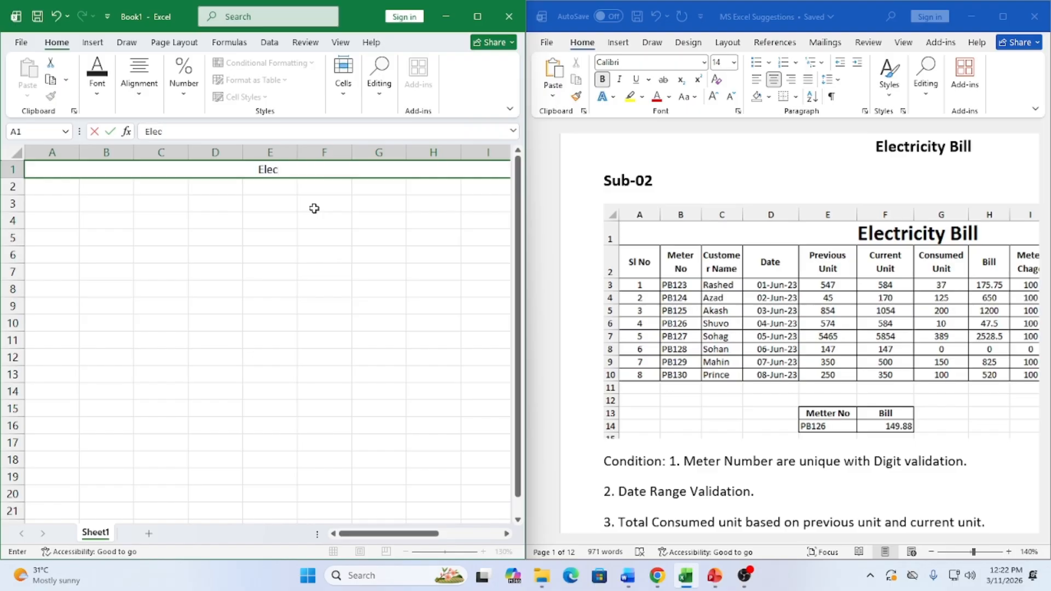
{"action": "type", "text": "tricty Bill"}
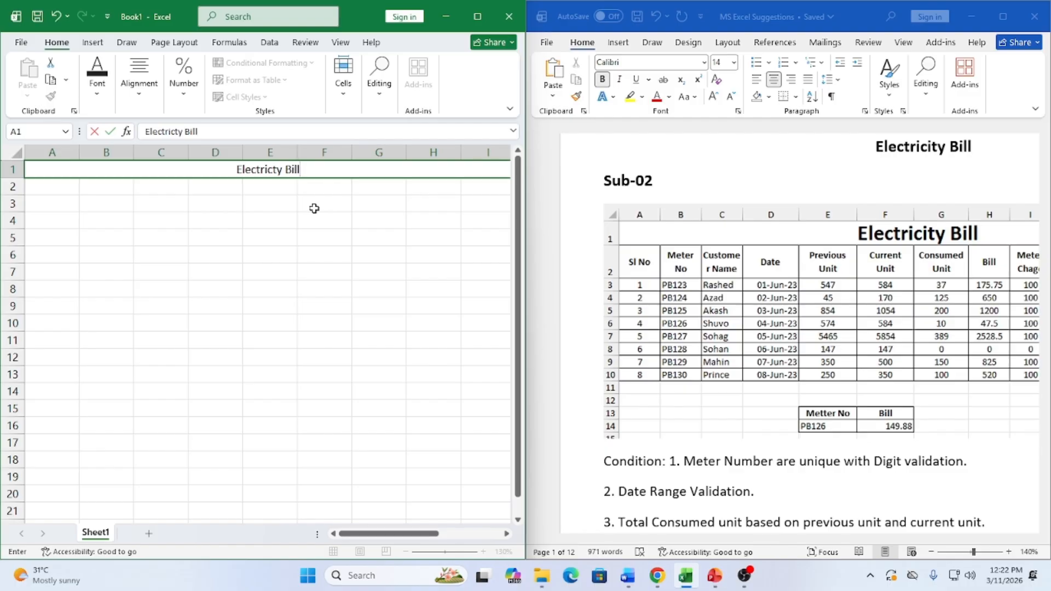
{"action": "left_click", "coordinate": [273, 235]}
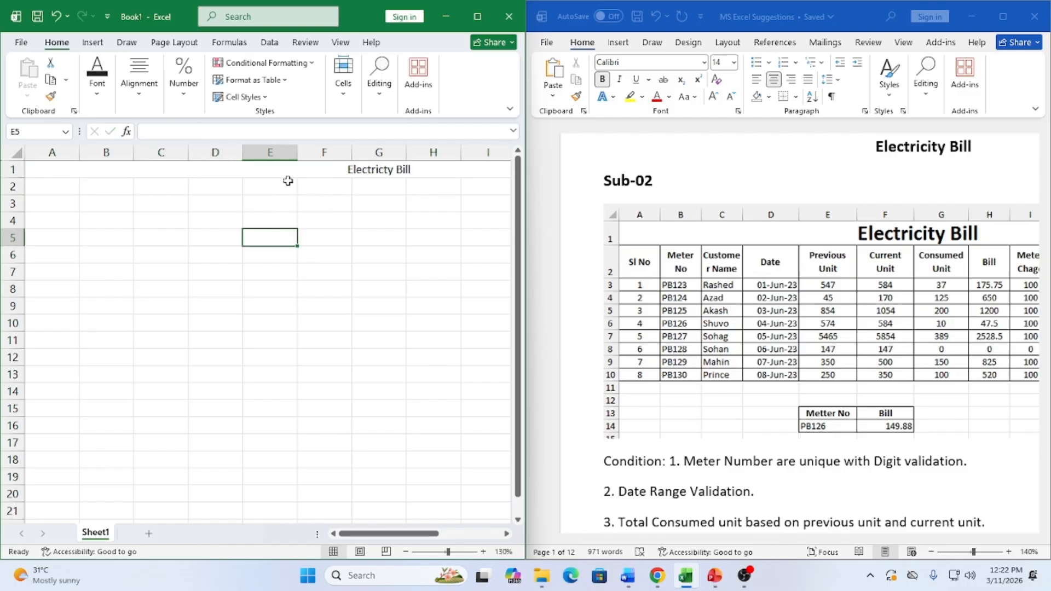
{"action": "left_click", "coordinate": [364, 169]}
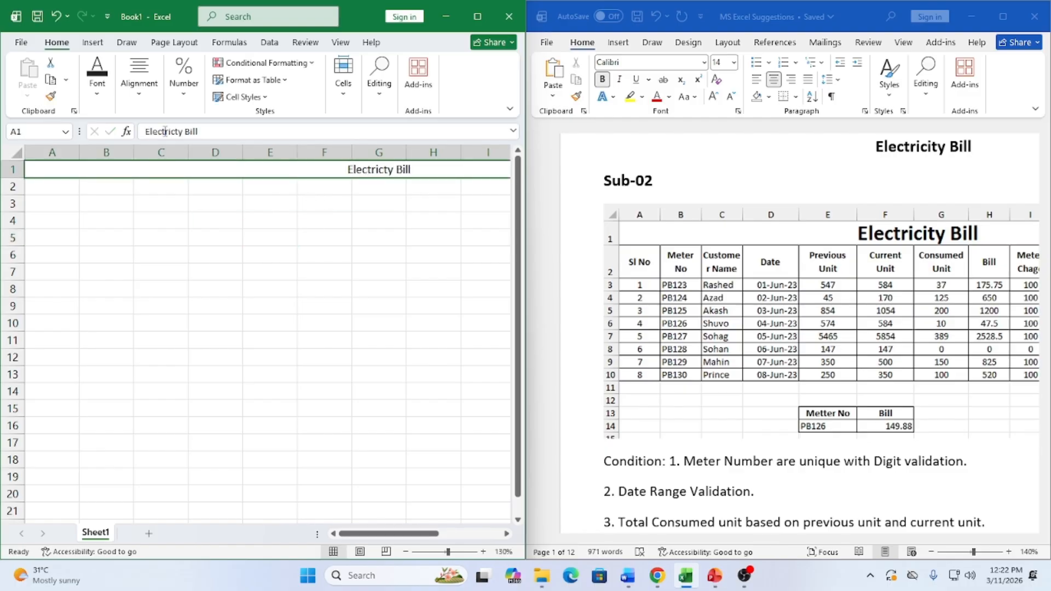
{"action": "left_click", "coordinate": [97, 77]}
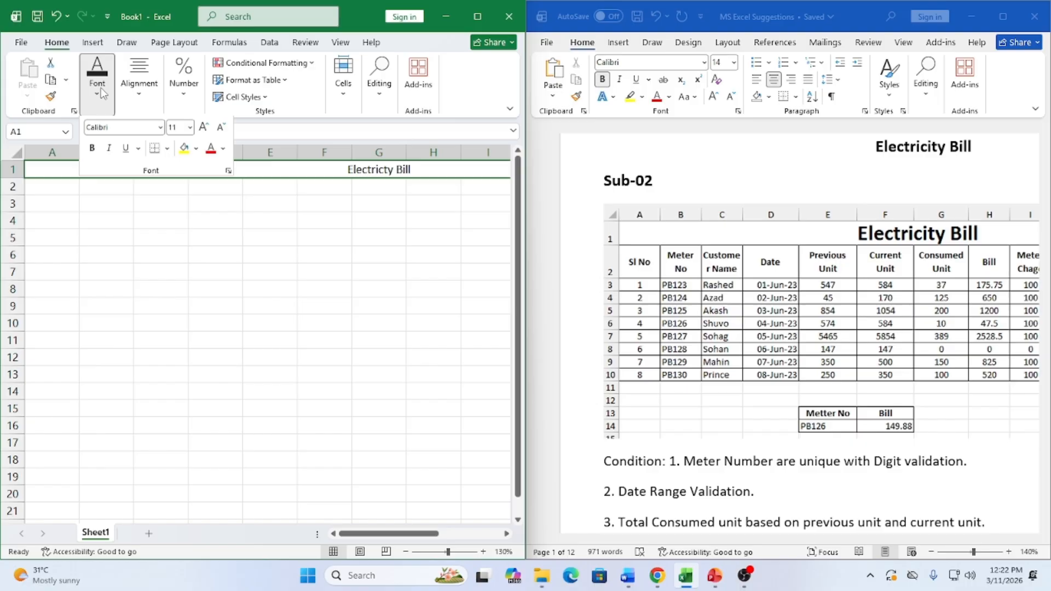
{"action": "left_click", "coordinate": [92, 151]}
{"action": "left_click", "coordinate": [204, 130]}
{"action": "left_click", "coordinate": [203, 129]}
{"action": "left_click", "coordinate": [204, 129]}
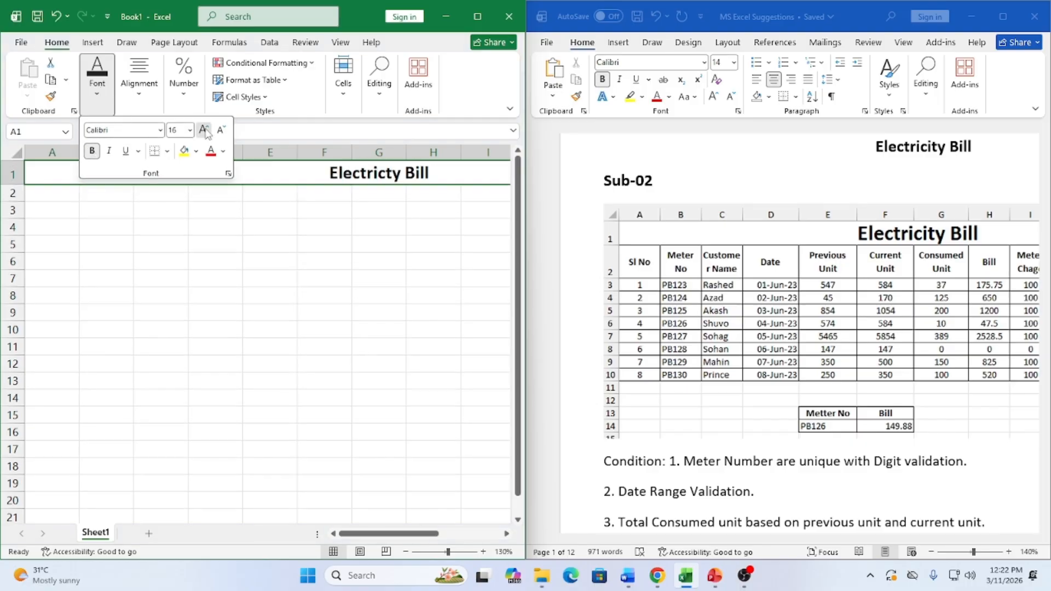
{"action": "left_click", "coordinate": [203, 129]}
{"action": "left_click", "coordinate": [203, 130]}
{"action": "left_click", "coordinate": [170, 293]}
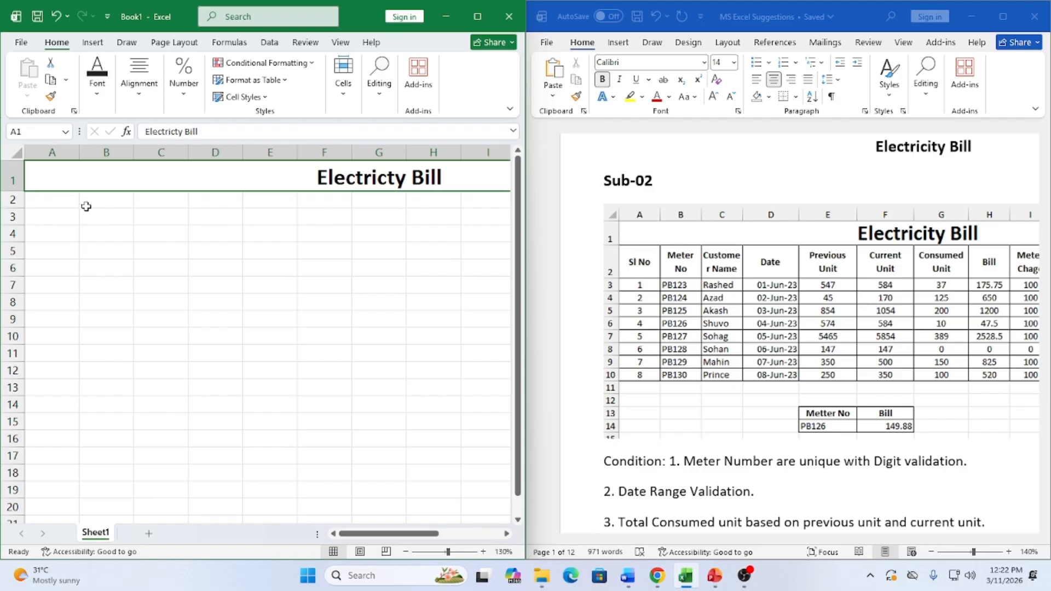
{"action": "left_click", "coordinate": [64, 204]}
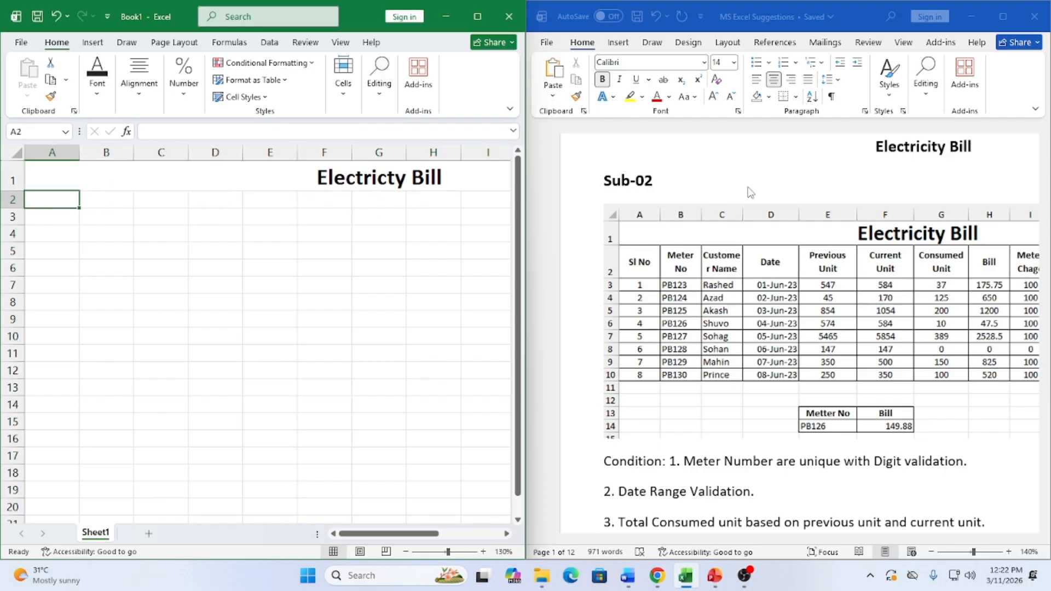
Enter headers Sl No, Meter No, Customer Name and Date in row 2, with line breaks
{"action": "type", "text": "Sl No"}
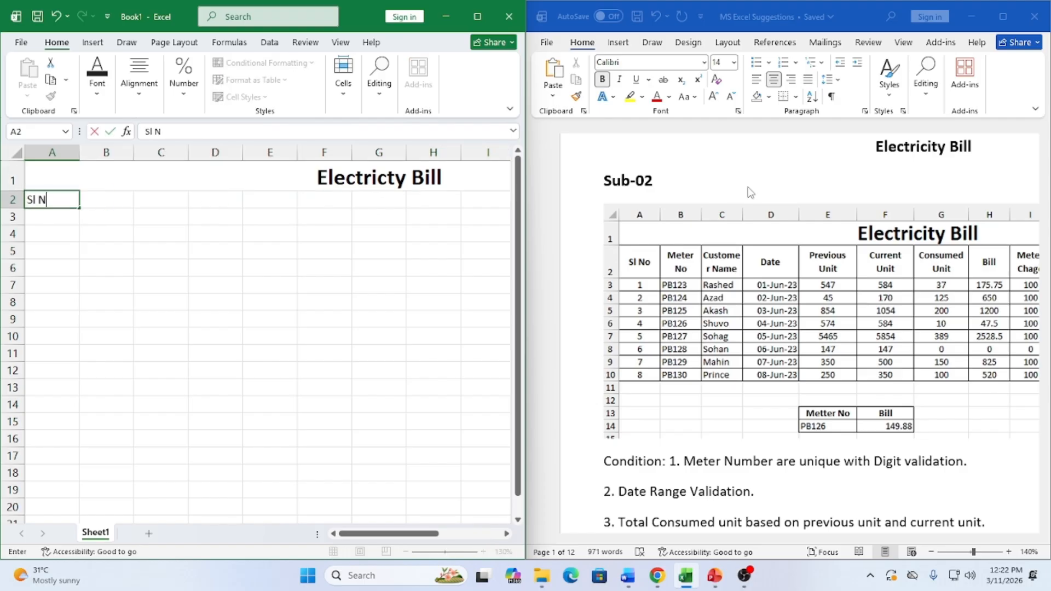
{"action": "key", "text": "Tab"}
{"action": "type", "text": "Me"}
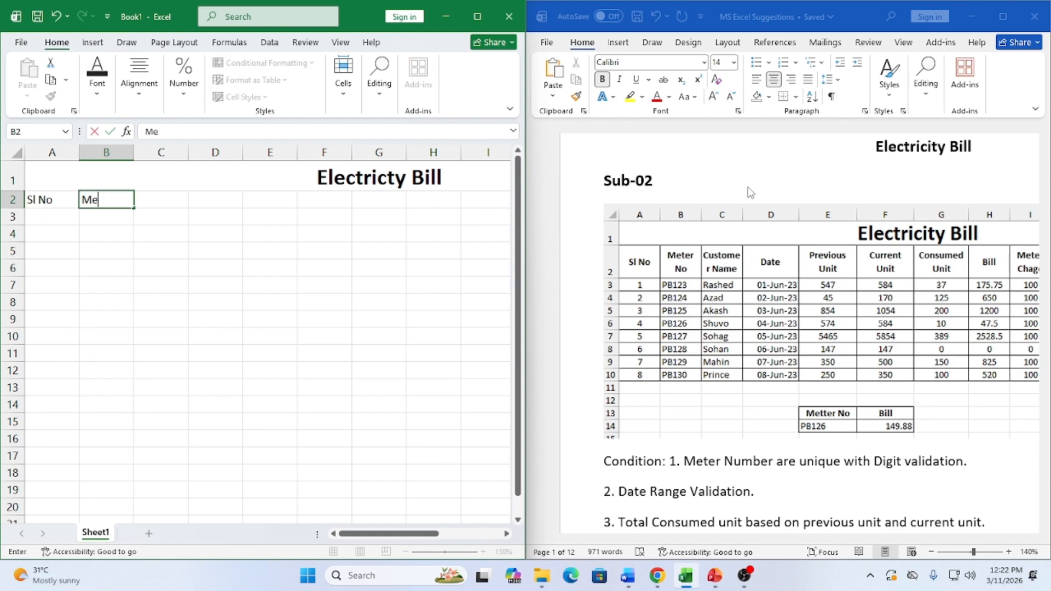
{"action": "type", "text": "ter"}
{"action": "key", "text": "alt+Return"}
{"action": "type", "text": "No"}
{"action": "key", "text": "Tab"}
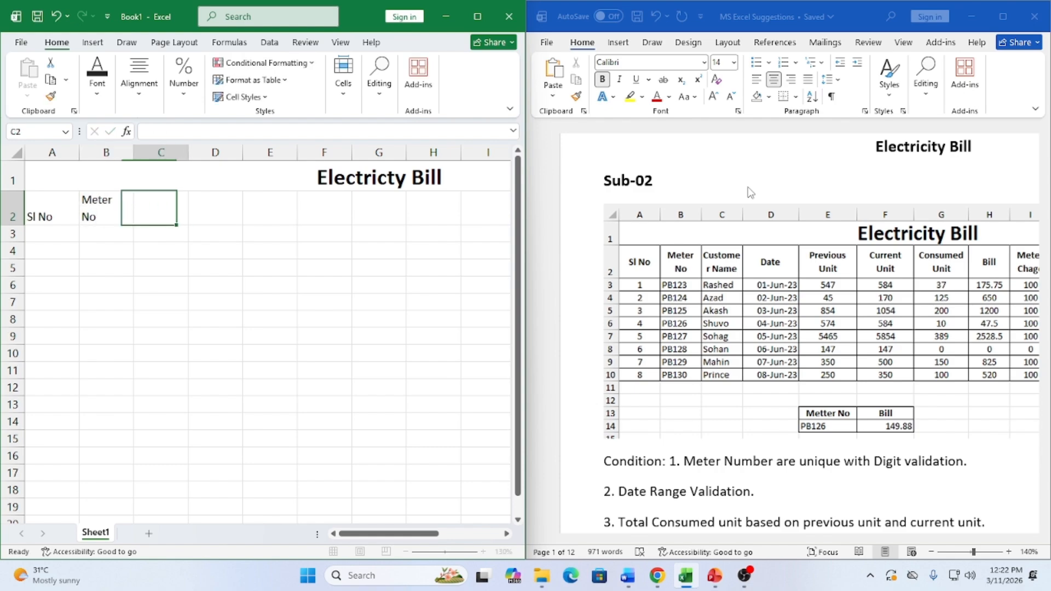
{"action": "type", "text": "Custom"}
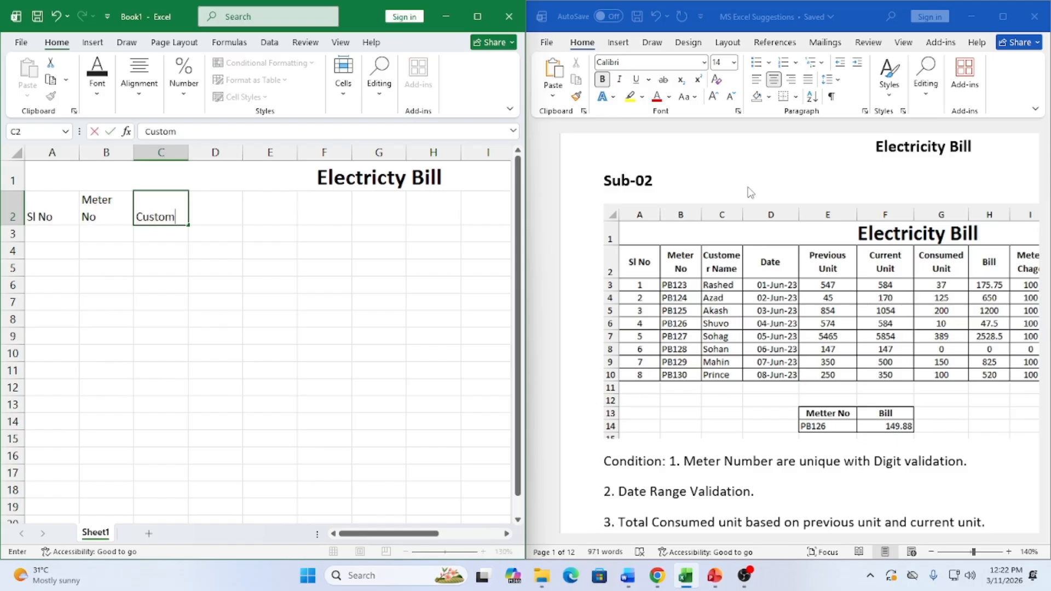
{"action": "type", "text": "er"}
{"action": "key", "text": "alt+Return"}
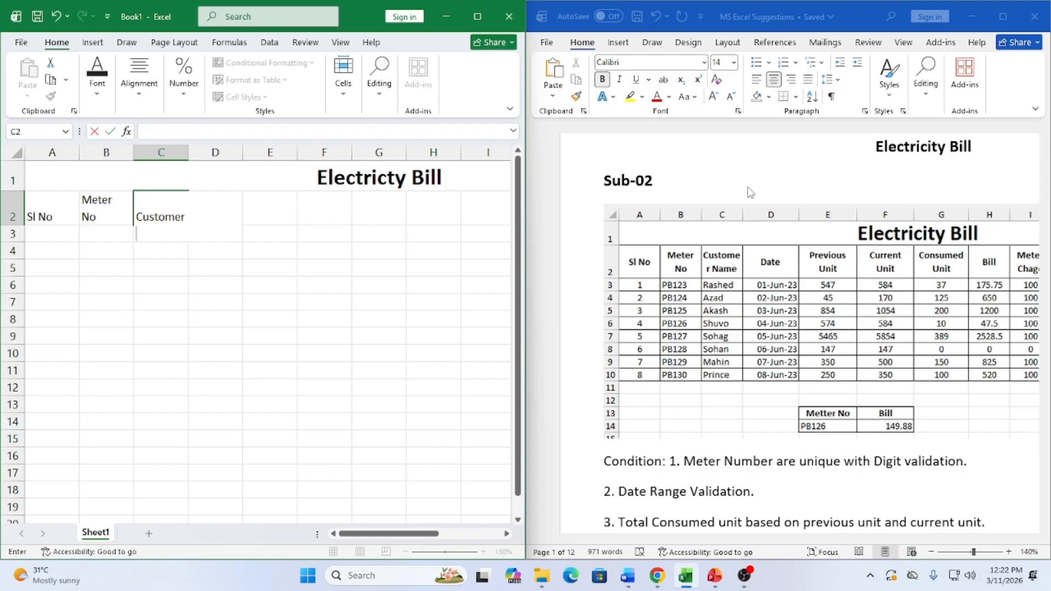
{"action": "type", "text": "Name"}
{"action": "key", "text": "Tab"}
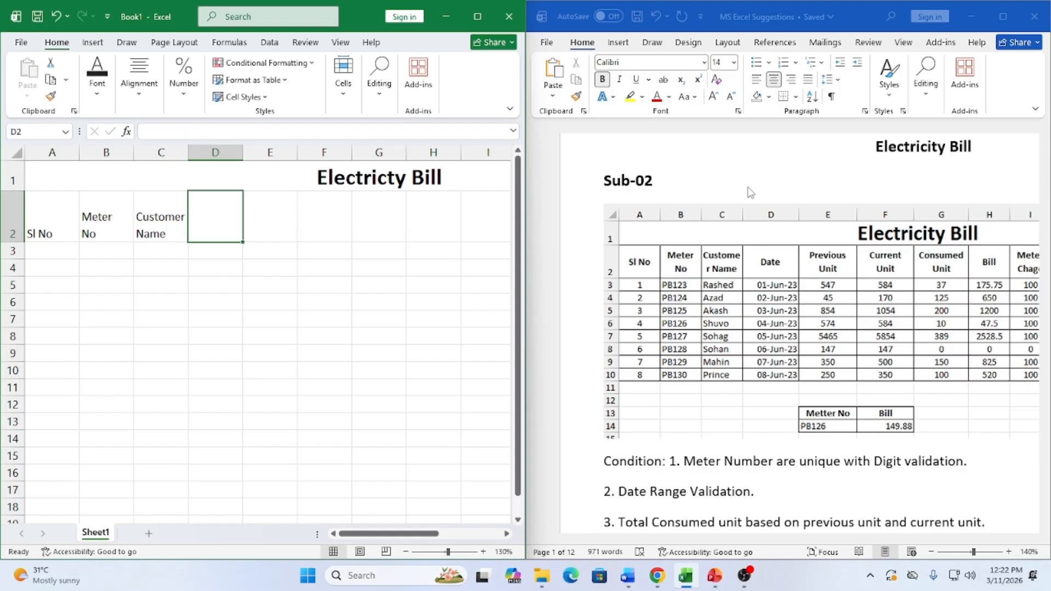
{"action": "type", "text": "Date"}
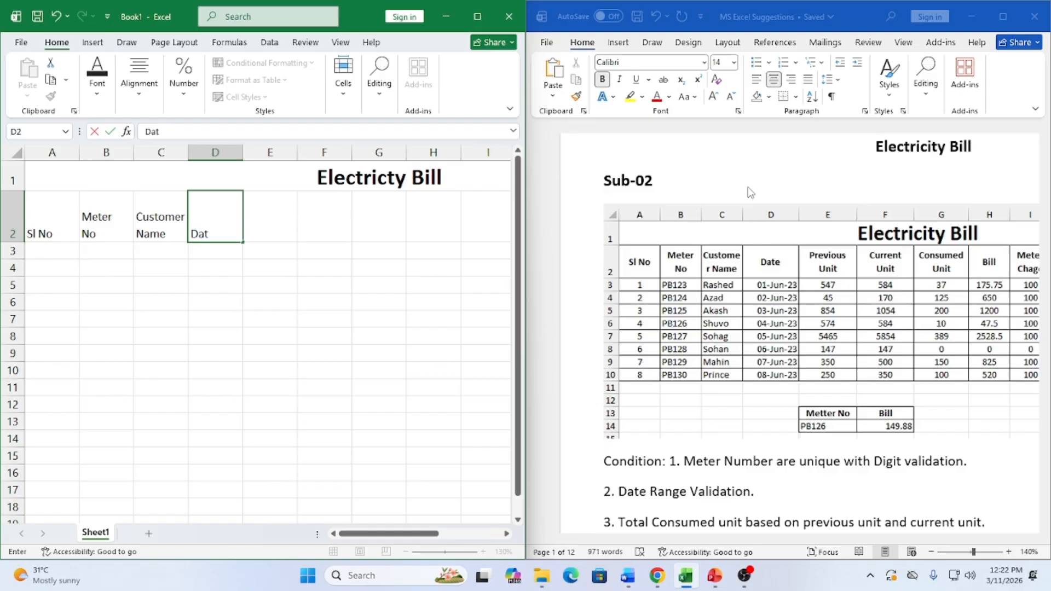
{"action": "key", "text": "Tab"}
Add two-line headers Previous Unit, Current Unit and Consumed Unit, and widen column G
{"action": "type", "text": "P"}
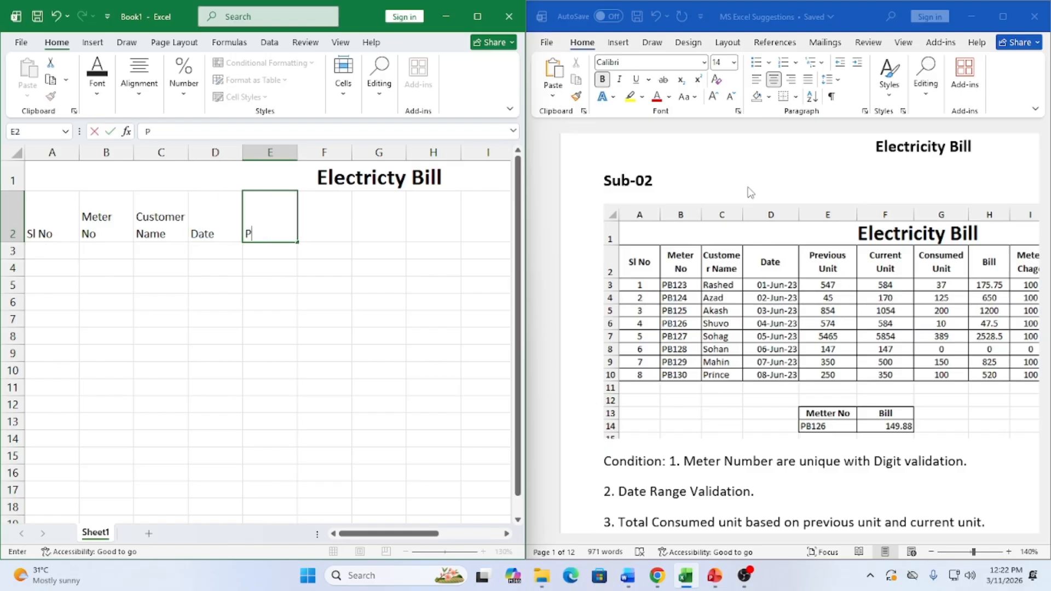
{"action": "type", "text": "revious"}
{"action": "key", "text": "alt+Return"}
{"action": "type", "text": "Unit"}
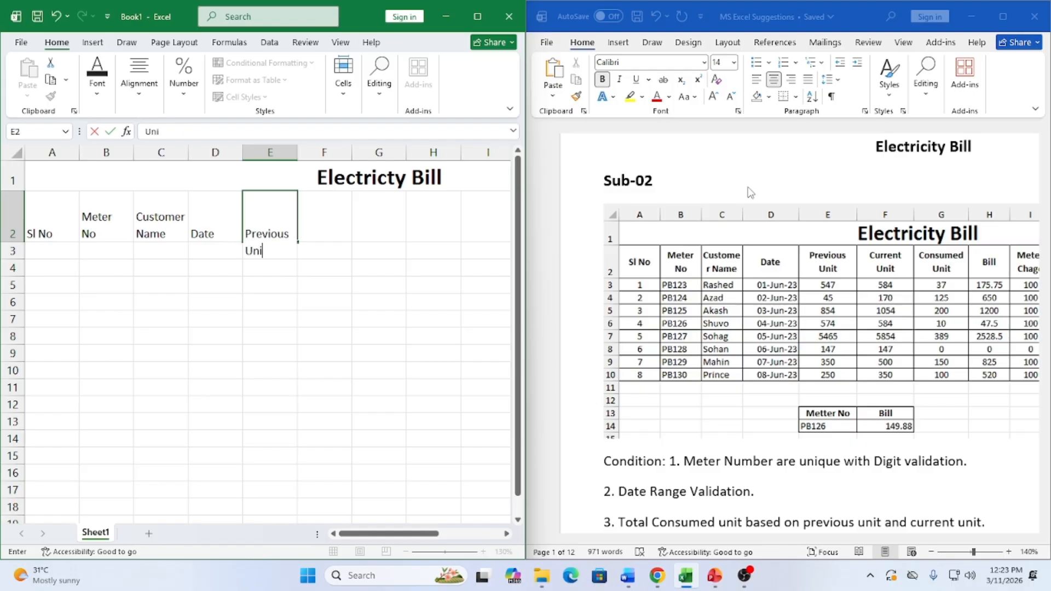
{"action": "key", "text": "Tab"}
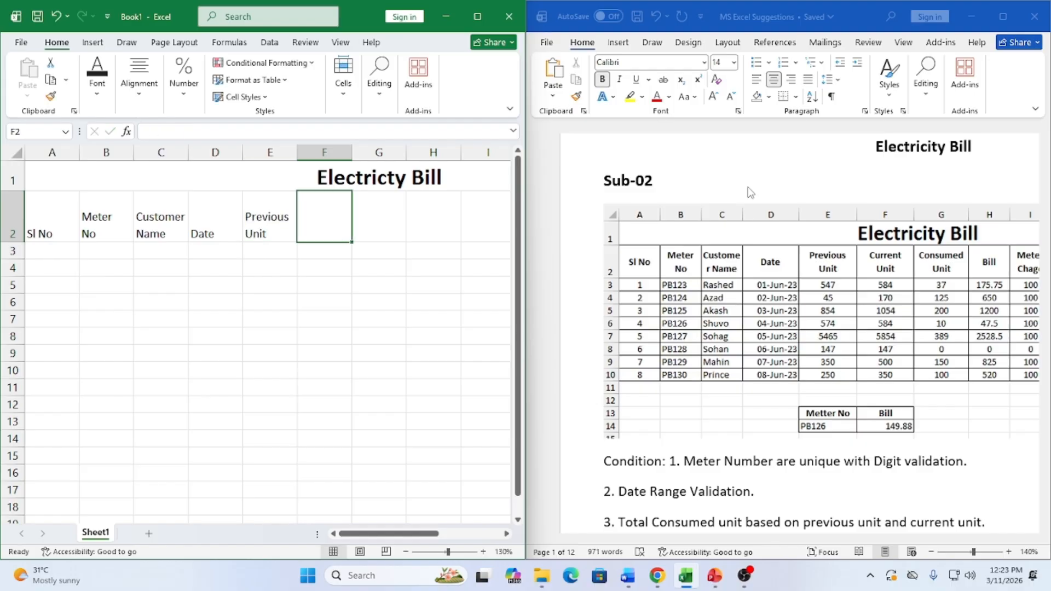
{"action": "type", "text": "Current"}
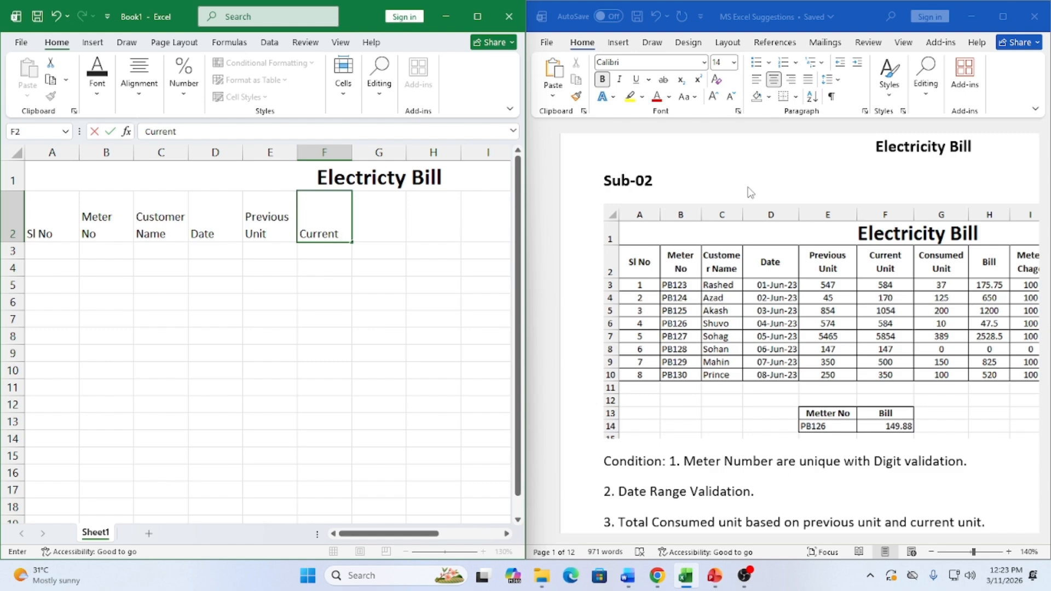
{"action": "key", "text": "alt+Return"}
{"action": "type", "text": "Unit"}
{"action": "key", "text": "Tab"}
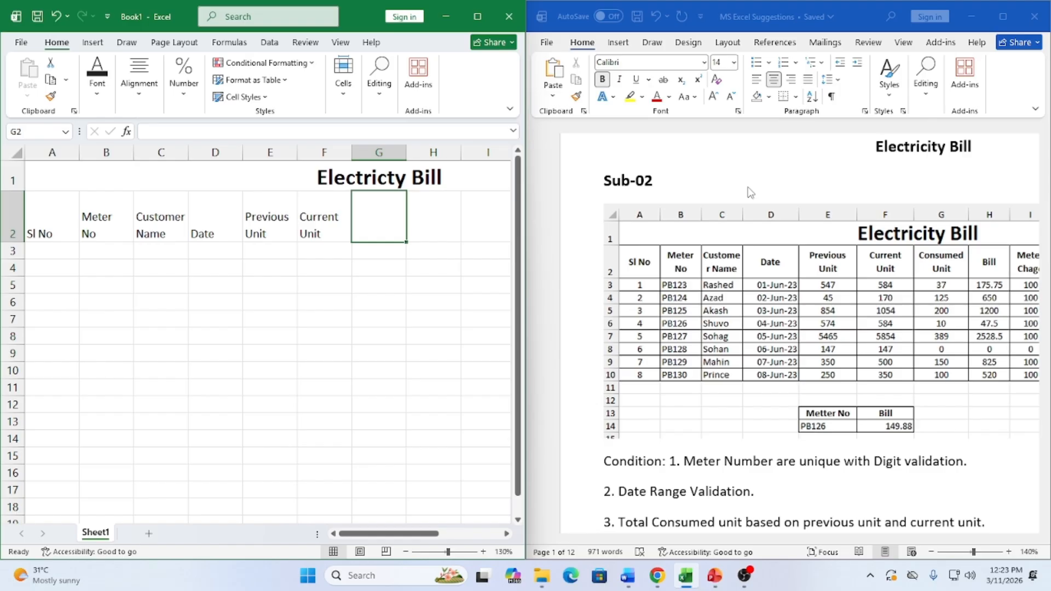
{"action": "type", "text": "Cons"}
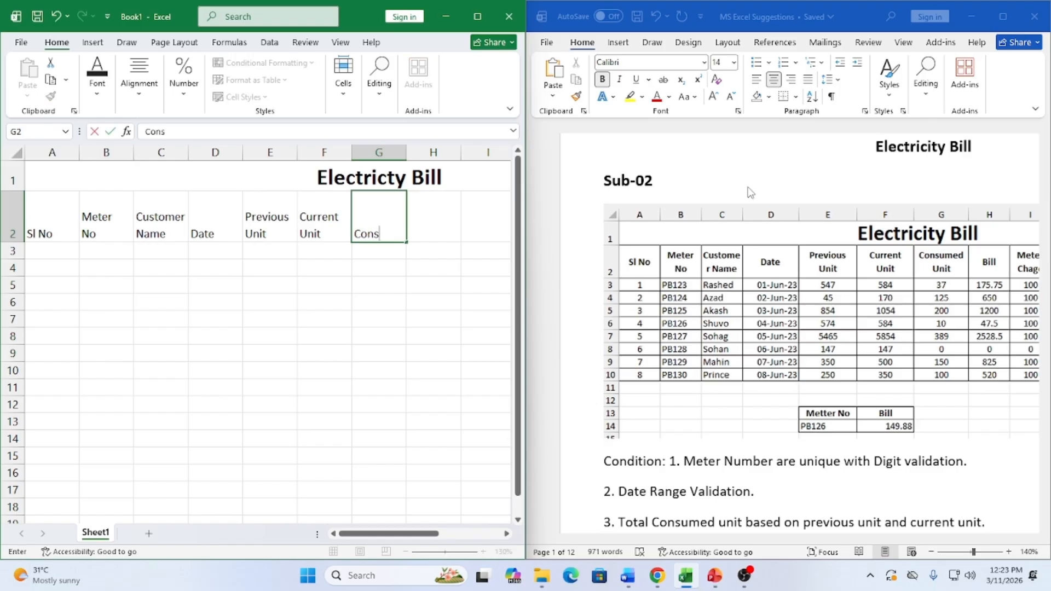
{"action": "type", "text": "umed"}
{"action": "key", "text": "alt+Return"}
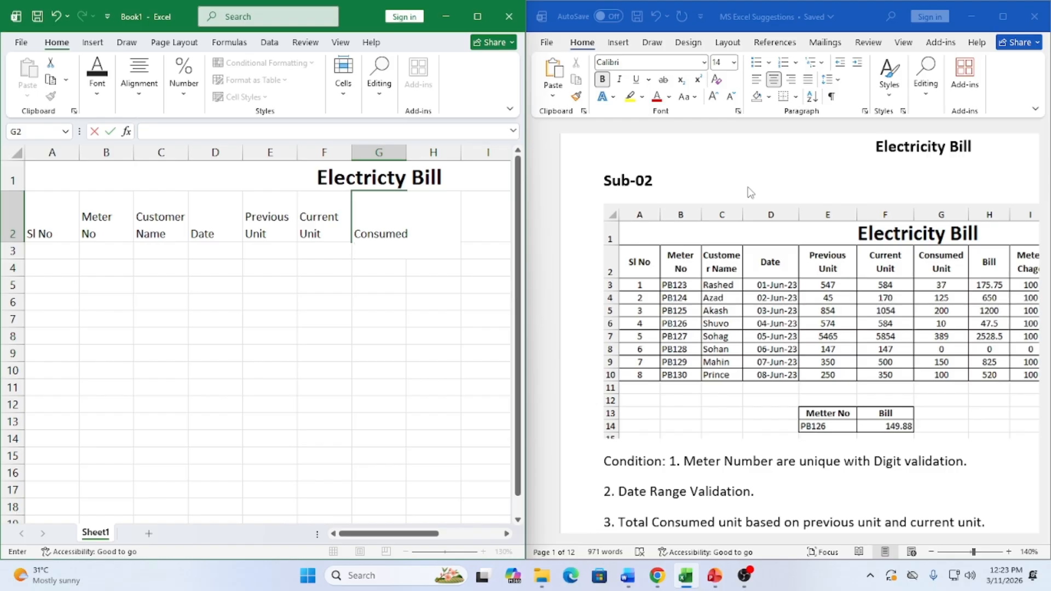
{"action": "type", "text": "Unit"}
{"action": "key", "text": "Tab"}
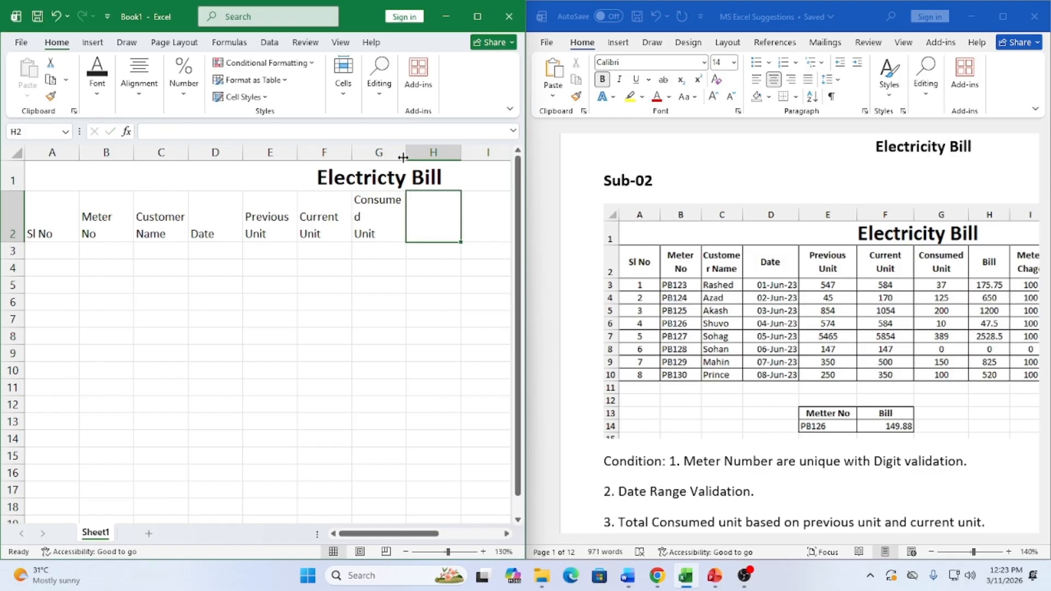
{"action": "left_click_drag", "start_coordinate": [403, 155], "coordinate": [417, 155]}
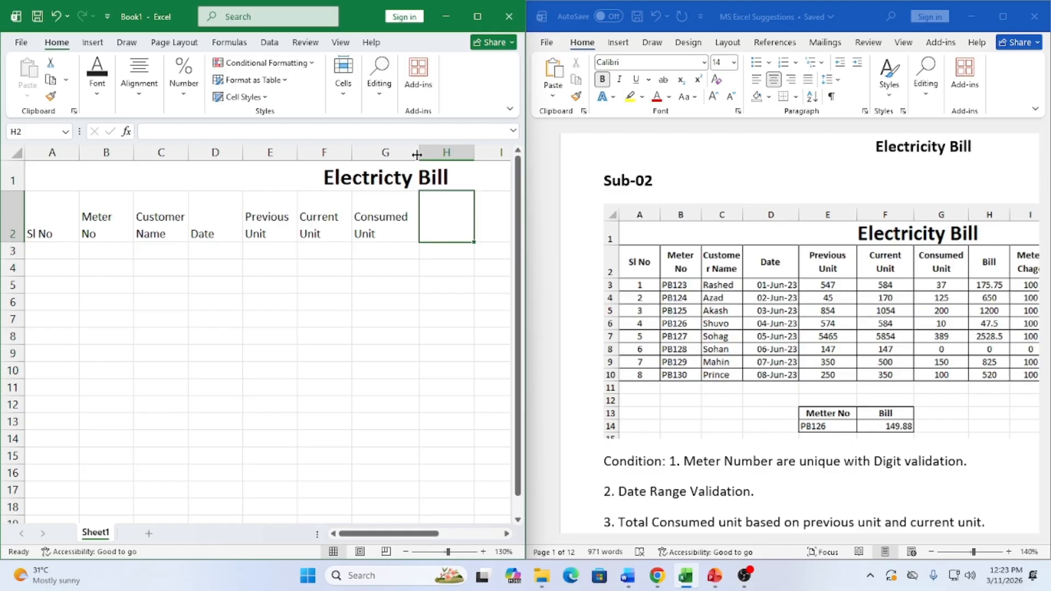
Add the Bill, Meter Charge and Vat headers, checking the Word table for remaining columns
{"action": "type", "text": "Bill"}
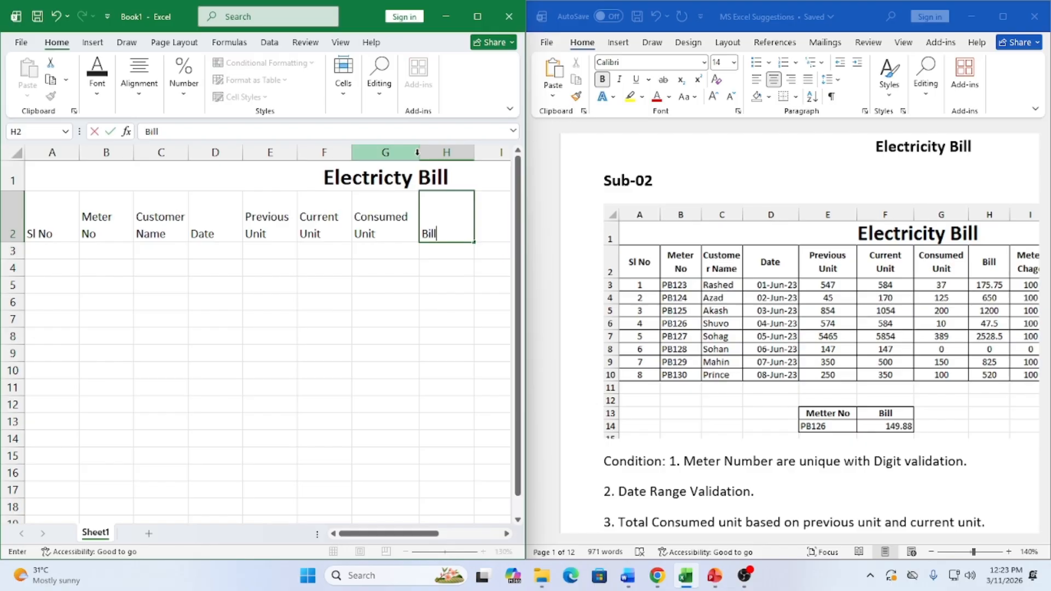
{"action": "key", "text": "Tab"}
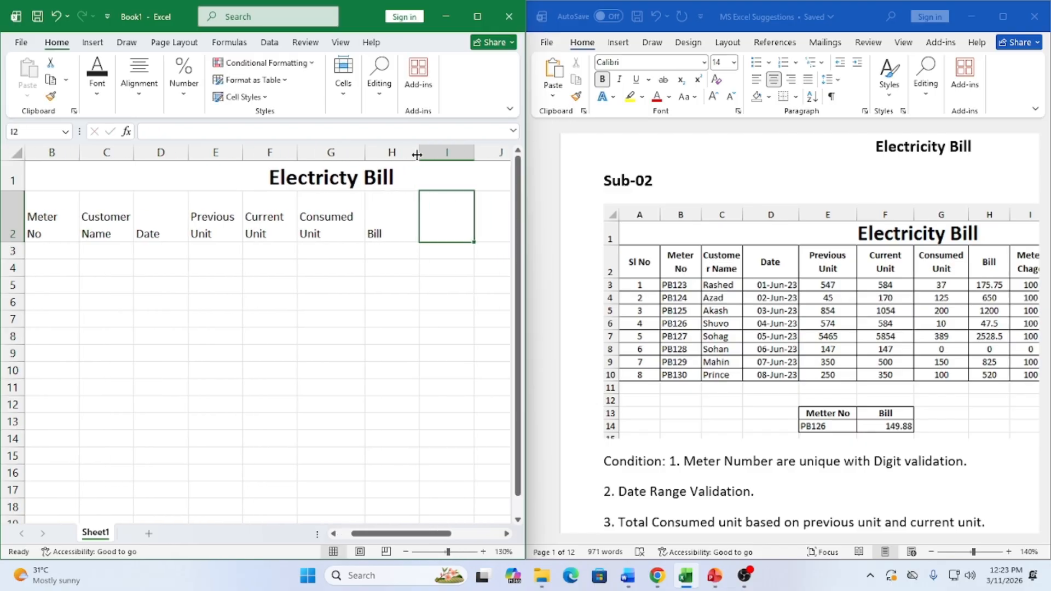
{"action": "type", "text": "Me"}
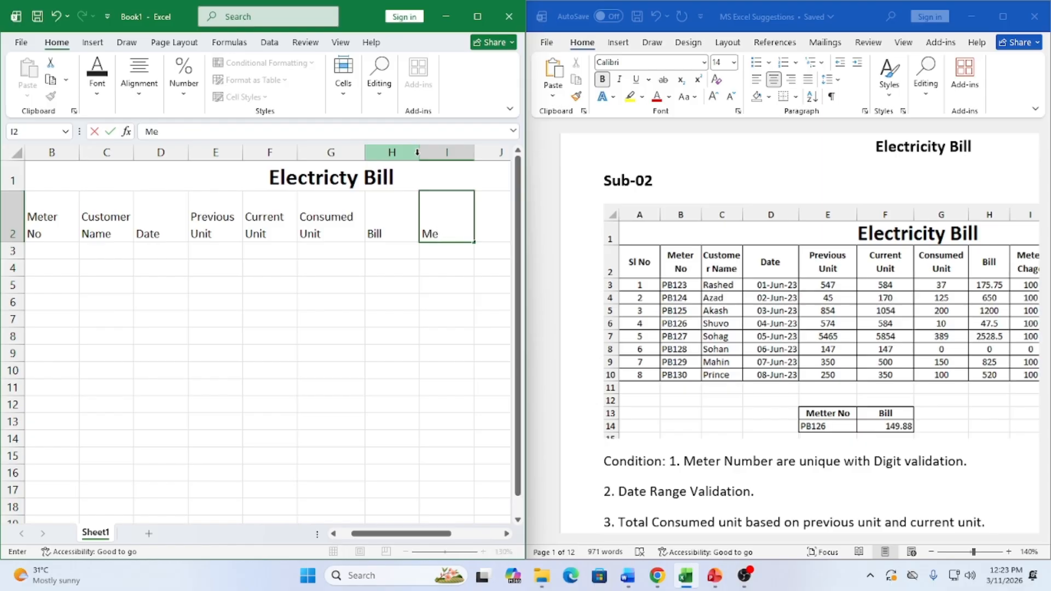
{"action": "type", "text": "te3"}
{"action": "key", "text": "BackSpace"}
{"action": "type", "text": "r"}
{"action": "key", "text": "alt+Return"}
{"action": "type", "text": "Cha"}
{"action": "left_click", "coordinate": [864, 438]}
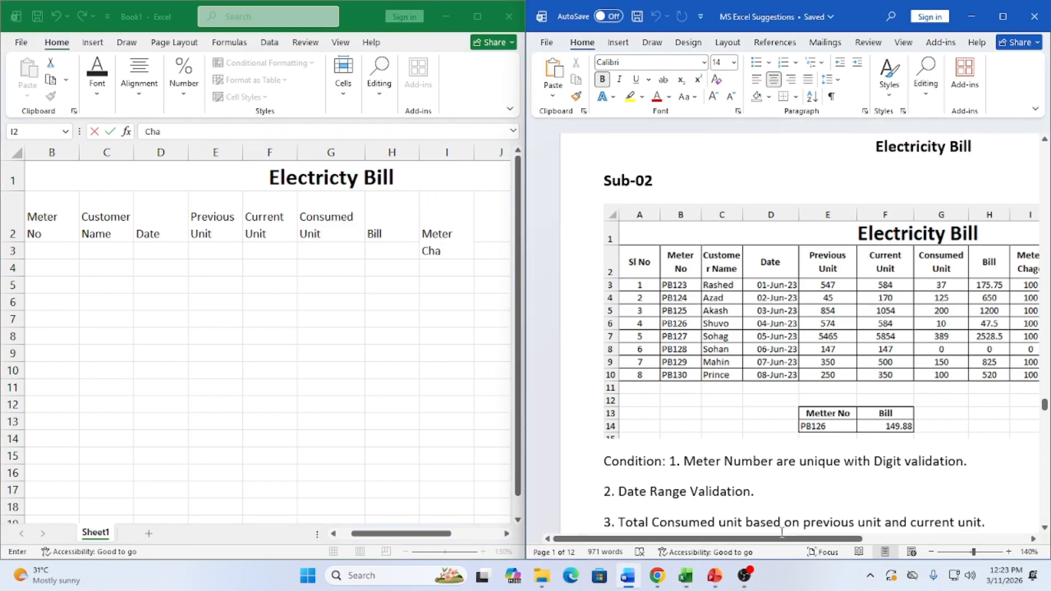
{"action": "scroll", "coordinate": [781, 532], "scroll_direction": "right", "scroll_amount": 2}
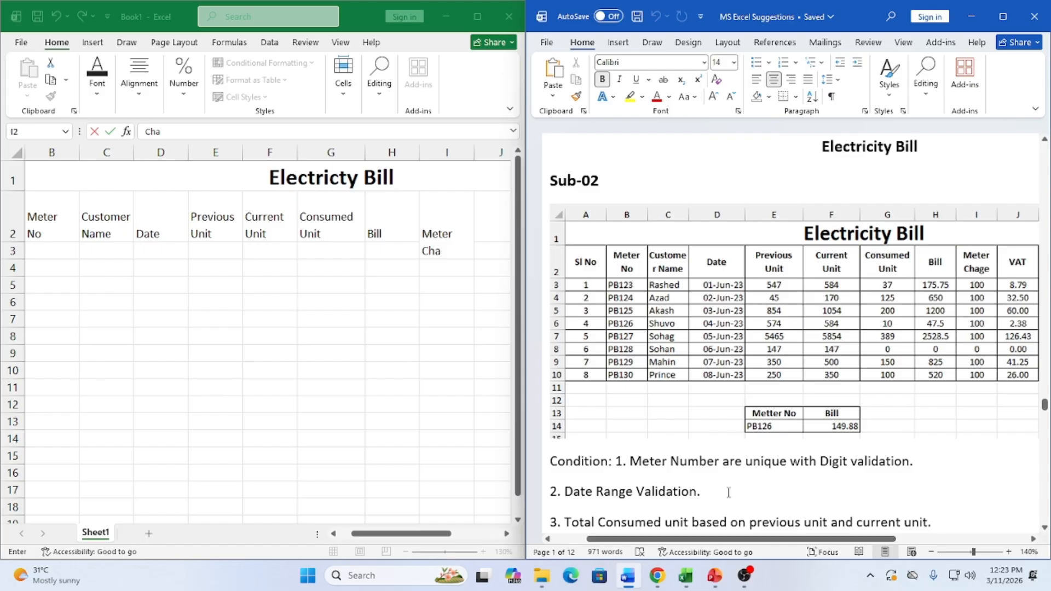
{"action": "left_click", "coordinate": [456, 253]}
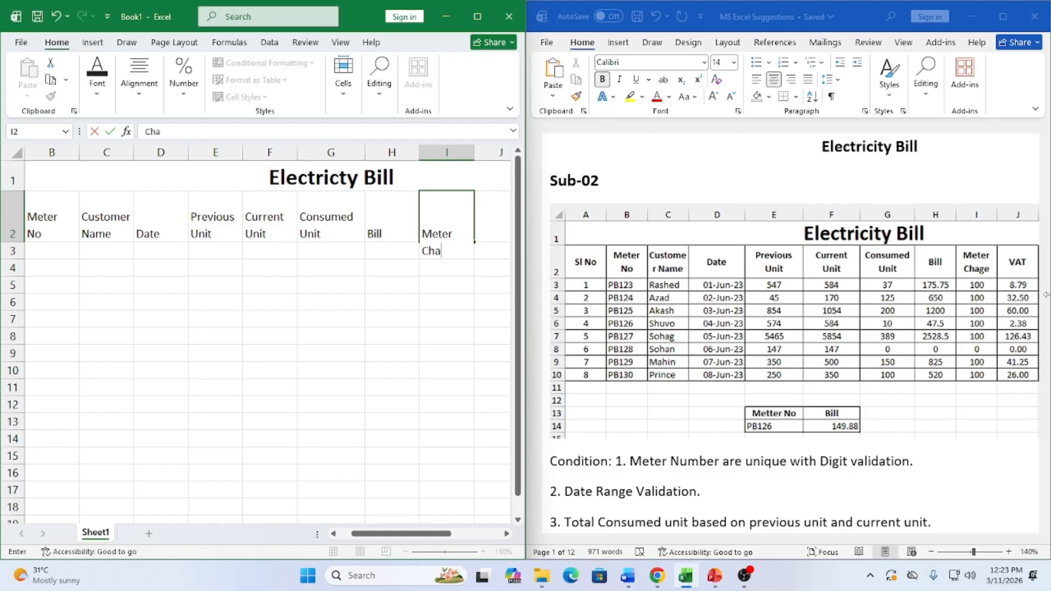
{"action": "type", "text": "ge"}
{"action": "key", "text": "Tab"}
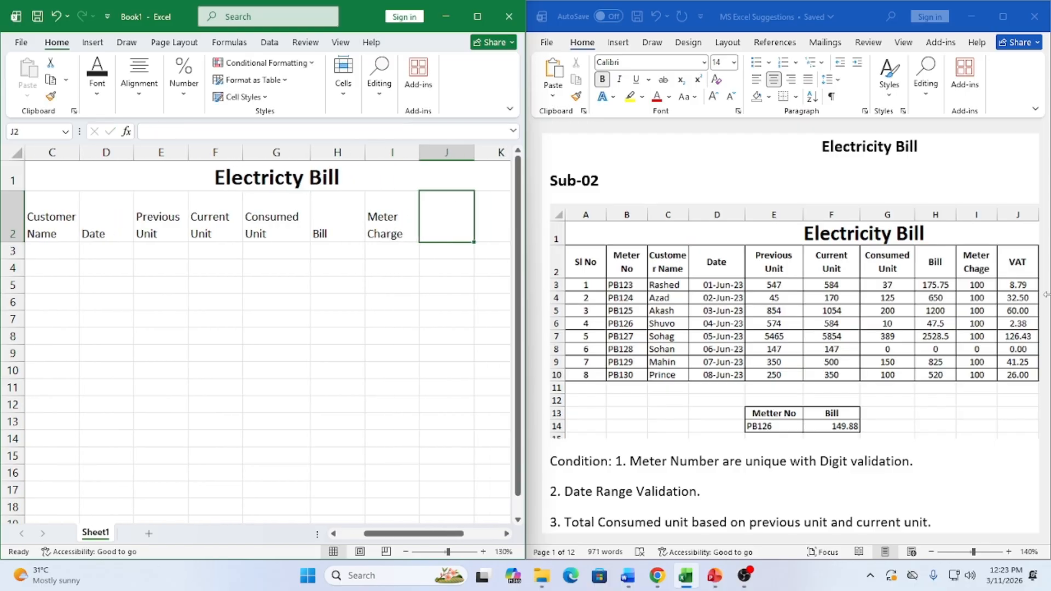
{"action": "type", "text": "Vat"}
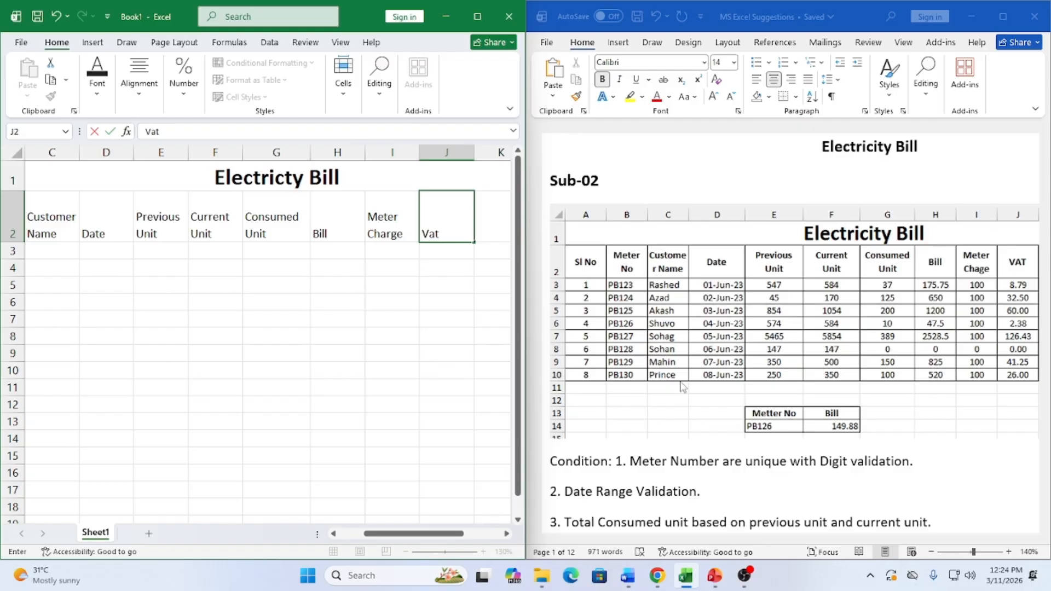
{"action": "left_click", "coordinate": [443, 352]}
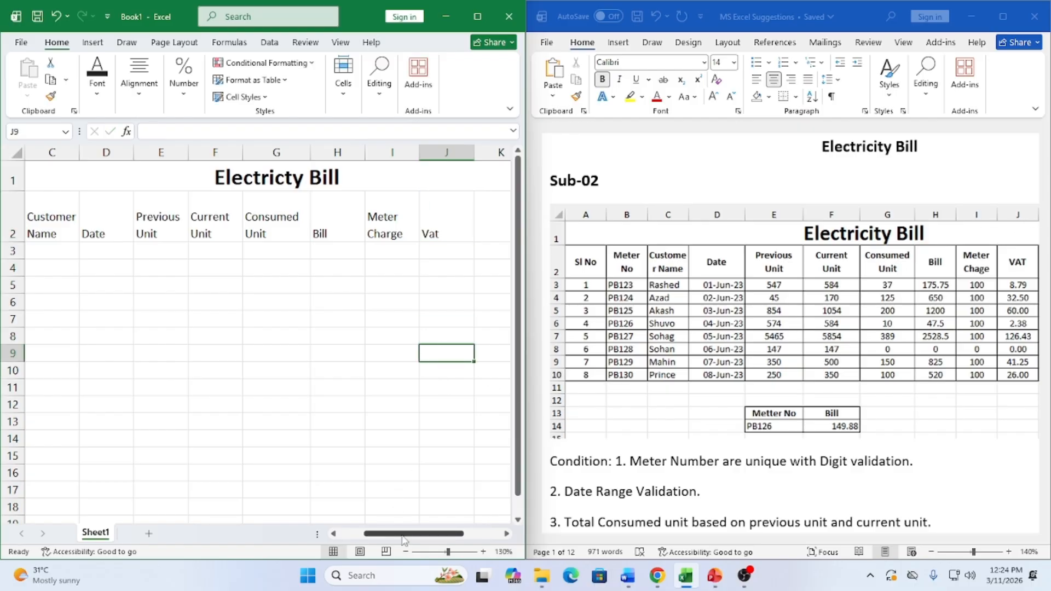
Scroll back to column A and maximize Excel to fill the whole screen
{"action": "left_click_drag", "start_coordinate": [404, 535], "coordinate": [357, 524]}
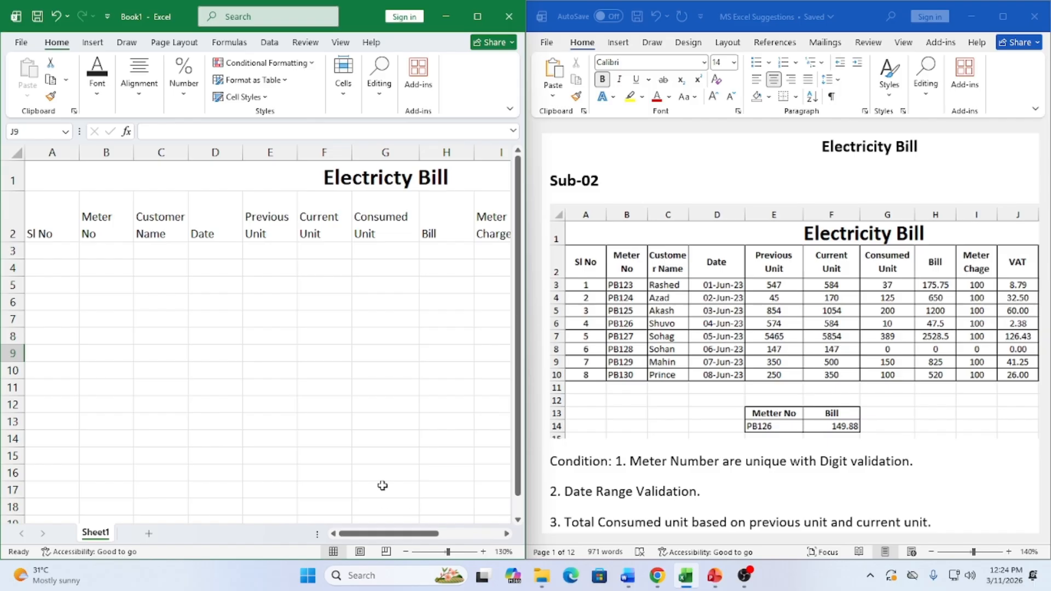
{"action": "left_click_drag", "start_coordinate": [355, 533], "coordinate": [389, 533]}
{"action": "left_click", "coordinate": [159, 229]}
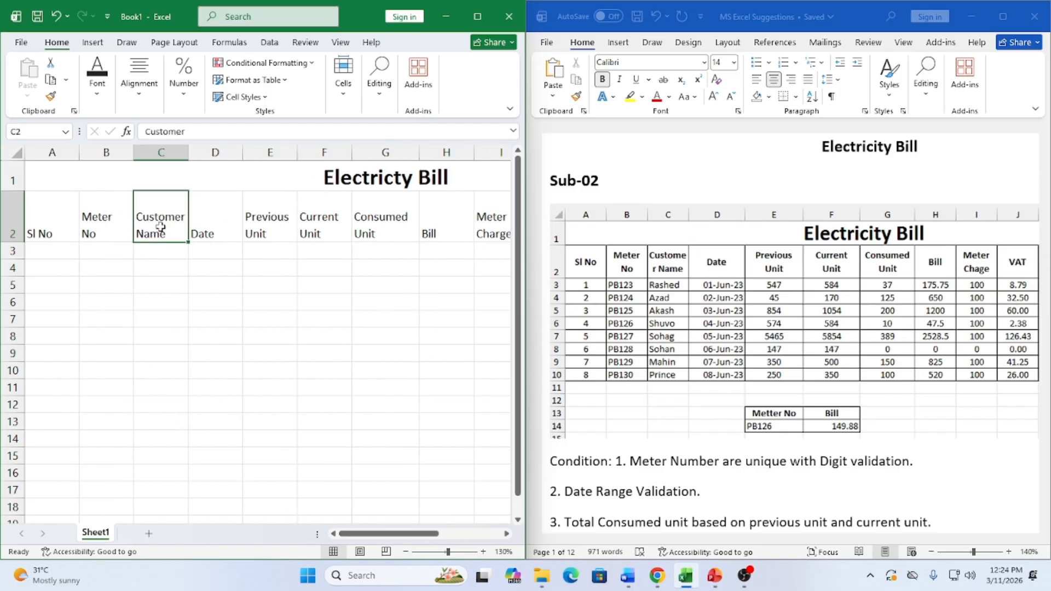
{"action": "left_click", "coordinate": [43, 222]}
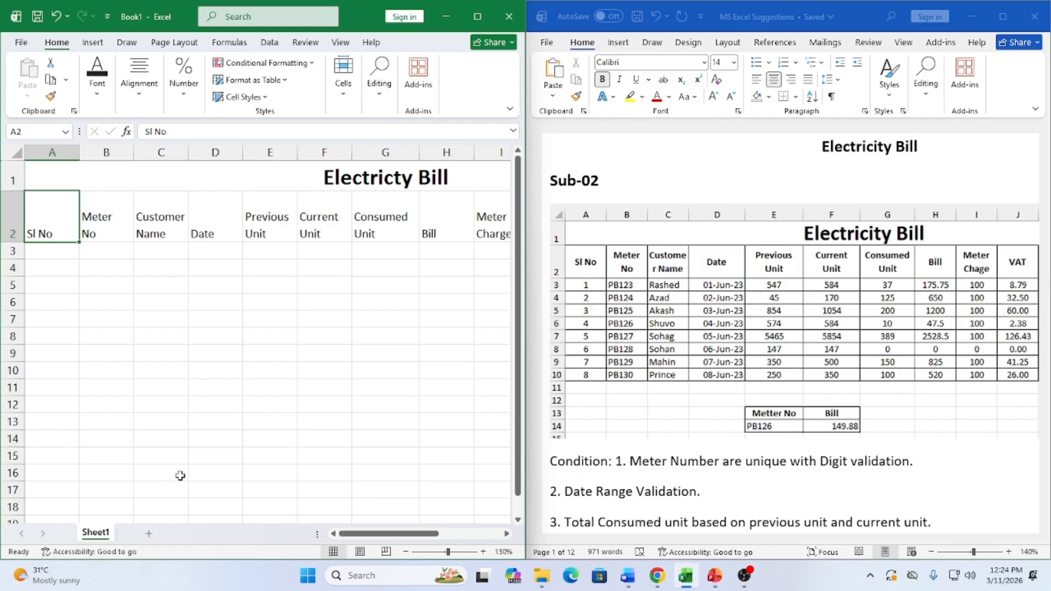
{"action": "left_click", "coordinate": [477, 16]}
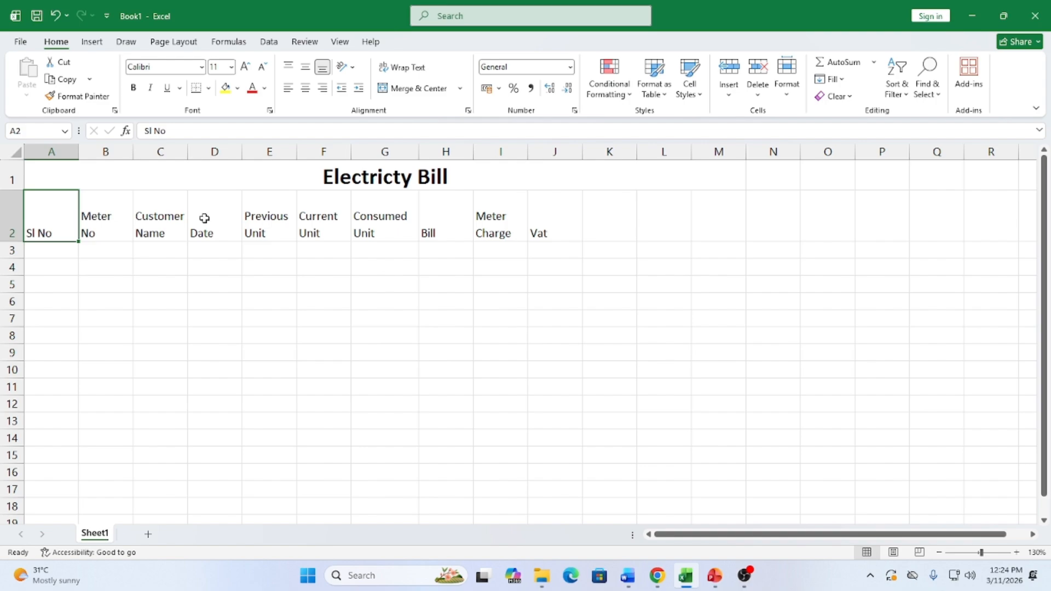
Enter serial numbers 1–7, 9 and 10 down cells A3 to A11
{"action": "left_click", "coordinate": [64, 255]}
{"action": "type", "text": "1"}
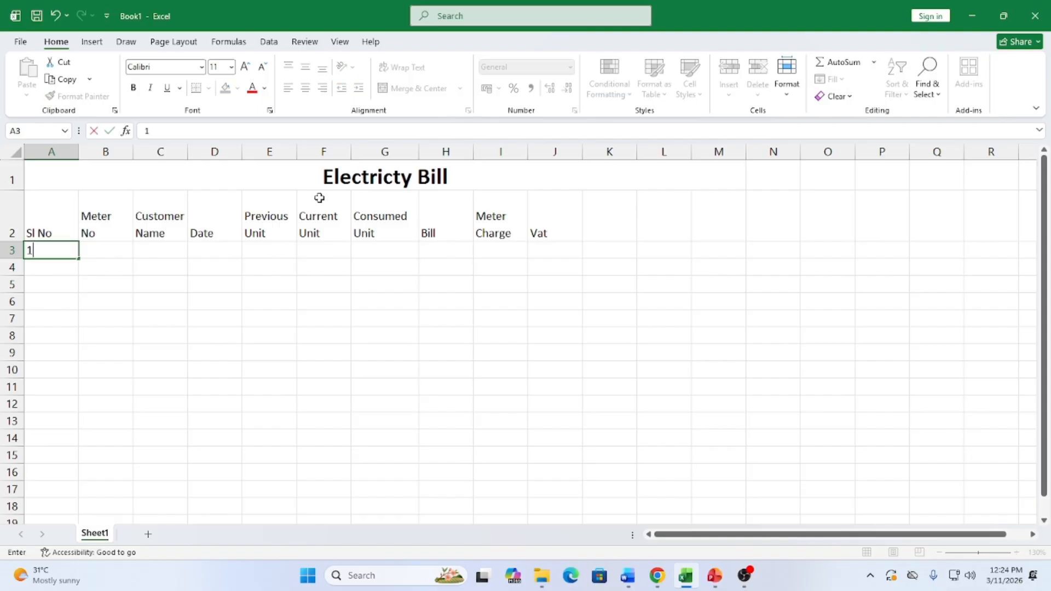
{"action": "key", "text": "Return"}
{"action": "type", "text": "2"}
{"action": "key", "text": "Return"}
{"action": "type", "text": "3"}
{"action": "key", "text": "Return"}
{"action": "type", "text": "4"}
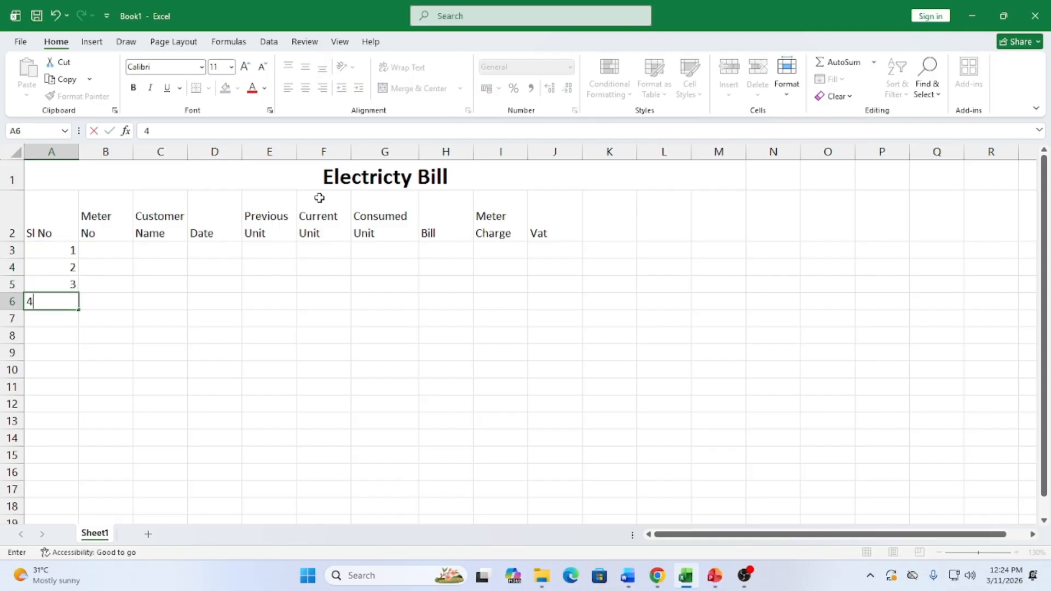
{"action": "key", "text": "Return"}
{"action": "type", "text": "5"}
{"action": "key", "text": "Return"}
{"action": "type", "text": "6"}
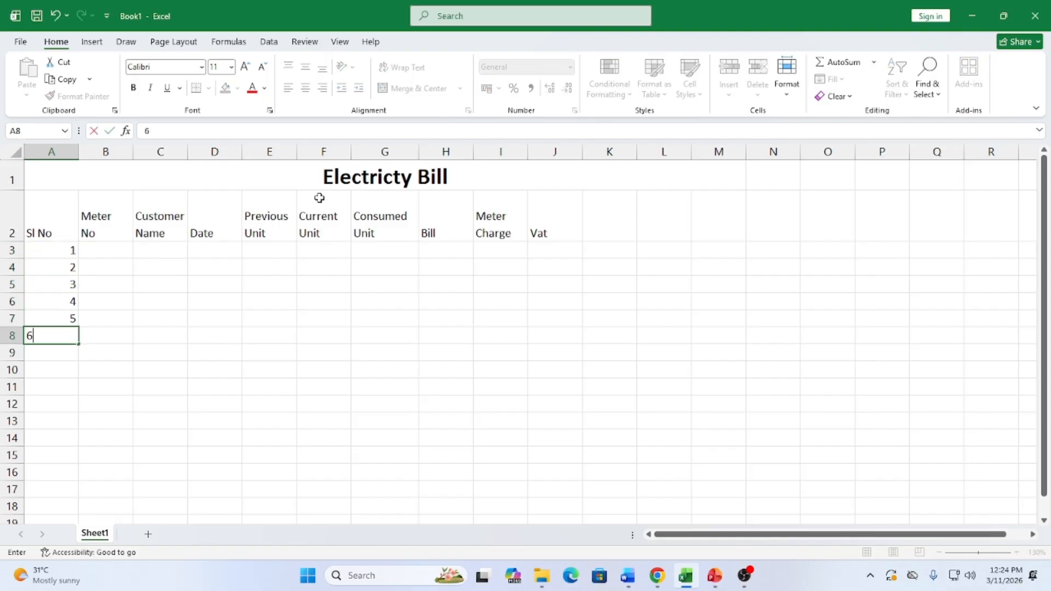
{"action": "key", "text": "Return"}
{"action": "type", "text": "7"}
{"action": "key", "text": "Return"}
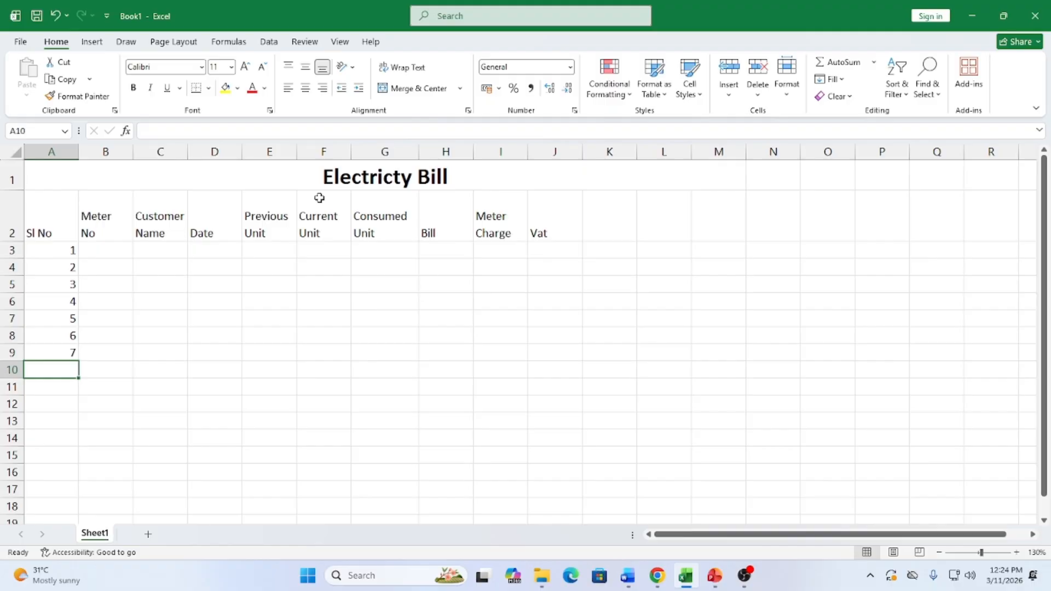
{"action": "type", "text": "9"}
{"action": "key", "text": "Return"}
{"action": "type", "text": "10"}
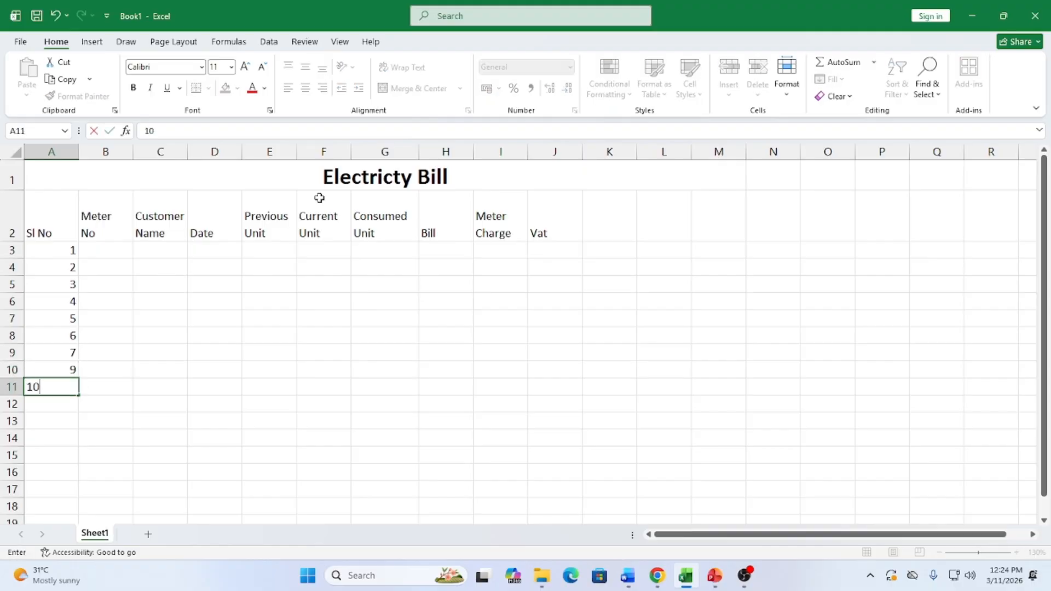
{"action": "key", "text": "Tab"}
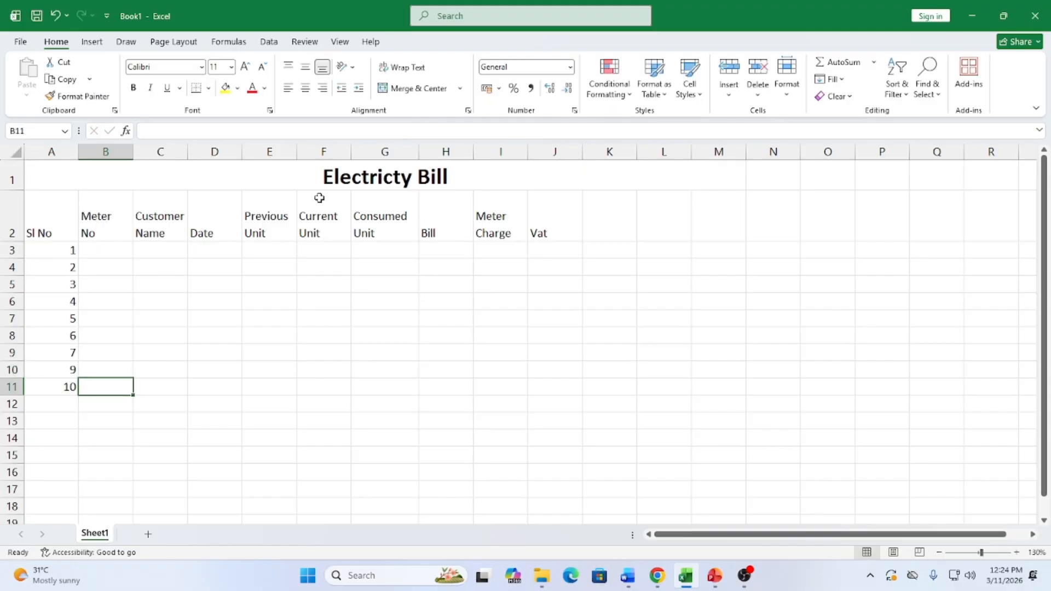
Apply All Borders to the table range A1:M11
{"action": "left_click", "coordinate": [335, 185]}
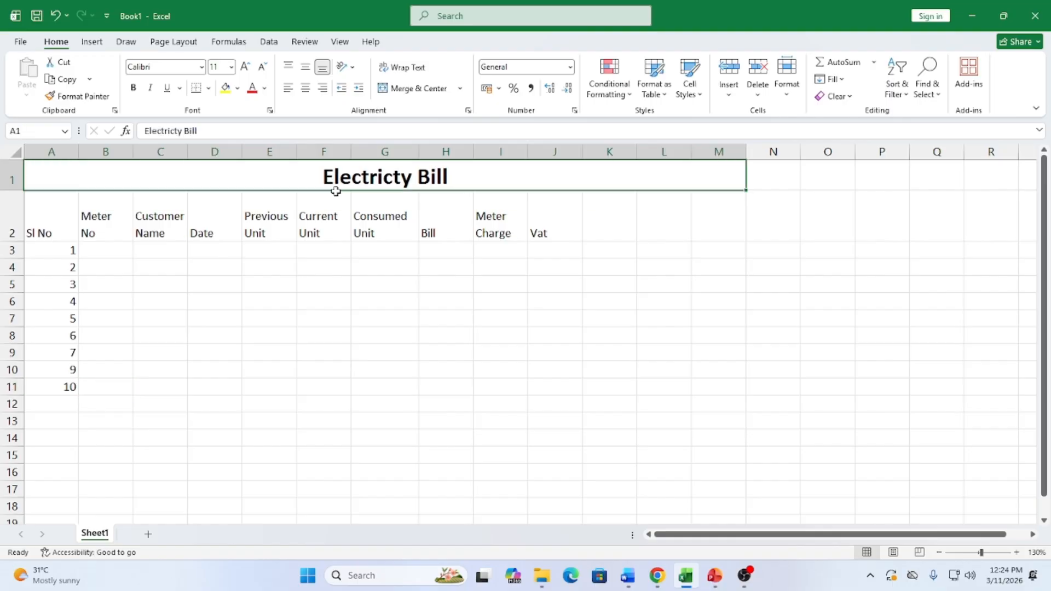
{"action": "left_click_drag", "start_coordinate": [335, 191], "coordinate": [324, 389]}
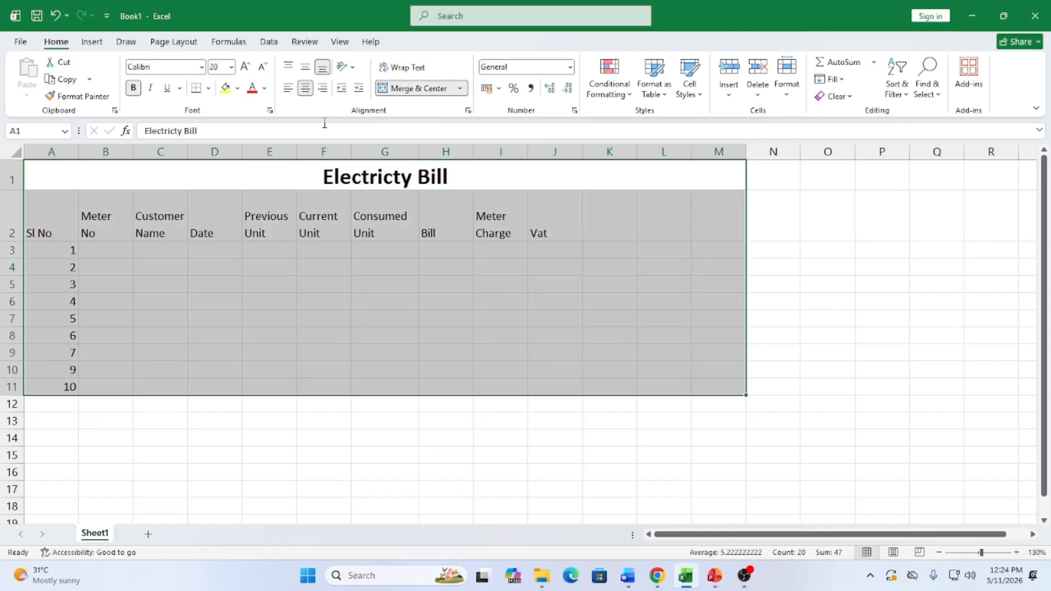
{"action": "left_click", "coordinate": [208, 88]}
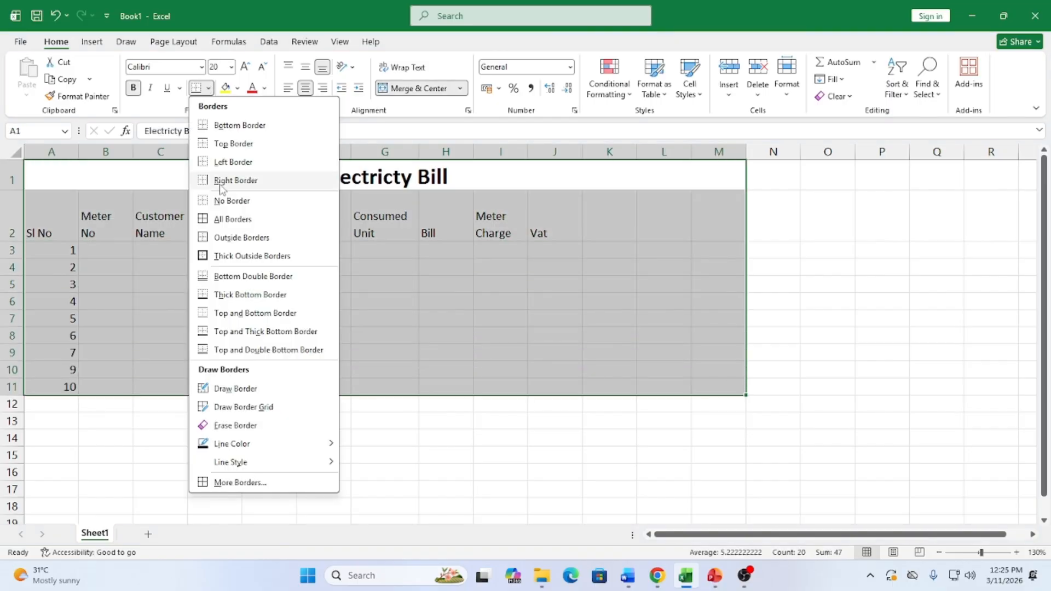
{"action": "left_click", "coordinate": [224, 221]}
{"action": "left_click", "coordinate": [209, 328]}
Make the row 2 headers bold and centred both ways, and widen column C
{"action": "left_click_drag", "start_coordinate": [43, 230], "coordinate": [695, 215]}
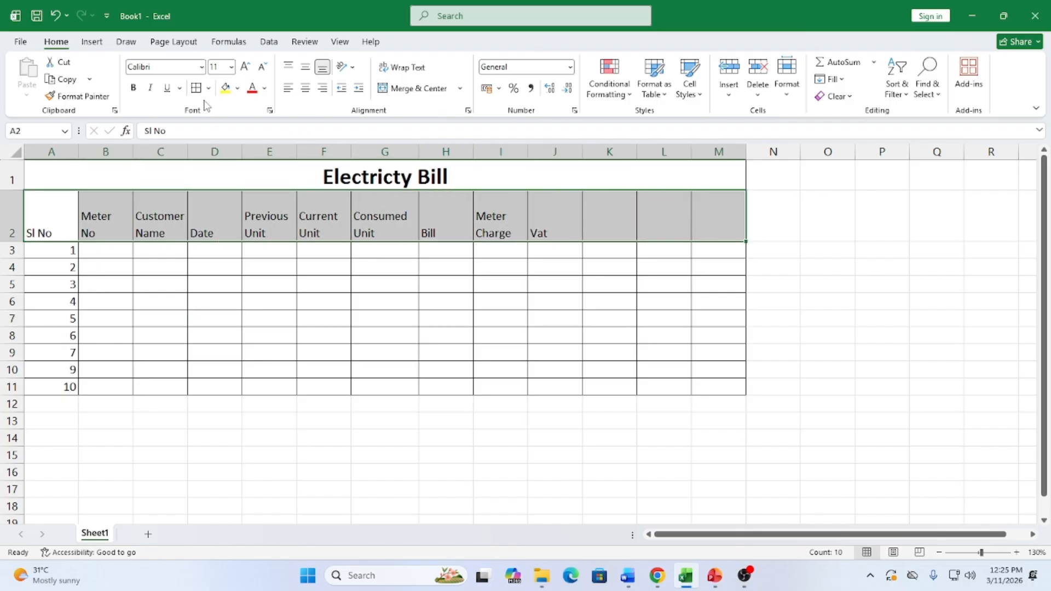
{"action": "left_click", "coordinate": [133, 88]}
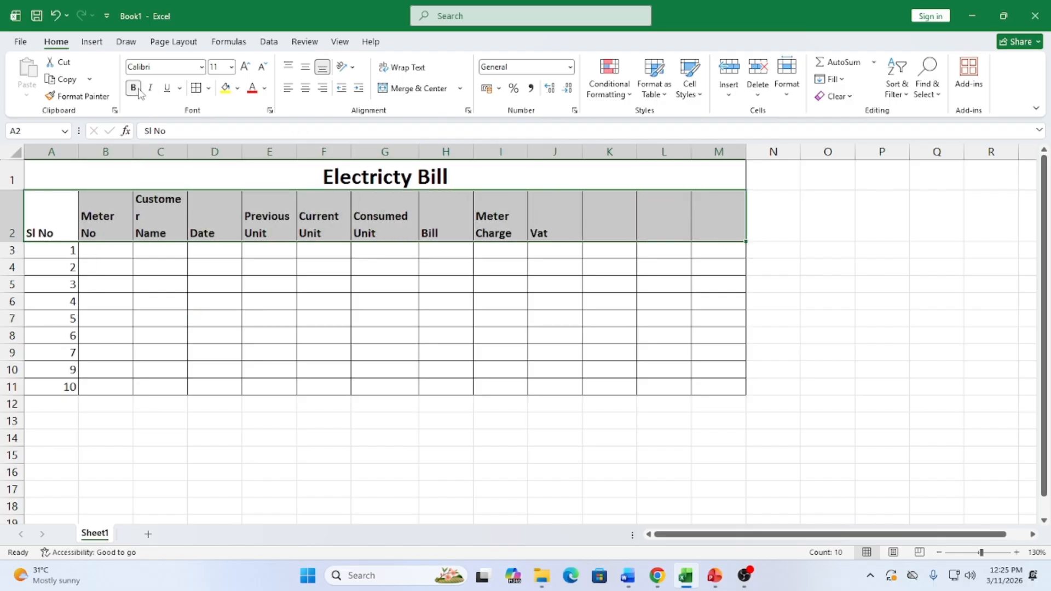
{"action": "left_click", "coordinate": [305, 89]}
{"action": "left_click_drag", "start_coordinate": [188, 159], "coordinate": [200, 159]}
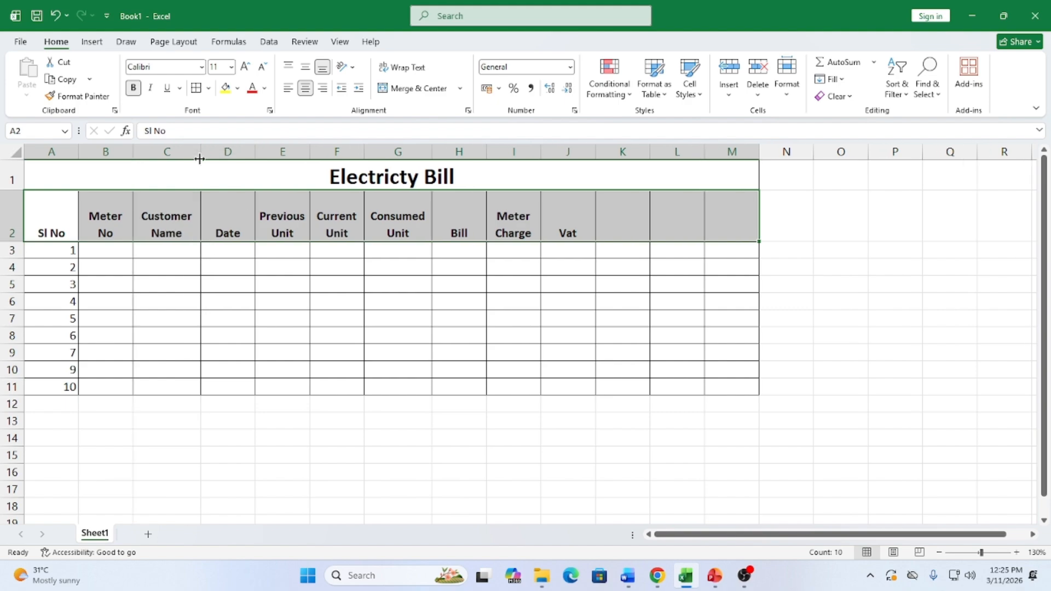
{"action": "left_click", "coordinate": [305, 75]}
{"action": "left_click", "coordinate": [164, 272]}
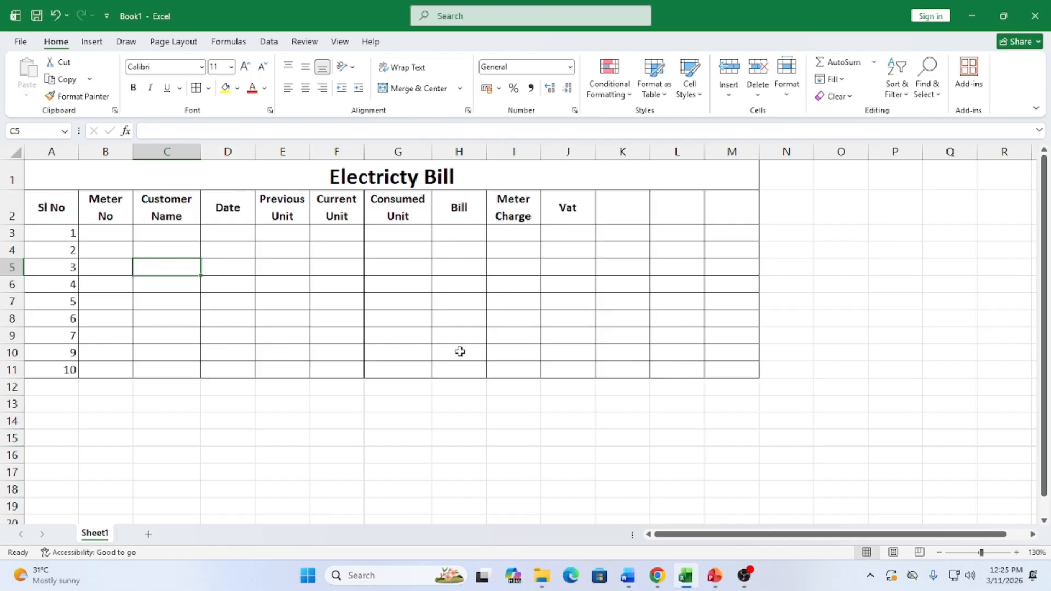
Delete the unused columns K to M and start typing the first customer name in C3
{"action": "left_click_drag", "start_coordinate": [622, 152], "coordinate": [731, 150]}
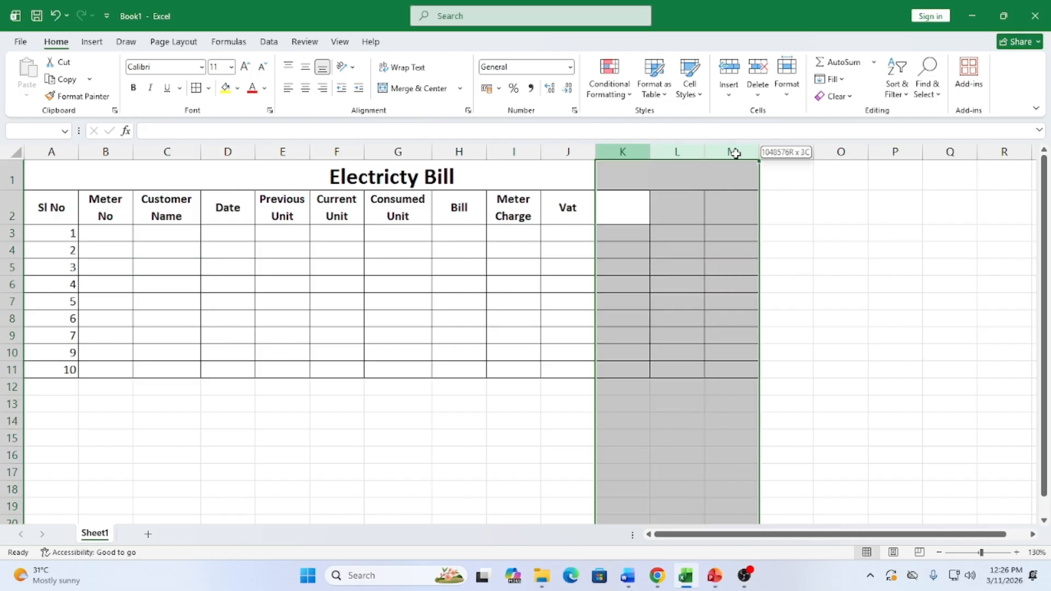
{"action": "right_click", "coordinate": [688, 162]}
{"action": "left_click", "coordinate": [721, 306]}
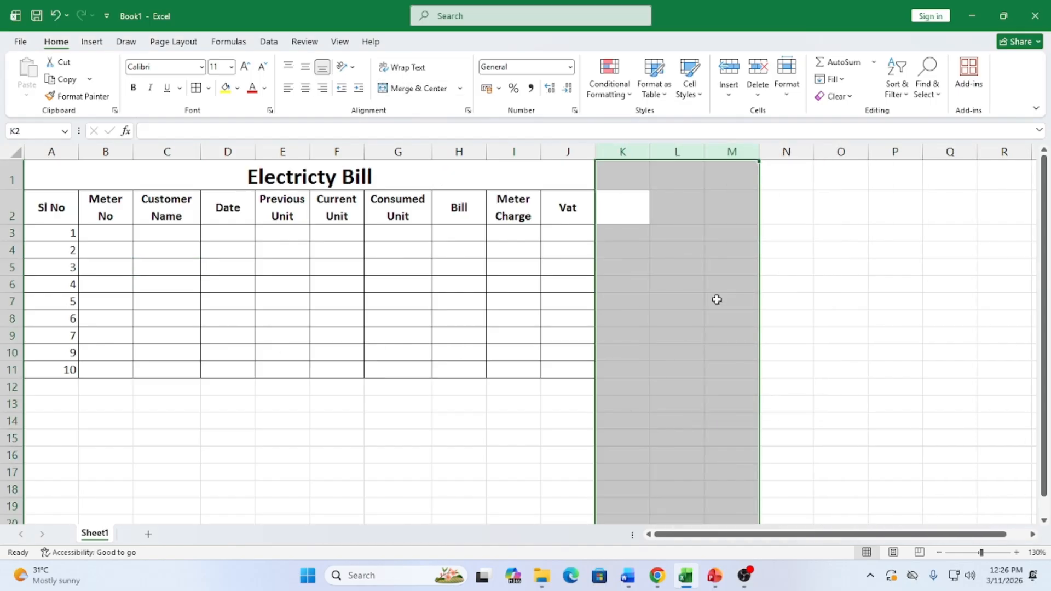
{"action": "left_click", "coordinate": [391, 456]}
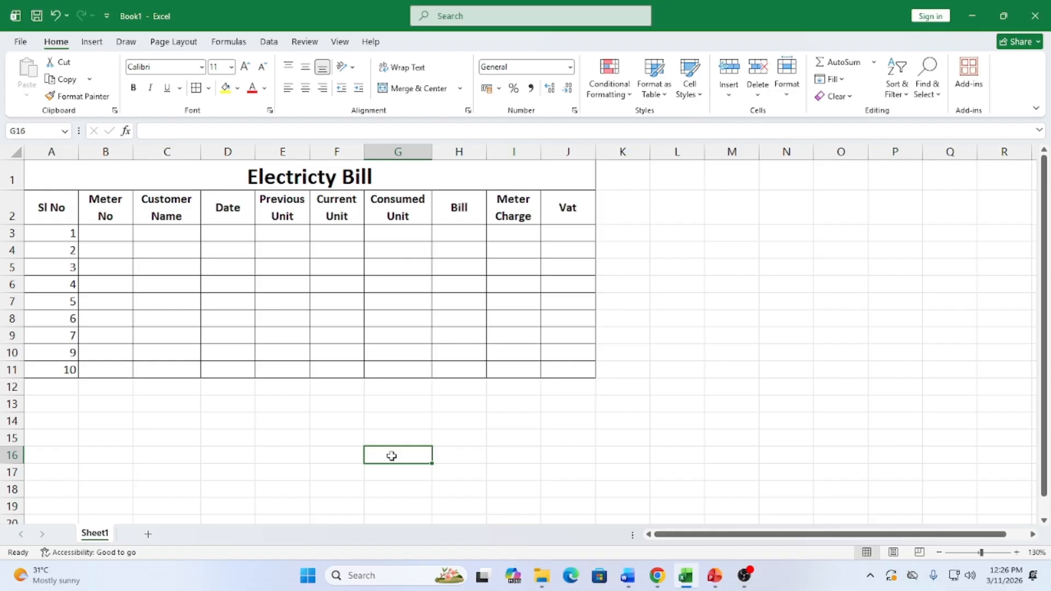
{"action": "scroll", "coordinate": [341, 430], "scroll_direction": "up", "scroll_amount": 1}
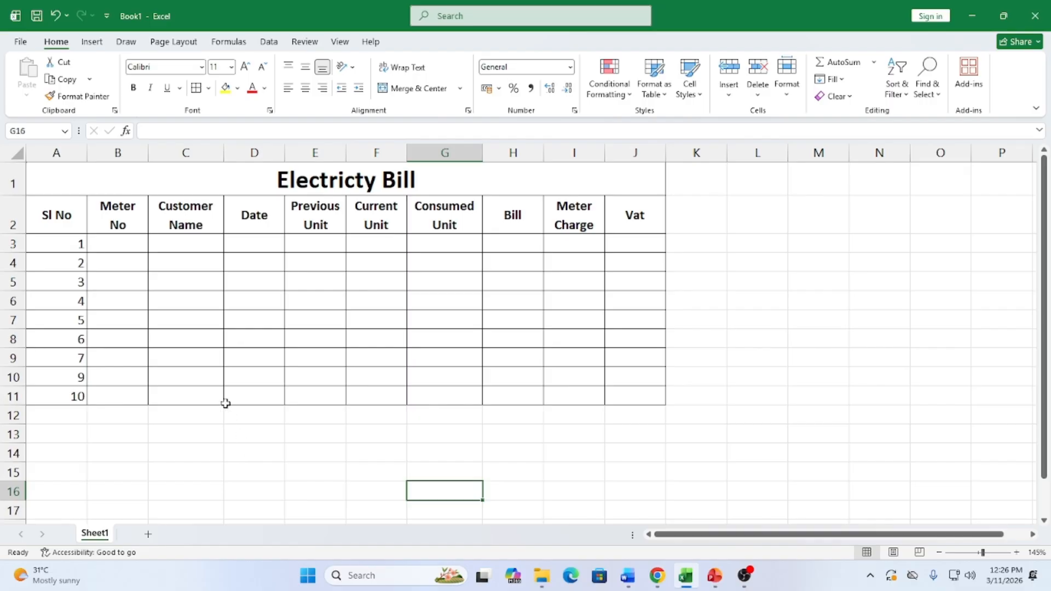
{"action": "left_click", "coordinate": [188, 240]}
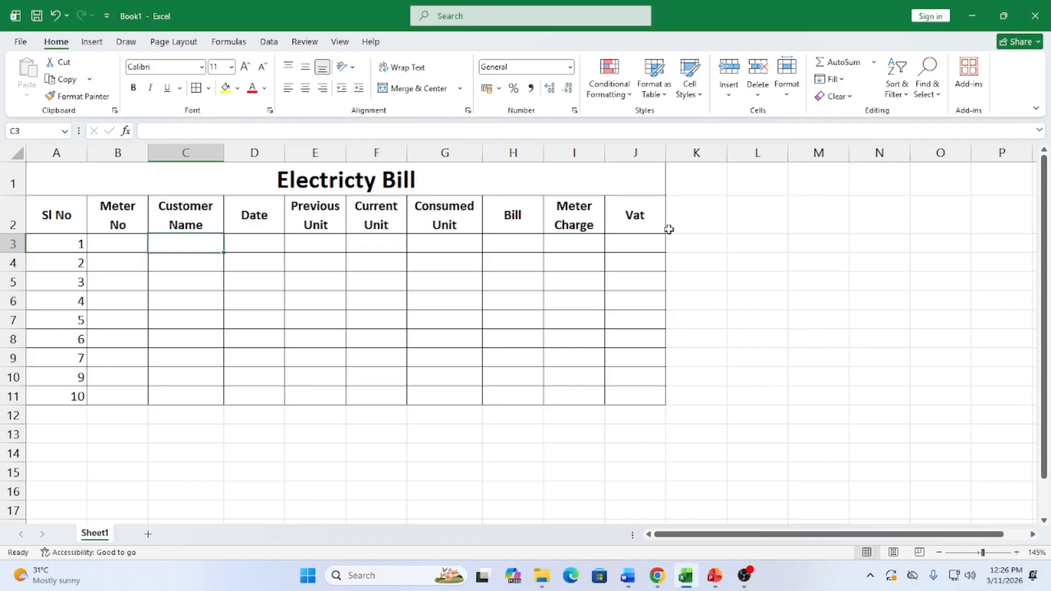
{"action": "type", "text": "Md. Nazmul"}
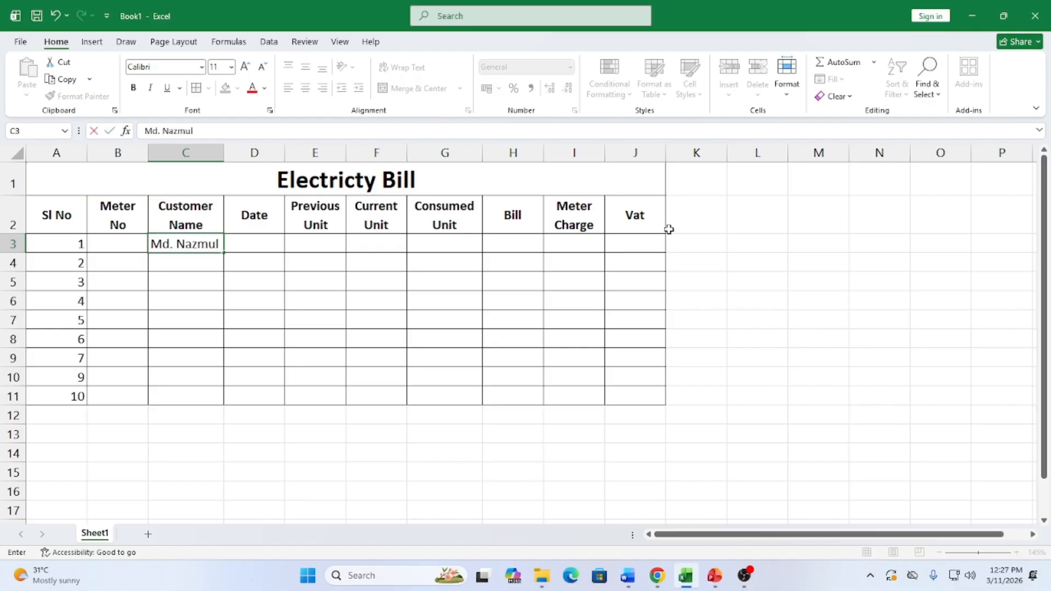
Enter the first four customer names in C3:C6 and widen column C to fit
{"action": "key", "text": "Return"}
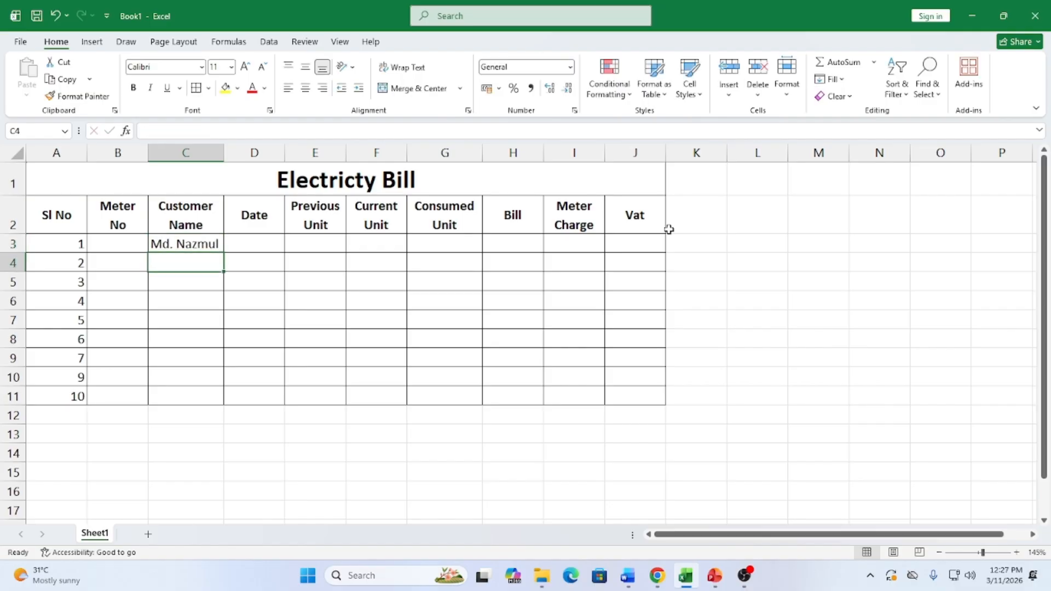
{"action": "type", "text": "Mst."}
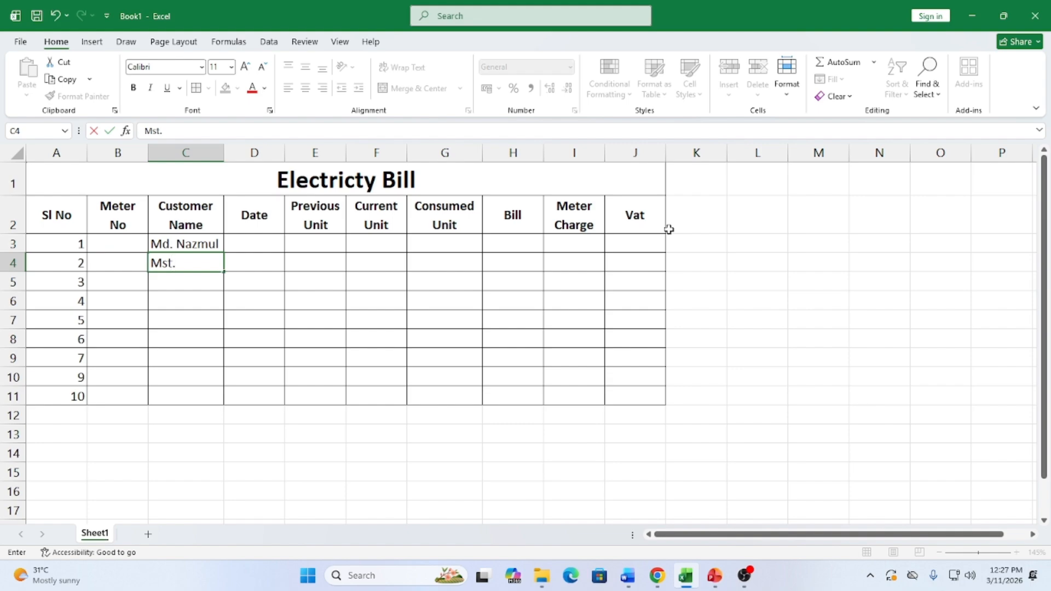
{"action": "type", "text": " Romana"}
{"action": "key", "text": "Return"}
{"action": "type", "text": "Md"}
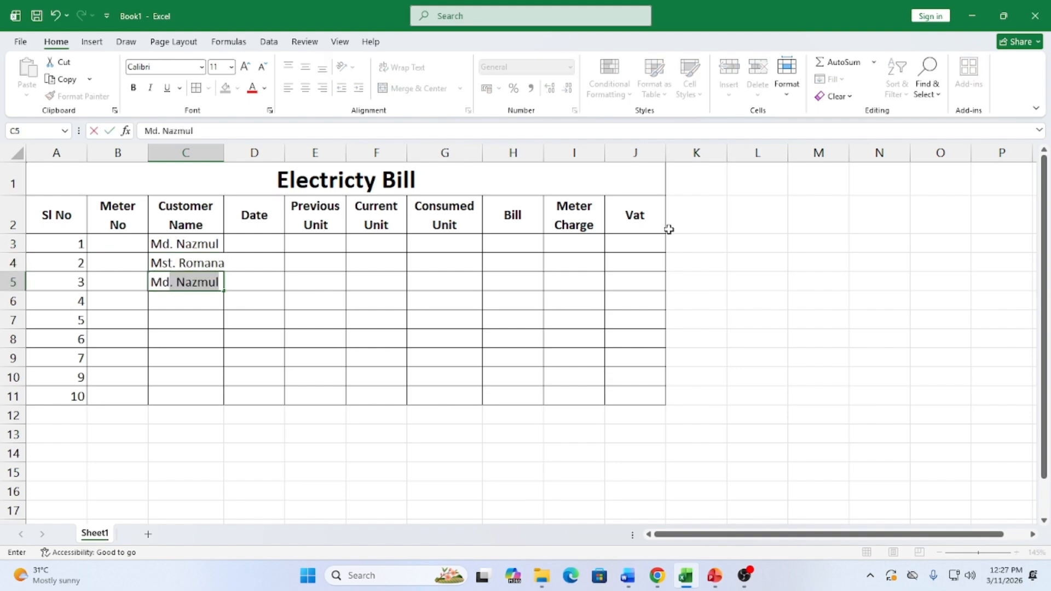
{"action": "type", "text": ". Faruk"}
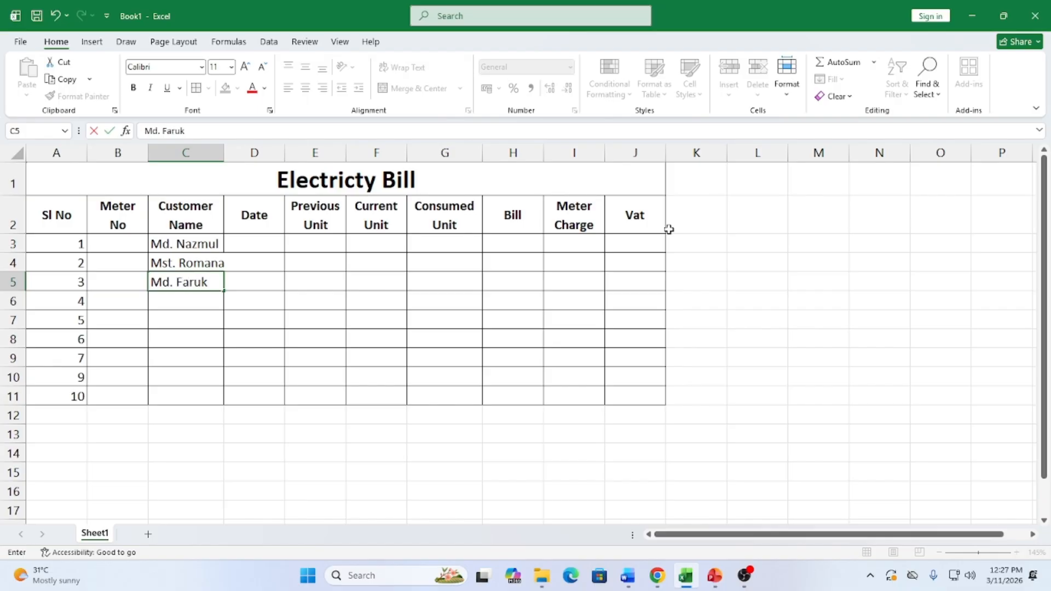
{"action": "key", "text": "Return"}
{"action": "type", "text": "M"}
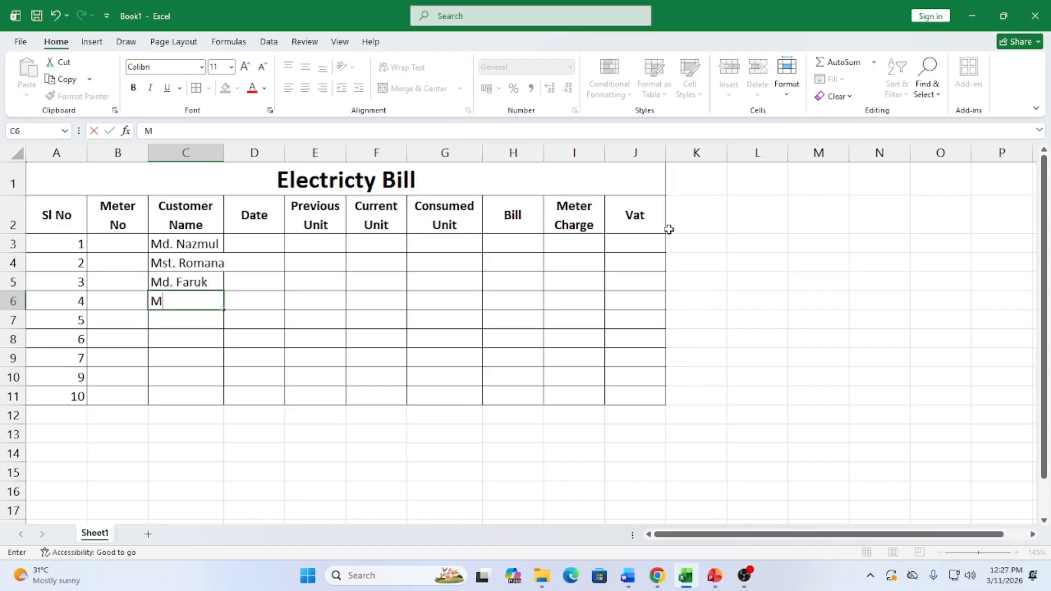
{"action": "type", "text": "st."}
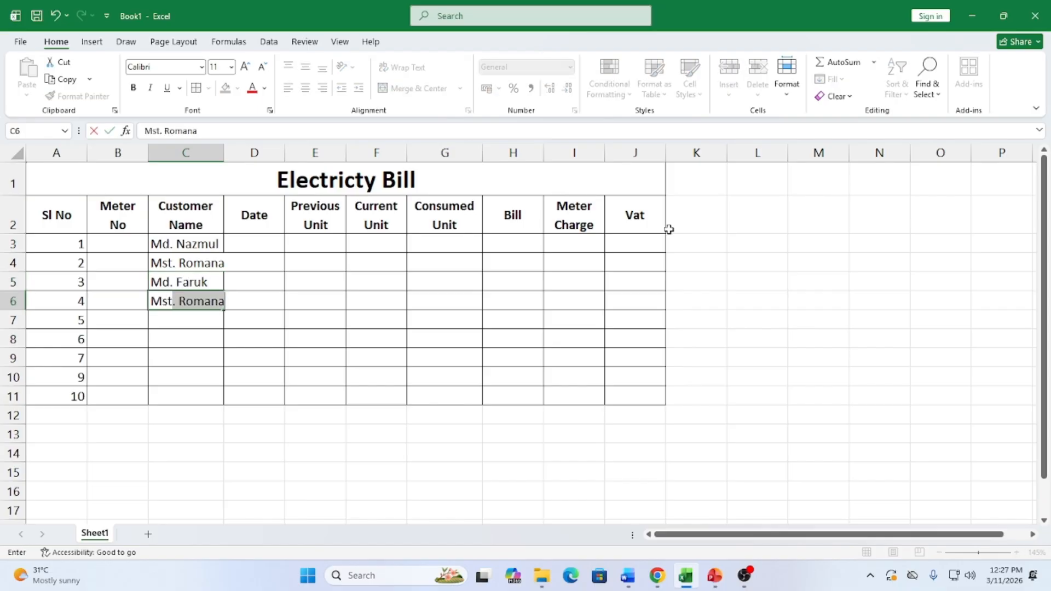
{"action": "key", "text": "BackSpace"}
{"action": "key", "text": "BackSpace"}
{"action": "type", "text": "R"}
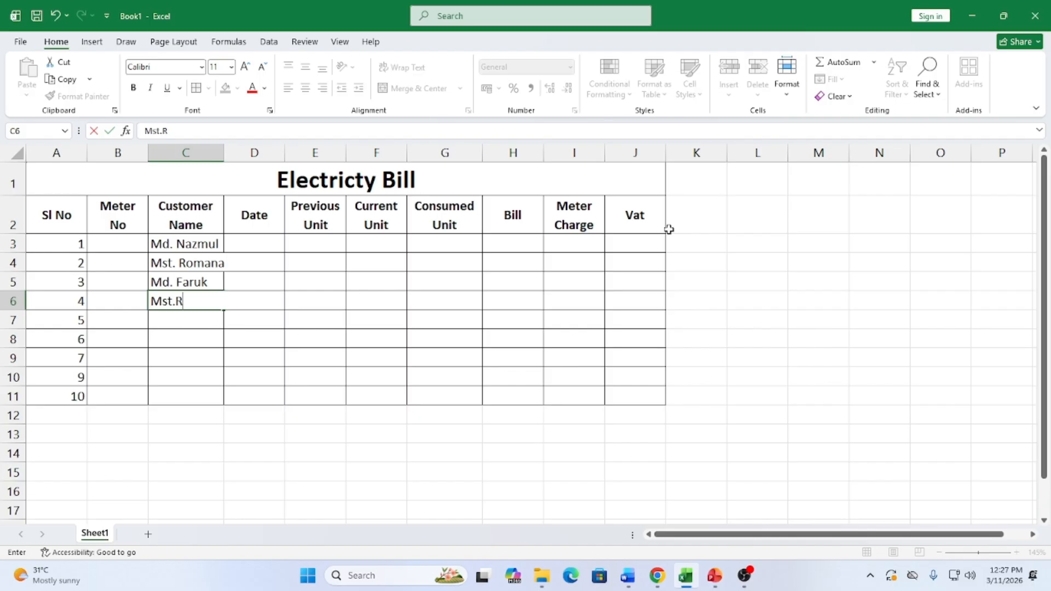
{"action": "key", "text": "BackSpace"}
{"action": "type", "text": "Rumn"}
{"action": "key", "text": "BackSpace"}
{"action": "type", "text": "a"}
{"action": "key", "text": "Return"}
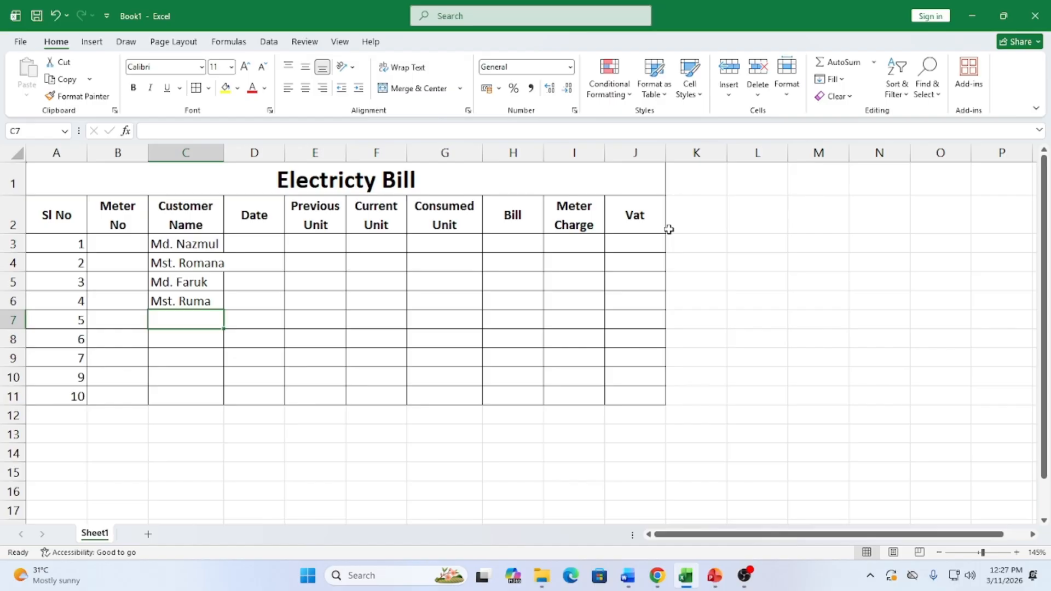
{"action": "left_click_drag", "start_coordinate": [223, 153], "coordinate": [235, 152]}
Enter the remaining customer names in C7 through C11
{"action": "type", "text": "Kamal"}
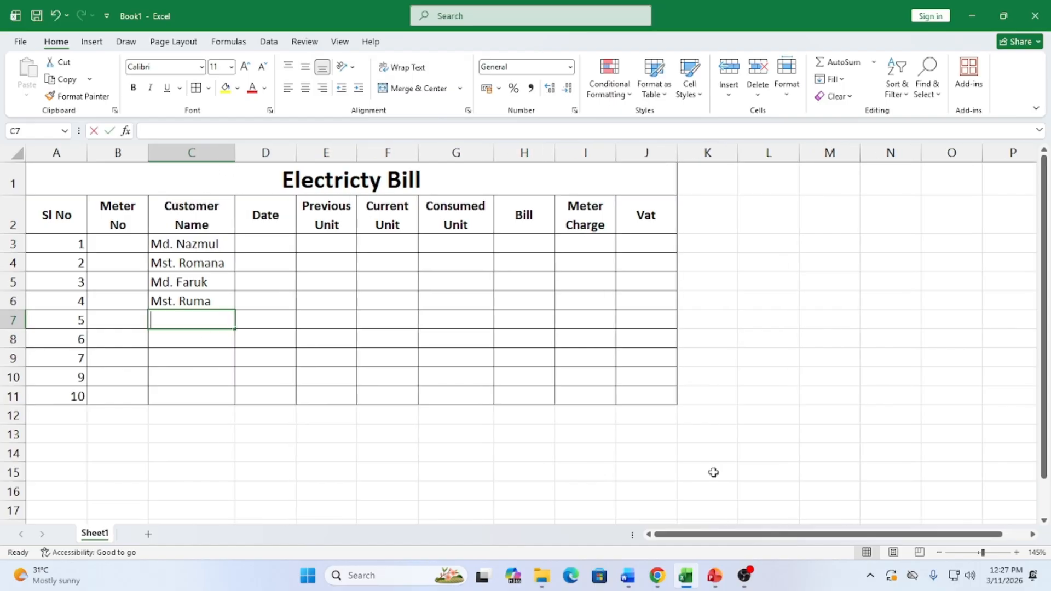
{"action": "key", "text": "Return"}
{"action": "type", "text": "Jamal"}
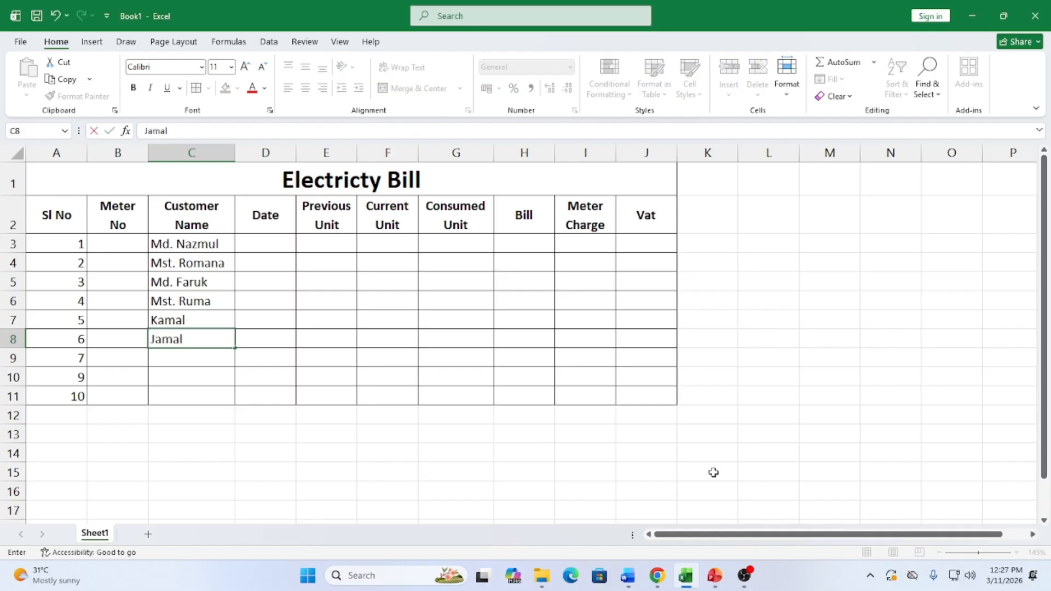
{"action": "key", "text": "Return"}
{"action": "type", "text": "Rana"}
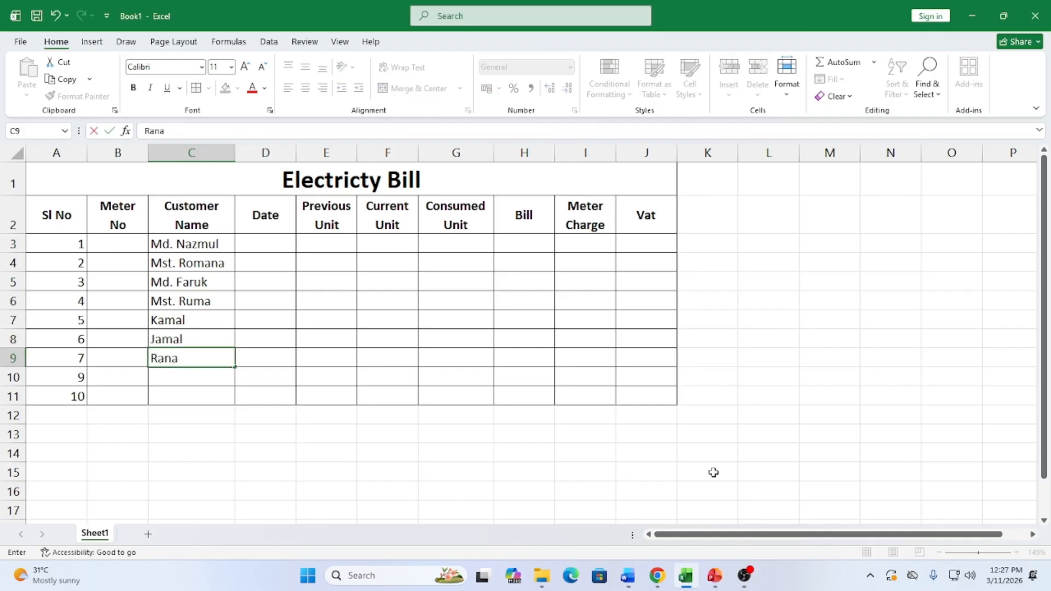
{"action": "key", "text": "Return"}
{"action": "type", "text": "Salma"}
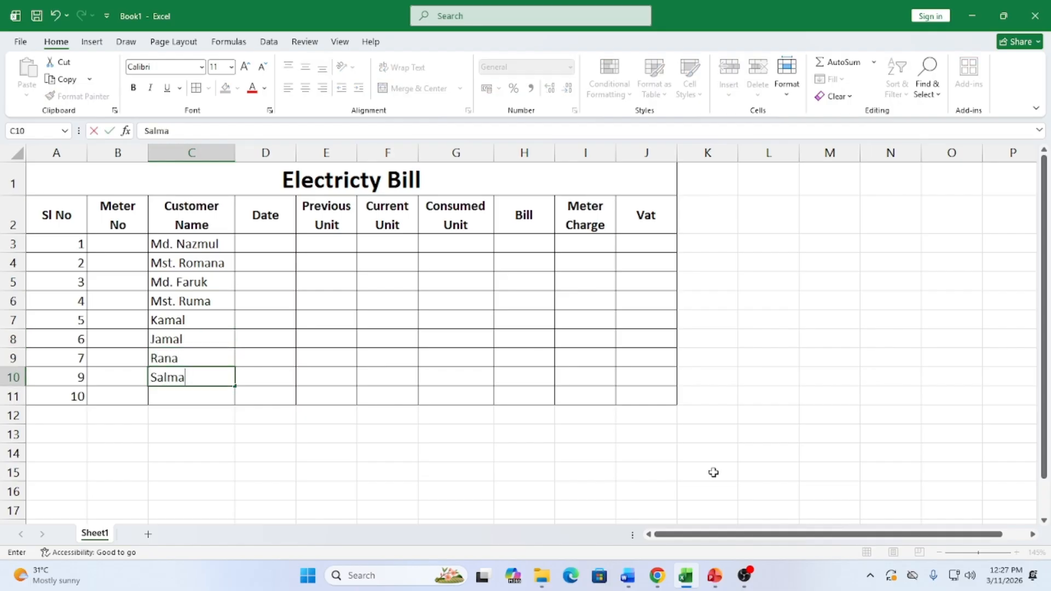
{"action": "key", "text": "Return"}
{"action": "type", "text": "Ruma"}
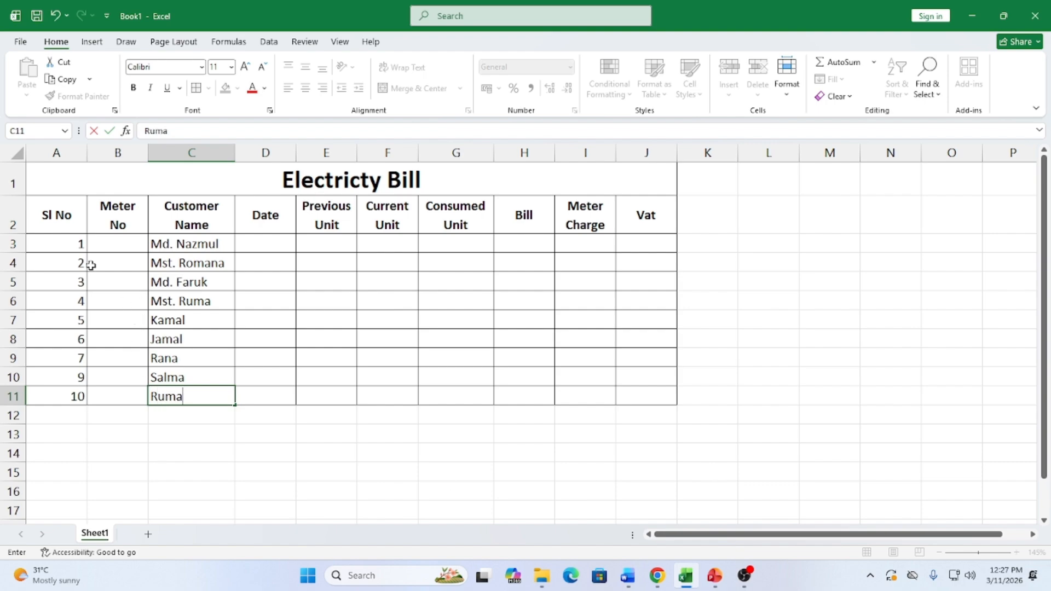
Fill-drag the Sl No series so A3:A11 reads 1 through 9
{"action": "left_click_drag", "start_coordinate": [52, 240], "coordinate": [84, 410]}
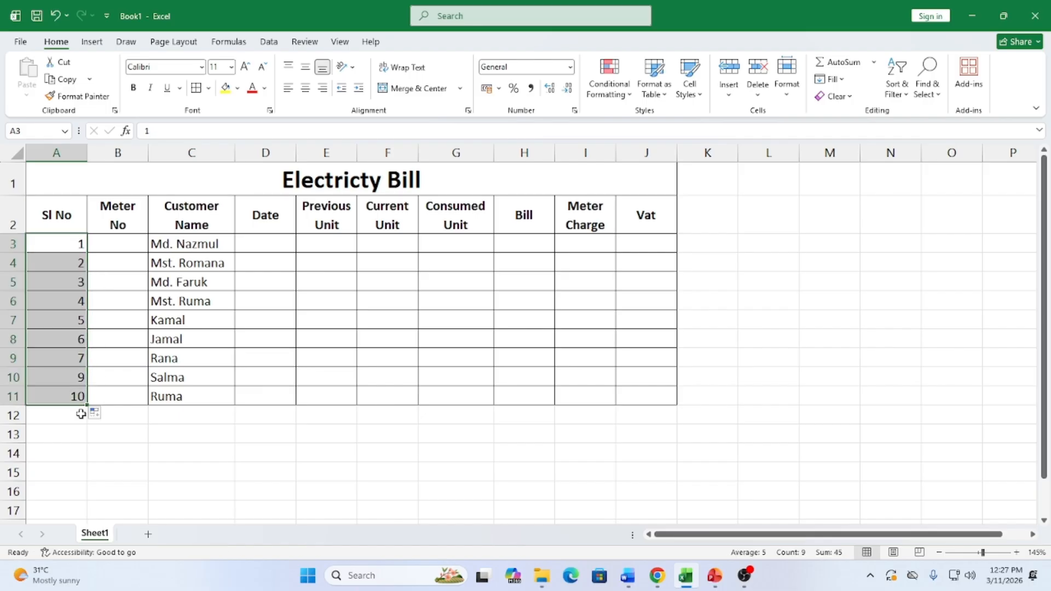
{"action": "left_click", "coordinate": [260, 378]}
{"action": "left_click", "coordinate": [270, 245]}
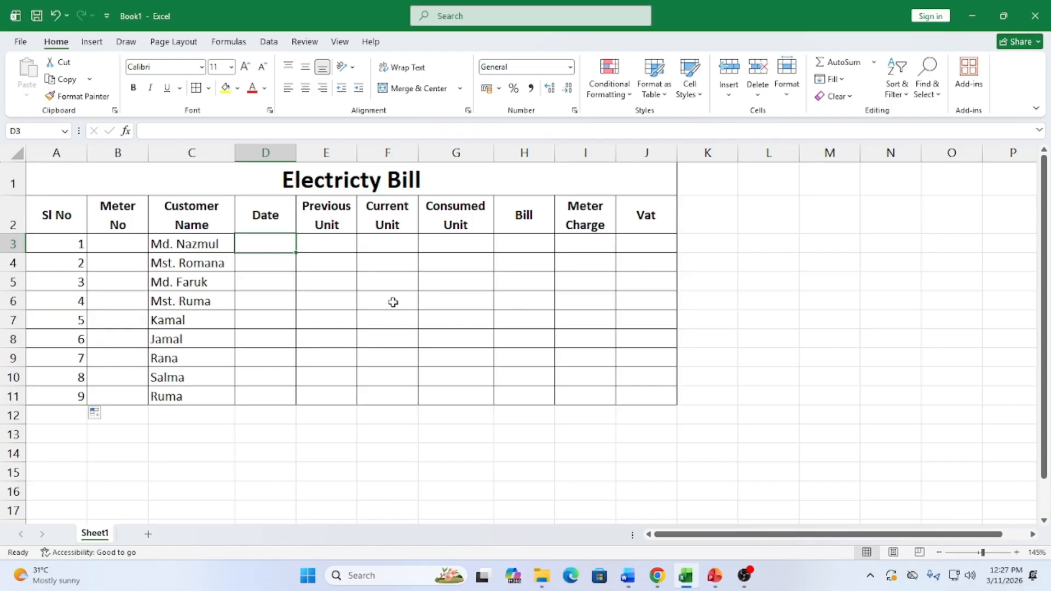
{"action": "left_click", "coordinate": [328, 243]}
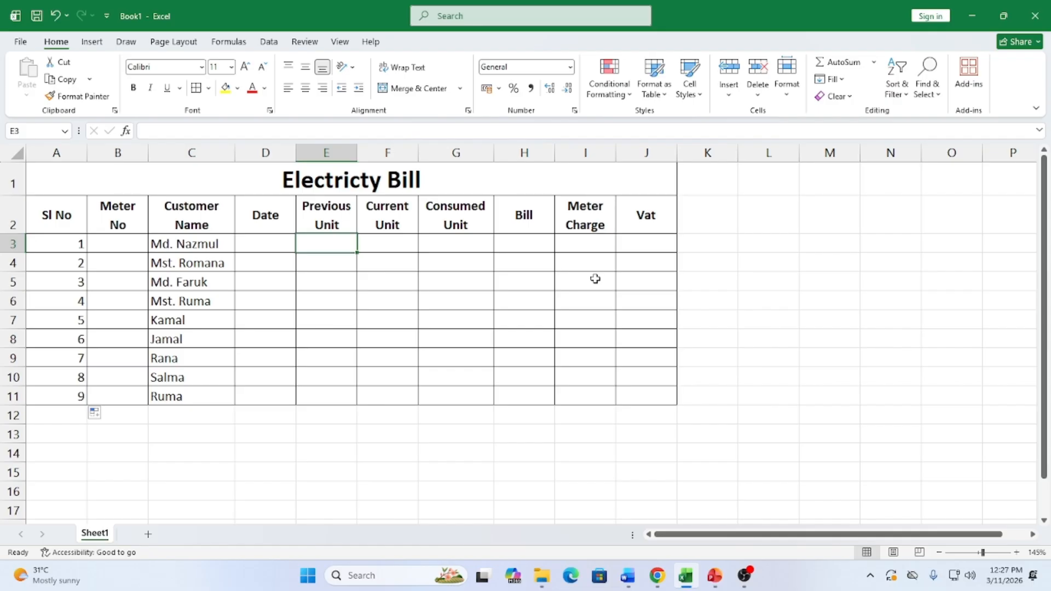
Enter Previous/Current Unit readings 350/430, 560/600 and 250/340 for rows 3 to 5
{"action": "type", "text": "350"}
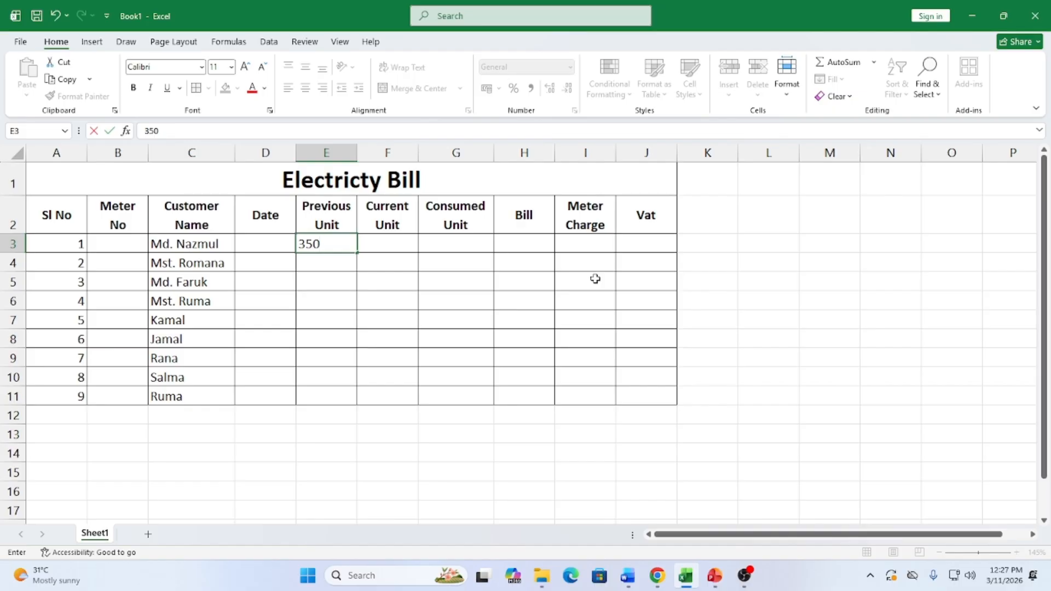
{"action": "key", "text": "Tab"}
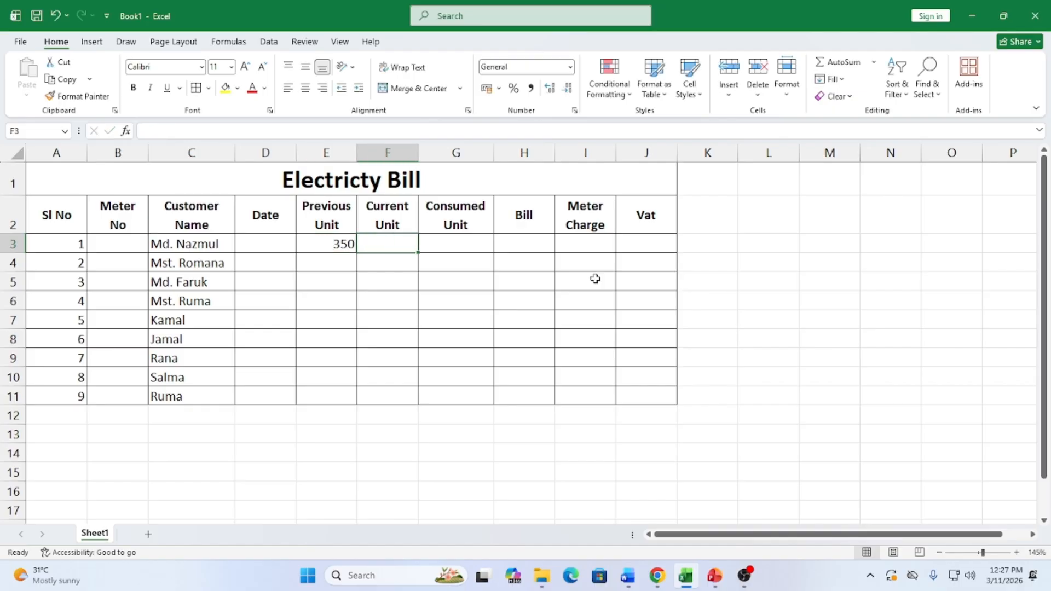
{"action": "type", "text": "430"}
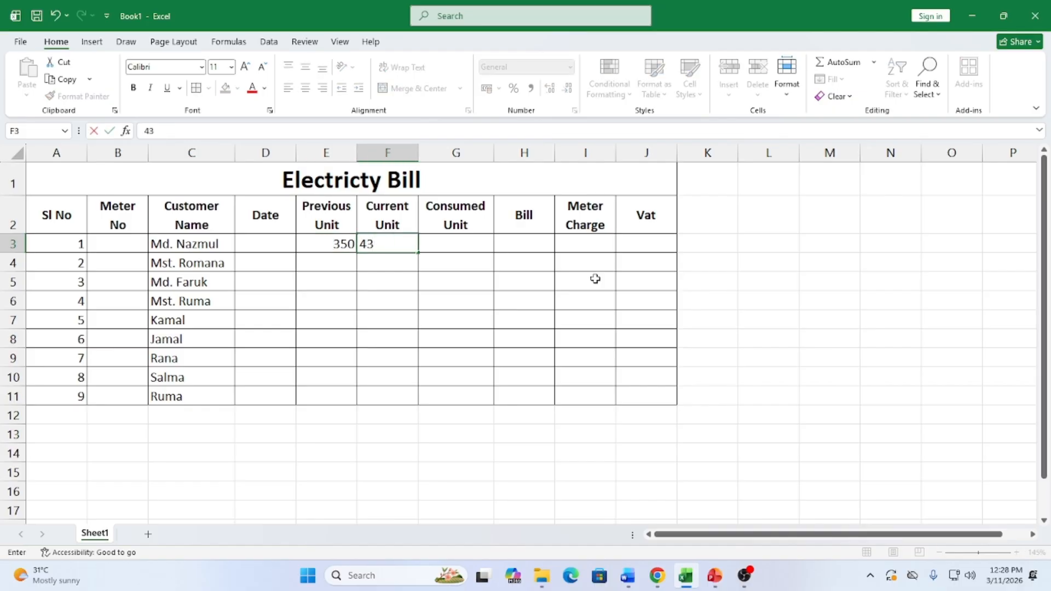
{"action": "key", "text": "Return"}
{"action": "key", "text": "Left"}
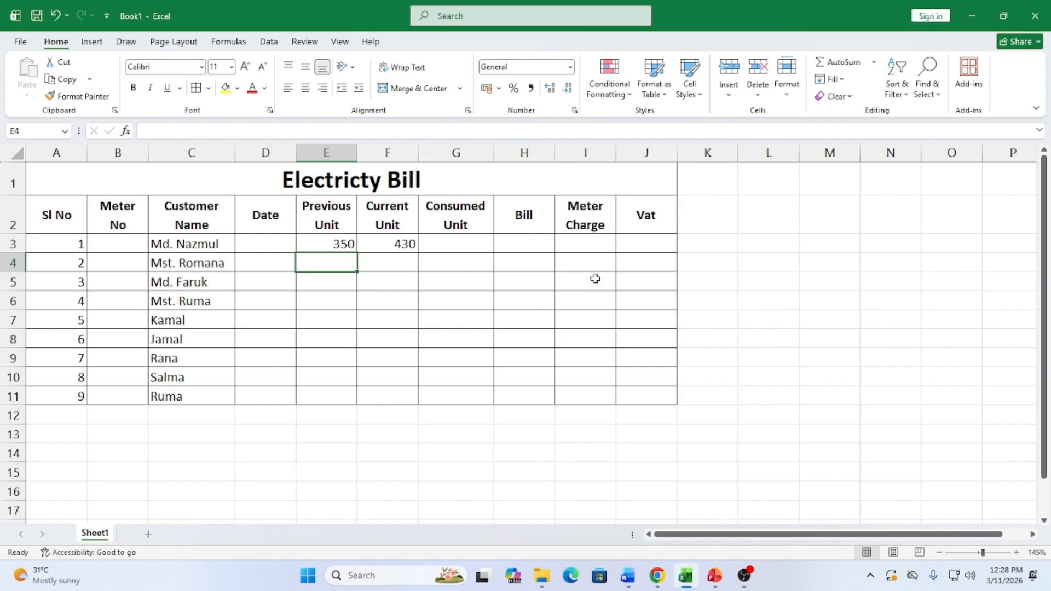
{"action": "type", "text": "560"}
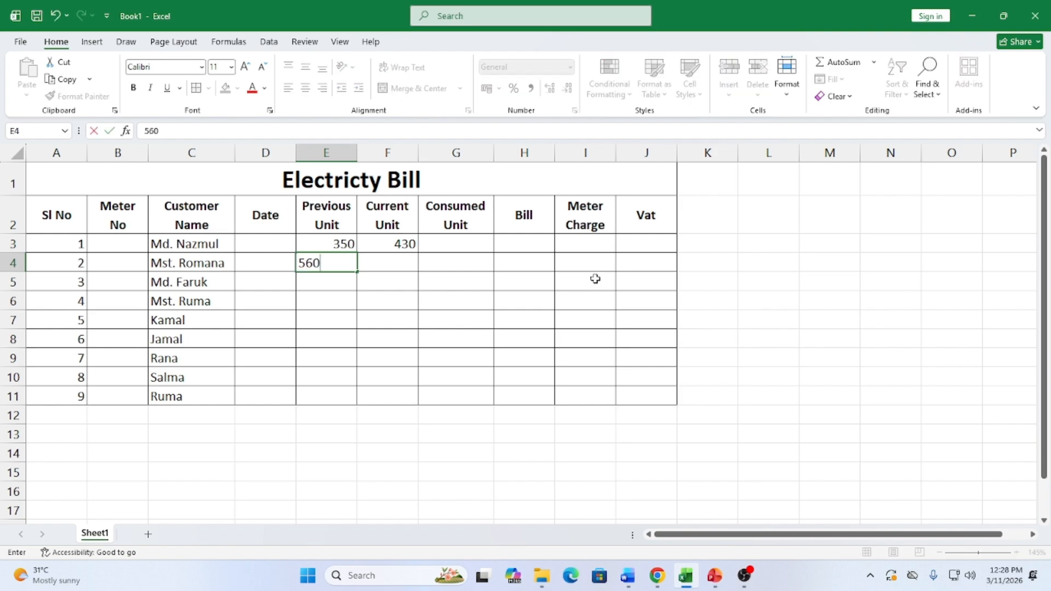
{"action": "key", "text": "Tab"}
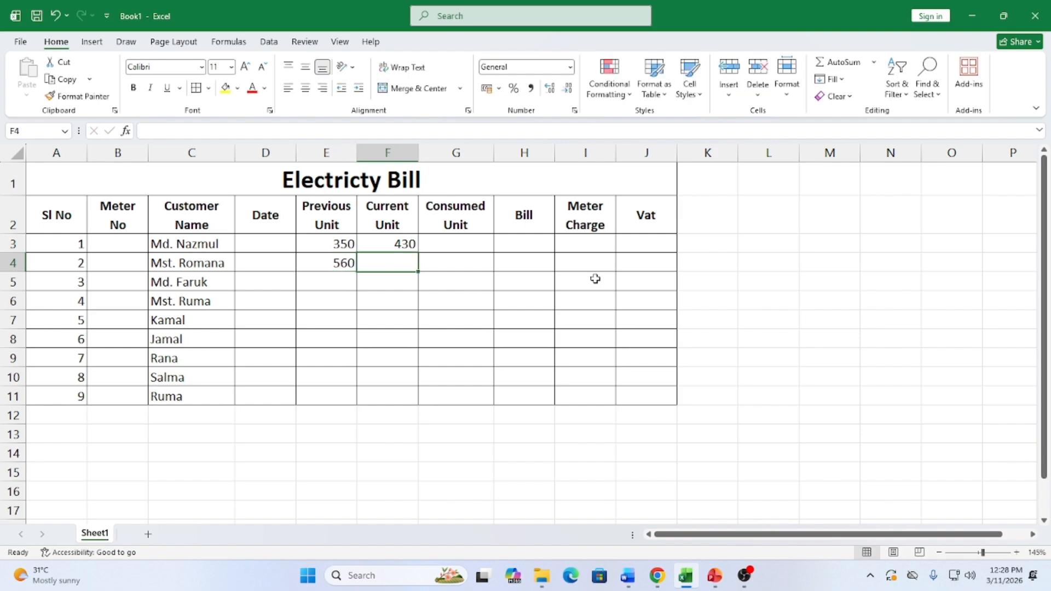
{"action": "type", "text": "600"}
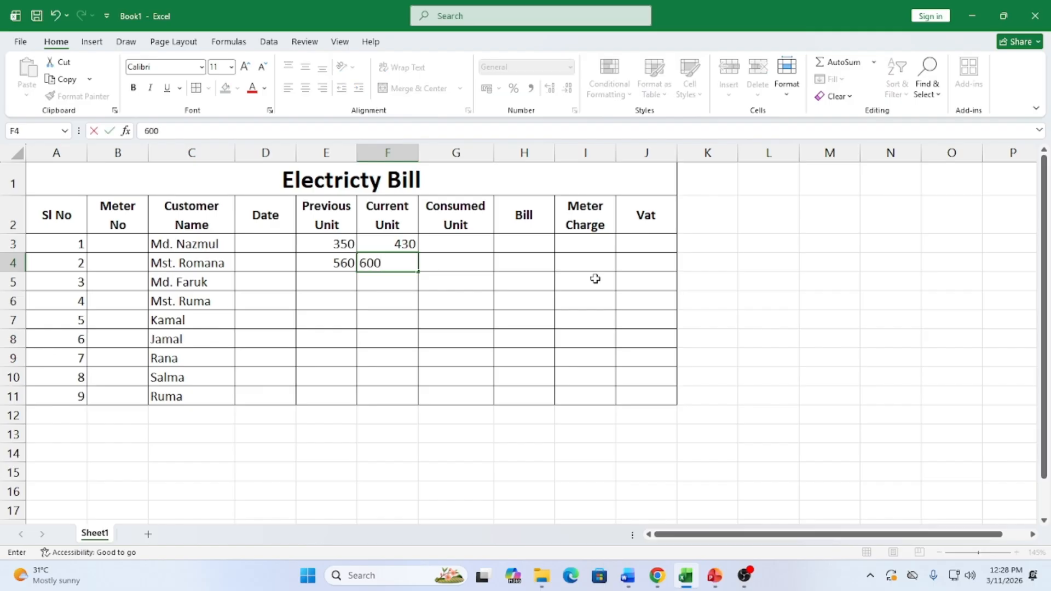
{"action": "key", "text": "Return"}
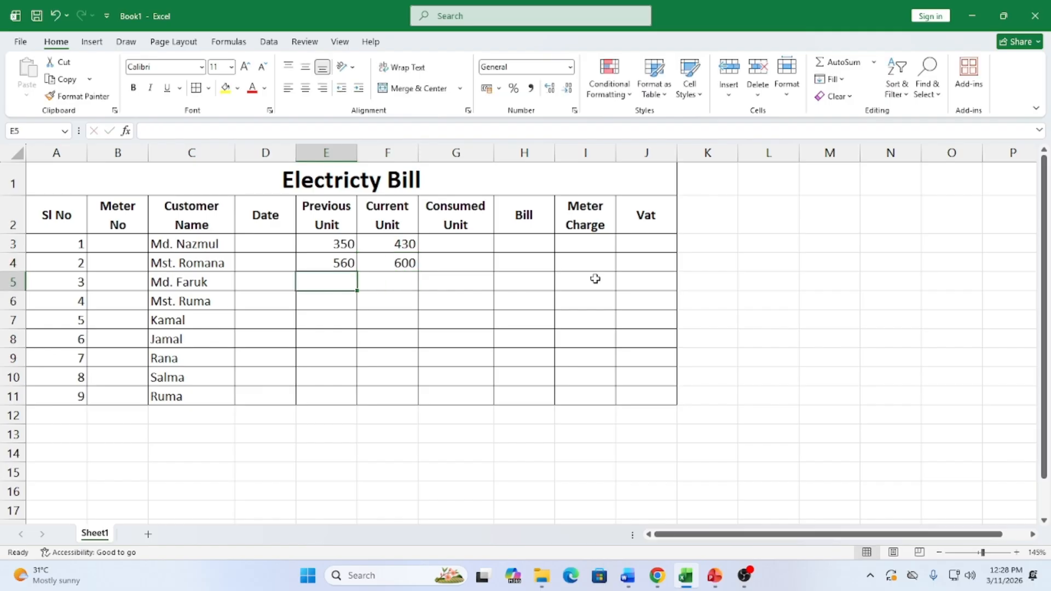
{"action": "type", "text": "250"}
{"action": "key", "text": "Tab"}
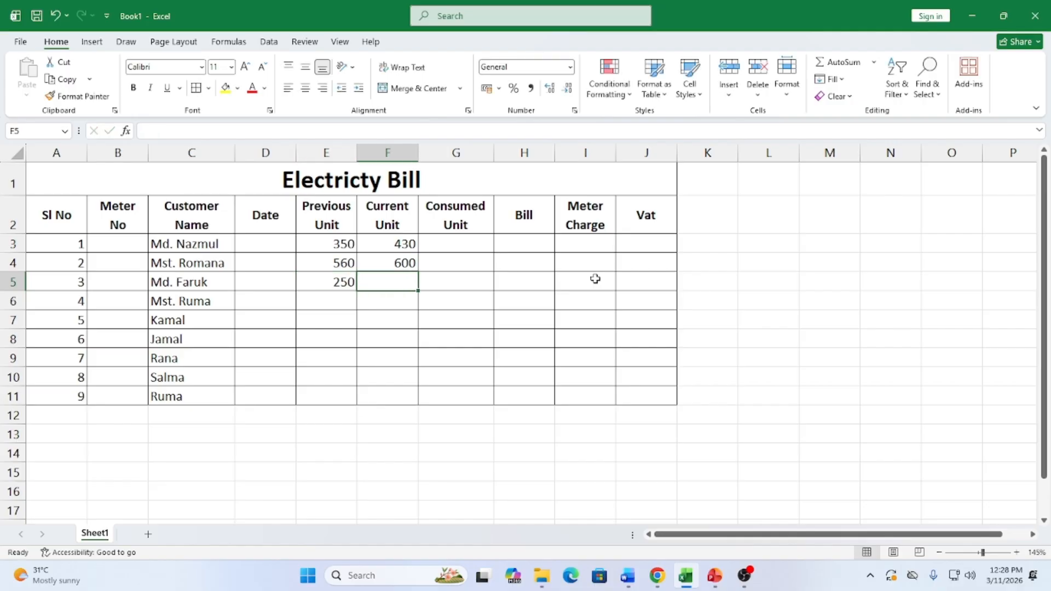
{"action": "type", "text": "340"}
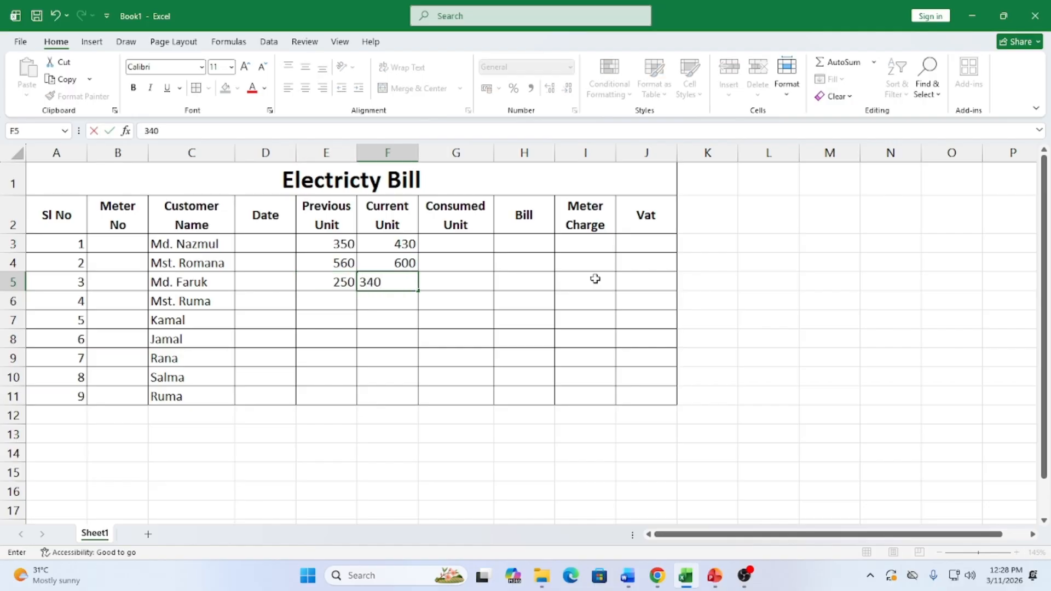
{"action": "key", "text": "Return"}
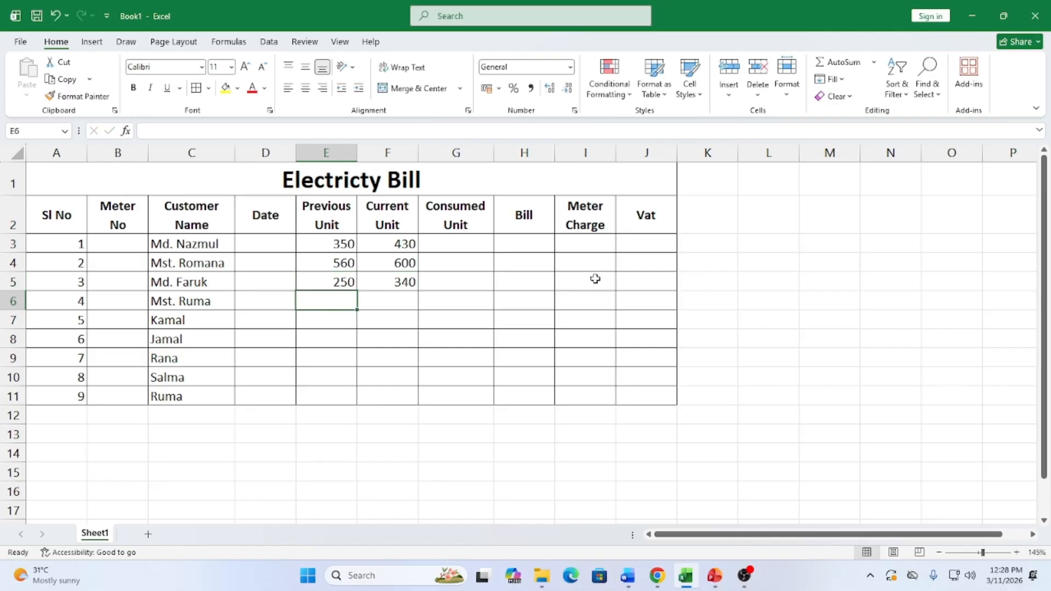
Enter Previous/Current Unit readings 300/300, 150/170 and 260/320 for rows 6 to 8
{"action": "type", "text": "300"}
{"action": "key", "text": "Tab"}
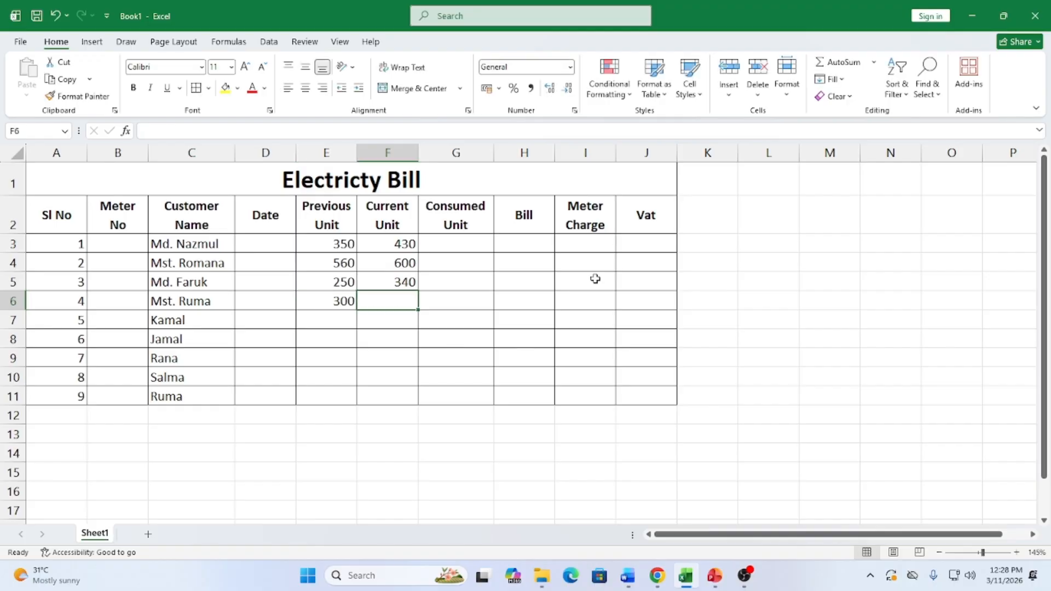
{"action": "type", "text": "300"}
{"action": "key", "text": "Return"}
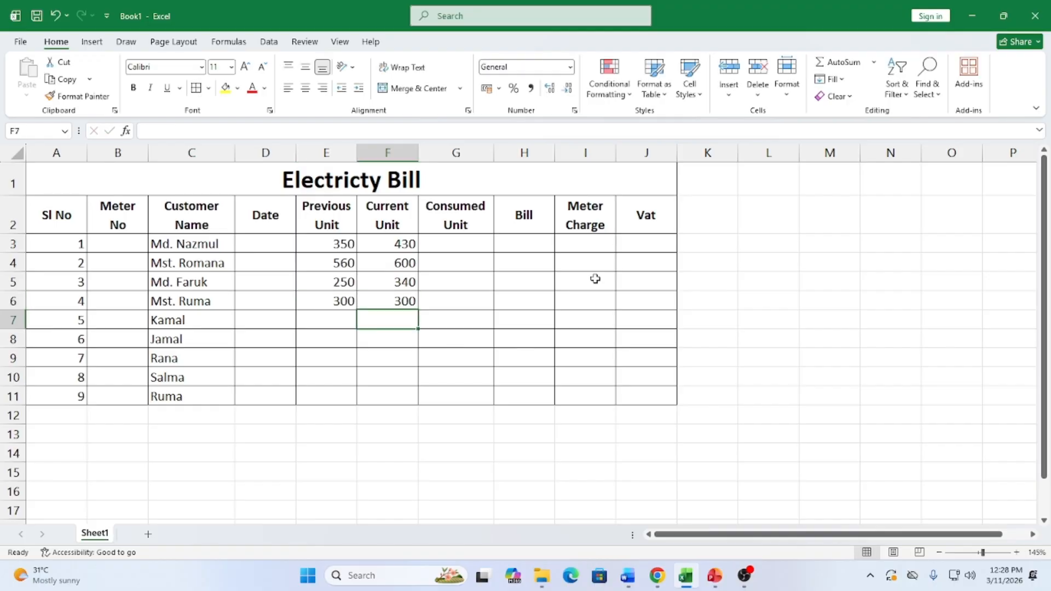
{"action": "key", "text": "Left"}
{"action": "type", "text": "1500"}
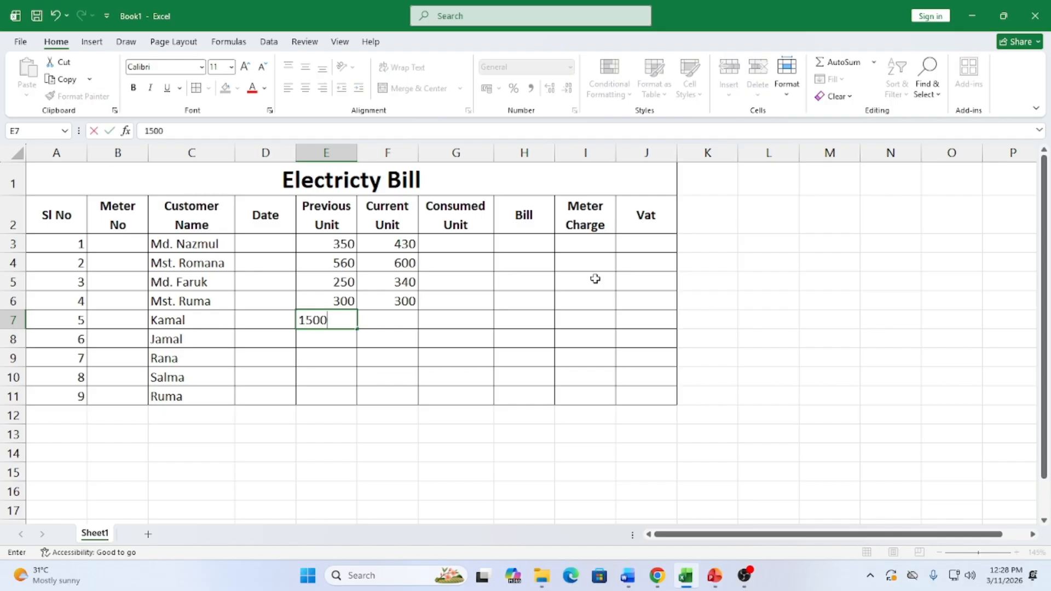
{"action": "key", "text": "BackSpace"}
{"action": "key", "text": "Right"}
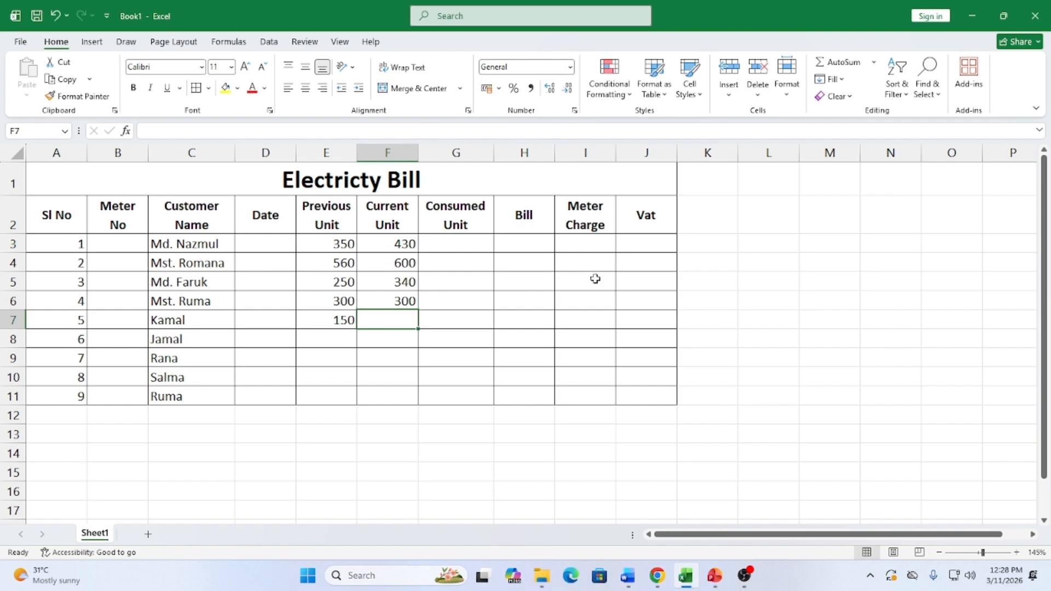
{"action": "type", "text": "170"}
{"action": "key", "text": "Return"}
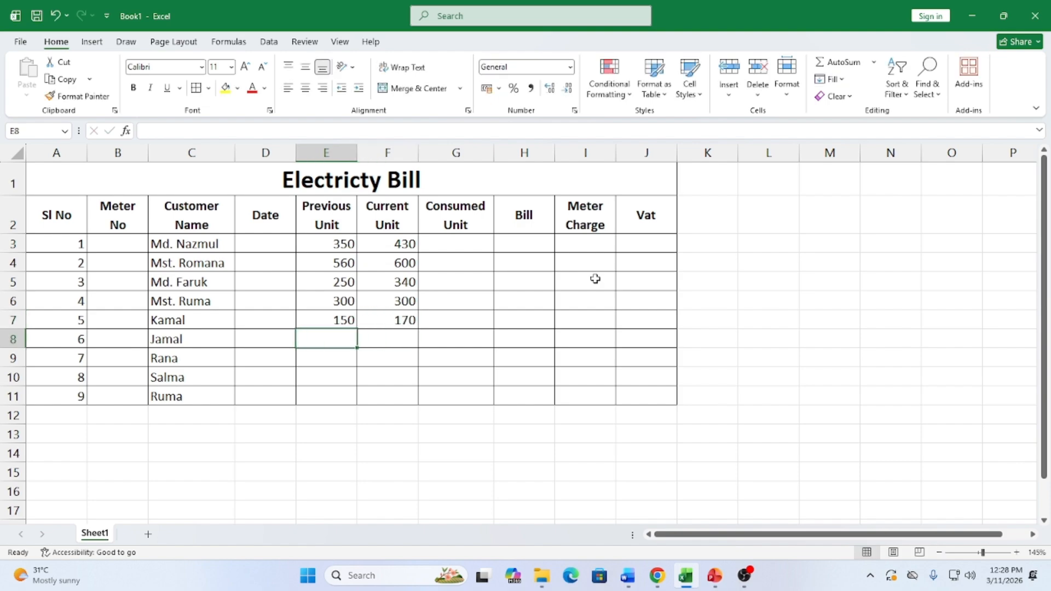
{"action": "type", "text": "260"}
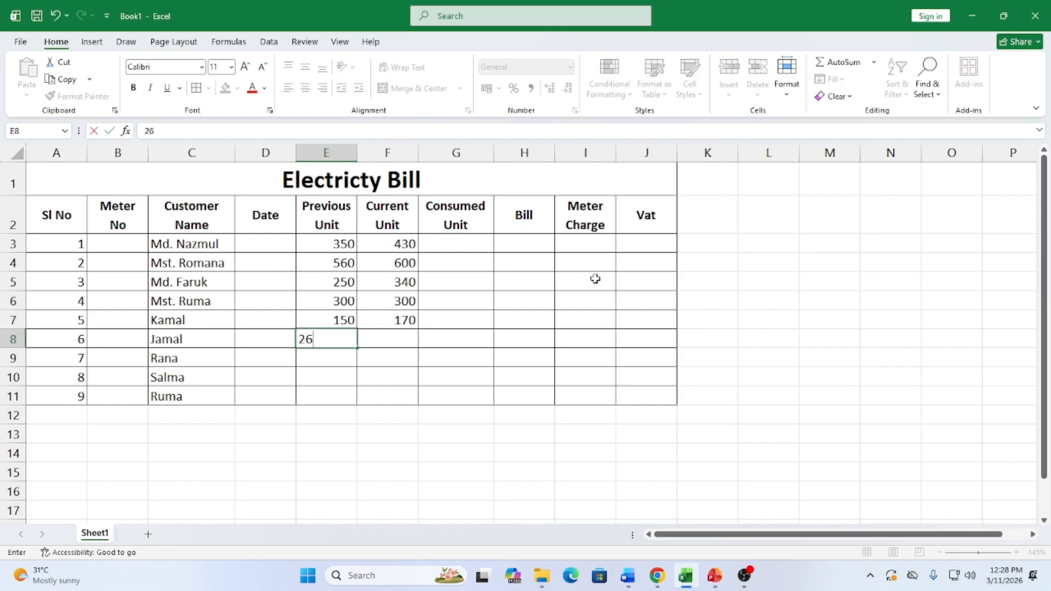
{"action": "key", "text": "Right"}
{"action": "type", "text": "320"}
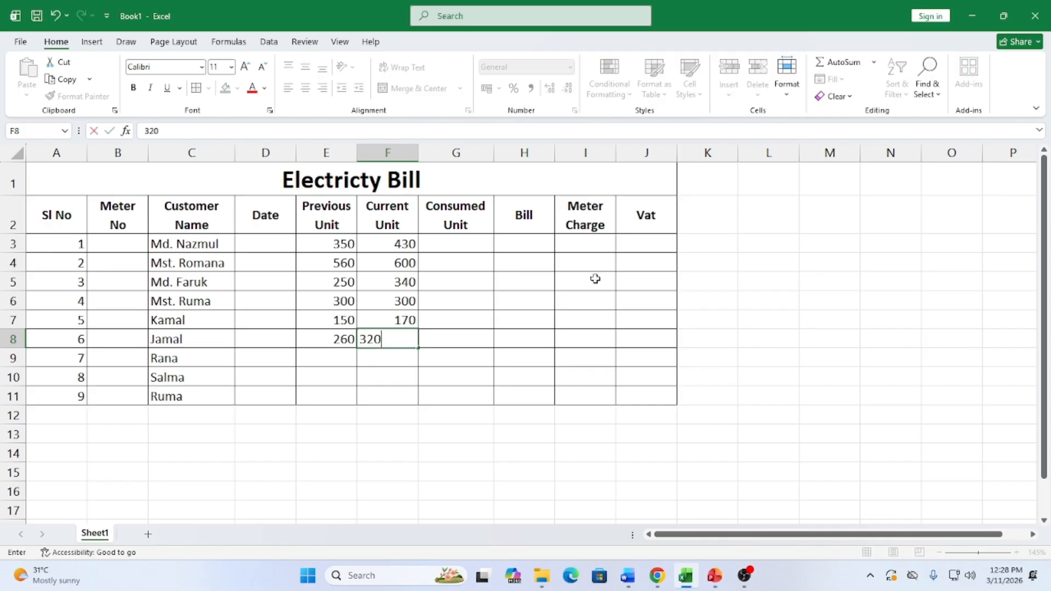
{"action": "key", "text": "Return"}
Enter Previous/Current Unit readings 550/730, 950/1000 and 100/150 for rows 9 to 11
{"action": "key", "text": "Left"}
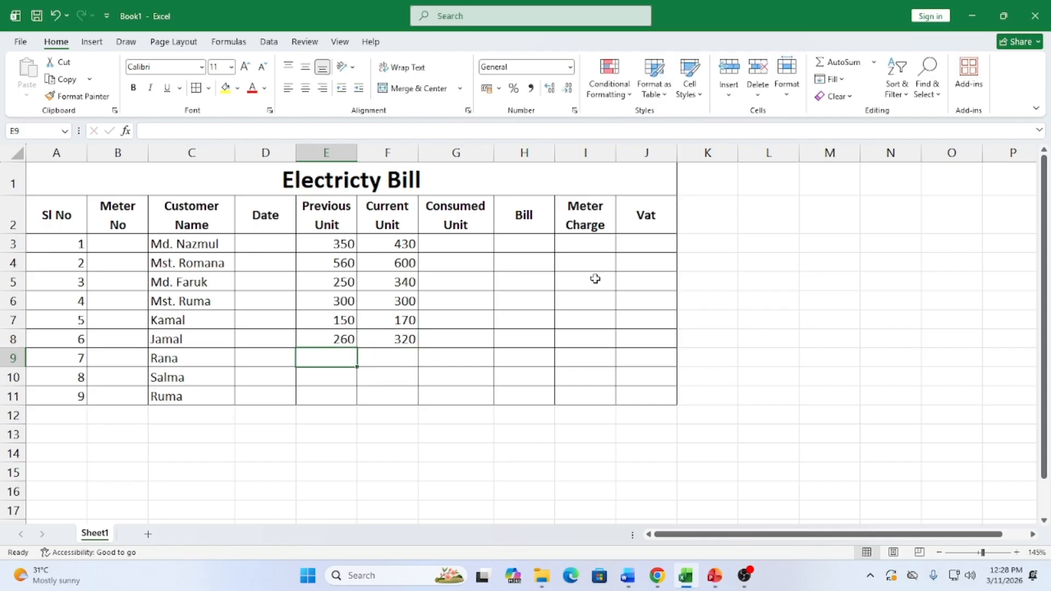
{"action": "type", "text": "550"}
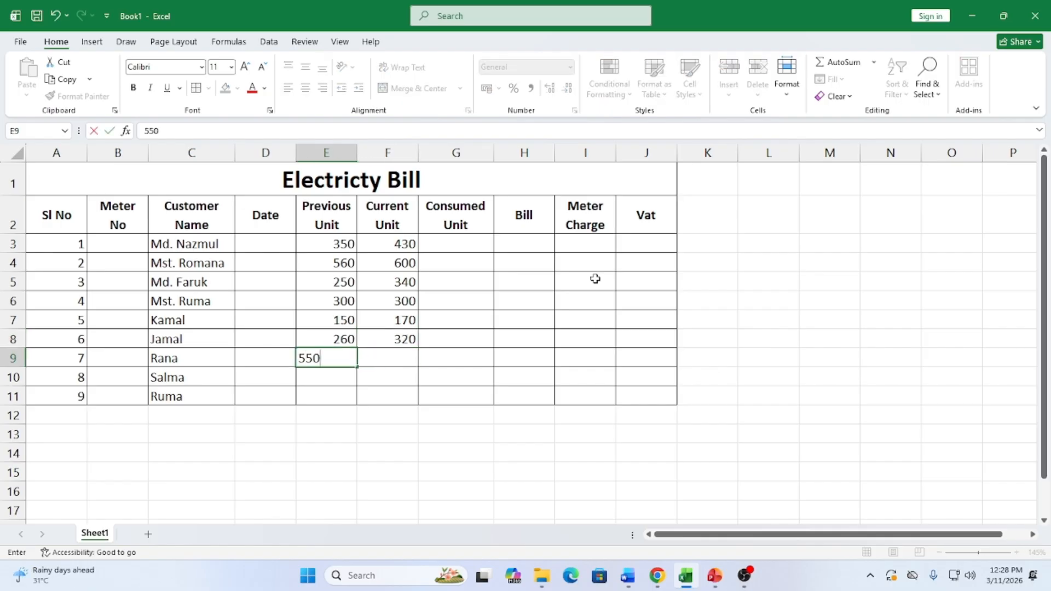
{"action": "key", "text": "Tab"}
{"action": "type", "text": "730"}
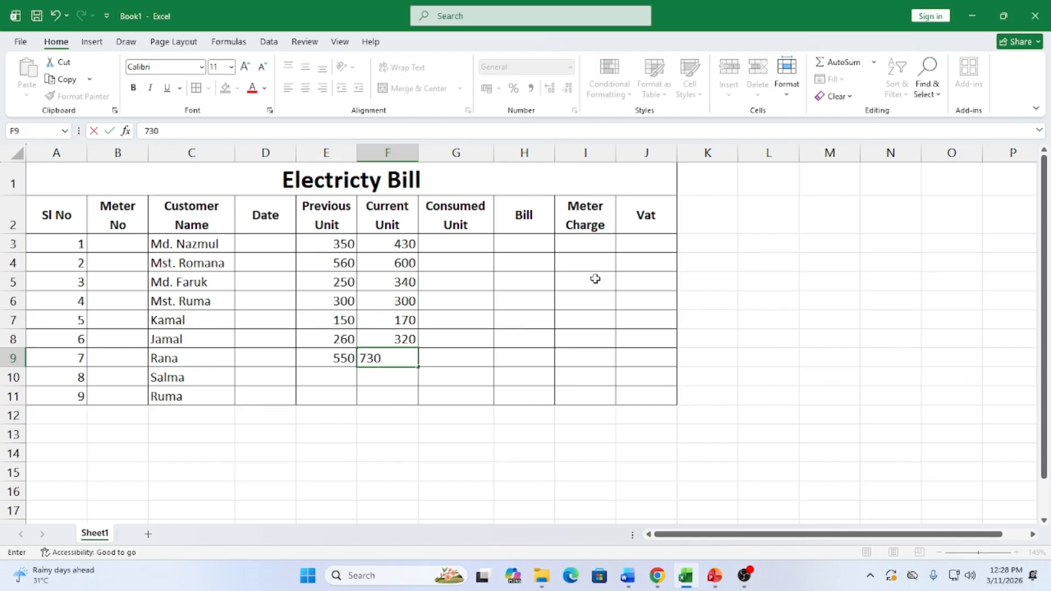
{"action": "key", "text": "Return"}
{"action": "key", "text": "Left"}
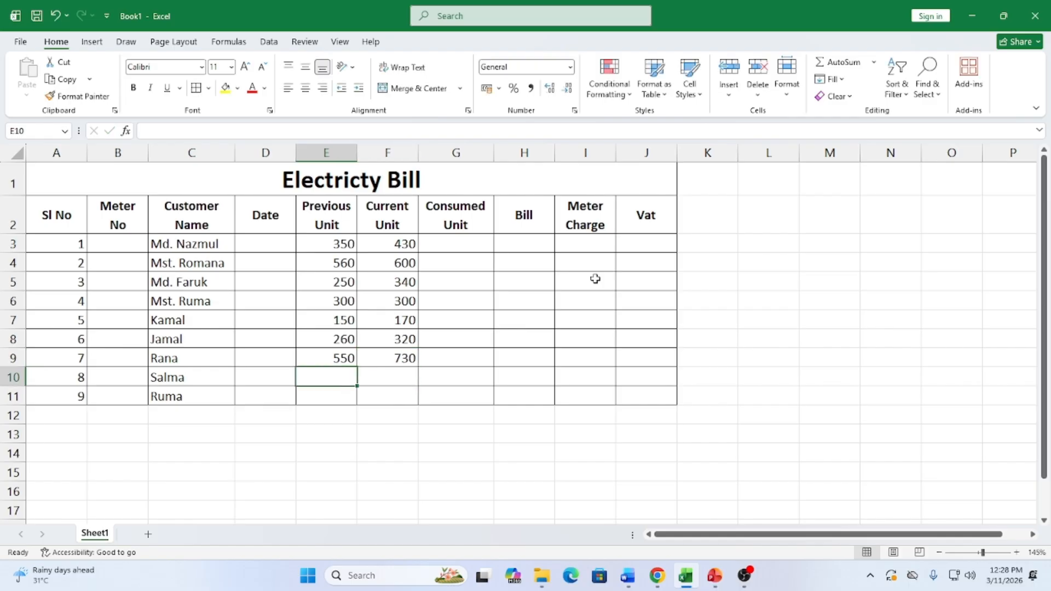
{"action": "type", "text": "950"}
{"action": "key", "text": "Tab"}
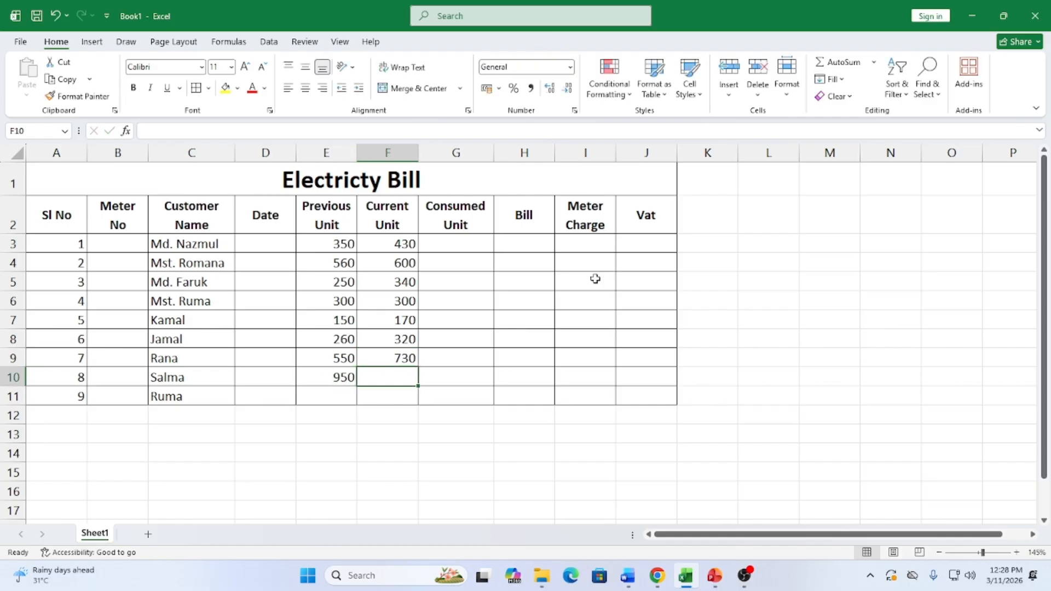
{"action": "type", "text": "1000"}
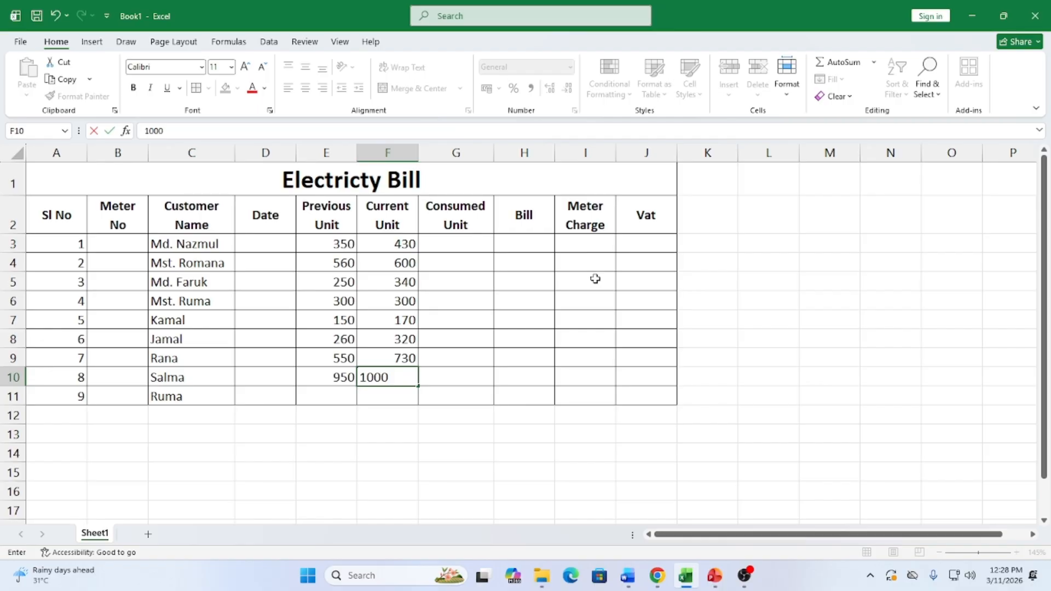
{"action": "key", "text": "Return"}
{"action": "key", "text": "Left"}
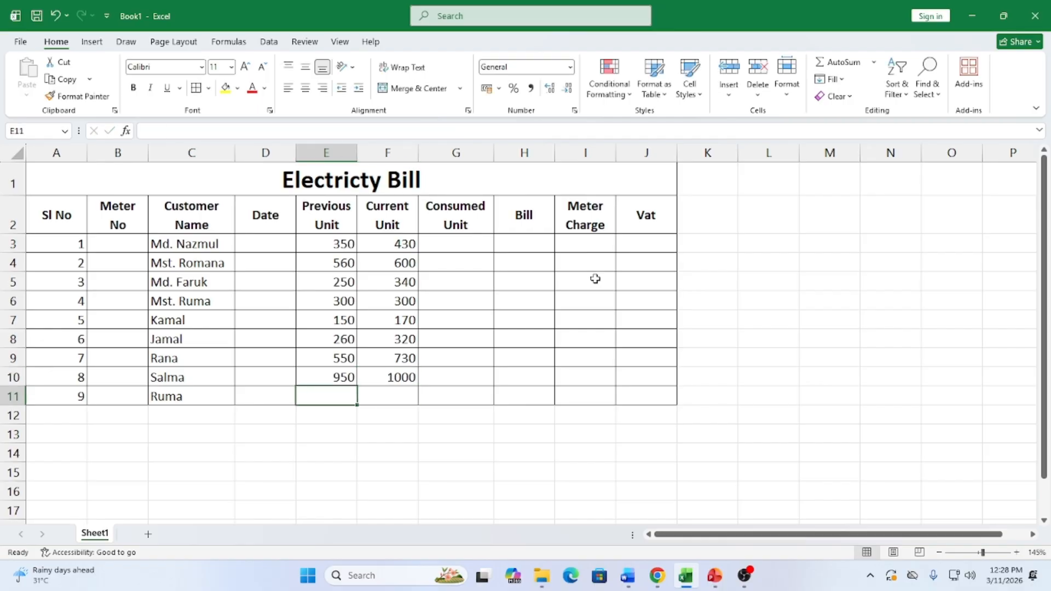
{"action": "type", "text": "100"}
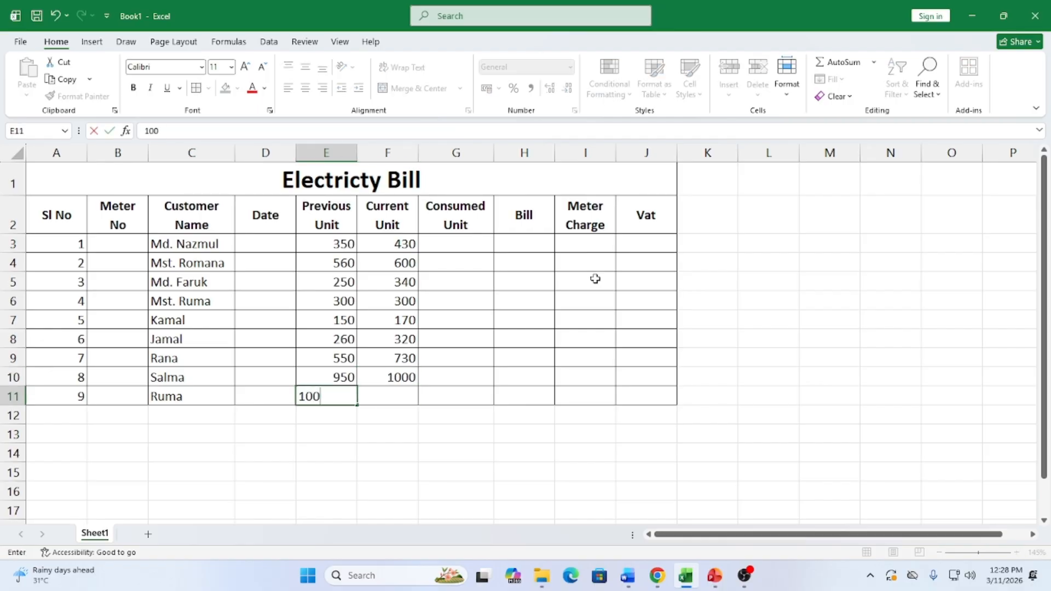
{"action": "key", "text": "Tab"}
{"action": "type", "text": "150"}
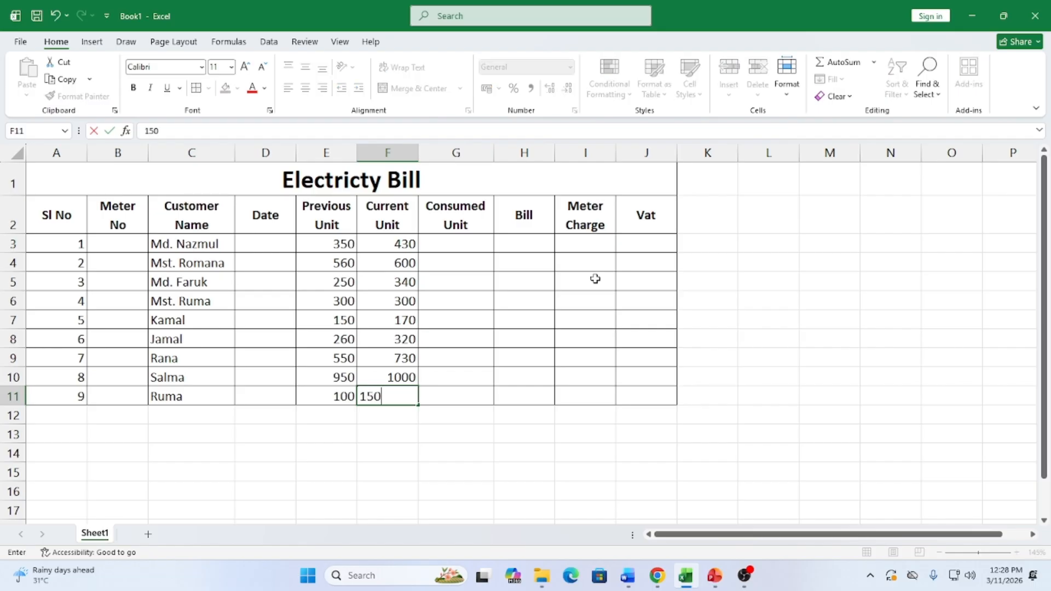
{"action": "key", "text": "Tab"}
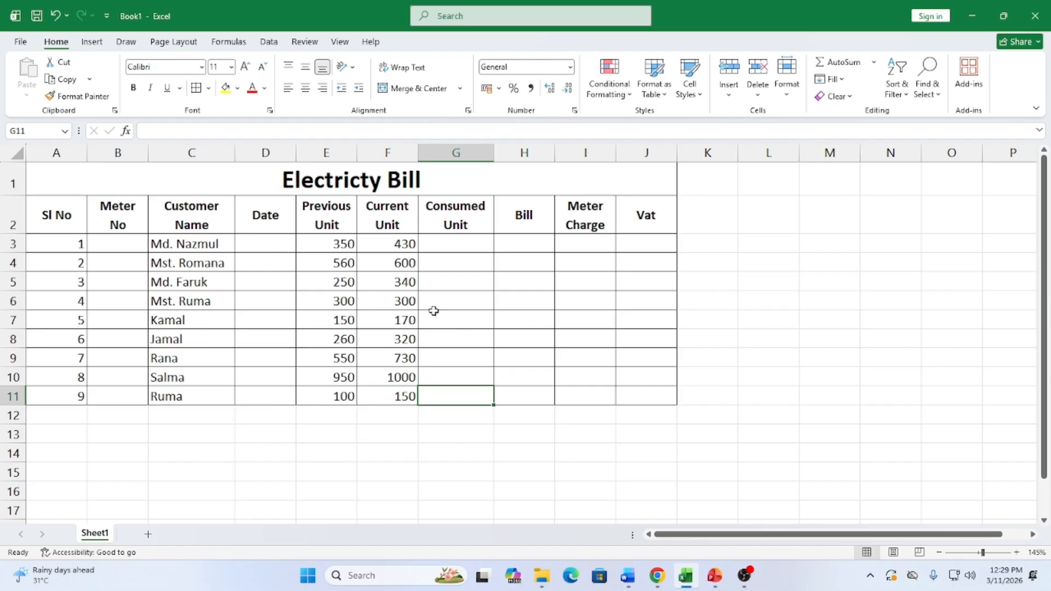
{"action": "left_click", "coordinate": [284, 455]}
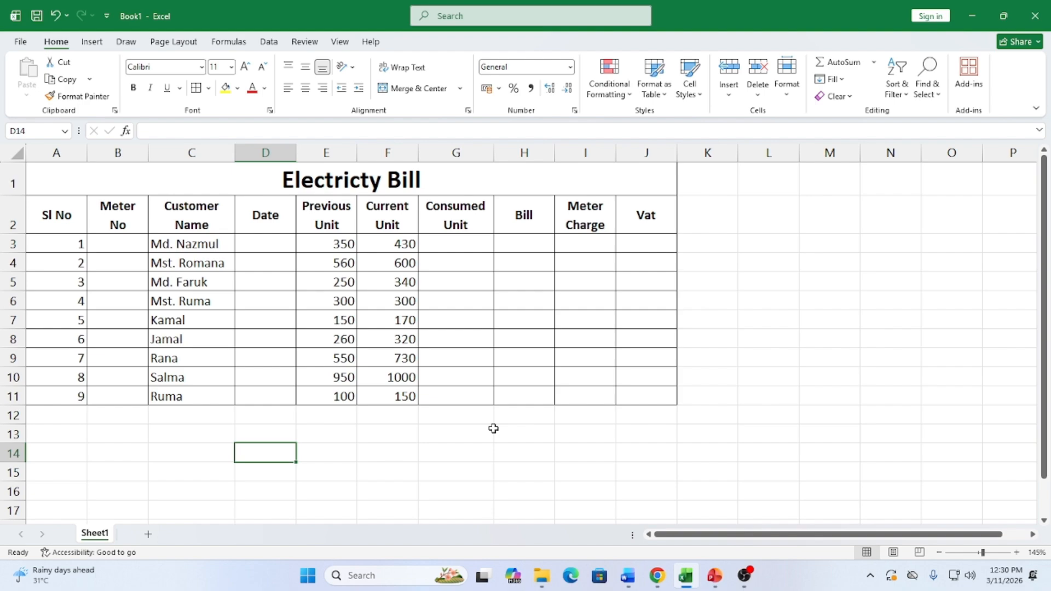
Select columns C:D in Excel, then show the MS Excel Suggestions Word document beside it
{"action": "mouse_move", "coordinate": [628, 575]}
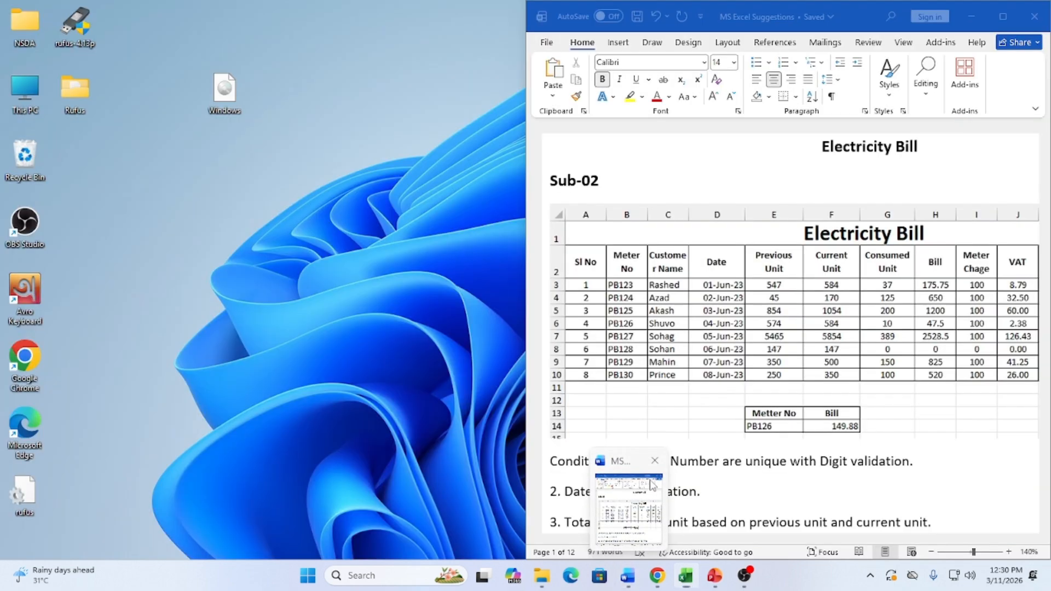
{"action": "left_click", "coordinate": [652, 485]}
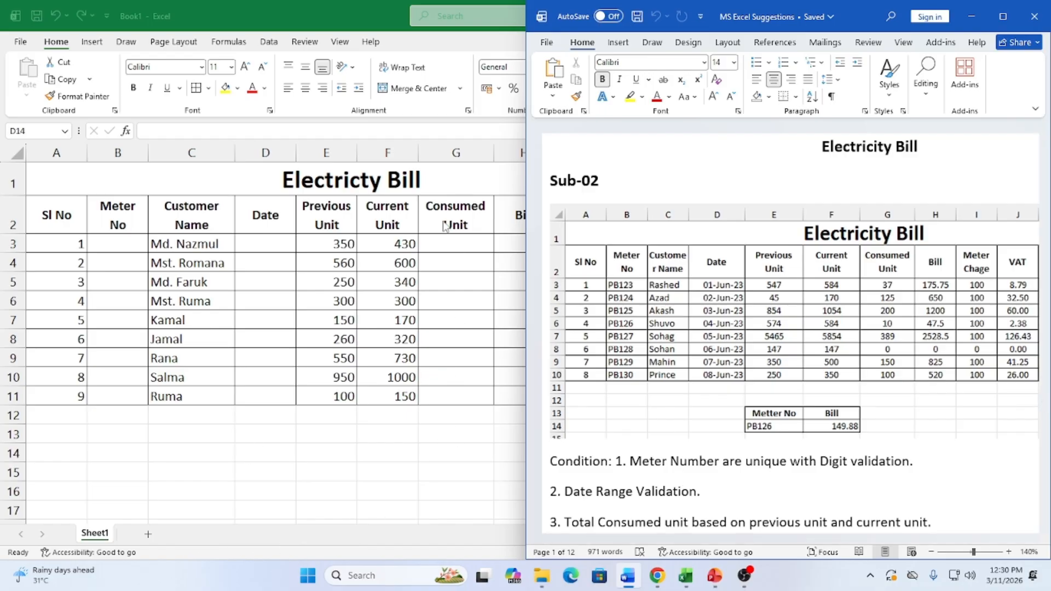
{"action": "left_click", "coordinate": [195, 148]}
{"action": "left_click_drag", "start_coordinate": [195, 147], "coordinate": [263, 153]}
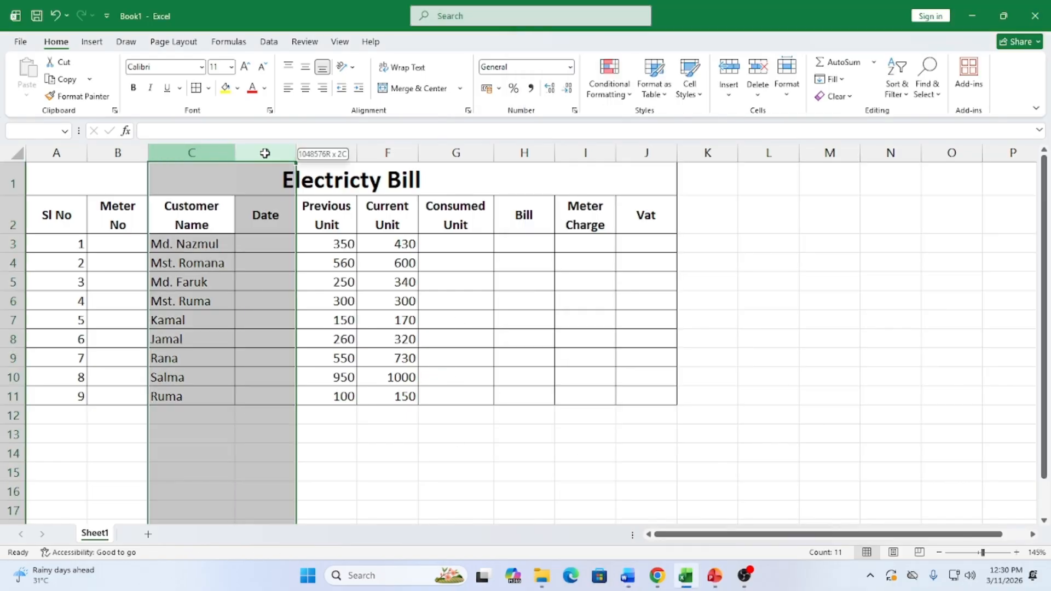
{"action": "right_click", "coordinate": [267, 155]}
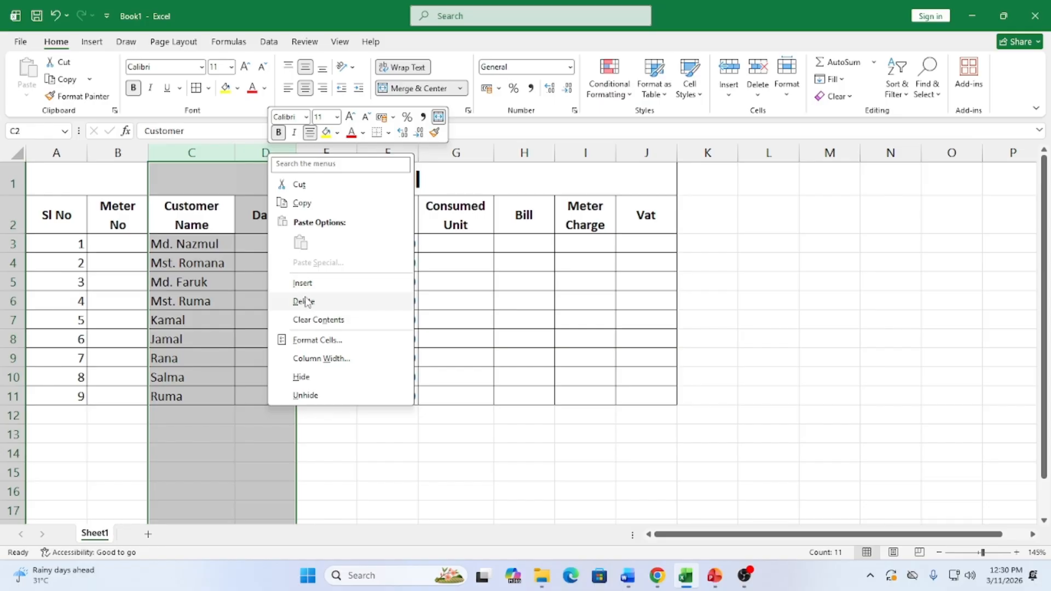
{"action": "left_click", "coordinate": [582, 289]}
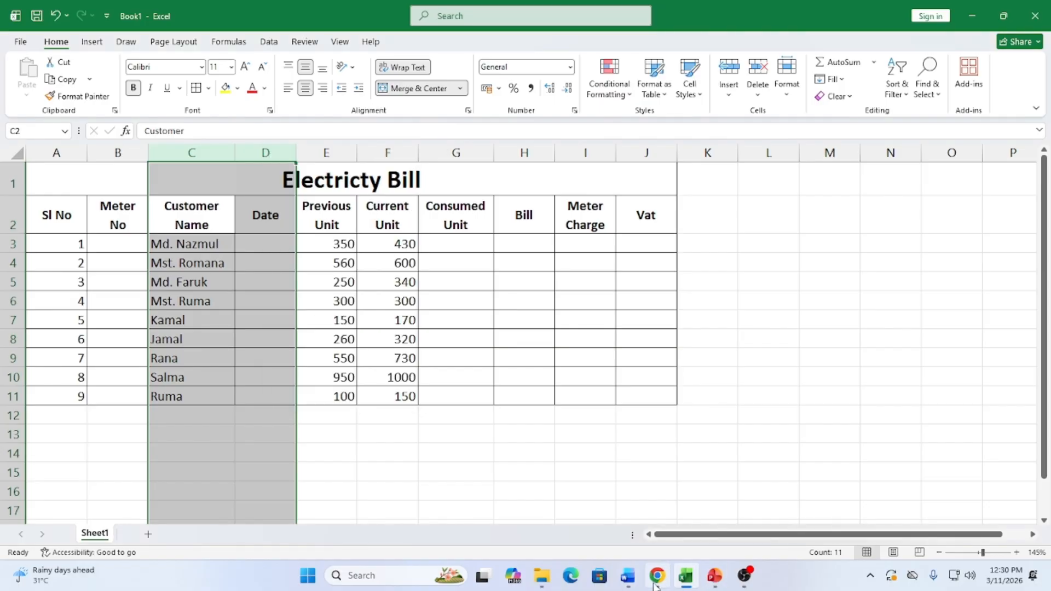
{"action": "left_click", "coordinate": [632, 585]}
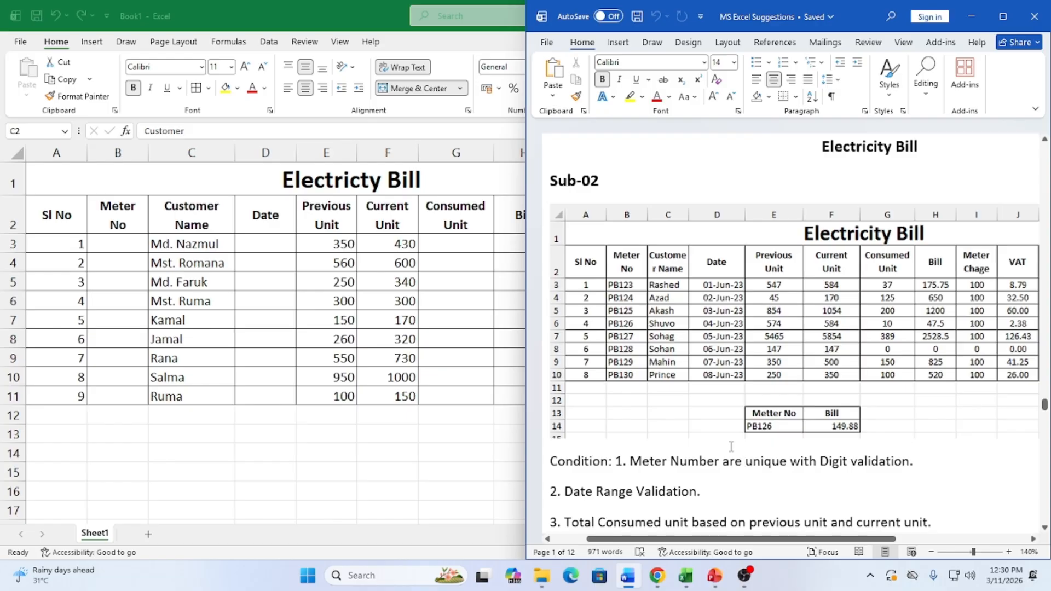
Scroll the Word document to the red Meter No formula with its LEN, RIGHT, LEFT and COUNTIF checks
{"action": "scroll", "coordinate": [708, 432], "scroll_direction": "down", "scroll_amount": 5}
{"action": "scroll", "coordinate": [709, 431], "scroll_direction": "down", "scroll_amount": 8}
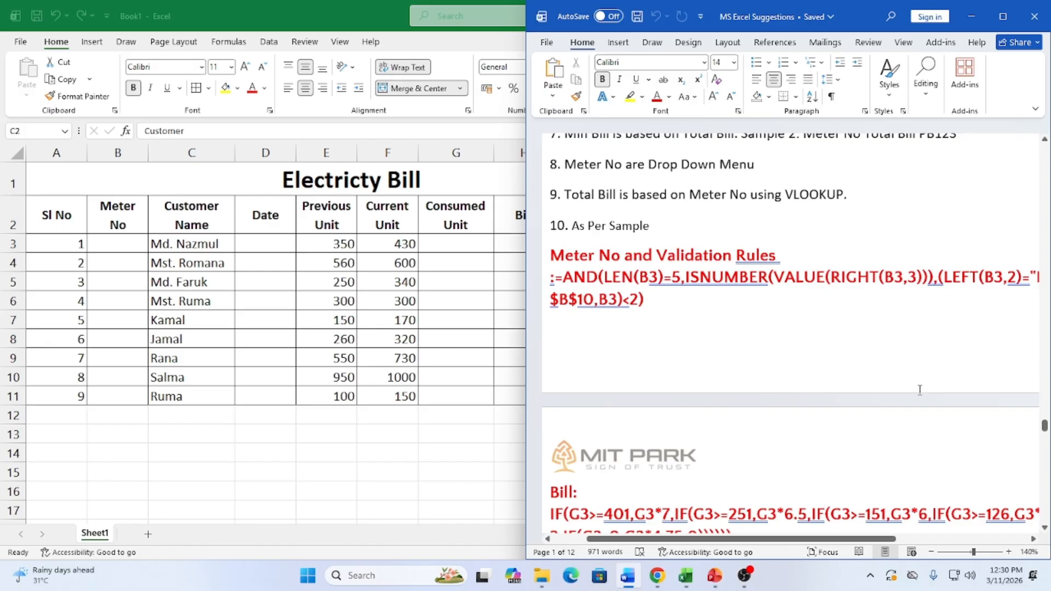
{"action": "scroll", "coordinate": [853, 328], "scroll_direction": "down", "scroll_amount": 3, "text": "ctrl"}
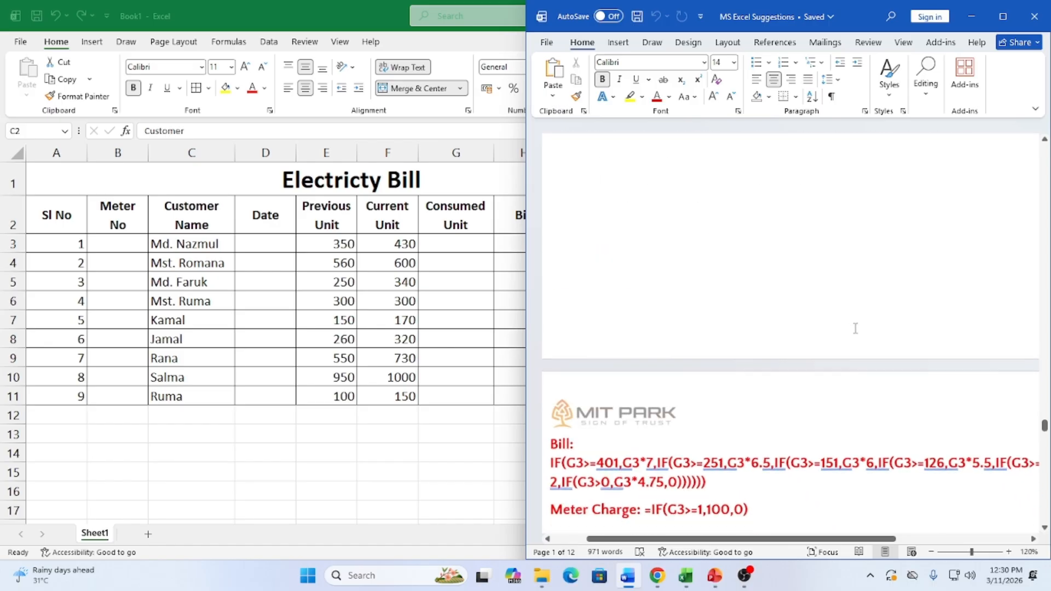
{"action": "scroll", "coordinate": [855, 329], "scroll_direction": "down", "scroll_amount": 1, "text": "ctrl"}
{"action": "scroll", "coordinate": [854, 328], "scroll_direction": "up", "scroll_amount": 1, "text": "ctrl"}
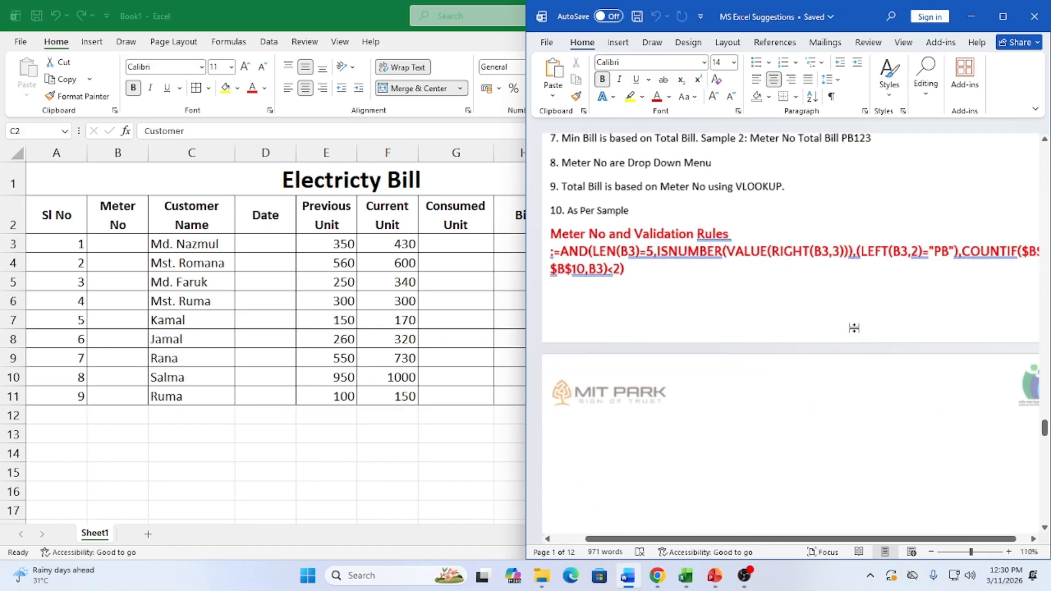
Switch back to the Excel window showing the Electricity Bill table
{"action": "left_click", "coordinate": [112, 242]}
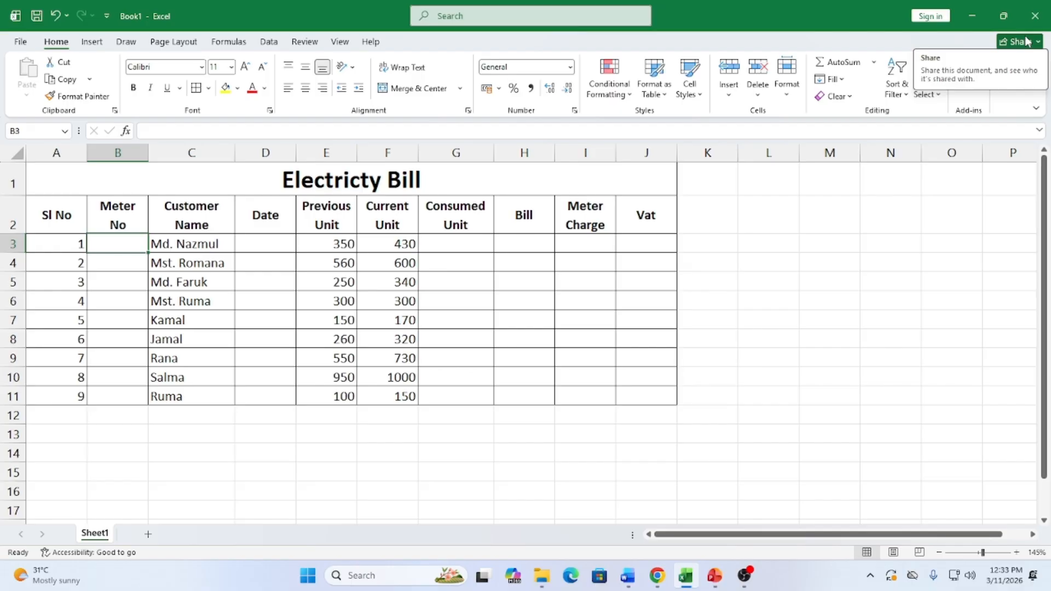
Enter PB123 in cell B3 and select the Meter No range B3:B11
{"action": "type", "text": "0"}
{"action": "key", "text": "BackSpace"}
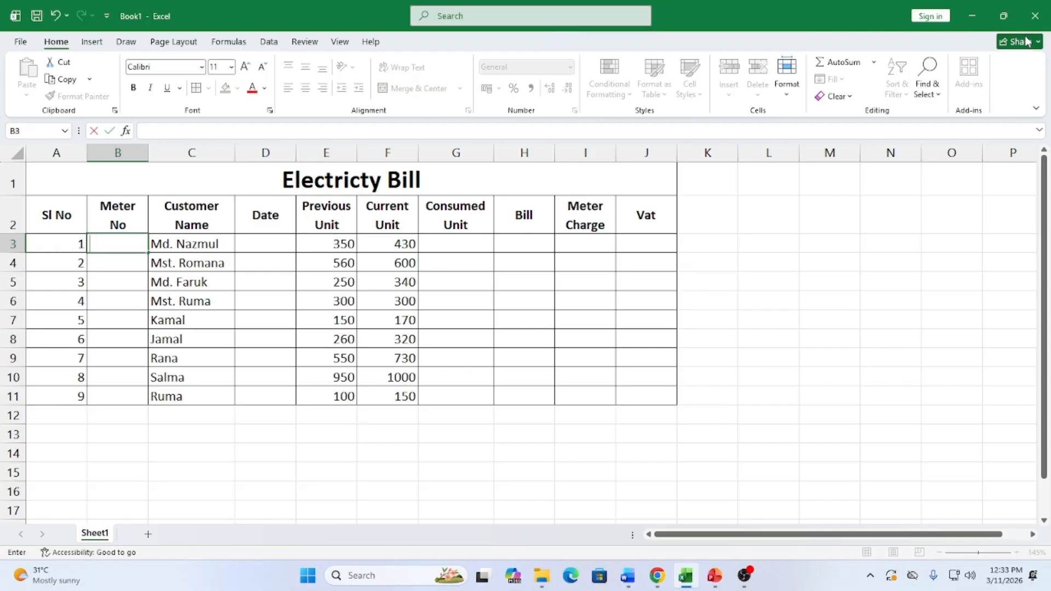
{"action": "type", "text": "PB123"}
{"action": "left_click", "coordinate": [243, 364]}
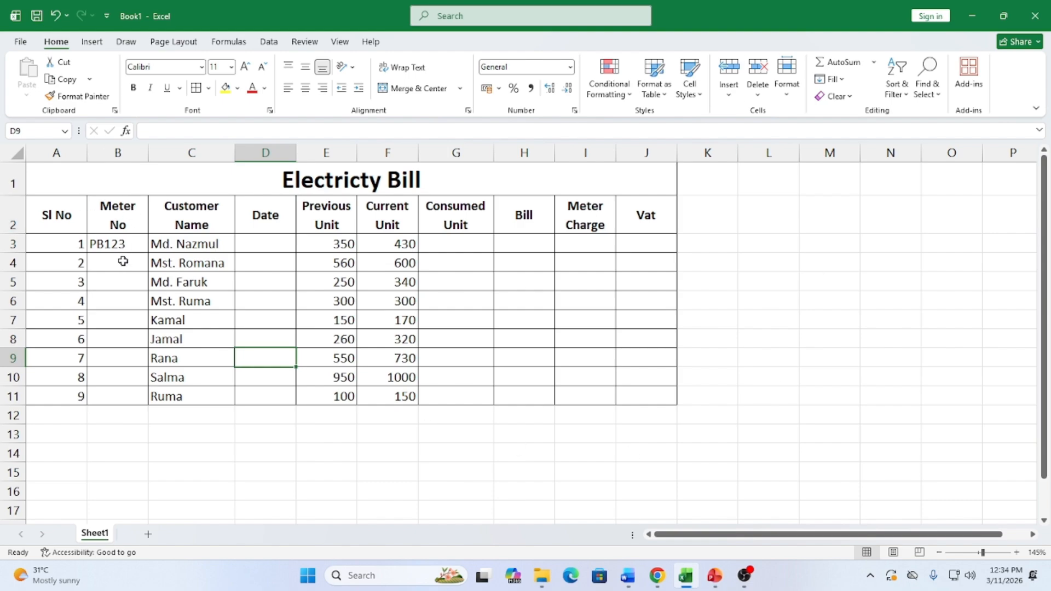
{"action": "left_click_drag", "start_coordinate": [121, 244], "coordinate": [121, 392]}
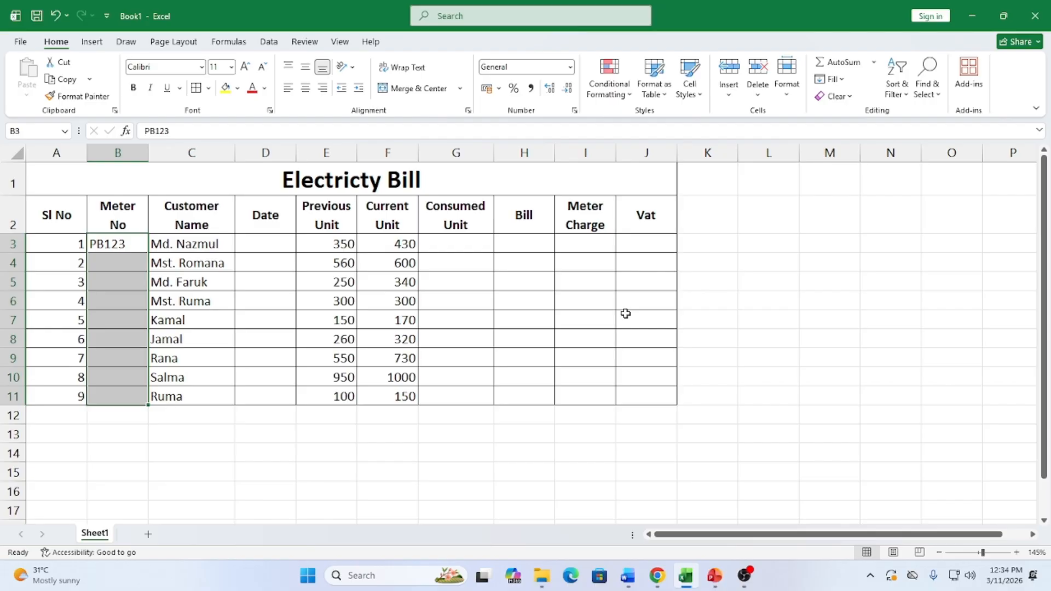
Open the Data Validation dialog from the Data tab for cells B3:B11
{"action": "left_click", "coordinate": [271, 44]}
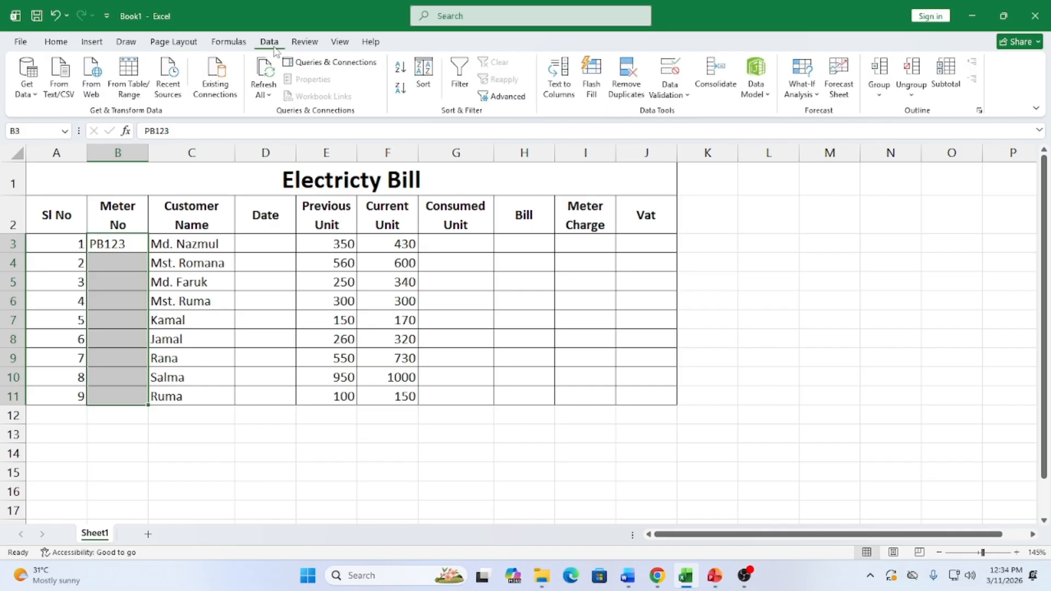
{"action": "left_click", "coordinate": [681, 66]}
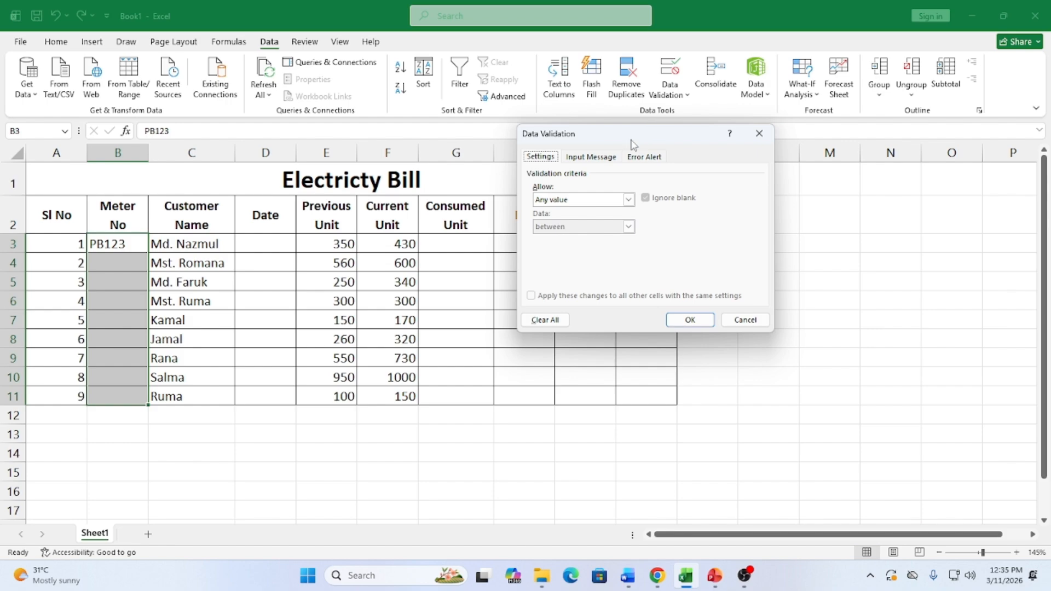
Set the validation Allow type to Custom and begin the formula with =and(Len(
{"action": "left_click", "coordinate": [629, 202]}
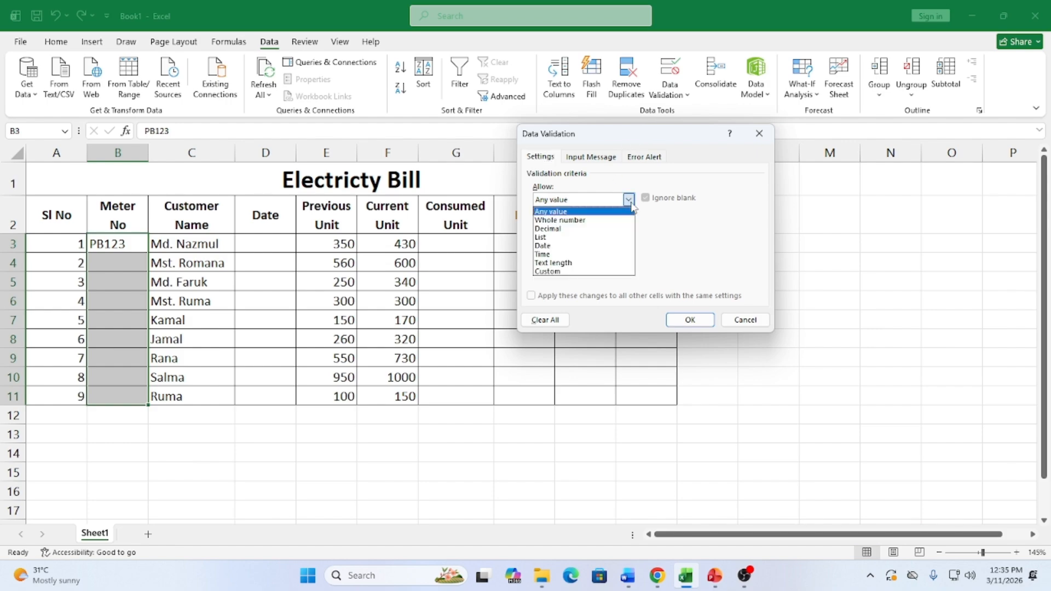
{"action": "left_click", "coordinate": [547, 271]}
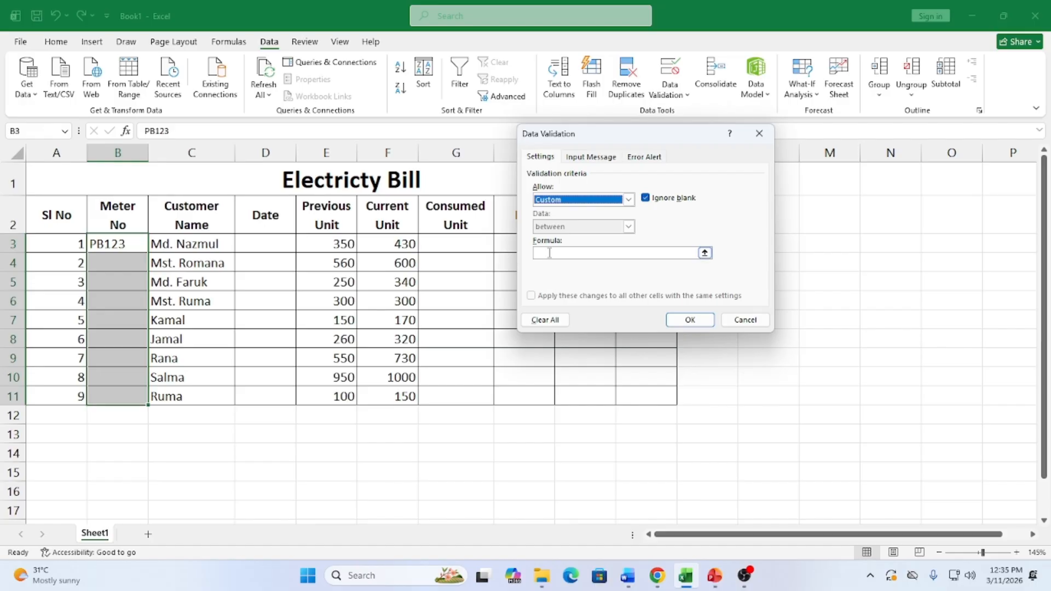
{"action": "left_click", "coordinate": [657, 253]}
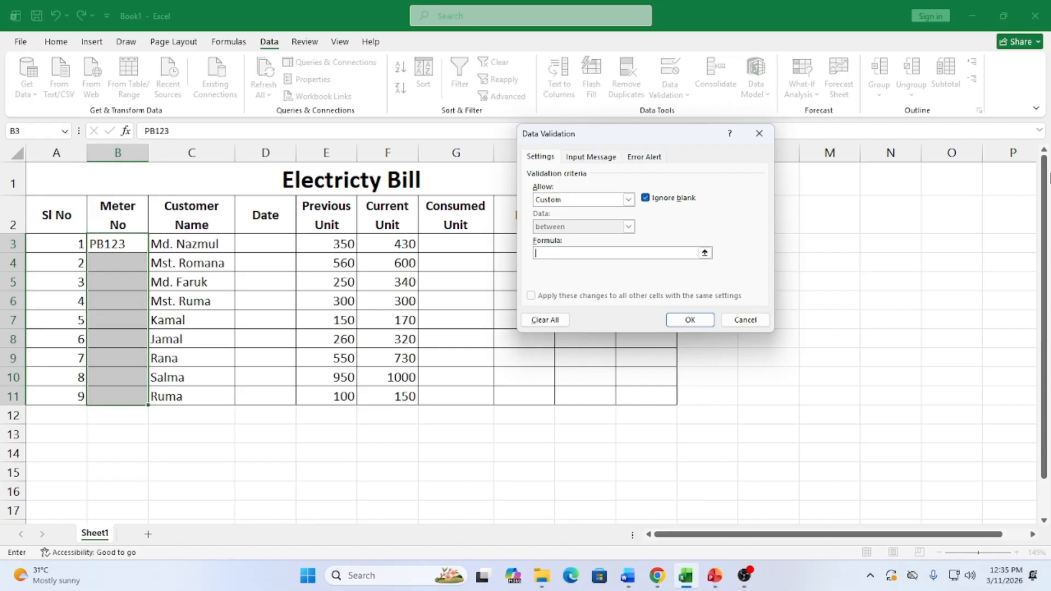
{"action": "type", "text": "="}
{"action": "type", "text": "and("}
{"action": "type", "text": "Len("}
Reference B3 in the length check so the formula reads =and(Len(B3)=5,
{"action": "left_click", "coordinate": [118, 244]}
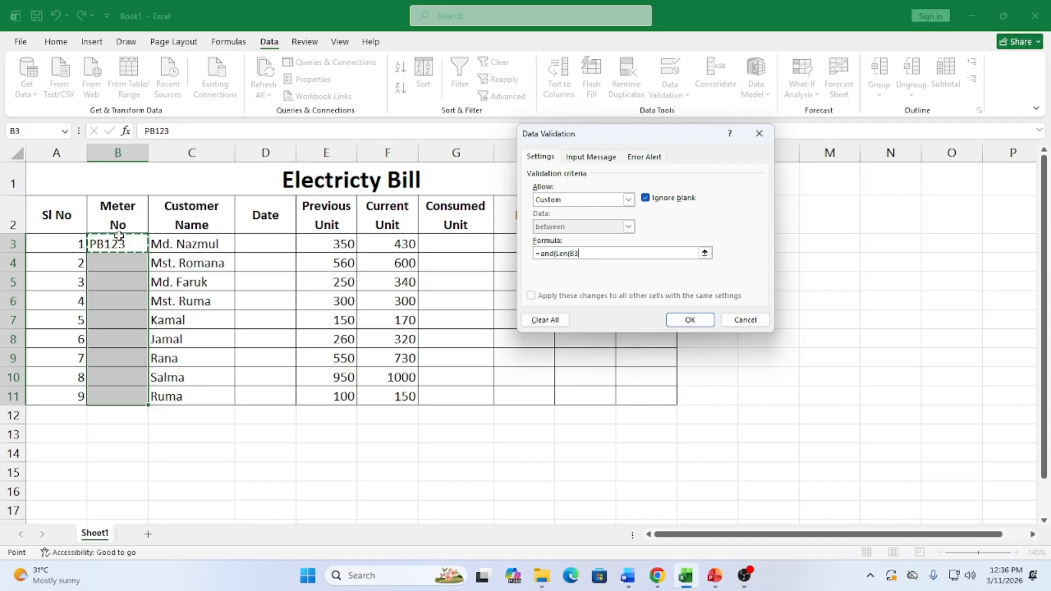
{"action": "type", "text": ")"}
{"action": "type", "text": "=5"}
{"action": "type", "text": ","}
Append isnumber(vlue(Right( to the validation formula after the length check
{"action": "type", "text": "isnumber("}
{"action": "type", "text": "vlue"}
{"action": "type", "text": "(Right("}
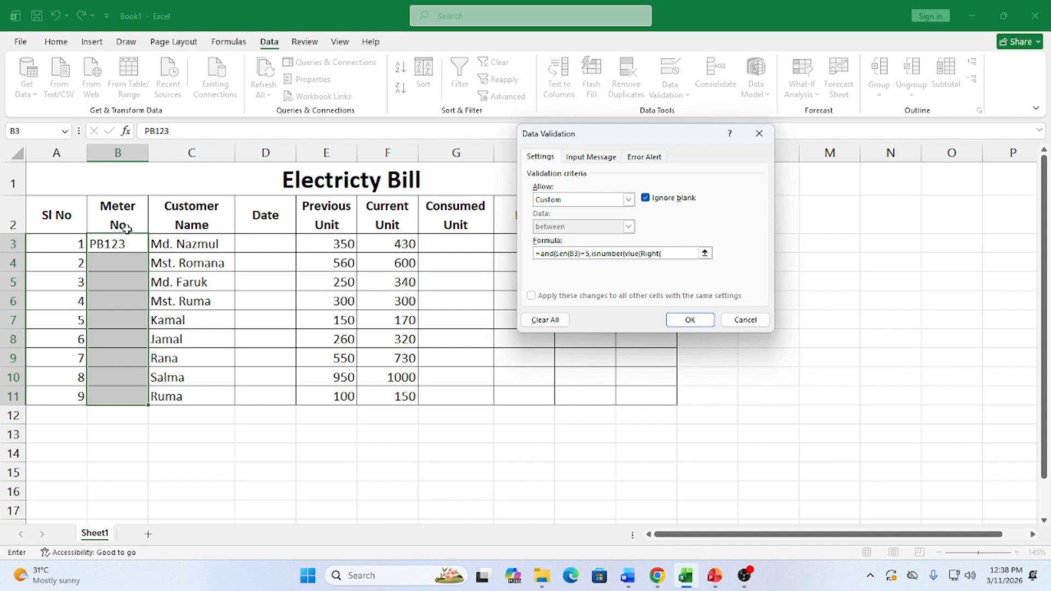
Move the Data Validation dialog aside and insert B3 as the Right function's cell reference
{"action": "left_click_drag", "start_coordinate": [638, 139], "coordinate": [592, 209]}
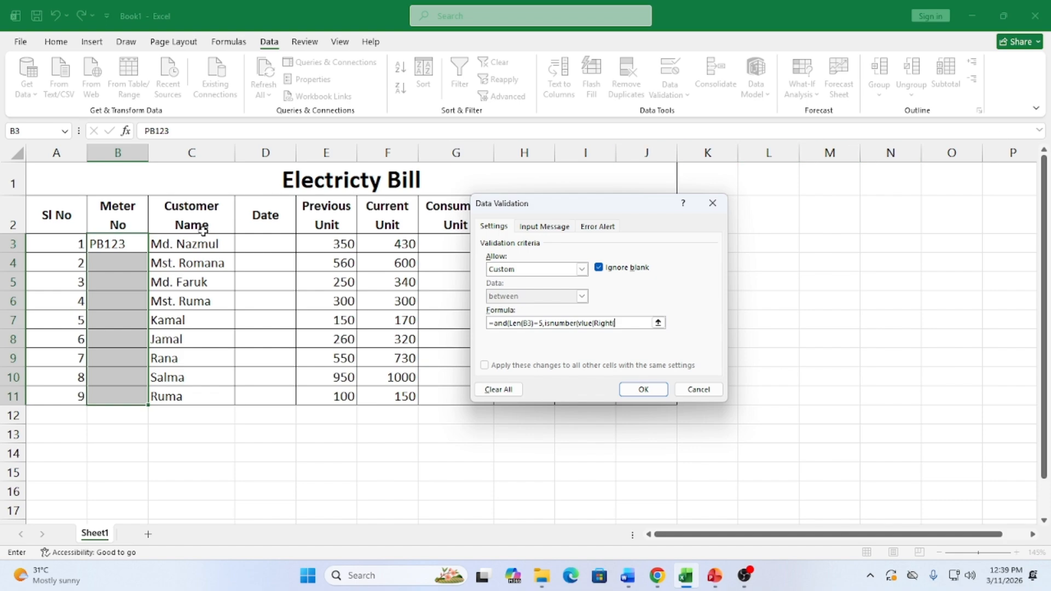
{"action": "left_click", "coordinate": [123, 244]}
{"action": "left_click", "coordinate": [635, 581]}
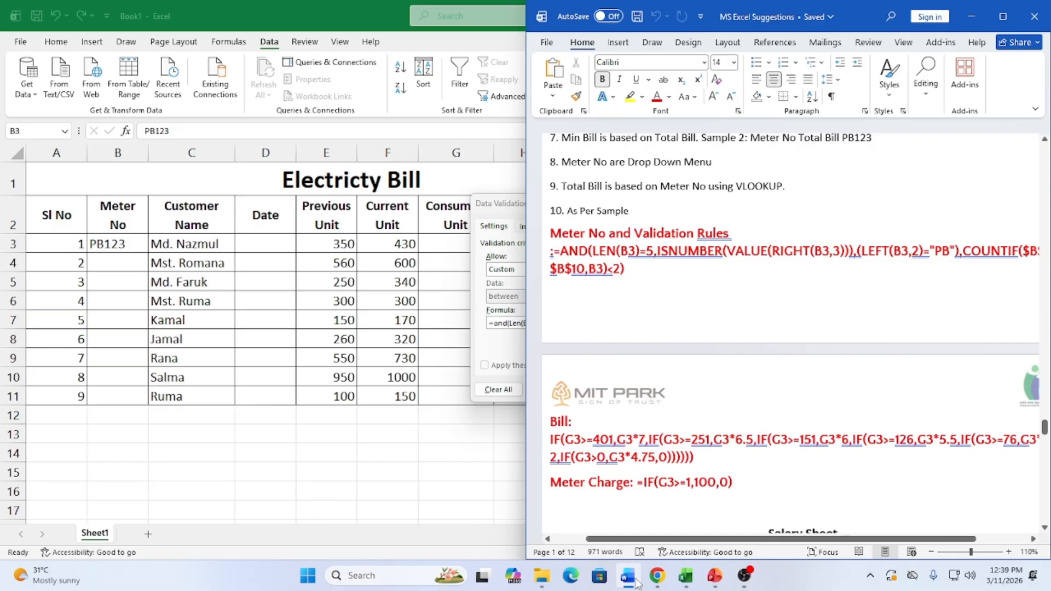
{"action": "left_click", "coordinate": [635, 581]}
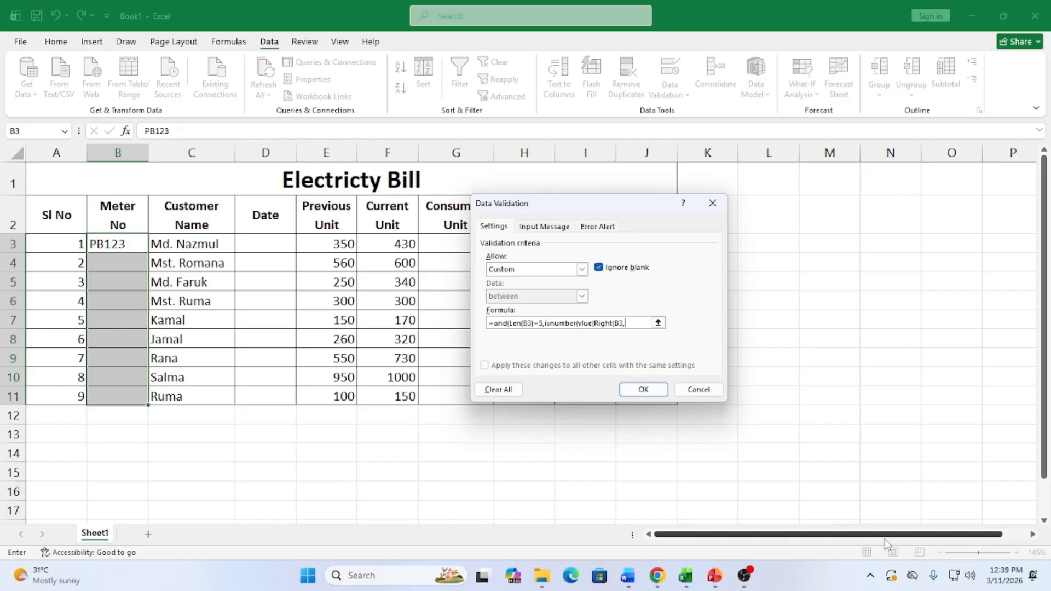
Finish the Right(B3,3) part of the validation formula and bring the Word notes alongside
{"action": "type", "text": "3"}
{"action": "type", "text": ")"}
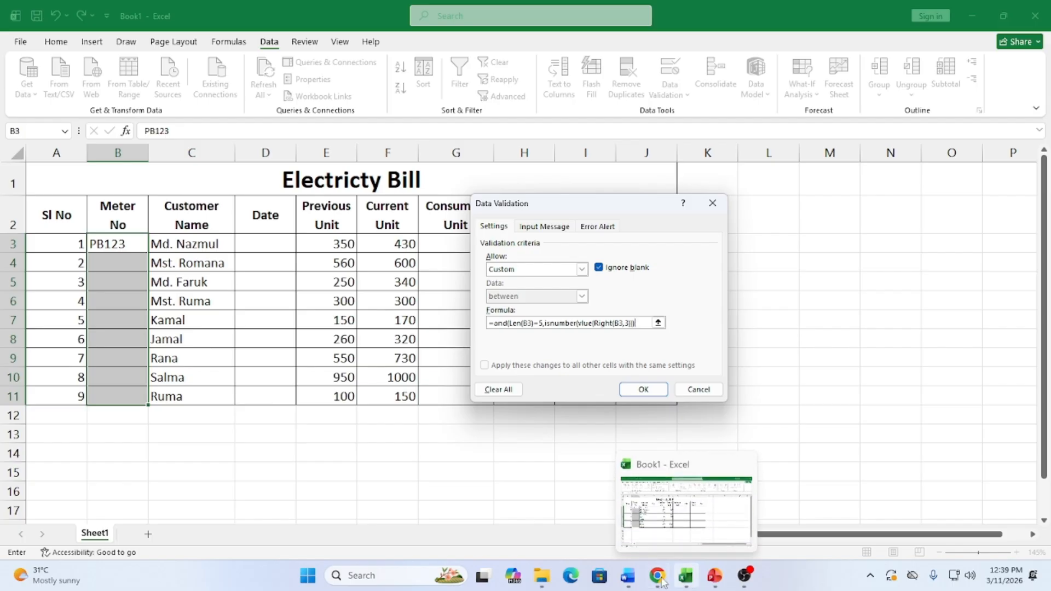
{"action": "left_click", "coordinate": [628, 575]}
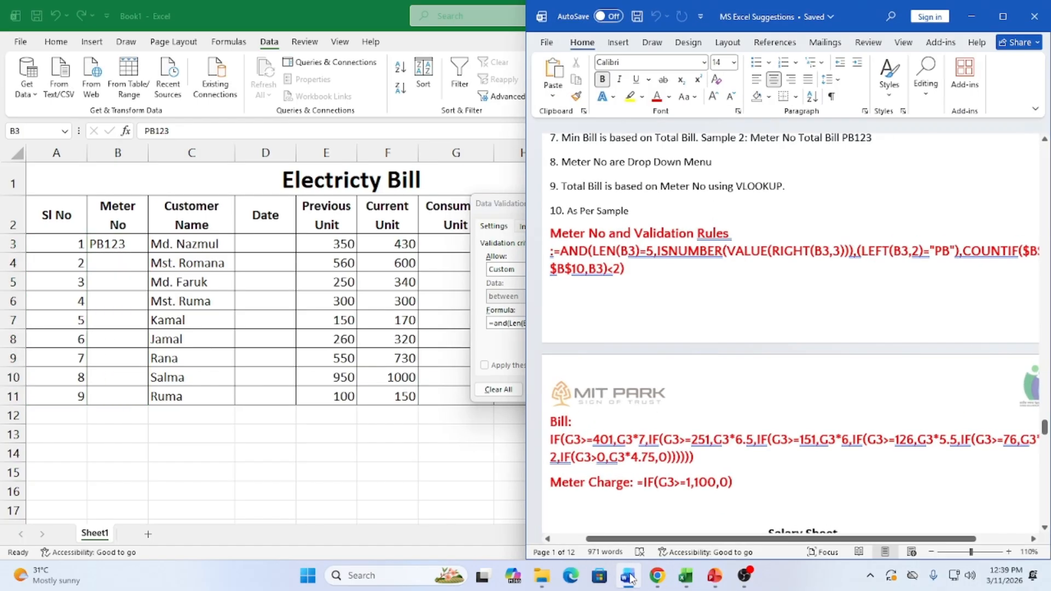
Fix the misspelled 'vlue' to 'value' in the validation formula
{"action": "mouse_move", "coordinate": [715, 541]}
{"action": "left_mouse_down"}
{"action": "mouse_move", "coordinate": [755, 543]}
{"action": "mouse_move", "coordinate": [730, 542]}
{"action": "left_mouse_up"}
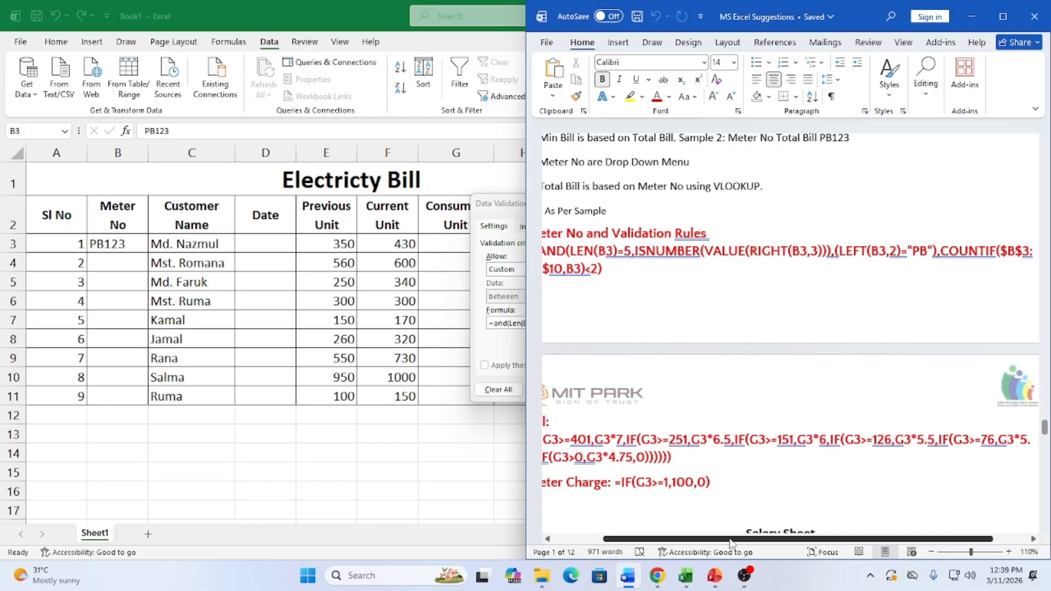
{"action": "mouse_move", "coordinate": [678, 581]}
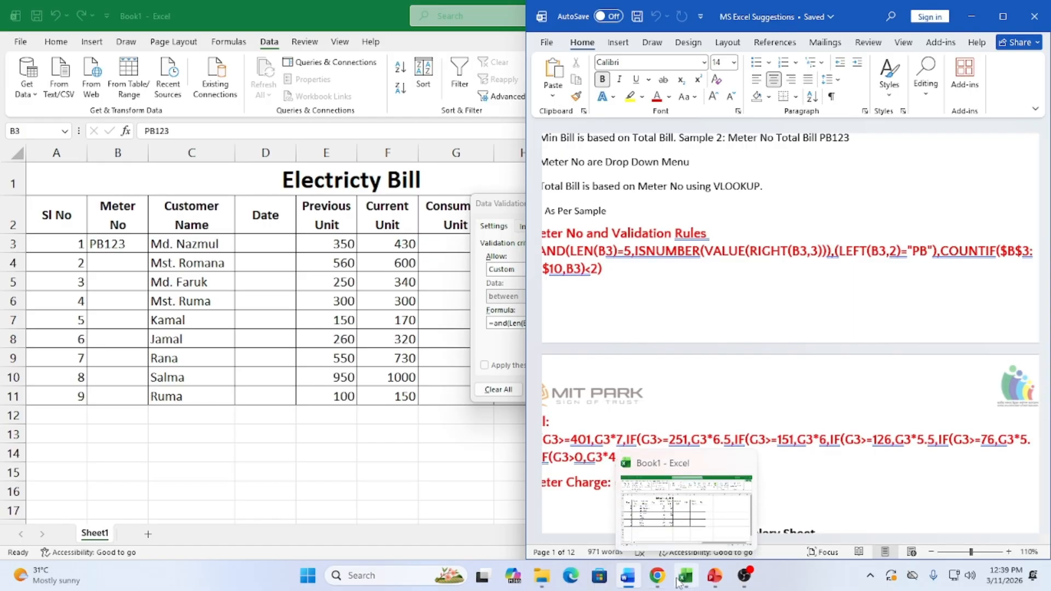
{"action": "mouse_move", "coordinate": [717, 579]}
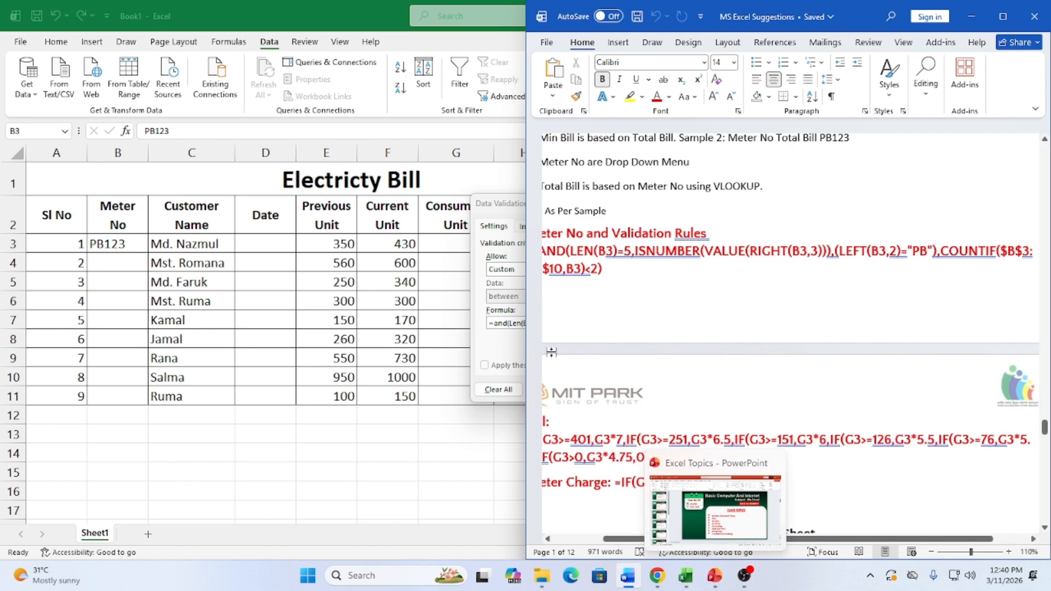
{"action": "left_click", "coordinate": [507, 205]}
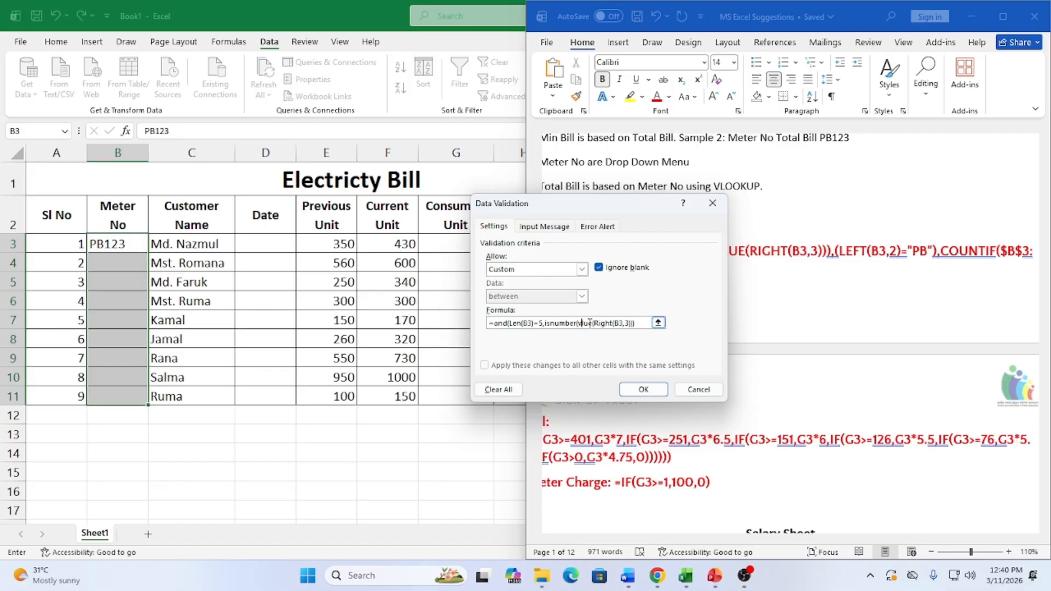
{"action": "type", "text": "a"}
Add a Left(B3,2) condition to the Meter No validation formula
{"action": "left_click_drag", "start_coordinate": [636, 203], "coordinate": [545, 208]}
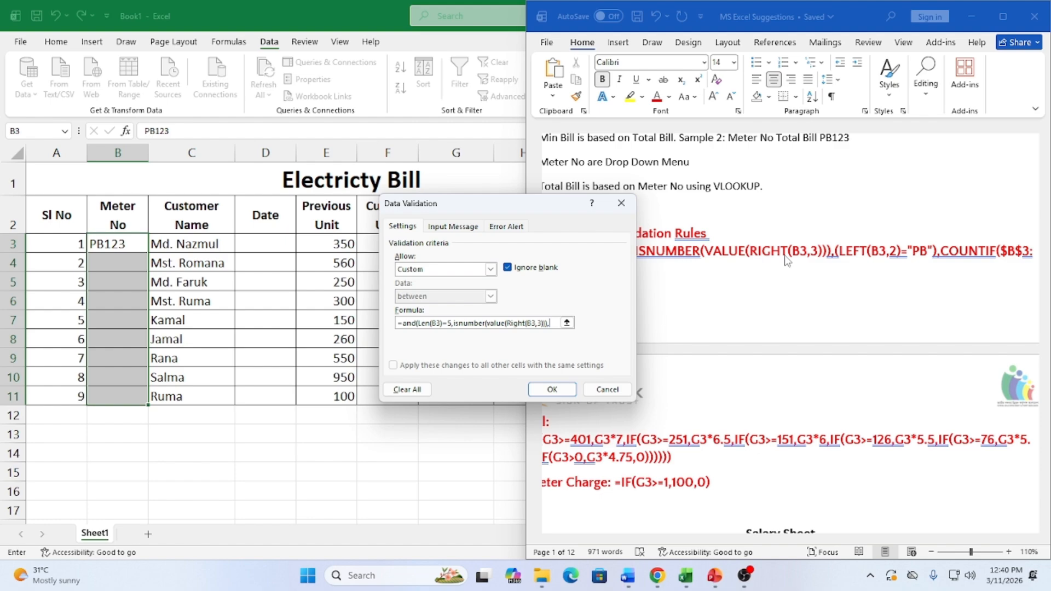
{"action": "type", "text": "(Left"}
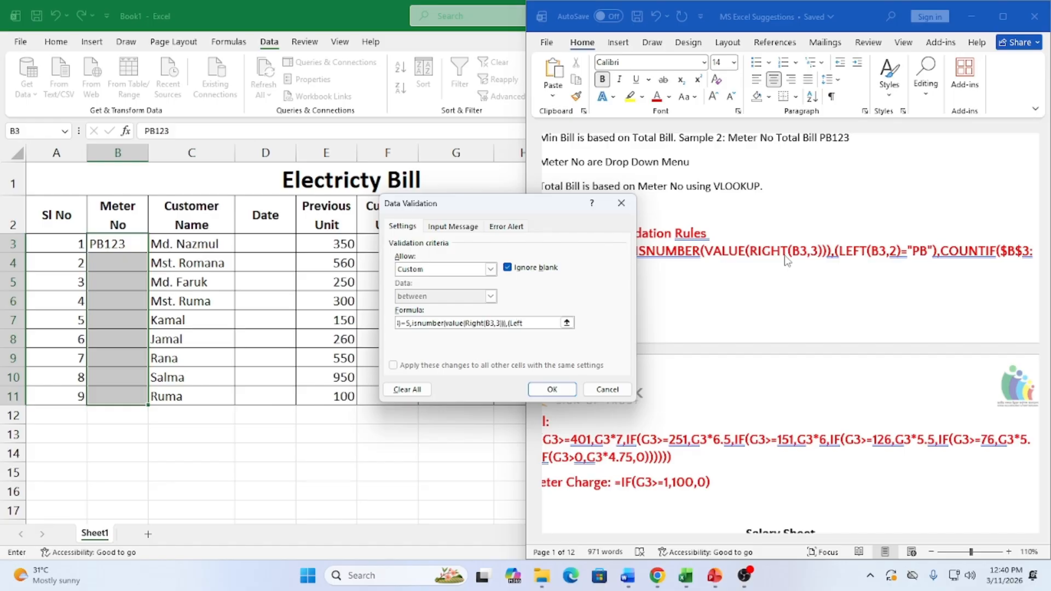
{"action": "type", "text": "("}
{"action": "left_click", "coordinate": [119, 245]}
{"action": "type", "text": ","}
{"action": "type", "text": "2"}
Complete the Left(B3,2)="PB" prefix check and begin a countif( condition
{"action": "type", "text": "=\"PB\""}
{"action": "type", "text": ","}
{"action": "key", "text": "BackSpace"}
{"action": "type", "text": "),"}
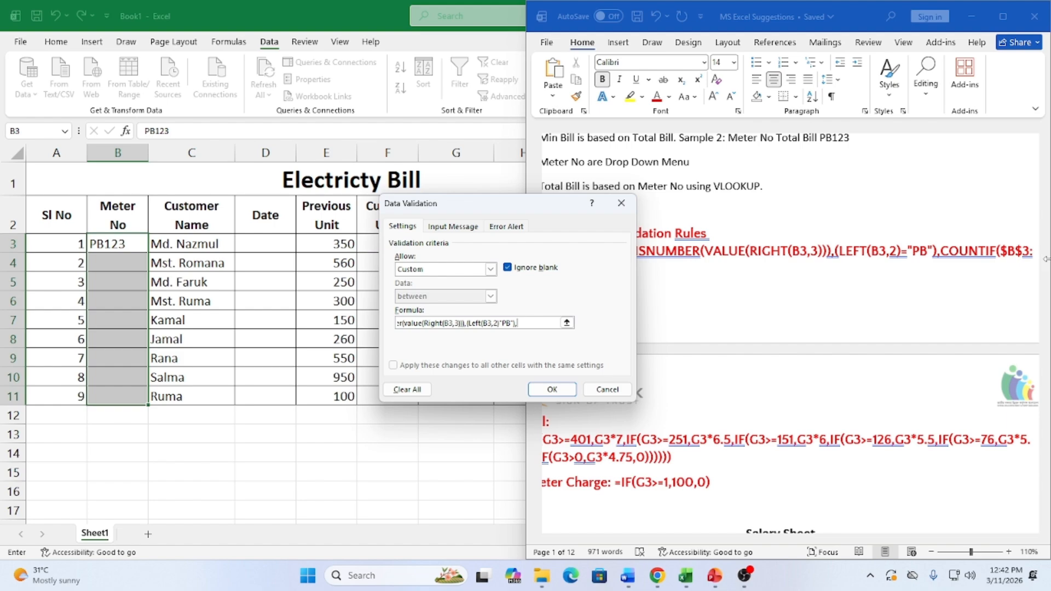
{"action": "type", "text": "countif("}
Finish the uniqueness check as countif($B$3:$B$11,B3)=1 in the validation formula
{"action": "left_click_drag", "start_coordinate": [110, 249], "coordinate": [112, 397]}
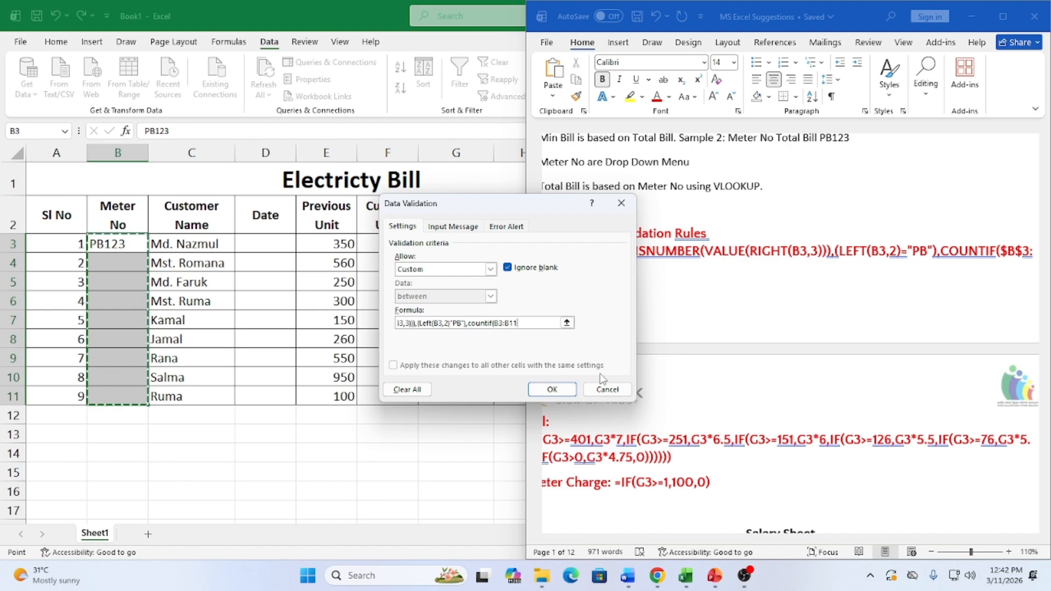
{"action": "key", "text": "F4"}
{"action": "type", "text": ","}
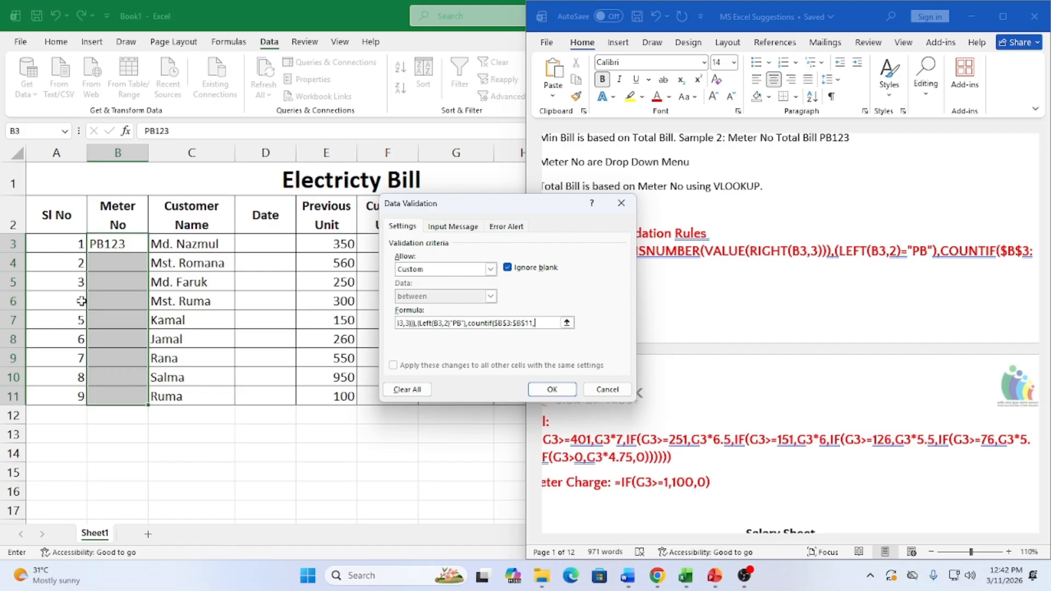
{"action": "left_click", "coordinate": [105, 245]}
{"action": "type", "text": ")"}
{"action": "type", "text": "=1)"}
Dismiss the formula error and add the missing closing parenthesis to the Meter No rule
{"action": "left_click", "coordinate": [558, 390]}
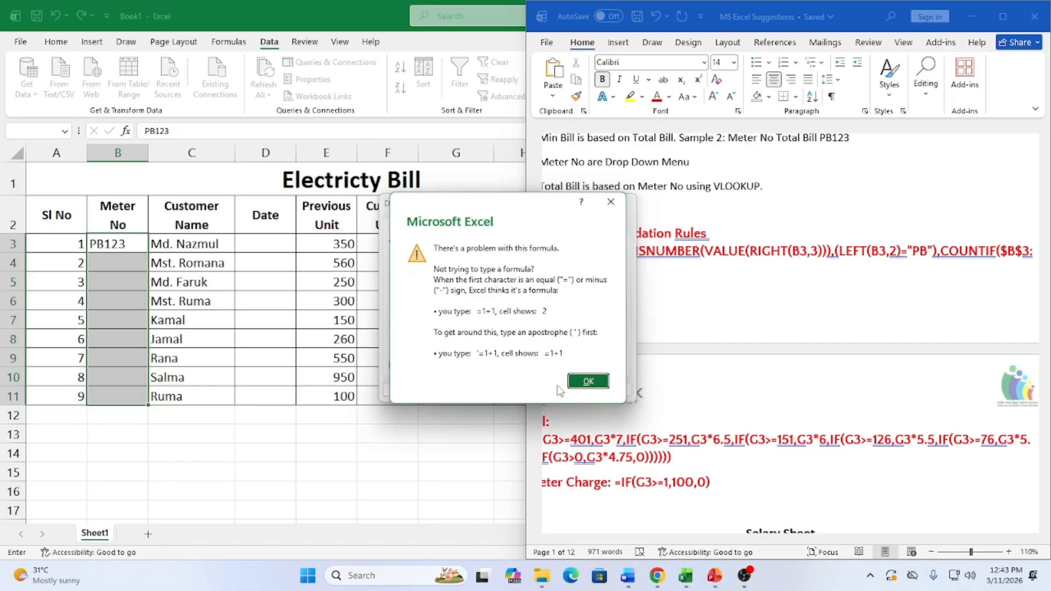
{"action": "left_click", "coordinate": [588, 383]}
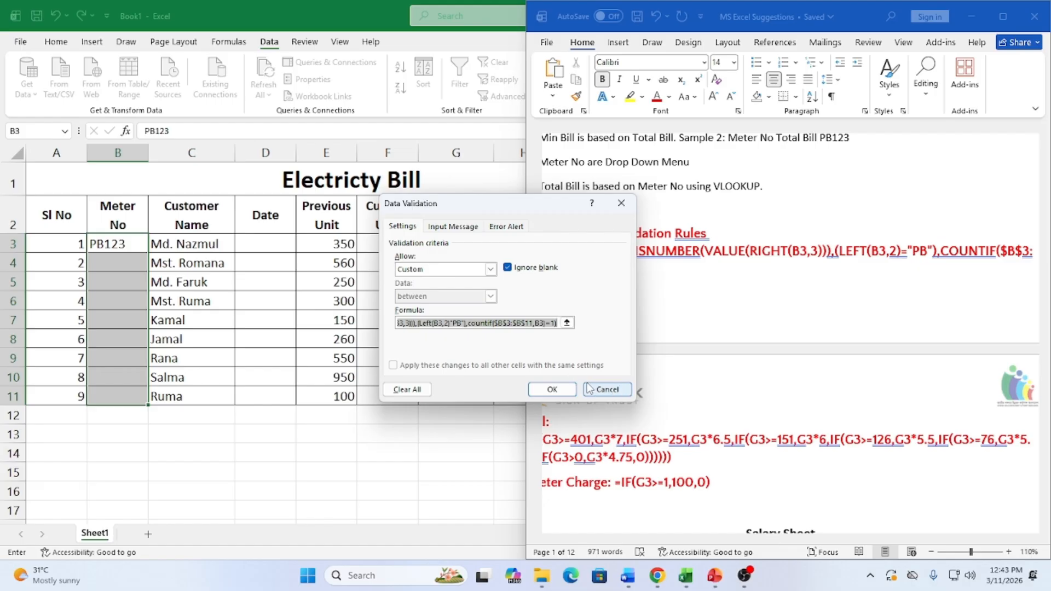
{"action": "left_click", "coordinate": [556, 324]}
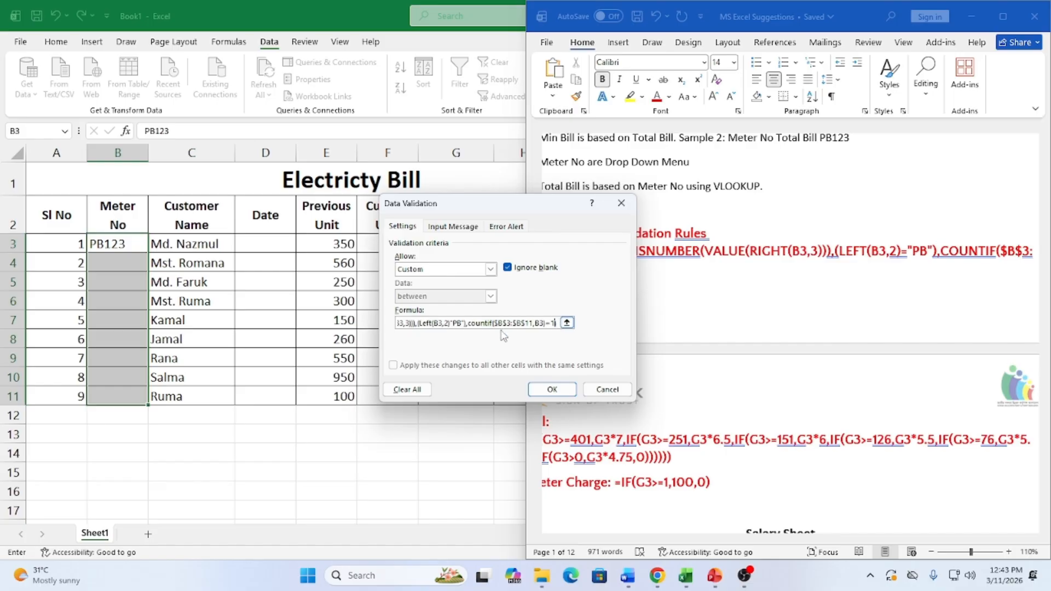
{"action": "type", "text": ")"}
{"action": "left_click_drag", "start_coordinate": [557, 323], "coordinate": [373, 323]}
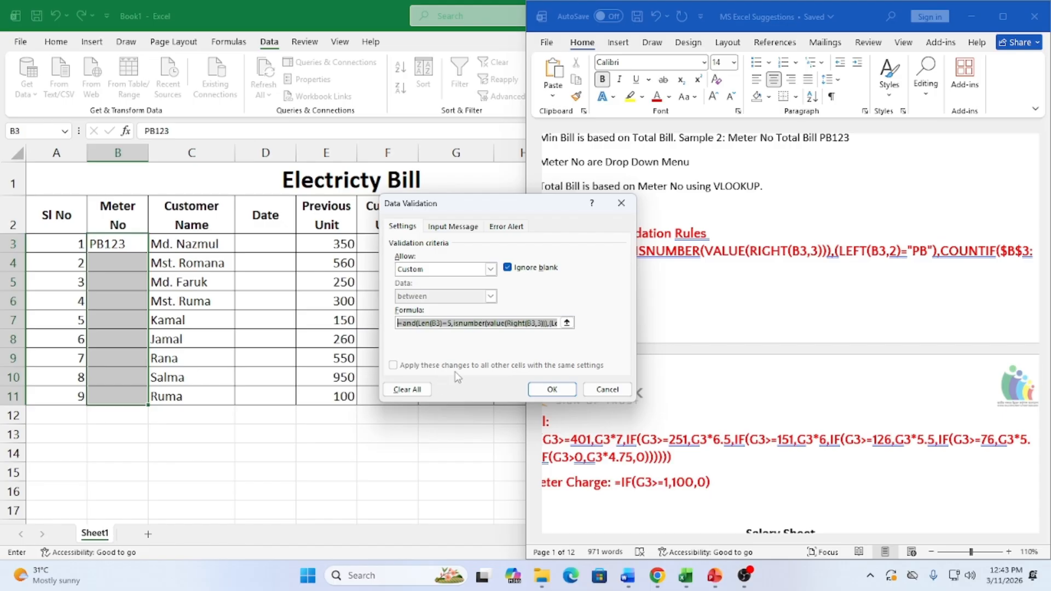
{"action": "left_click", "coordinate": [407, 323]}
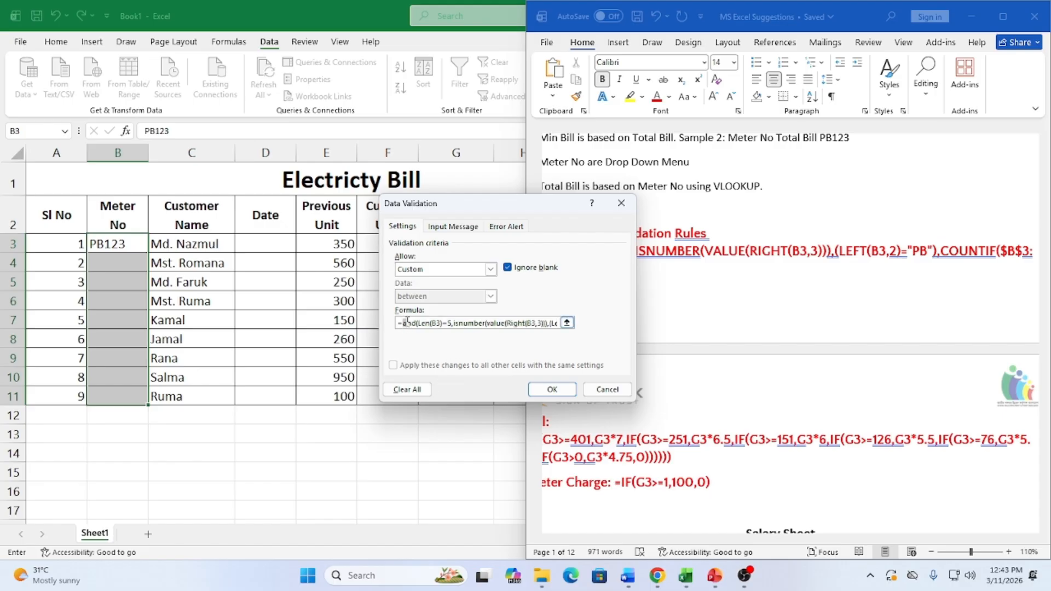
{"action": "left_click_drag", "start_coordinate": [404, 322], "coordinate": [416, 322]}
Insert = between Left(B3,2) and "PB" and apply the Meter No validation rule
{"action": "left_click", "coordinate": [522, 207]}
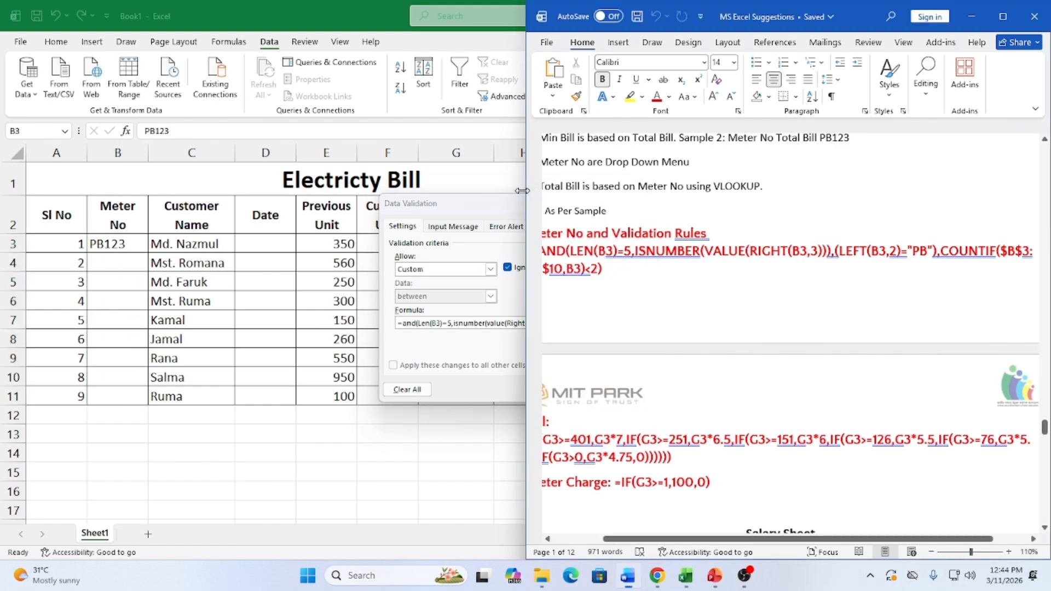
{"action": "left_click_drag", "start_coordinate": [509, 206], "coordinate": [370, 198]}
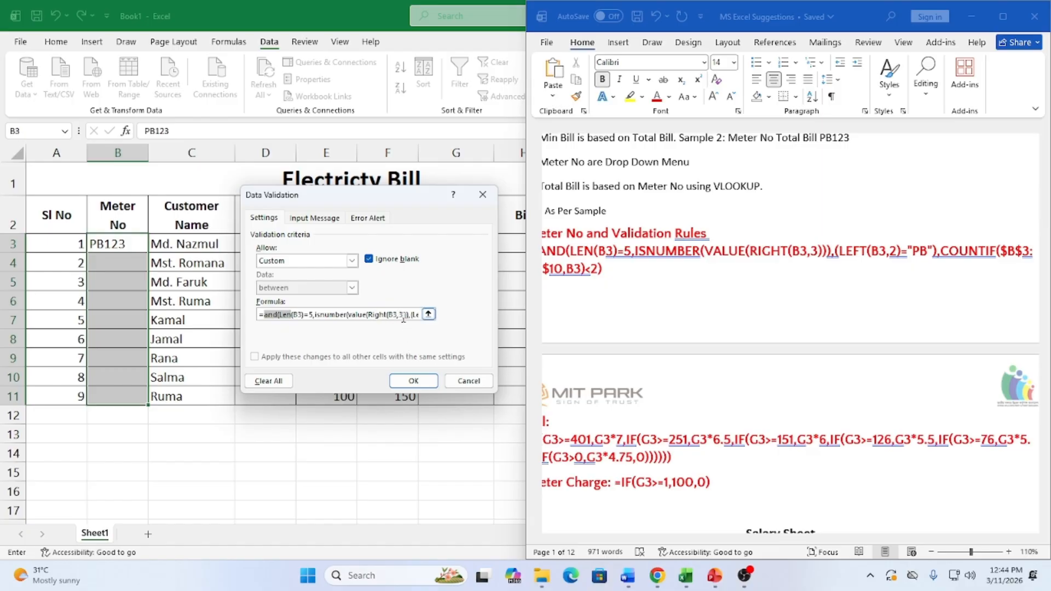
{"action": "left_click_drag", "start_coordinate": [404, 315], "coordinate": [432, 316]}
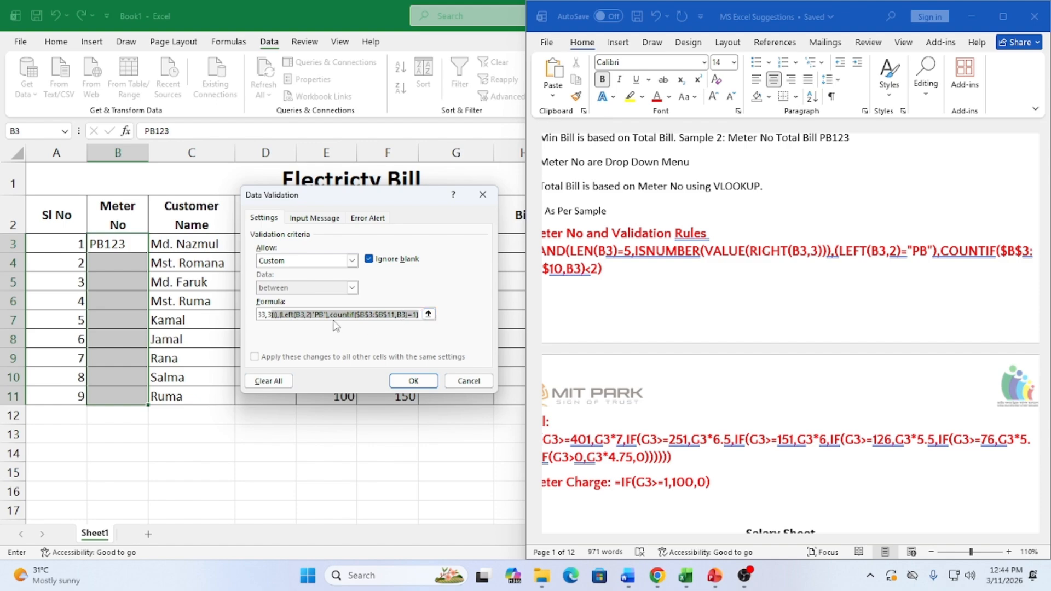
{"action": "left_click", "coordinate": [280, 315]}
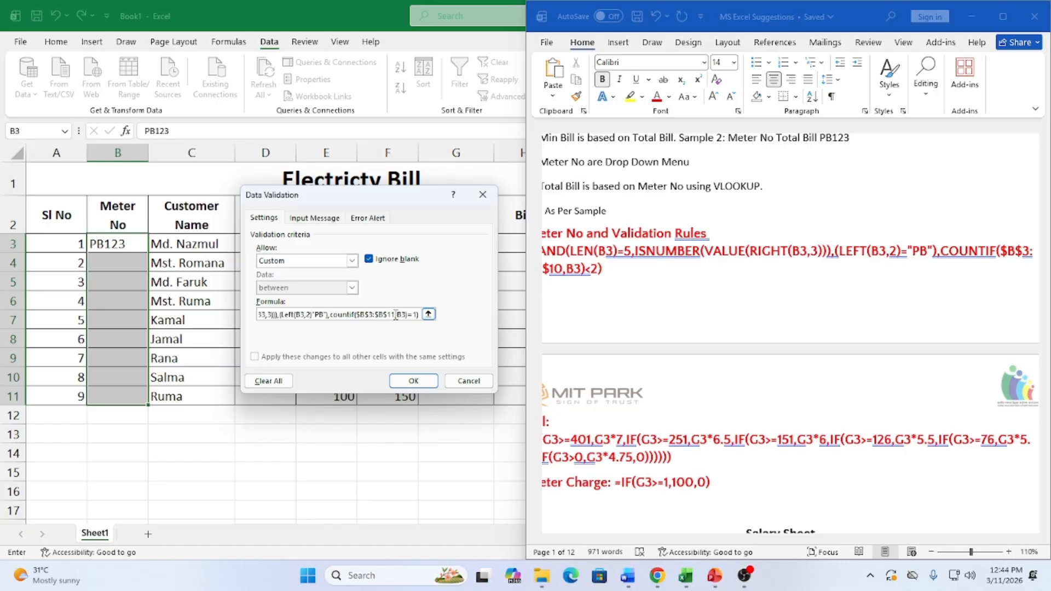
{"action": "type", "text": "="}
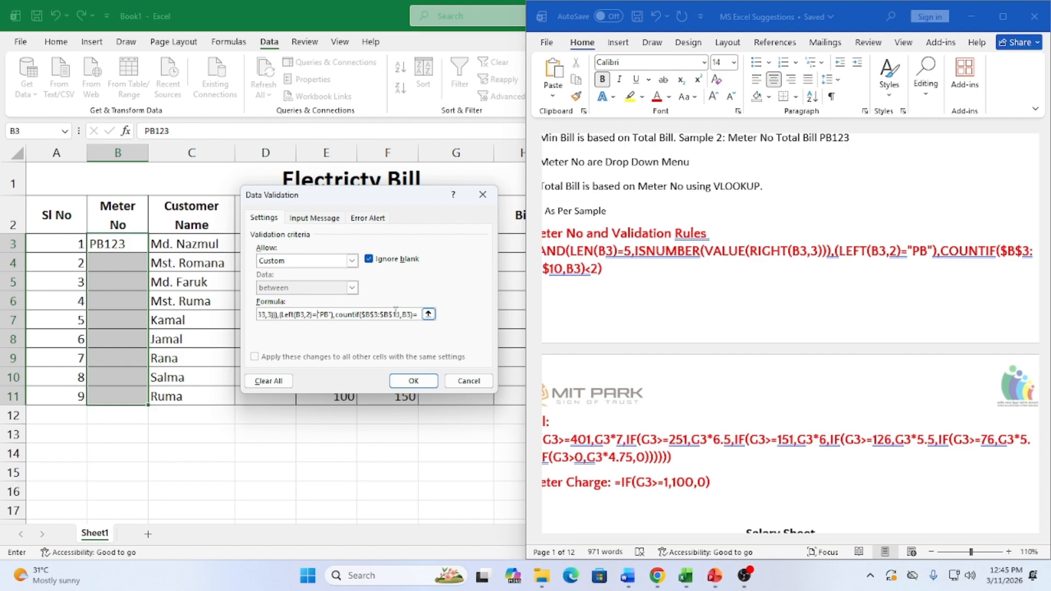
{"action": "left_click", "coordinate": [413, 380]}
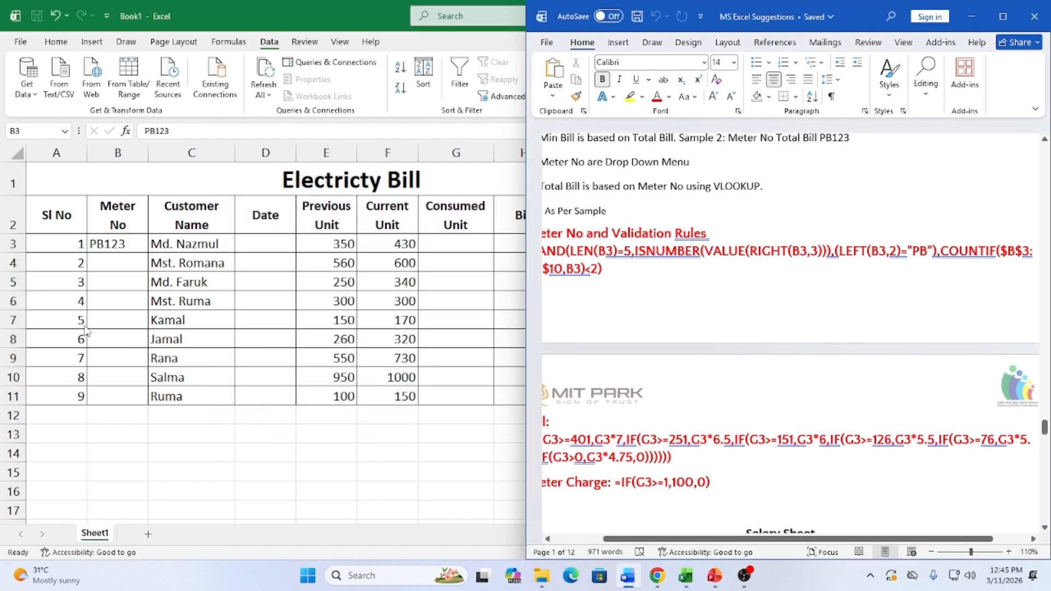
Fill the Meter No column from PB123 in B3 down through PB131 in B11
{"action": "left_click", "coordinate": [139, 244]}
{"action": "left_click", "coordinate": [132, 241]}
{"action": "left_click_drag", "start_coordinate": [148, 253], "coordinate": [116, 400]}
{"action": "left_click", "coordinate": [115, 323]}
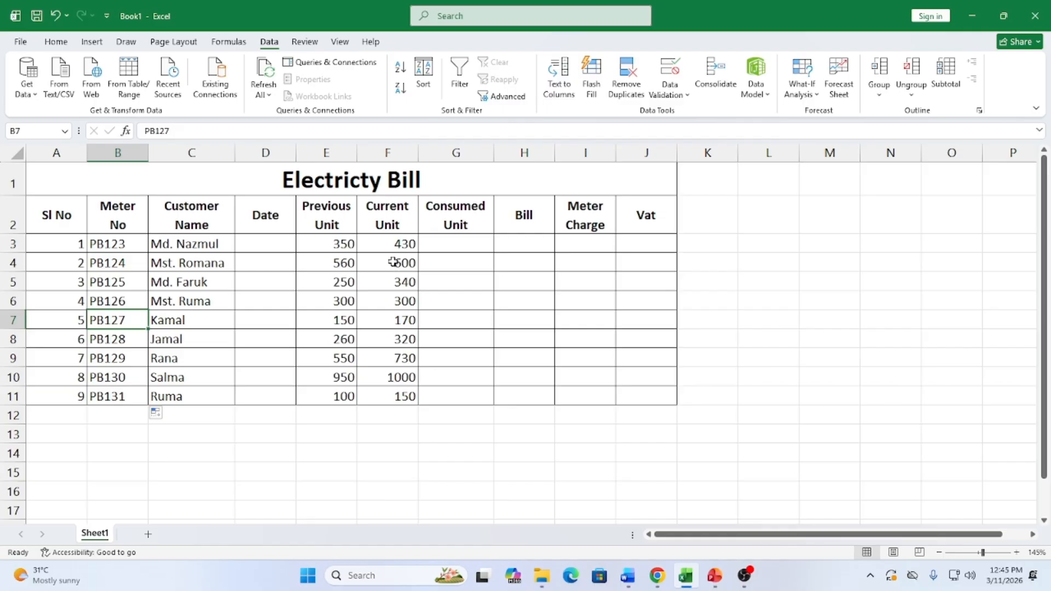
{"action": "left_click", "coordinate": [118, 244]}
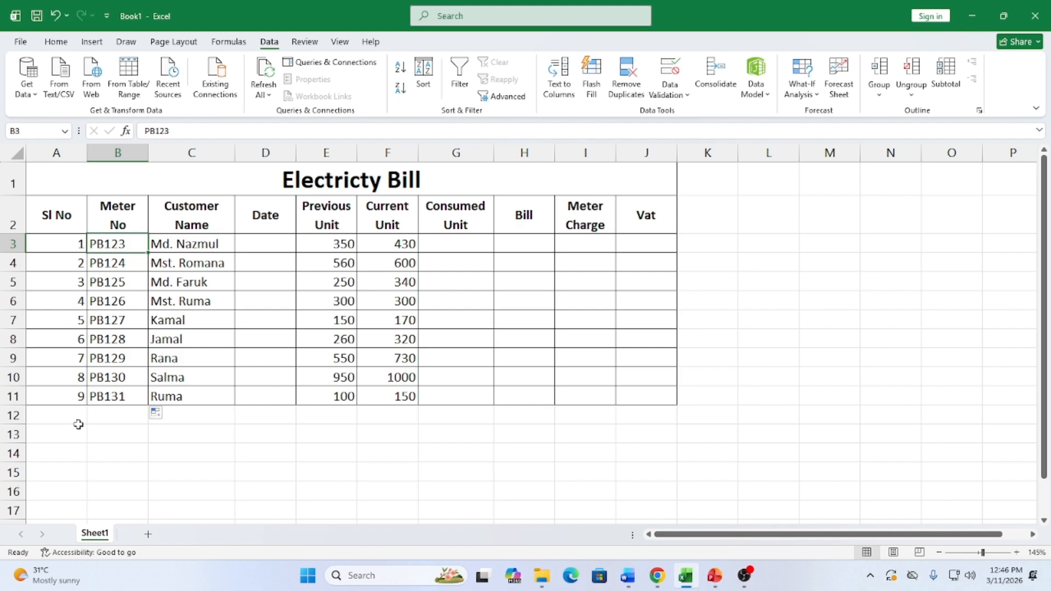
{"action": "left_click", "coordinate": [269, 242]}
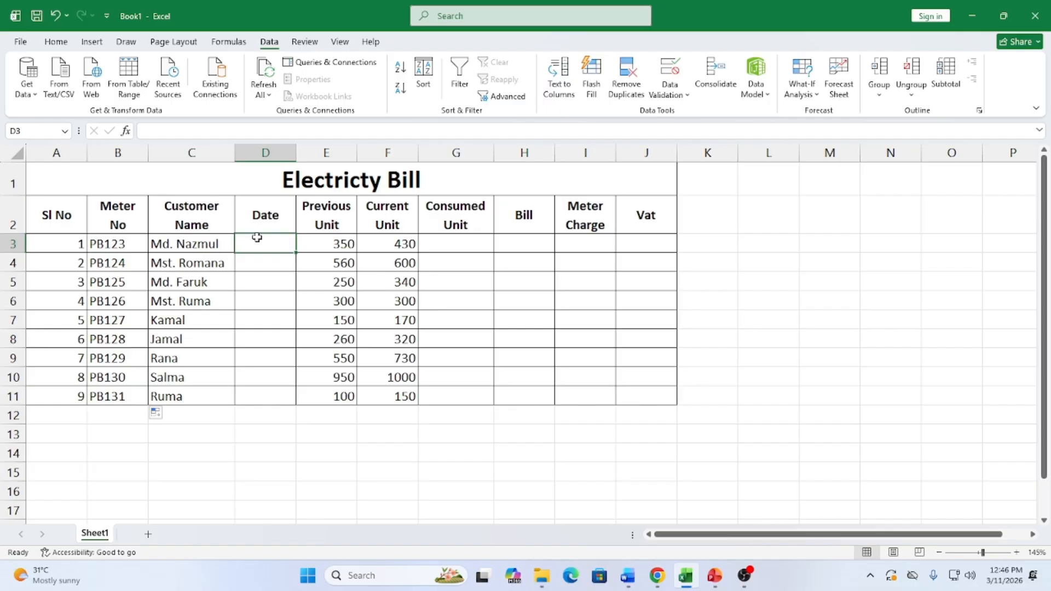
Give D3:D11 a Date validation rule between 3/1/2026 and 3/10/2026
{"action": "left_click_drag", "start_coordinate": [256, 237], "coordinate": [251, 399]}
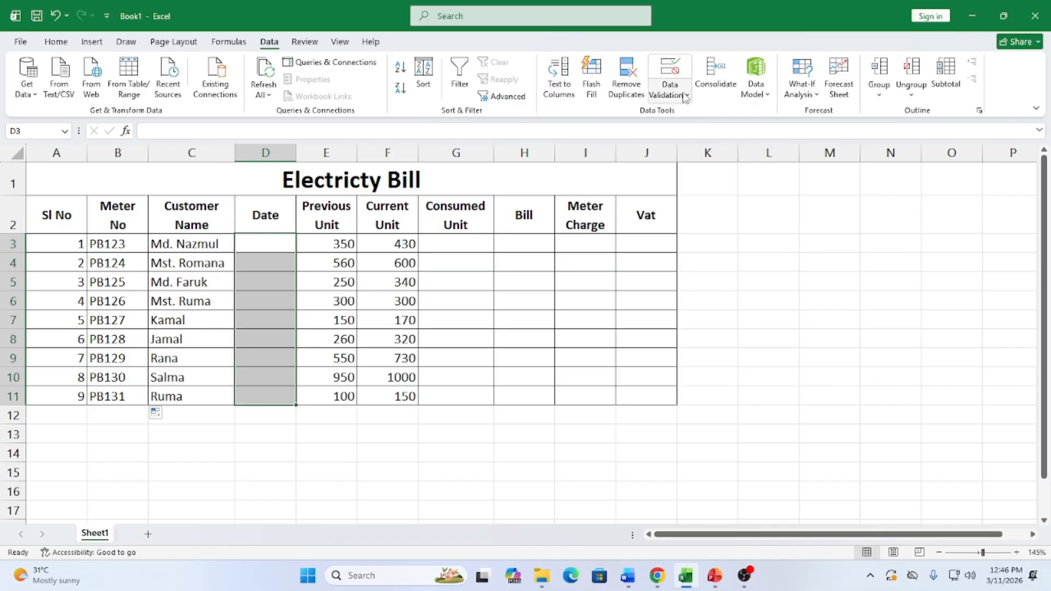
{"action": "left_click", "coordinate": [671, 71]}
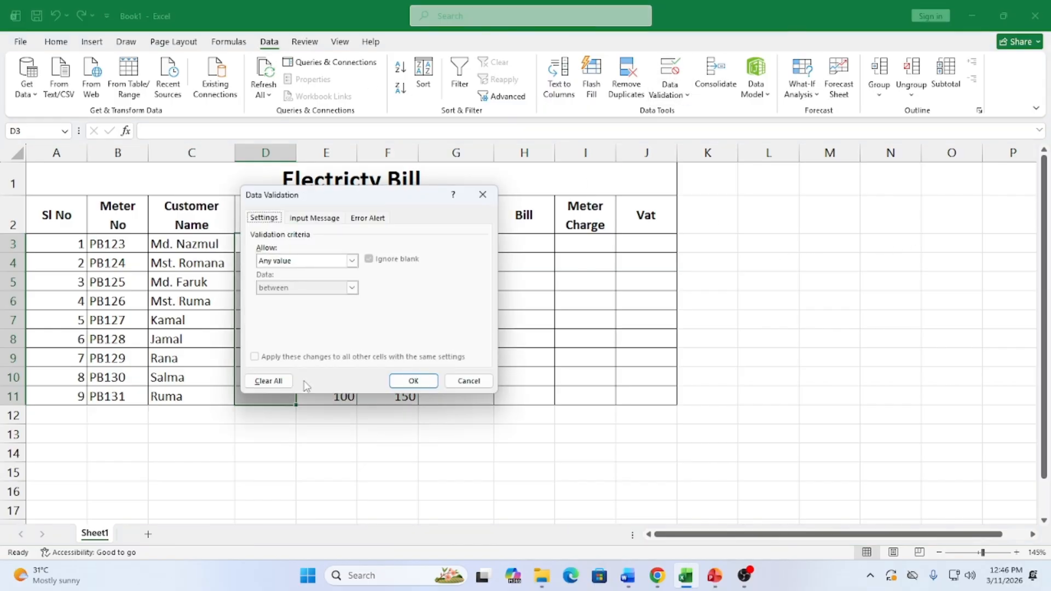
{"action": "left_click_drag", "start_coordinate": [410, 198], "coordinate": [633, 168]}
{"action": "left_click", "coordinate": [574, 230]}
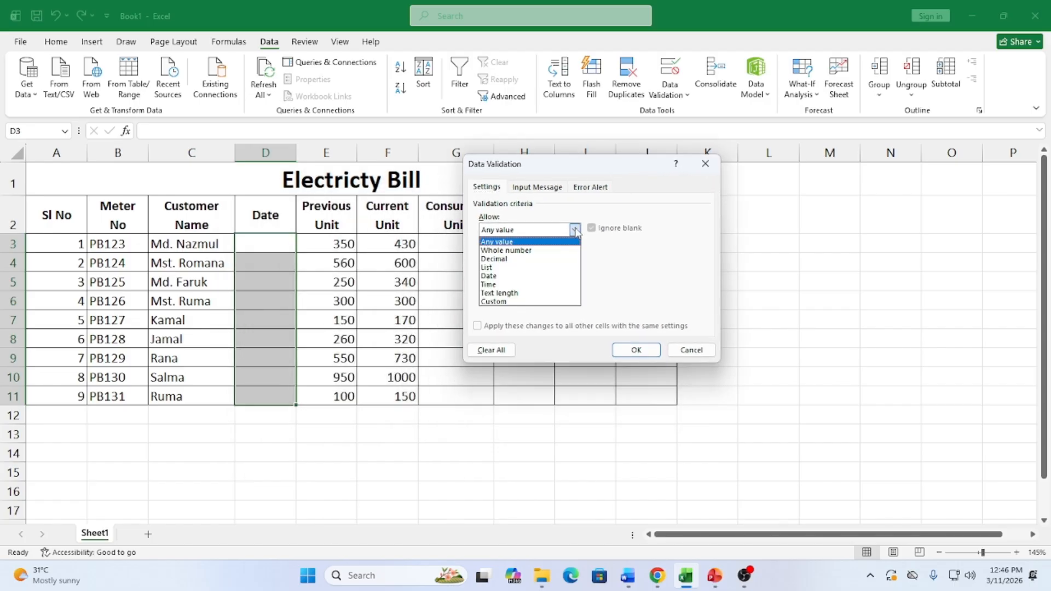
{"action": "left_click", "coordinate": [499, 276]}
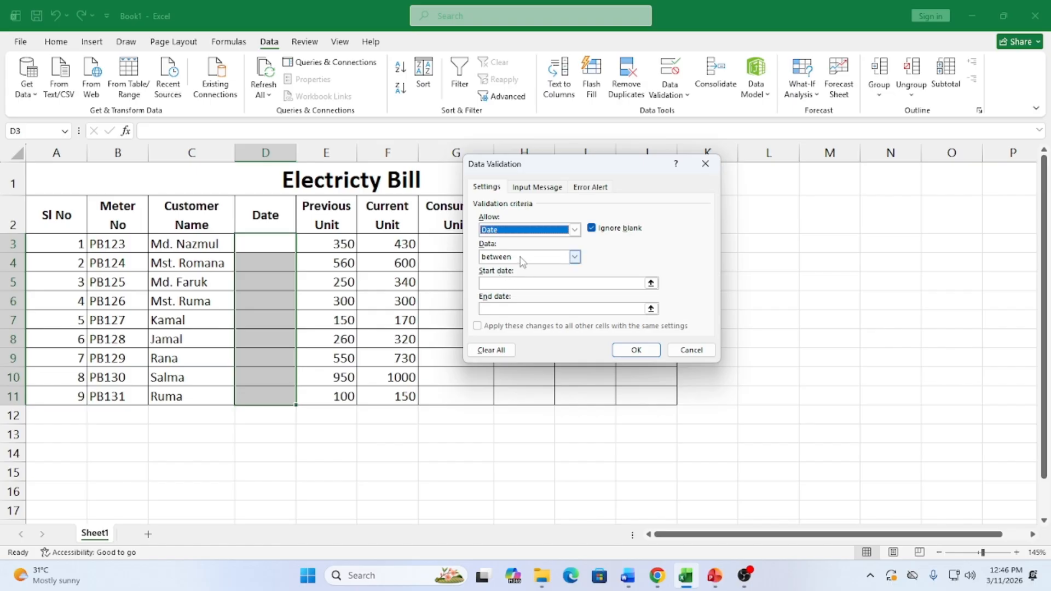
{"action": "left_click", "coordinate": [629, 282]}
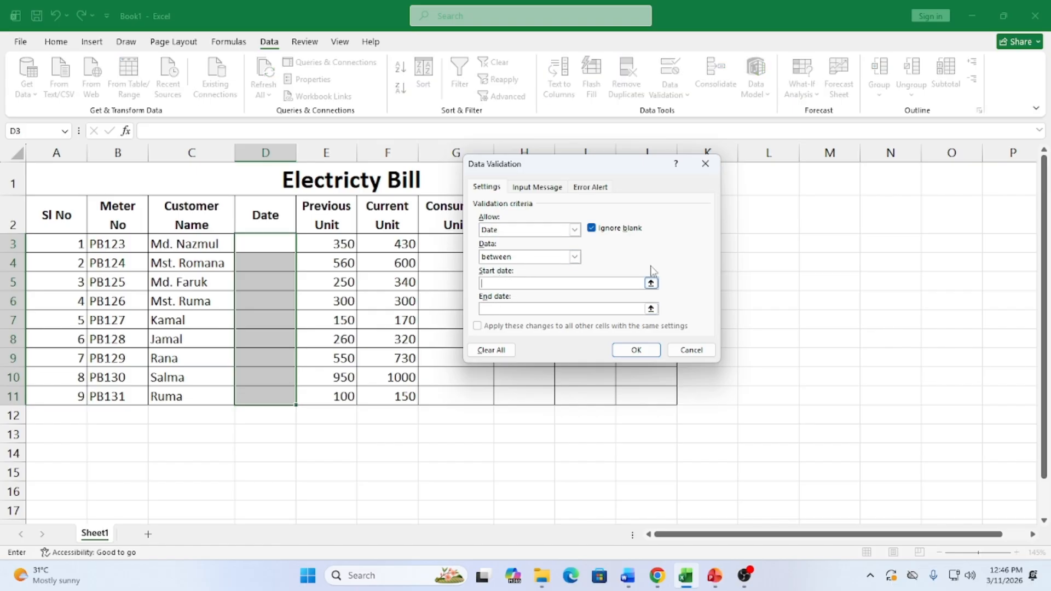
{"action": "type", "text": "3/1/2026"}
{"action": "left_click", "coordinate": [540, 308]}
{"action": "type", "text": "3/10/2026"}
{"action": "left_click", "coordinate": [636, 351]}
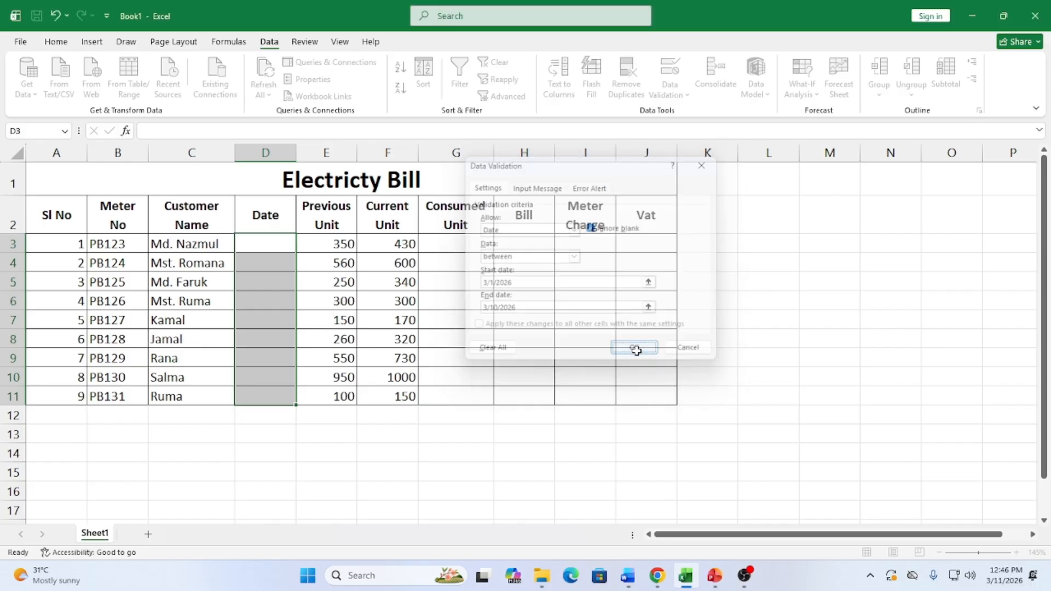
{"action": "left_click", "coordinate": [252, 248]}
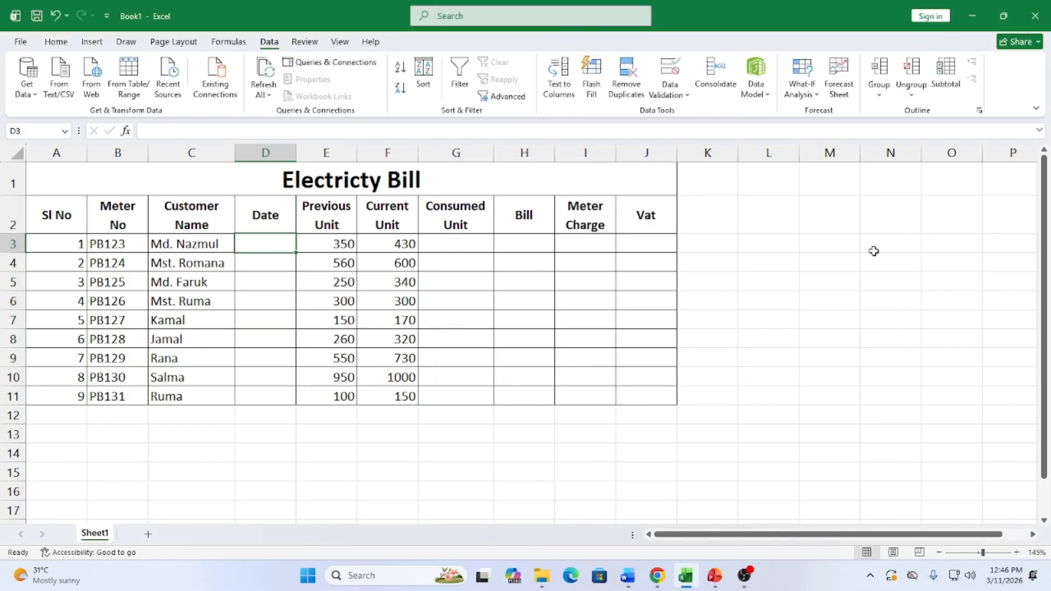
{"action": "type", "text": "5/"}
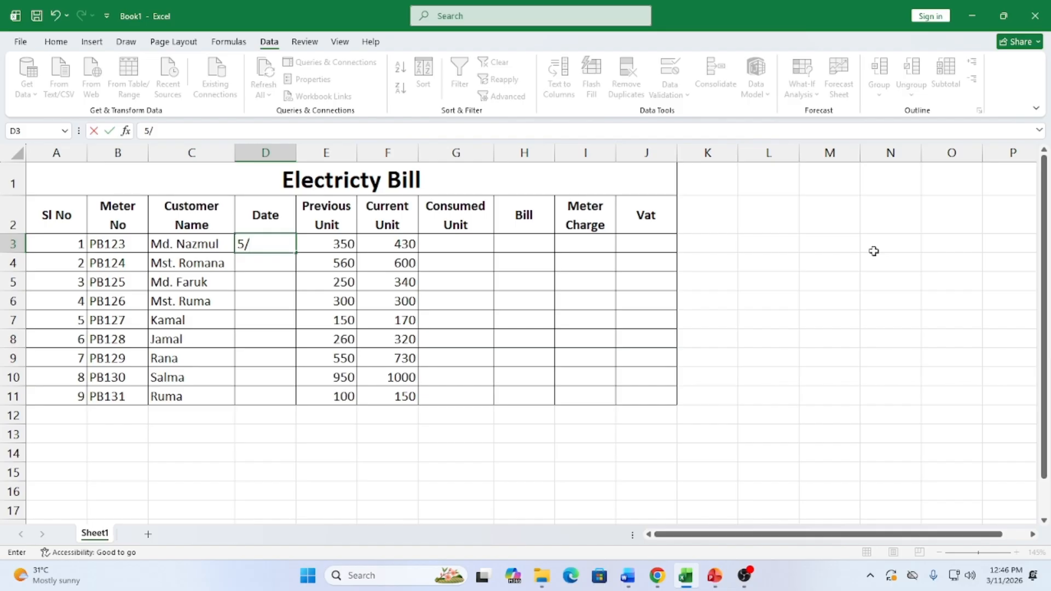
{"action": "type", "text": "3/2026"}
{"action": "key", "text": "Return"}
{"action": "key", "text": "Return"}
{"action": "key", "text": "Return"}
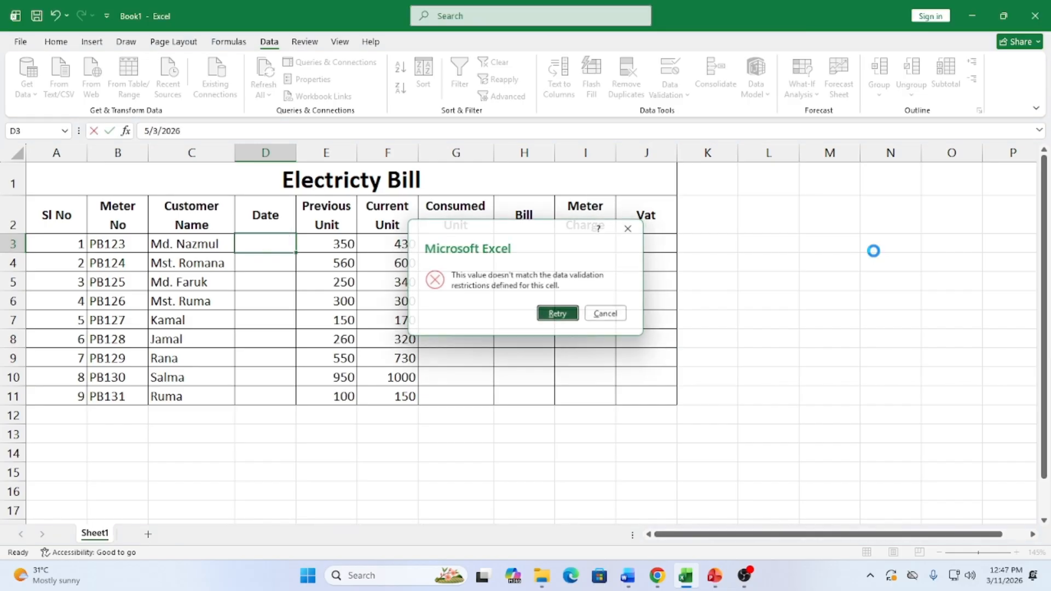
{"action": "key", "text": "Return"}
{"action": "key", "text": "Return"}
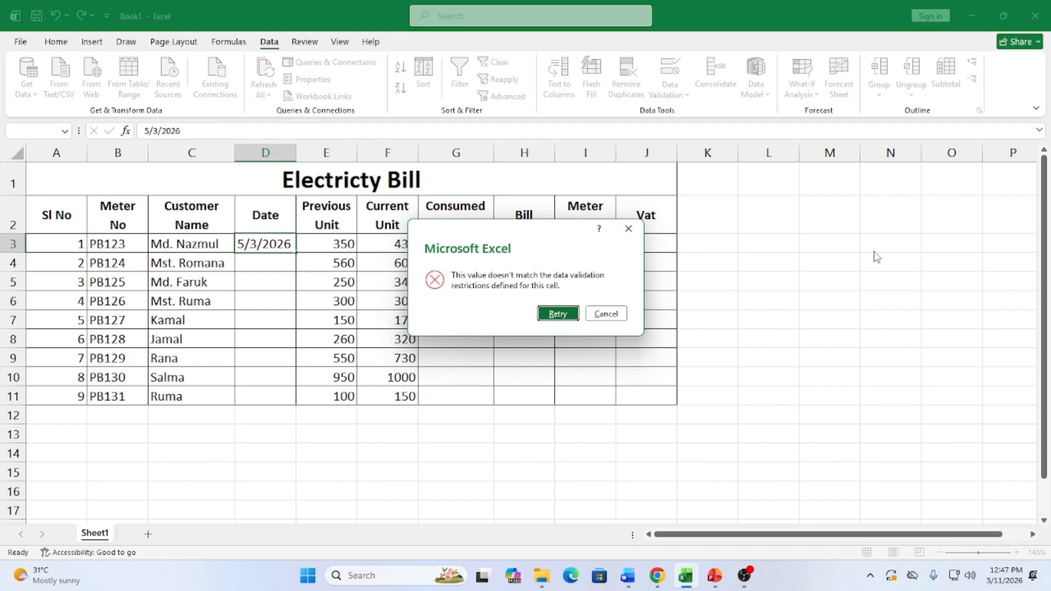
{"action": "key", "text": "Return"}
Enter 3/1/2026 in D3 and fill the dates down to 3/9/2026 in D11
{"action": "key", "text": "BackSpace"}
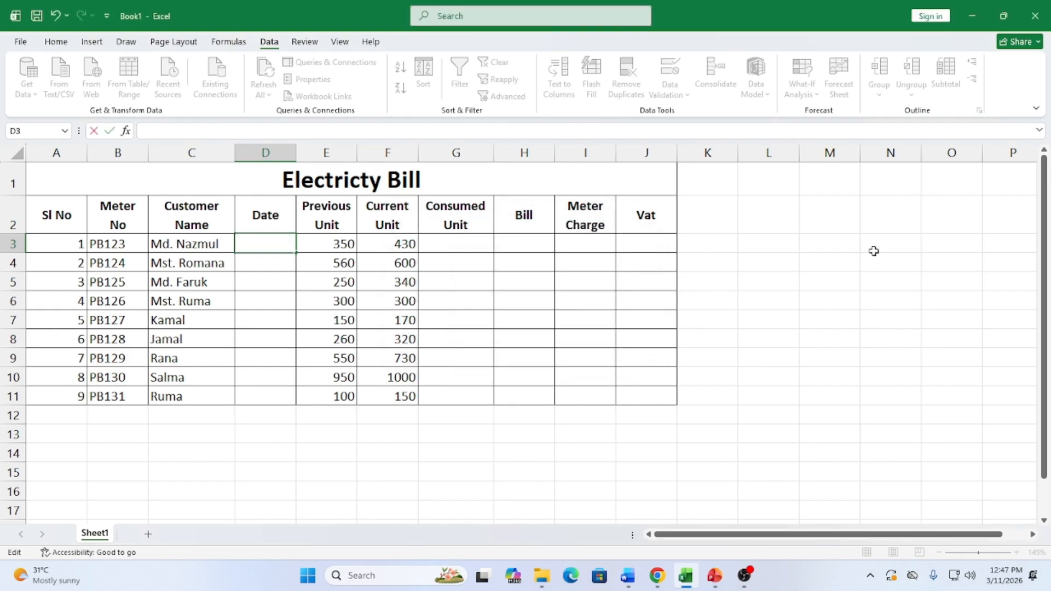
{"action": "type", "text": "3/1/2026"}
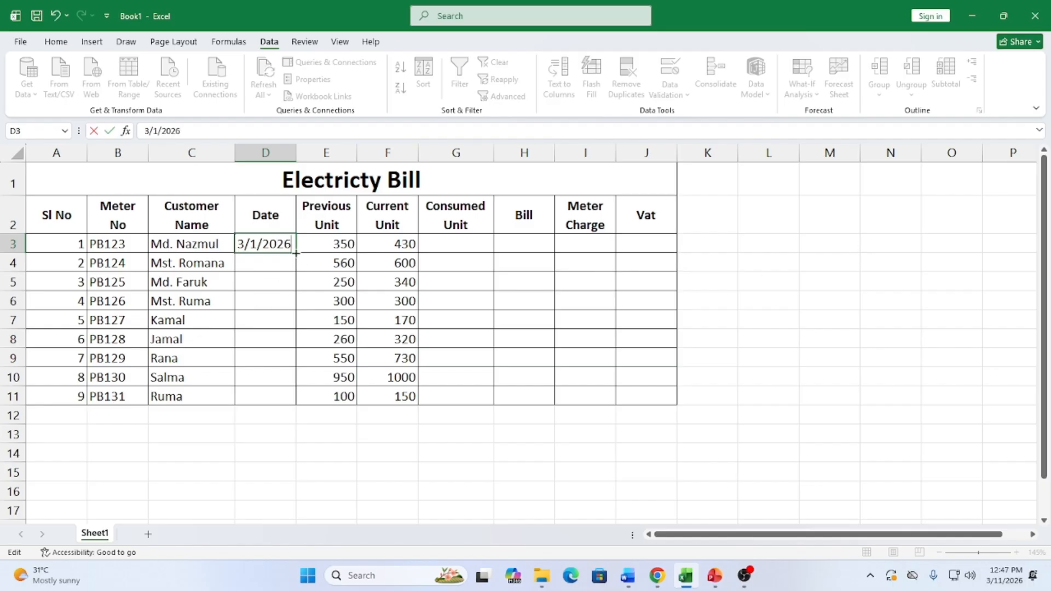
{"action": "left_click_drag", "start_coordinate": [296, 252], "coordinate": [296, 406]}
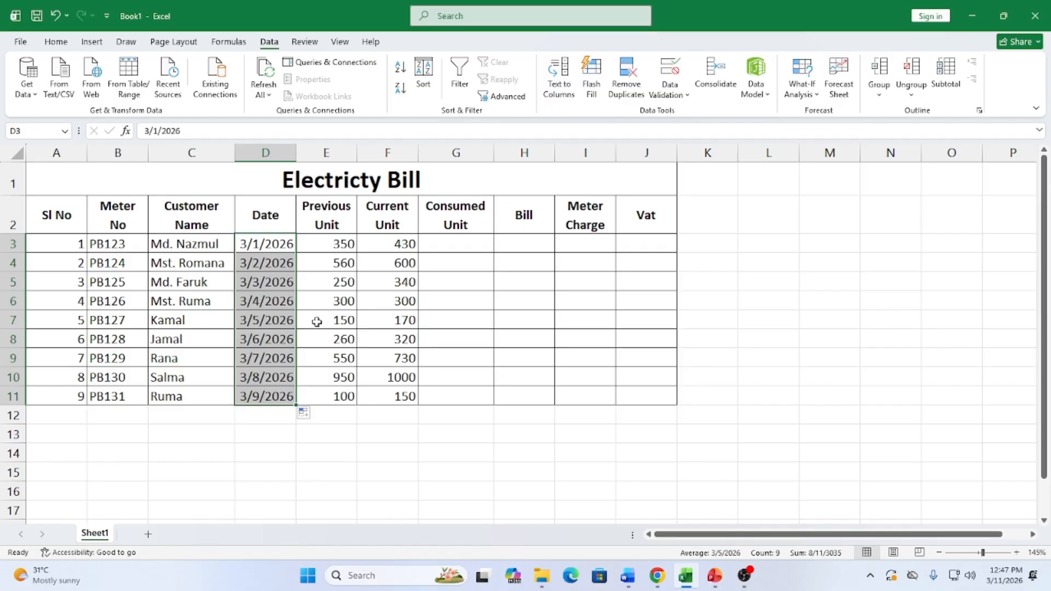
Enter =F3-E3 in G3, giving 80, and fill it down to G11
{"action": "left_click", "coordinate": [452, 246]}
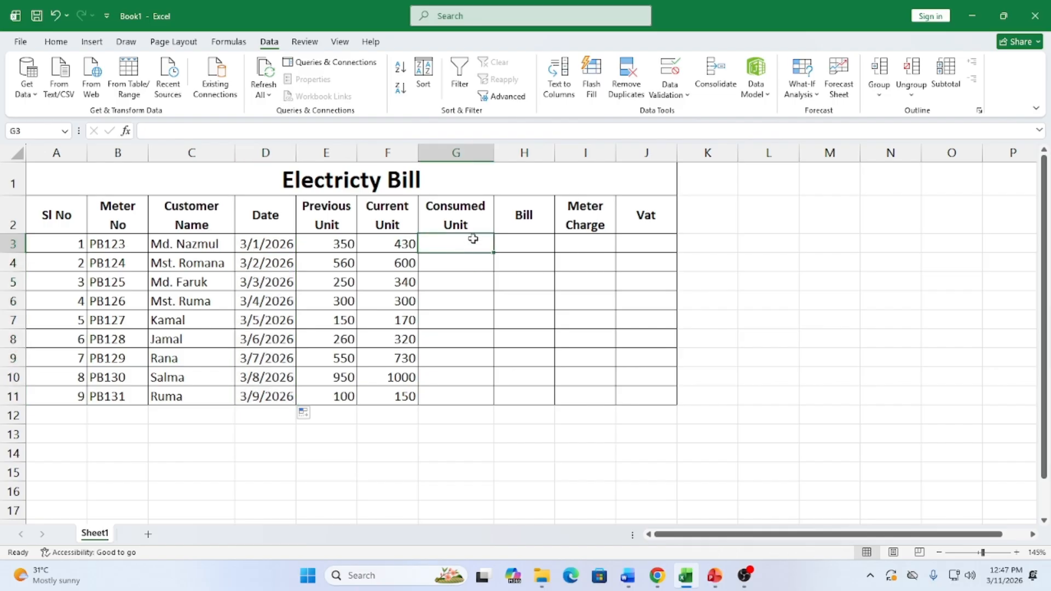
{"action": "type", "text": "="}
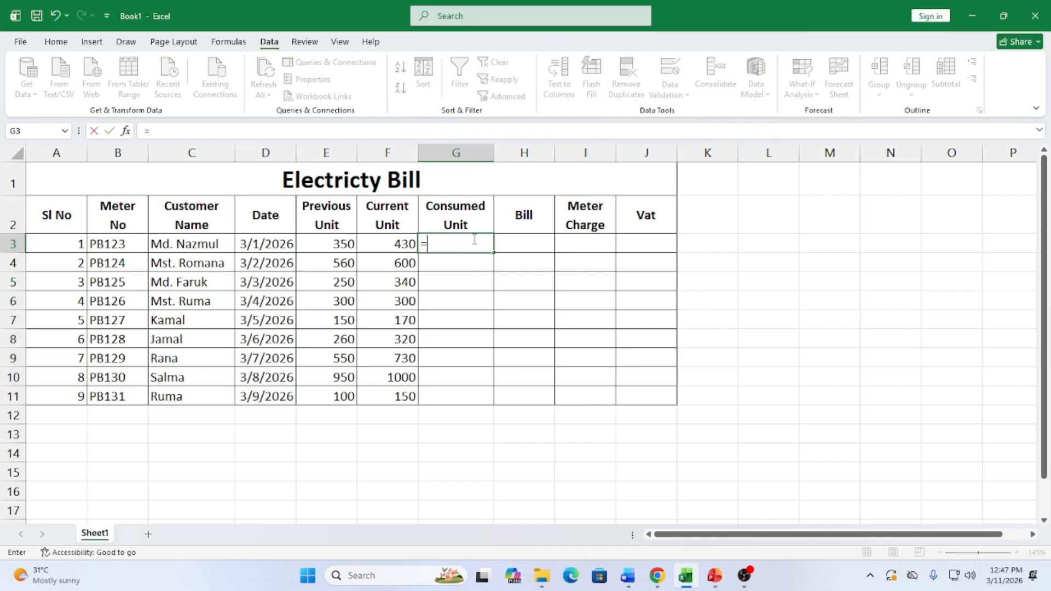
{"action": "left_click", "coordinate": [394, 249]}
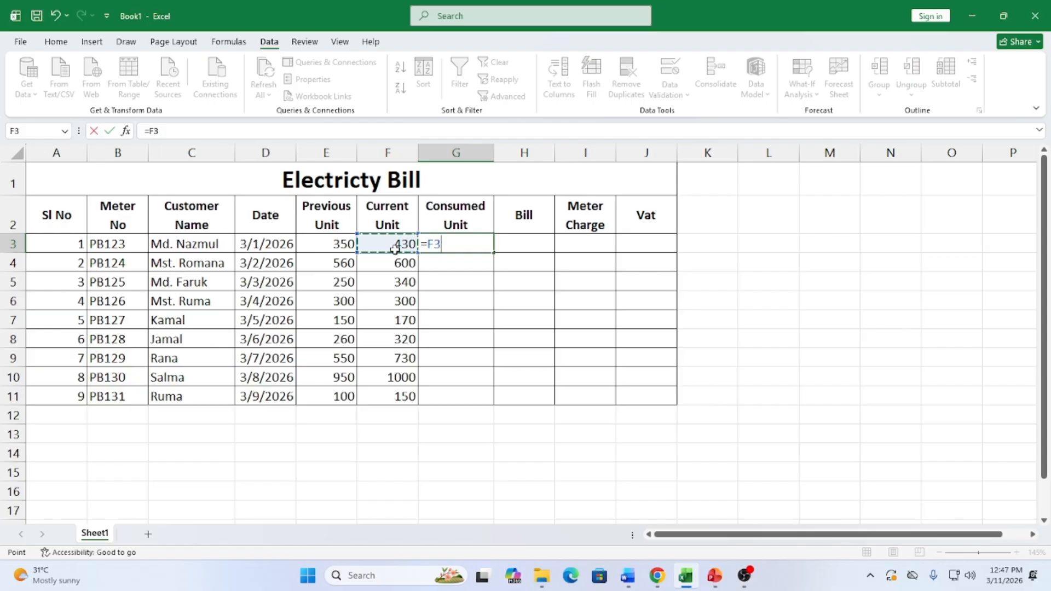
{"action": "type", "text": "-"}
{"action": "left_click", "coordinate": [312, 248]}
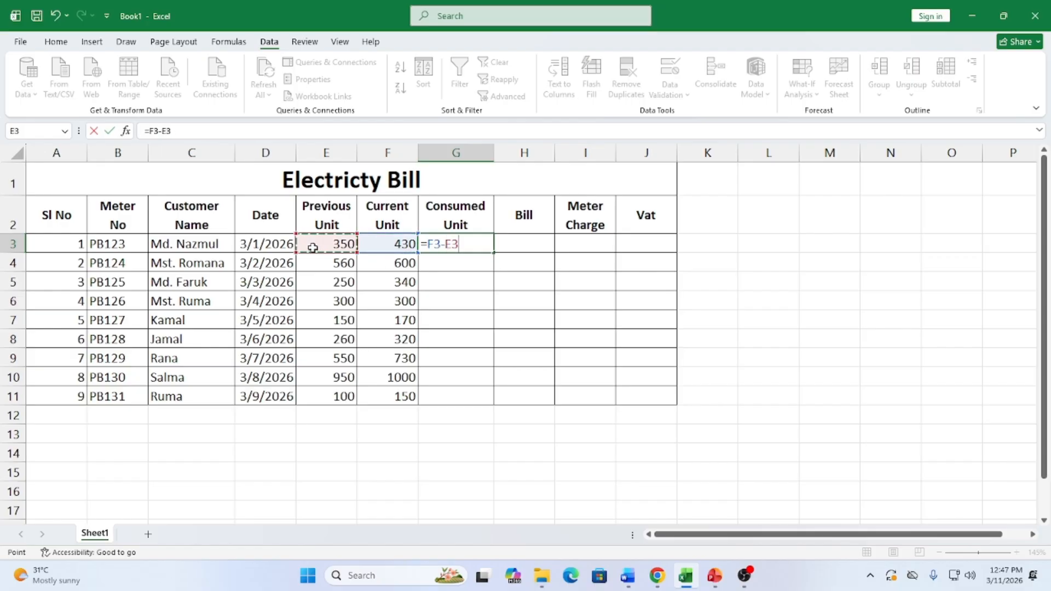
{"action": "key", "text": "Return"}
{"action": "left_click", "coordinate": [457, 242]}
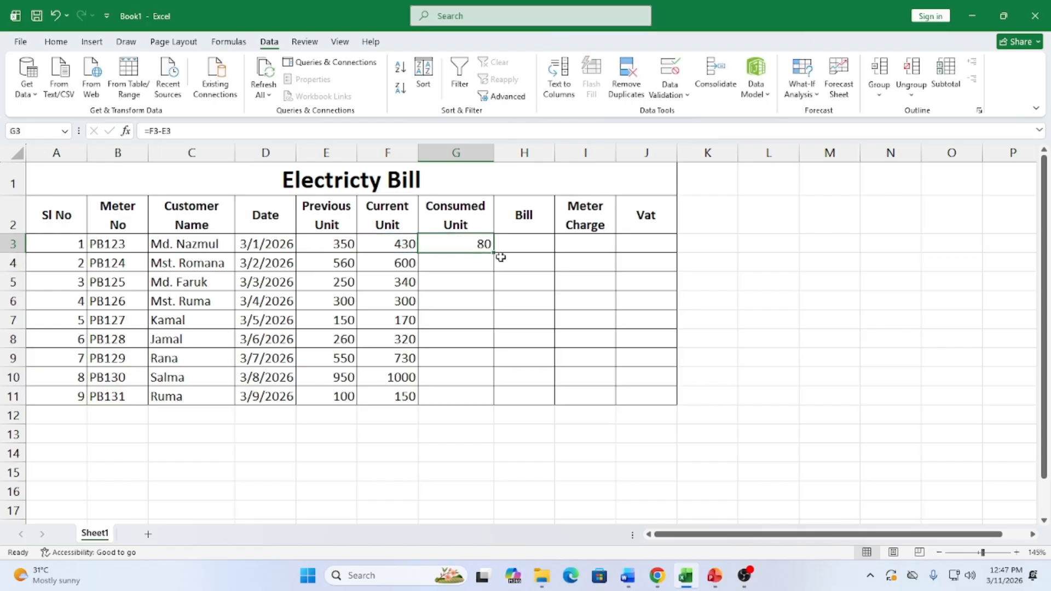
{"action": "left_click_drag", "start_coordinate": [493, 253], "coordinate": [481, 401]}
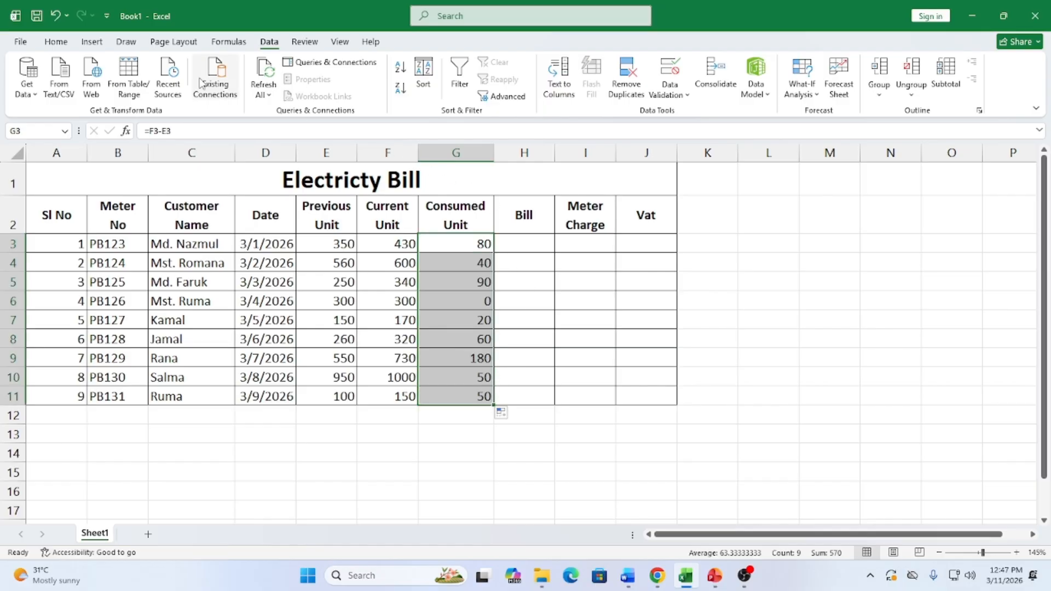
Centre-align the Consumed Unit values and the Previous and Current Unit values in E3:F11
{"action": "left_click", "coordinate": [56, 42]}
{"action": "left_click", "coordinate": [305, 90]}
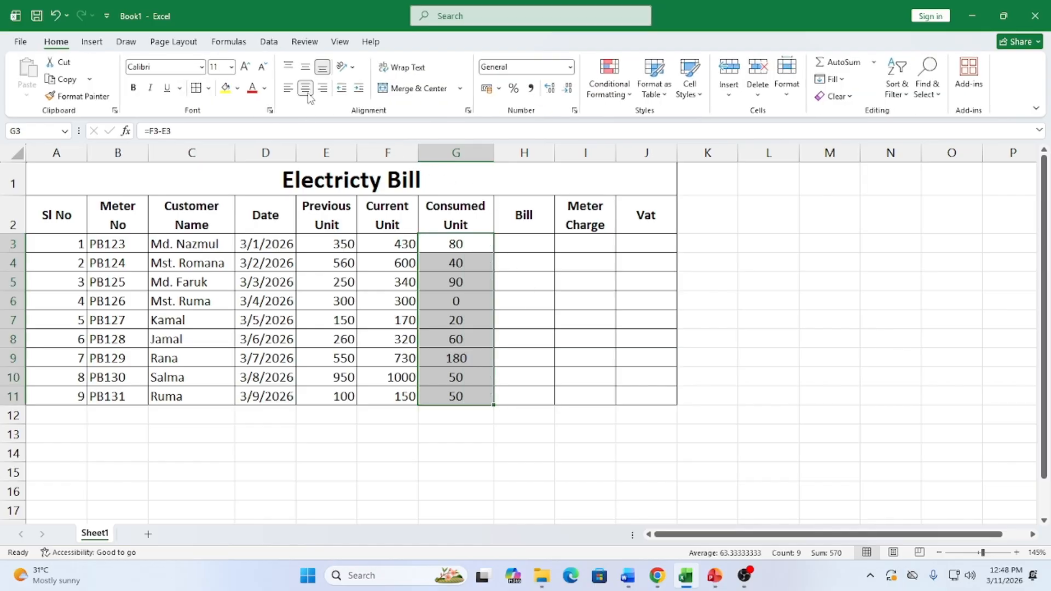
{"action": "left_click_drag", "start_coordinate": [335, 247], "coordinate": [402, 395]}
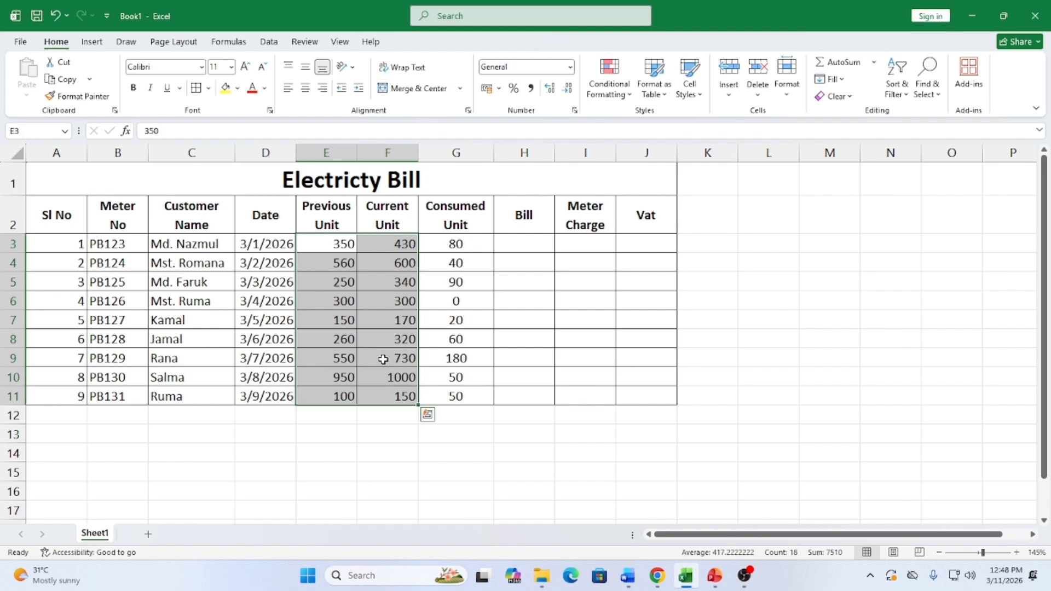
{"action": "left_click", "coordinate": [305, 88]}
{"action": "left_click", "coordinate": [439, 308]}
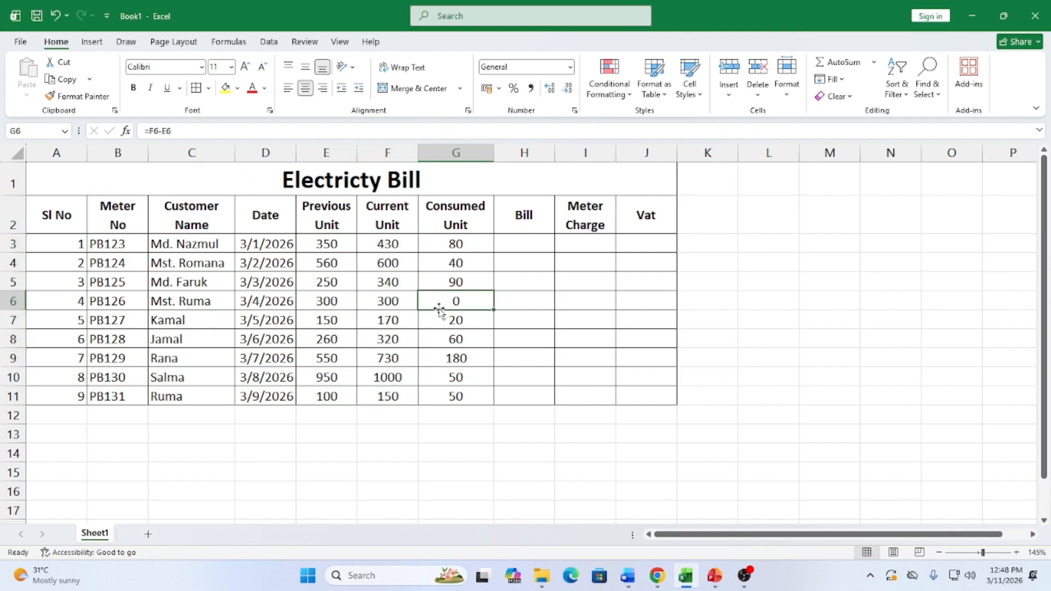
{"action": "left_click", "coordinate": [518, 242]}
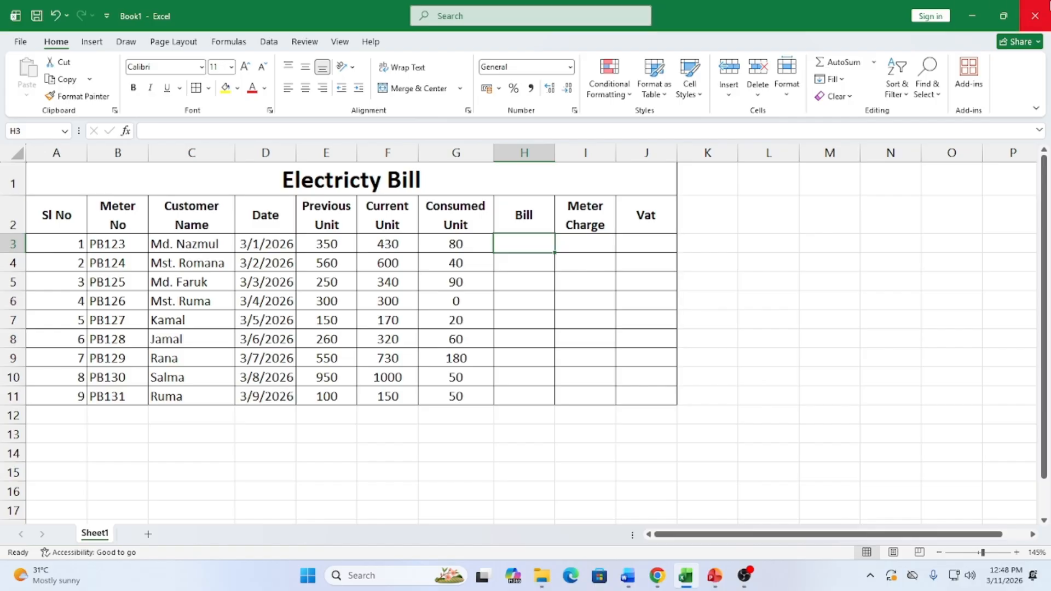
Scroll the Word notes to the Total Bill rates and highlight tiers a–f (0-75=4.75 to 401-Upper=7.00)
{"action": "left_click", "coordinate": [627, 576]}
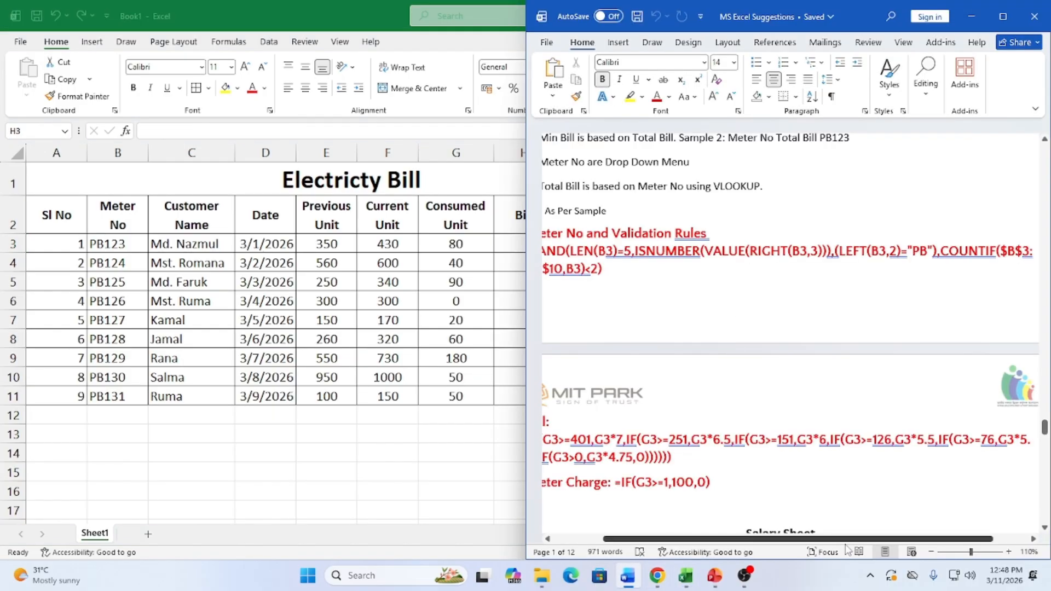
{"action": "left_click_drag", "start_coordinate": [793, 539], "coordinate": [743, 547]}
{"action": "scroll", "coordinate": [793, 349], "scroll_direction": "up", "scroll_amount": 5}
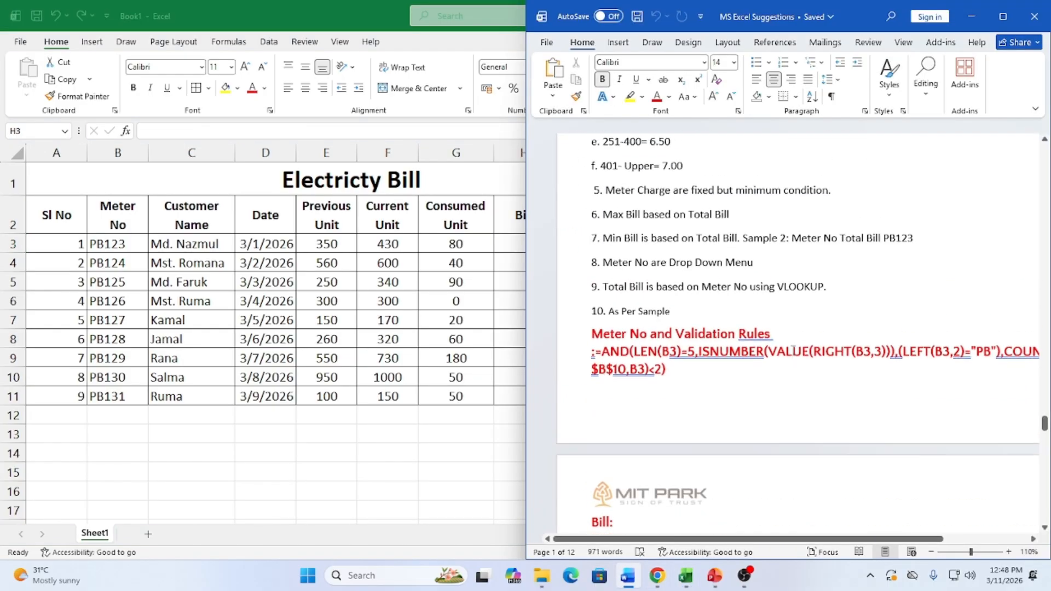
{"action": "scroll", "coordinate": [793, 349], "scroll_direction": "up", "scroll_amount": 1}
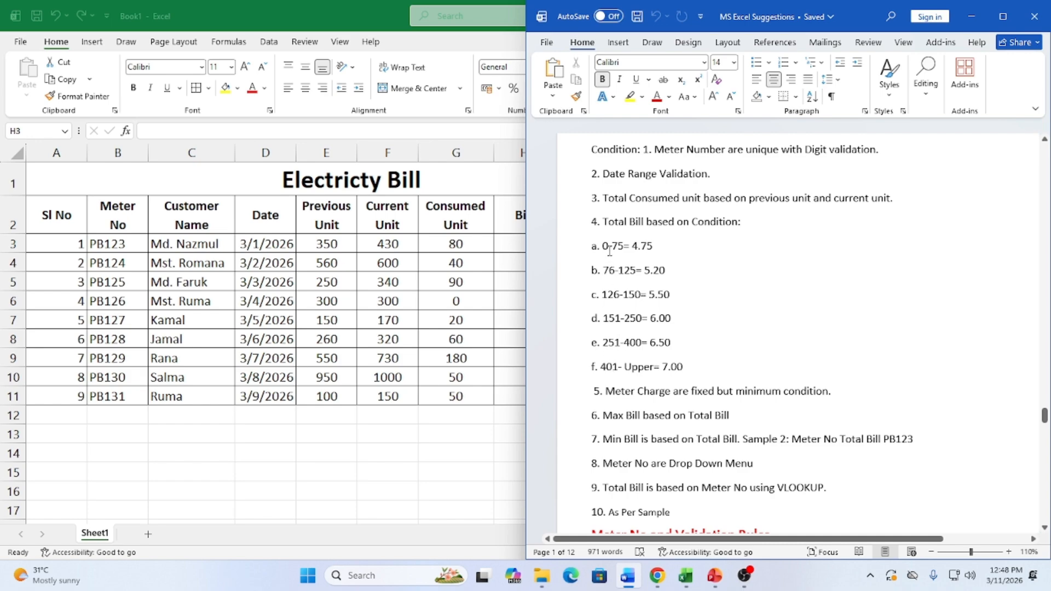
{"action": "left_click_drag", "start_coordinate": [602, 245], "coordinate": [659, 247]}
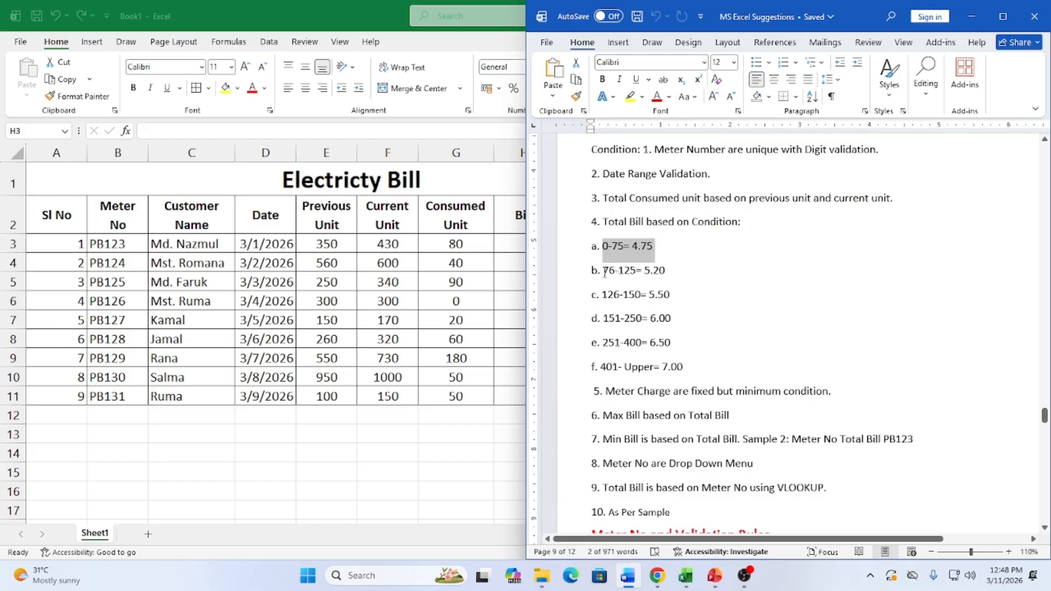
{"action": "left_click_drag", "start_coordinate": [603, 270], "coordinate": [679, 275]}
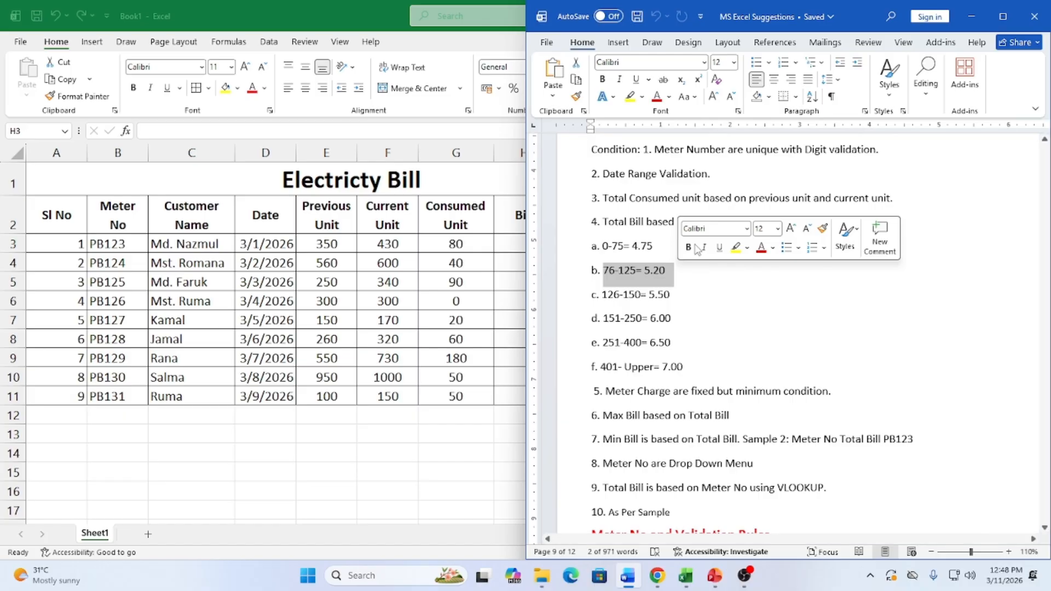
{"action": "left_click_drag", "start_coordinate": [530, 172], "coordinate": [719, 204]}
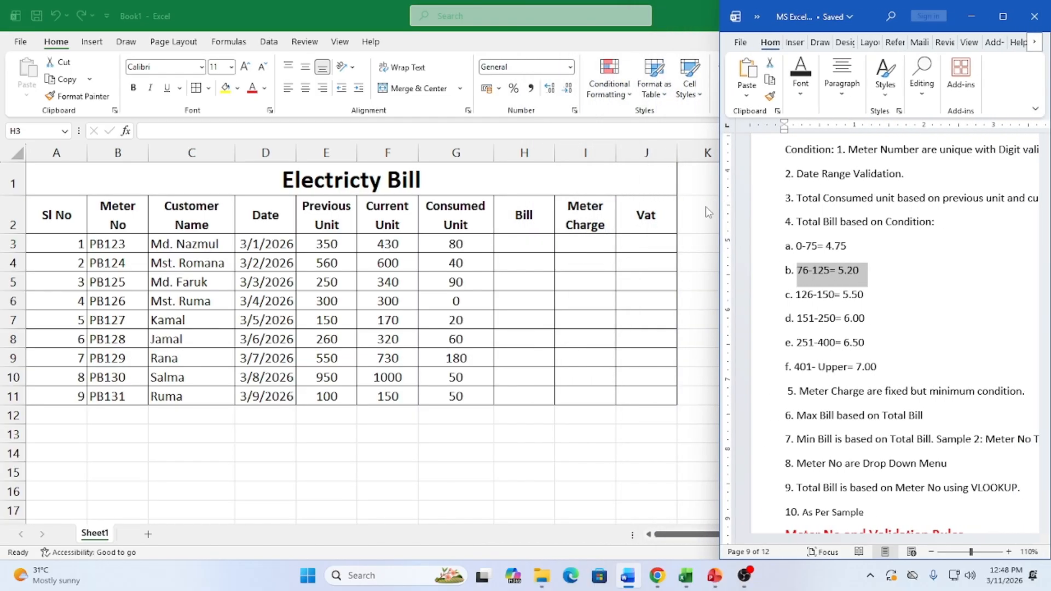
{"action": "left_click", "coordinate": [873, 342]}
{"action": "left_click_drag", "start_coordinate": [886, 364], "coordinate": [793, 245]}
Snap Excel to the left half beside the Word notes and widen it to show the Bill column
{"action": "left_click", "coordinate": [524, 243]}
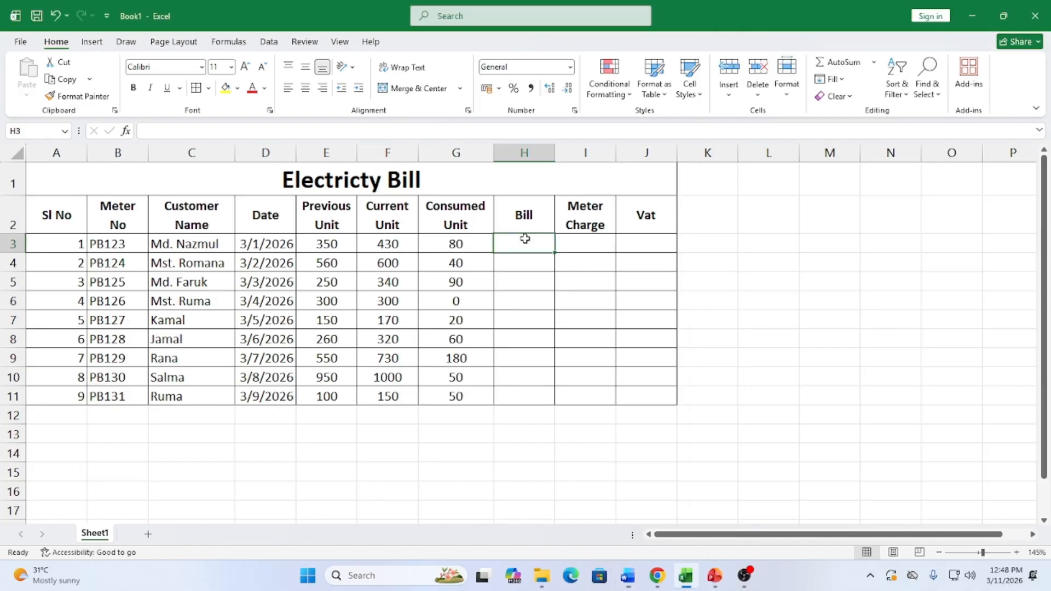
{"action": "mouse_move", "coordinate": [1011, 25]}
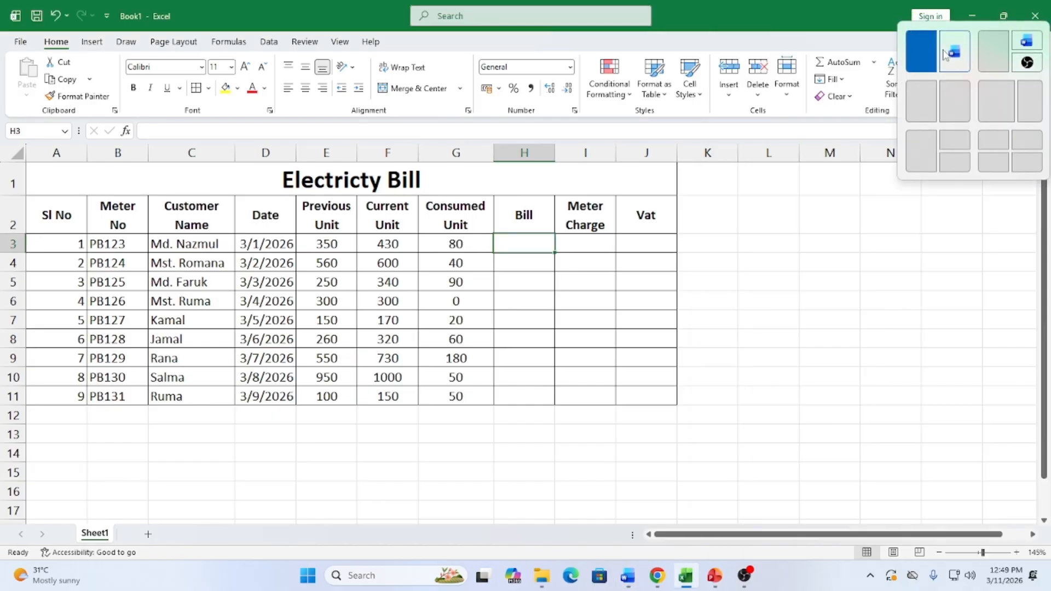
{"action": "left_click", "coordinate": [925, 52]}
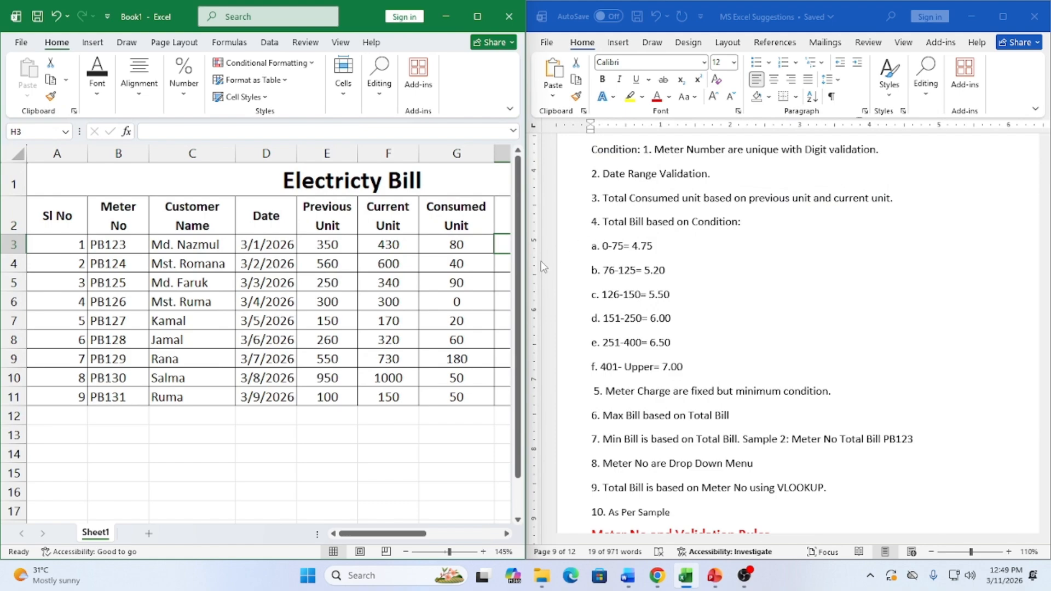
{"action": "left_click_drag", "start_coordinate": [526, 267], "coordinate": [736, 267]}
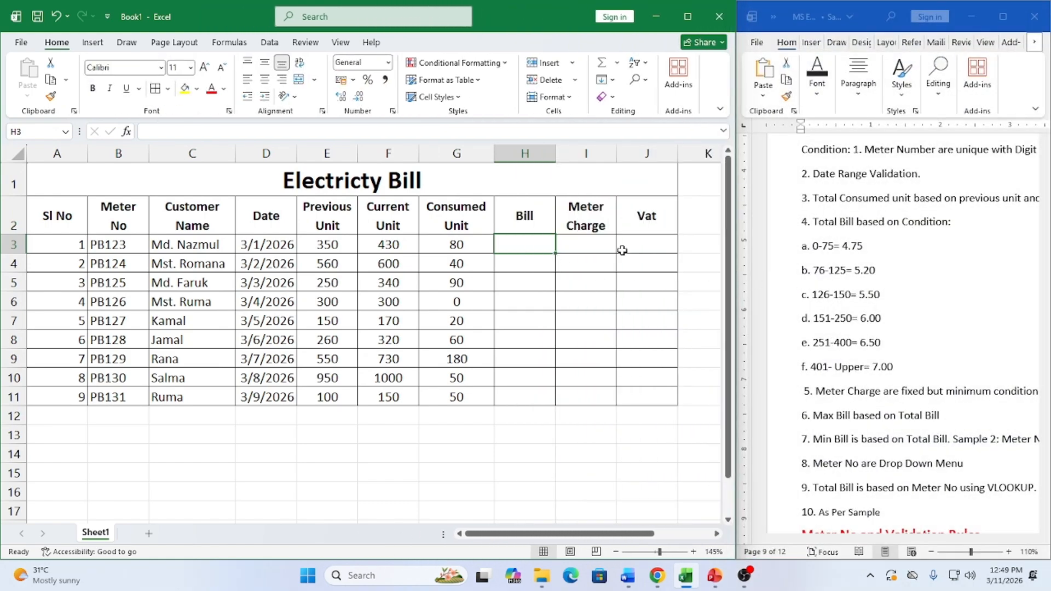
Begin the Bill formula in H3 with =if(G3>=401
{"action": "type", "text": "="}
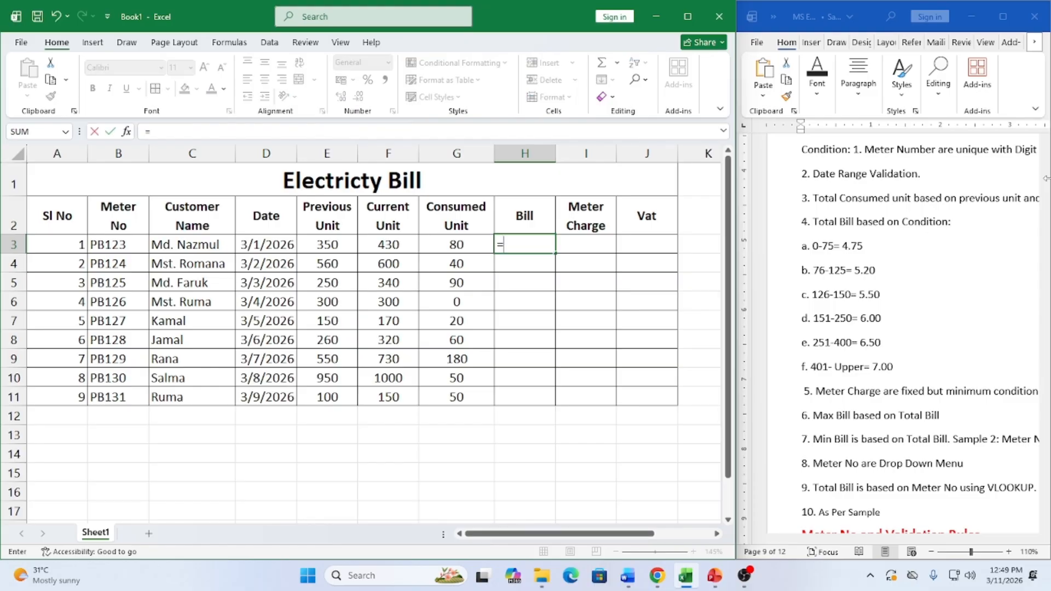
{"action": "type", "text": "if("}
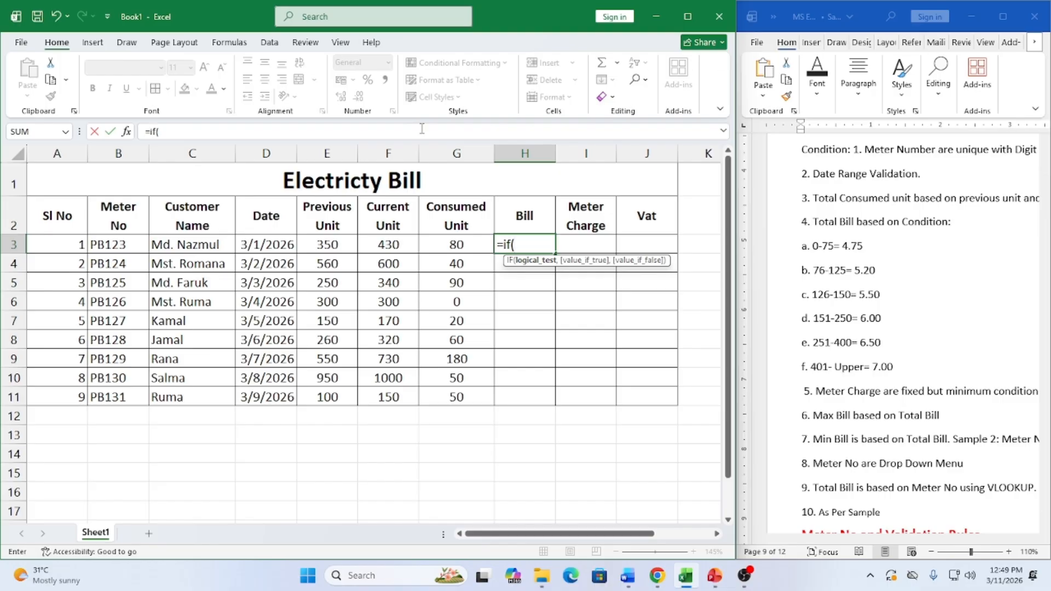
{"action": "left_click", "coordinate": [457, 242]}
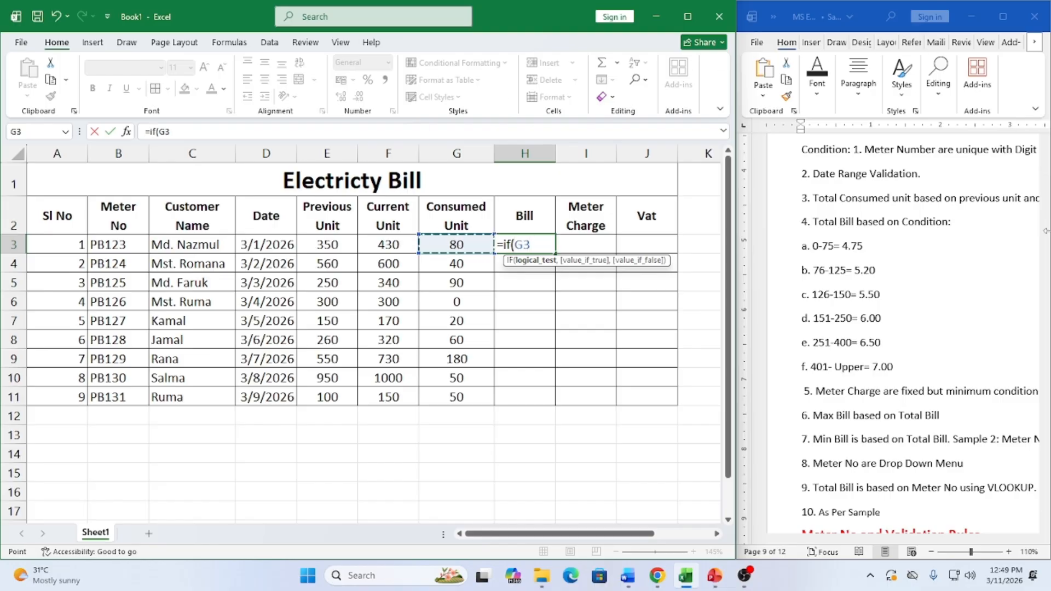
{"action": "type", "text": ">="}
{"action": "type", "text": "4"}
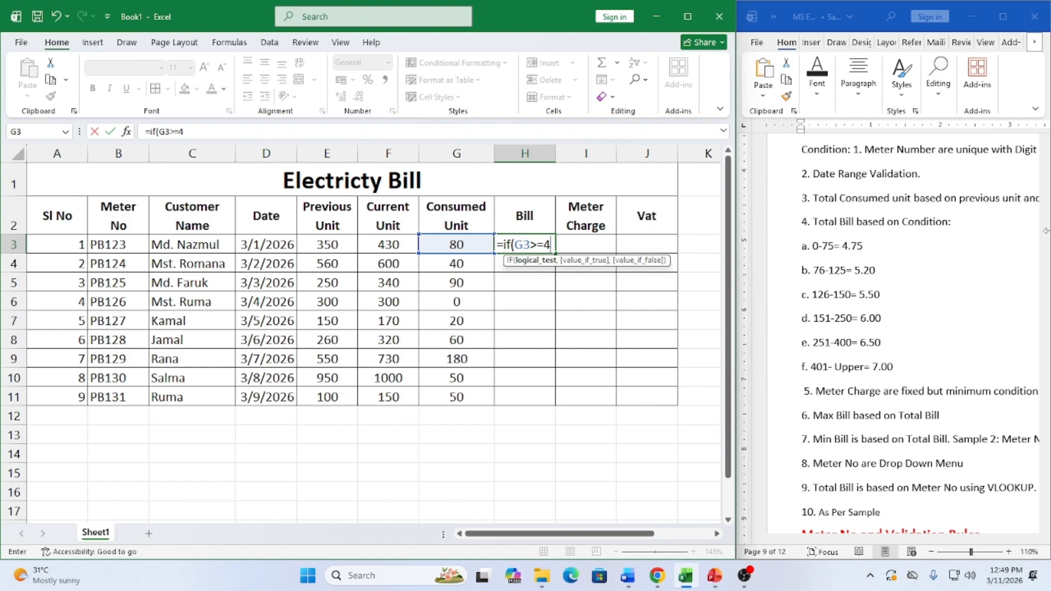
{"action": "type", "text": "01"}
Check the 401-Upper = 7.00 tier in the Word notes and add ,G3*7 as the true result
{"action": "left_click", "coordinate": [895, 369]}
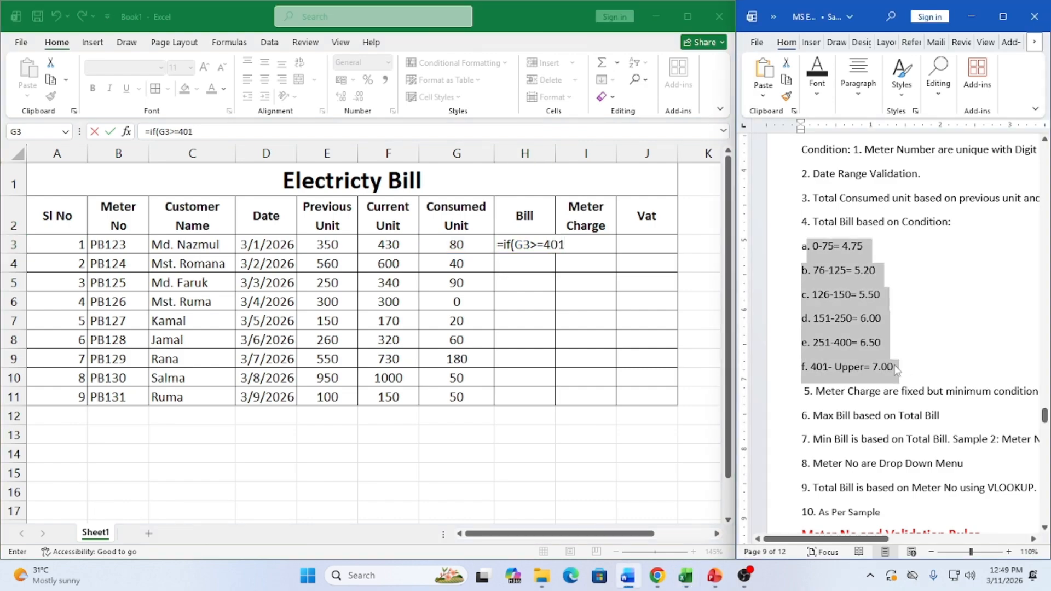
{"action": "left_click", "coordinate": [895, 369]}
{"action": "left_click_drag", "start_coordinate": [895, 369], "coordinate": [808, 366]}
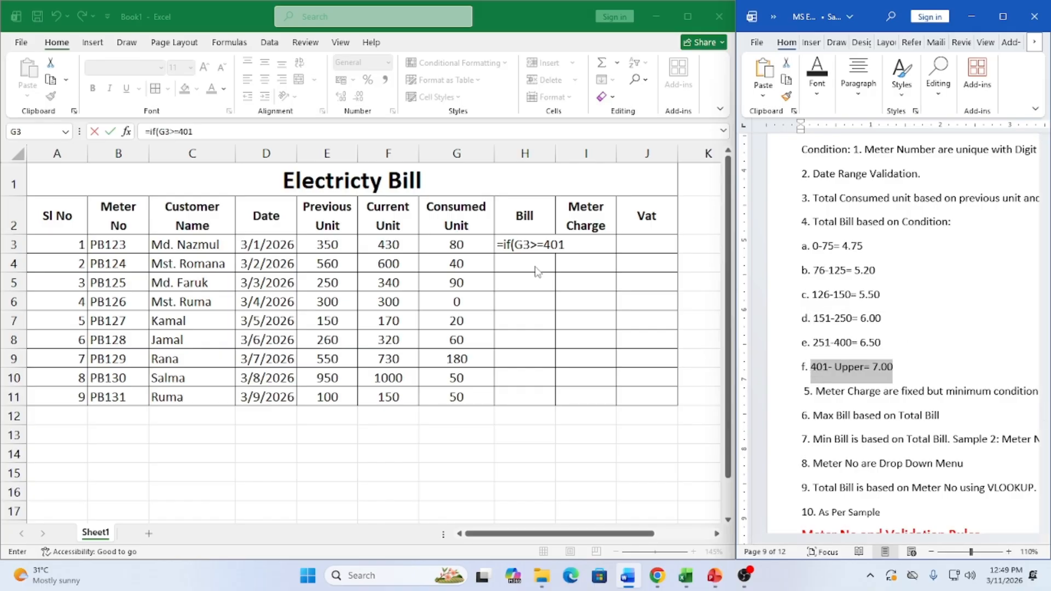
{"action": "left_click", "coordinate": [567, 244]}
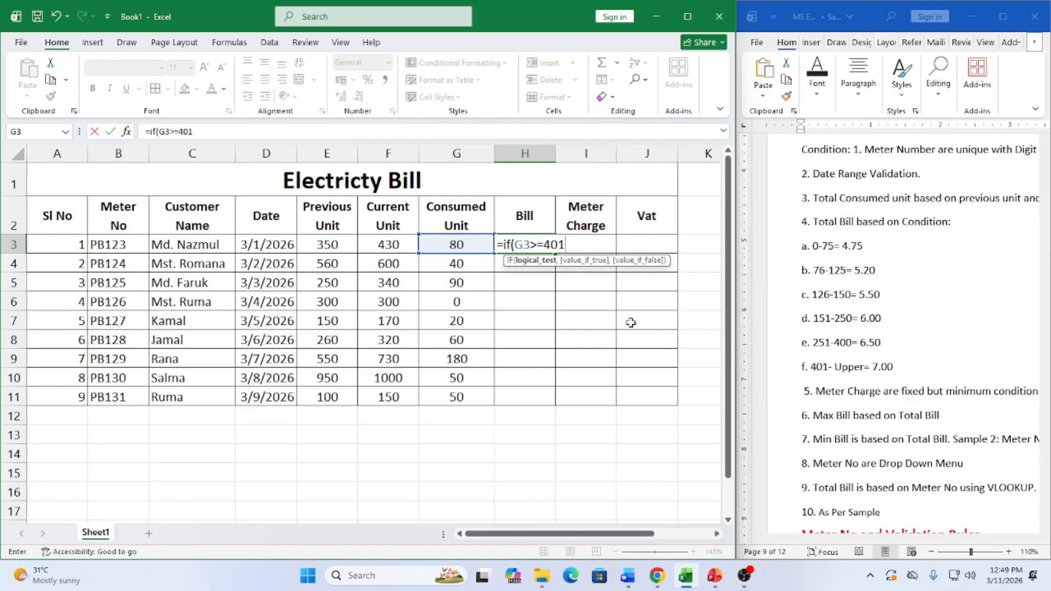
{"action": "type", "text": ","}
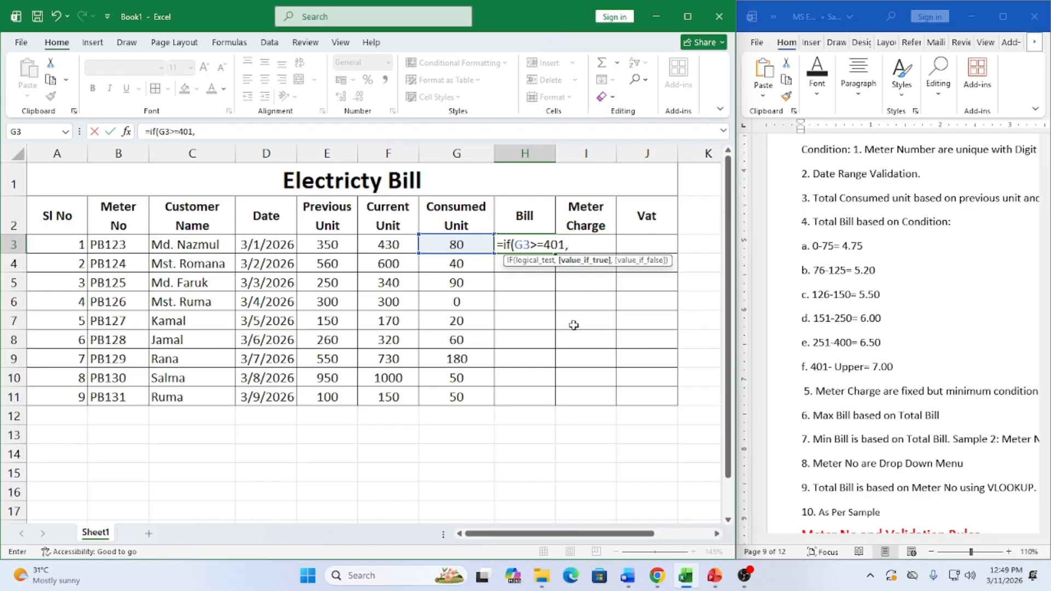
{"action": "left_click", "coordinate": [458, 244]}
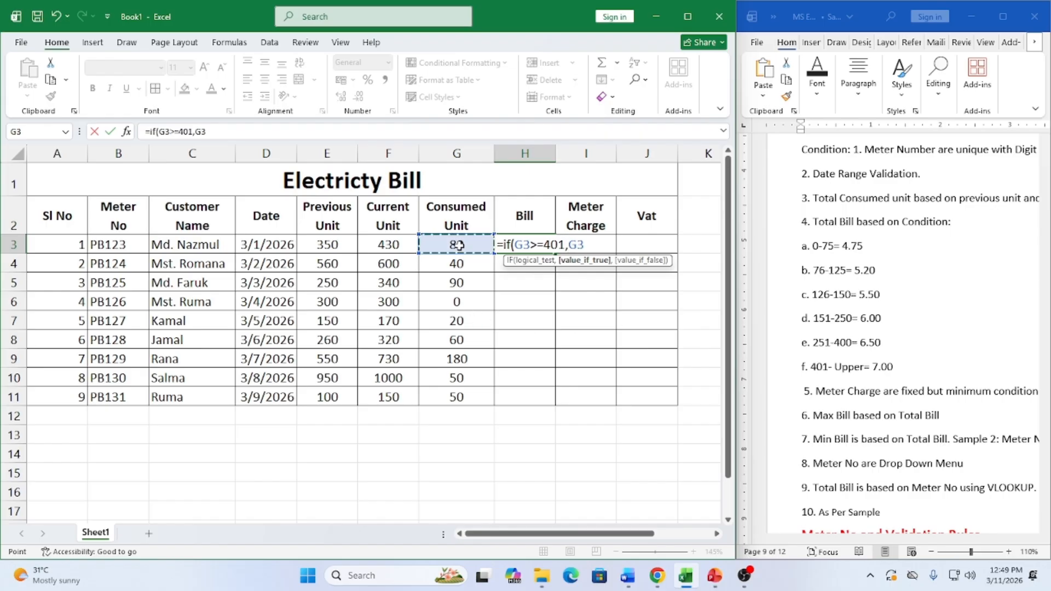
{"action": "type", "text": "*7,if("}
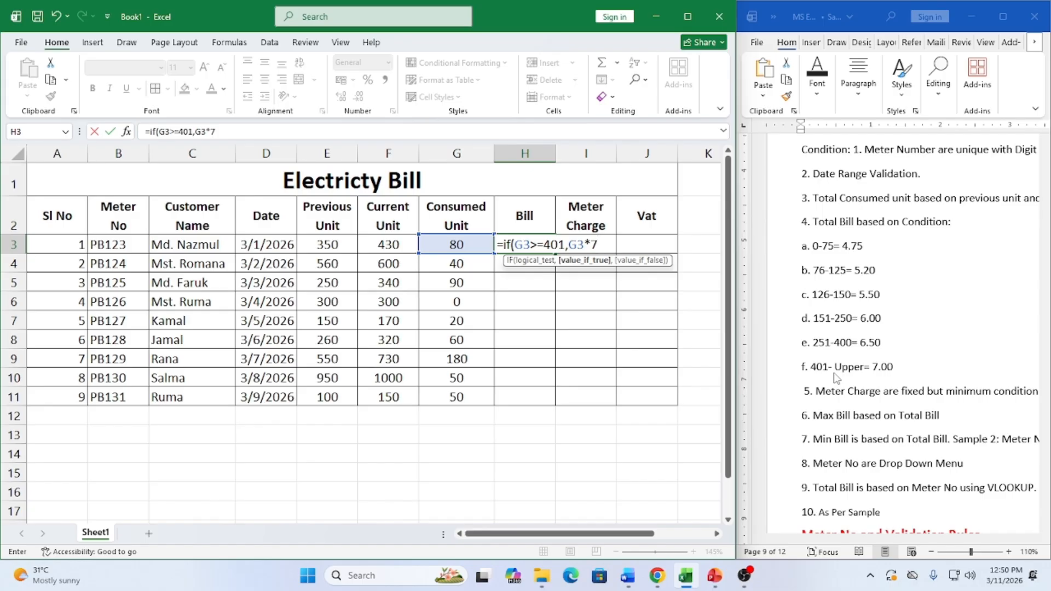
Add a nested tier to the H3 formula charging G3*6.5 when usage is at least 251 units
{"action": "type", "text": ","}
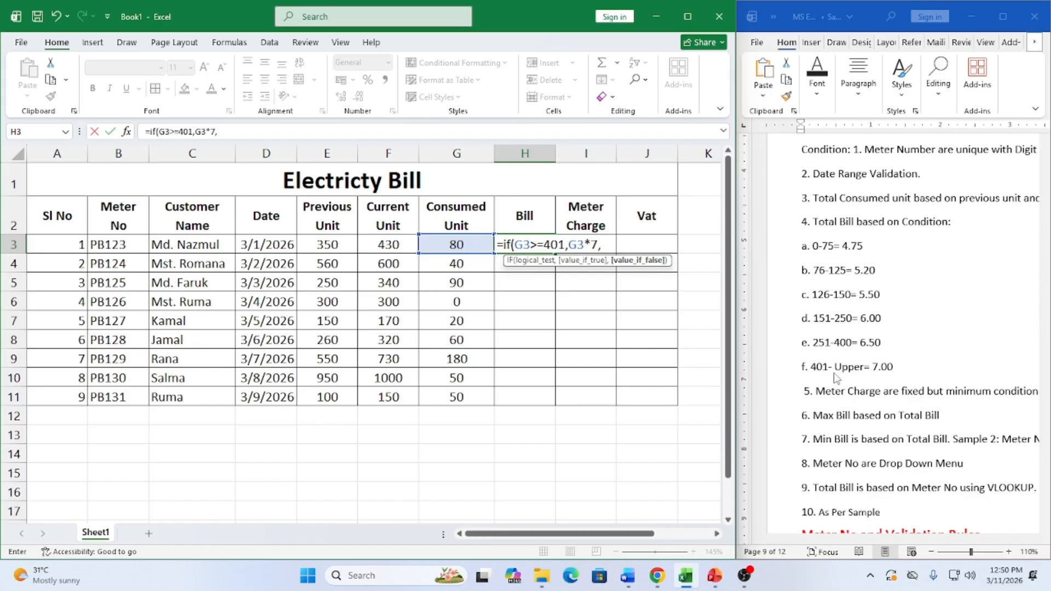
{"action": "type", "text": "if"}
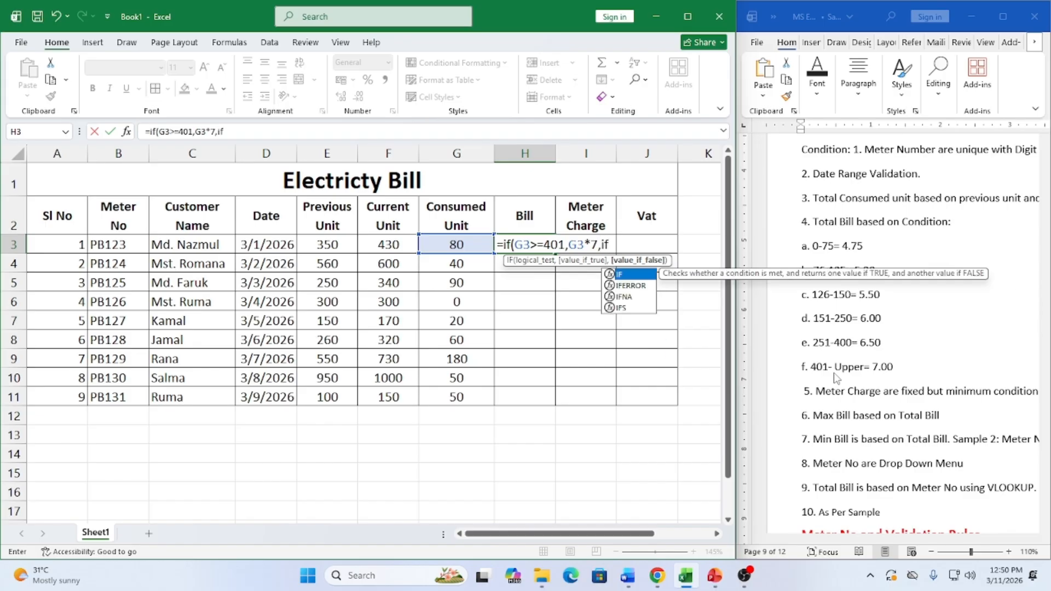
{"action": "type", "text": "("}
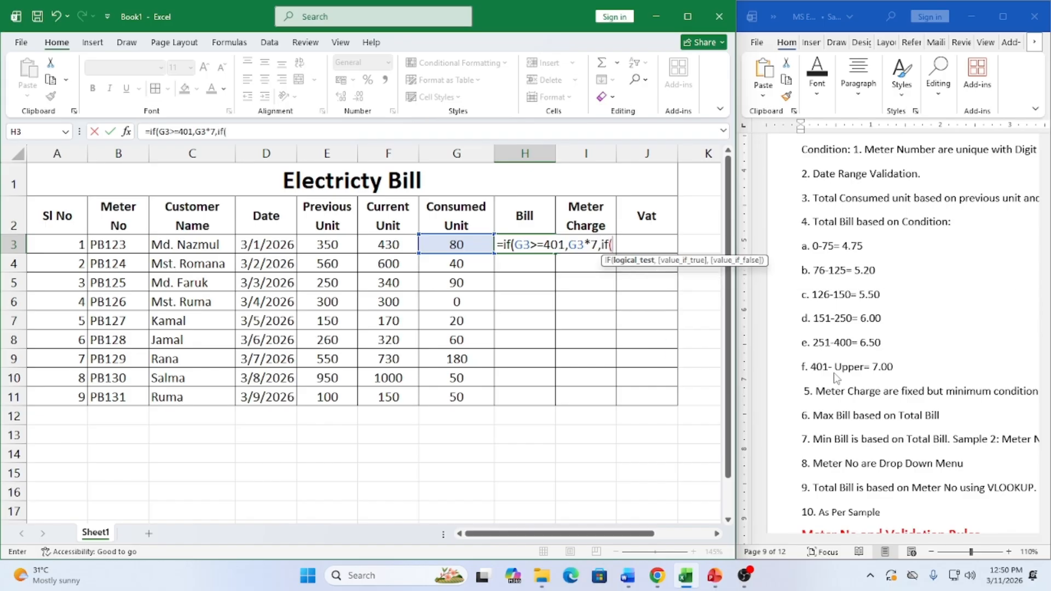
{"action": "left_click", "coordinate": [452, 243]}
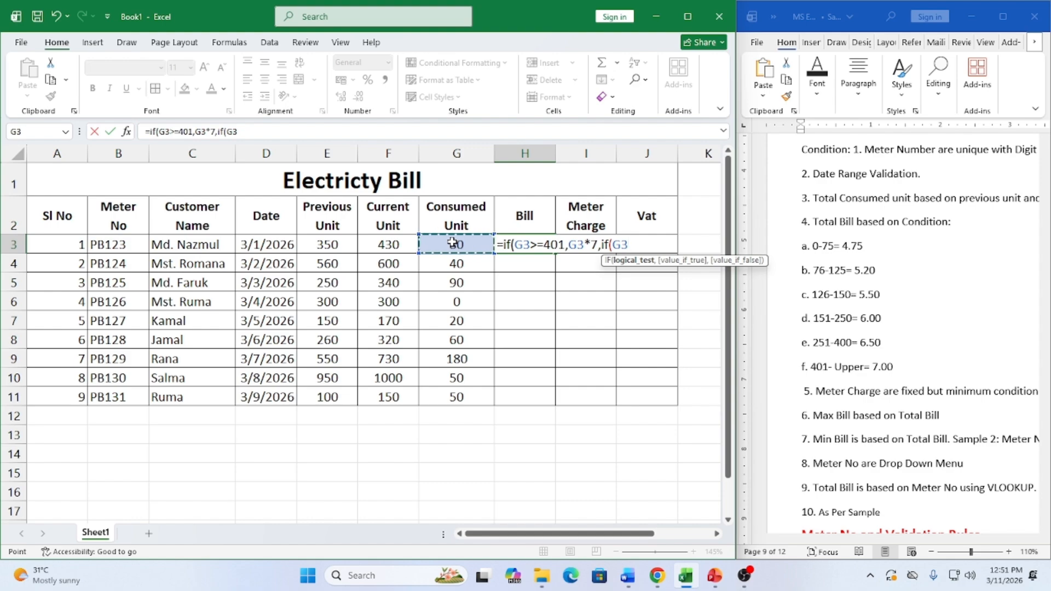
{"action": "type", "text": ">=251"}
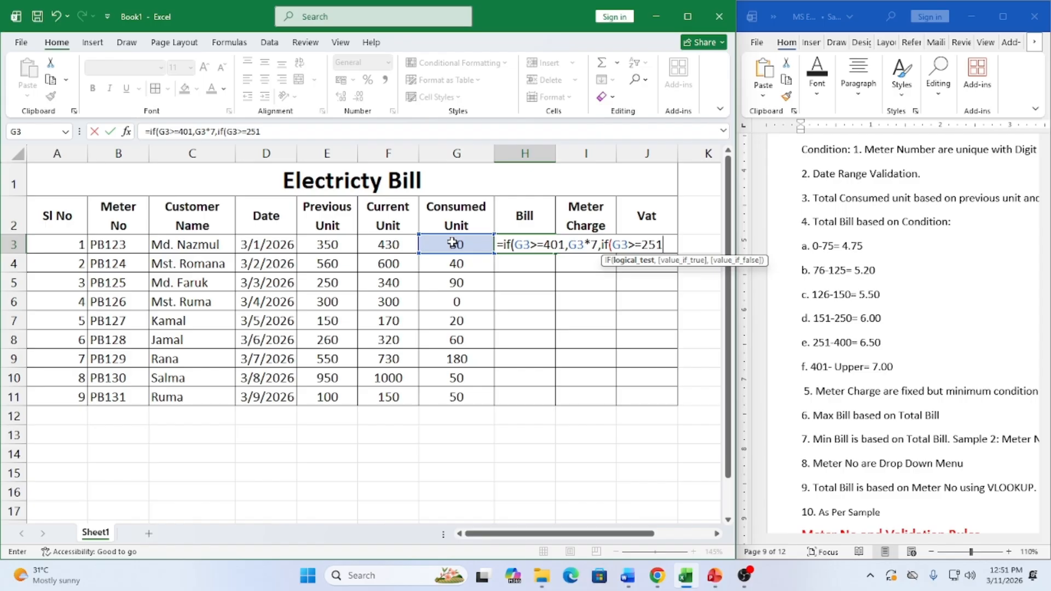
{"action": "type", "text": ","}
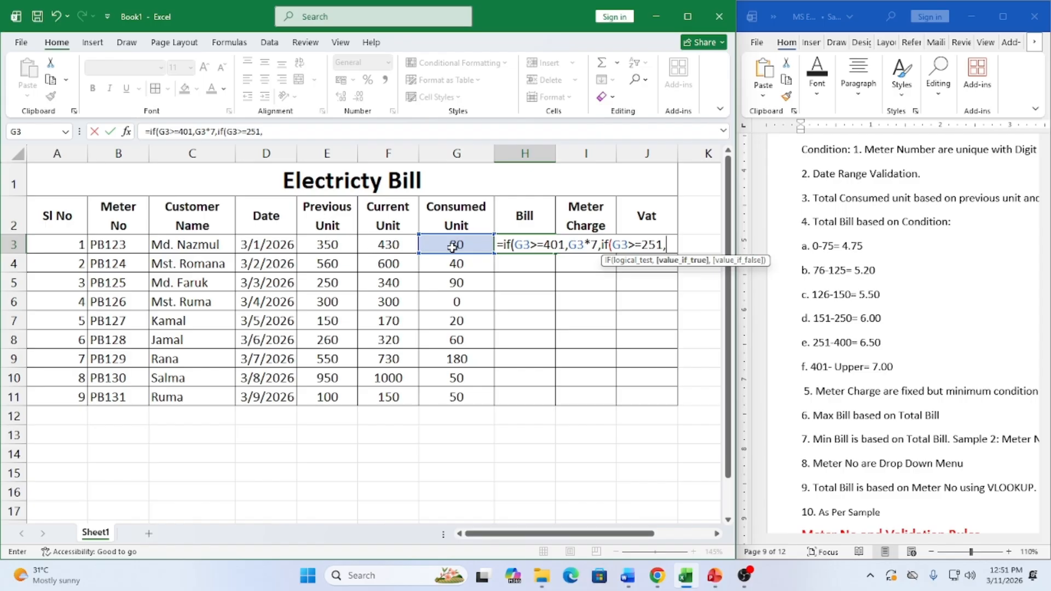
{"action": "left_click", "coordinate": [452, 247]}
{"action": "type", "text": "*"}
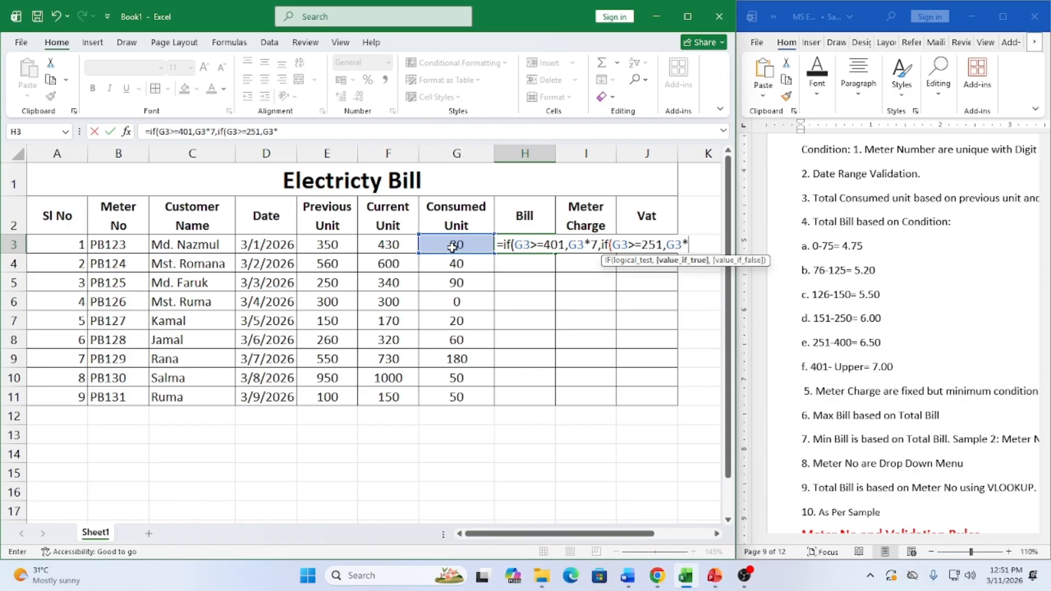
{"action": "type", "text": "6.5,"}
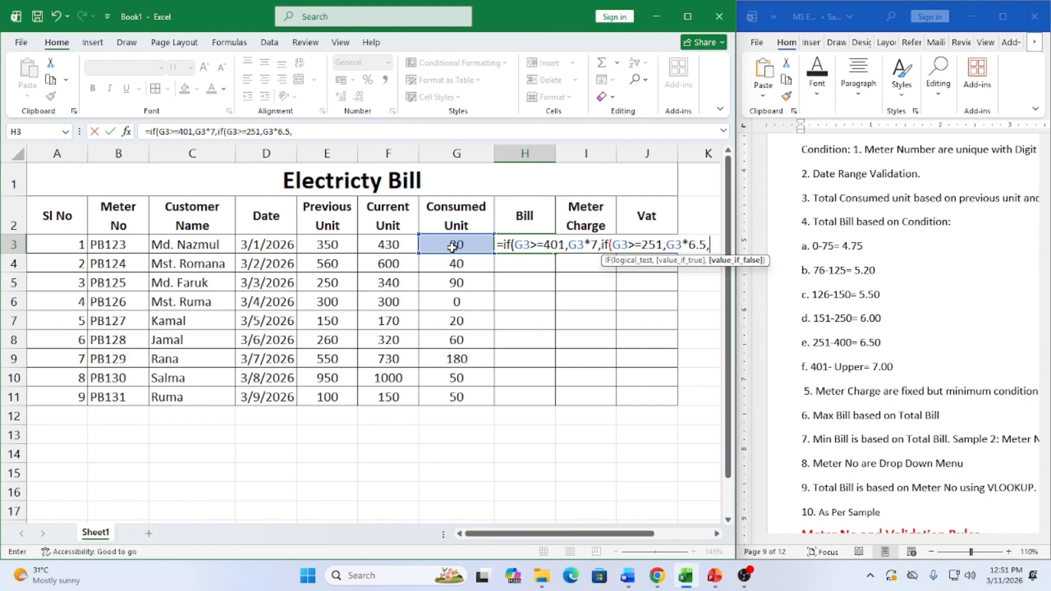
Add the next tier charging G3*6 from 126 units, starting another nested IF
{"action": "type", "text": "if("}
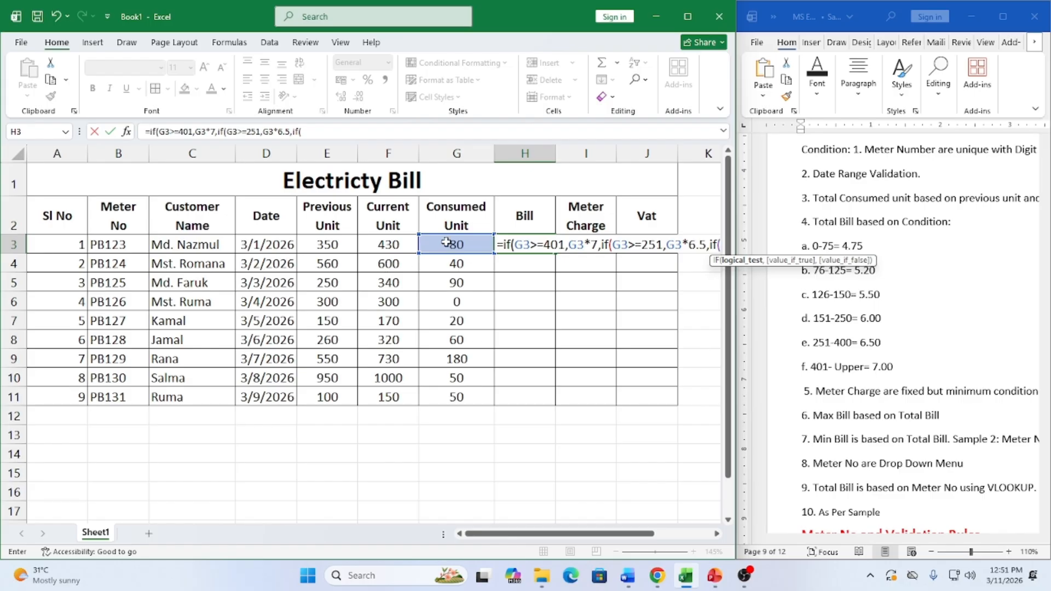
{"action": "left_click", "coordinate": [447, 244]}
{"action": "type", "text": ">="}
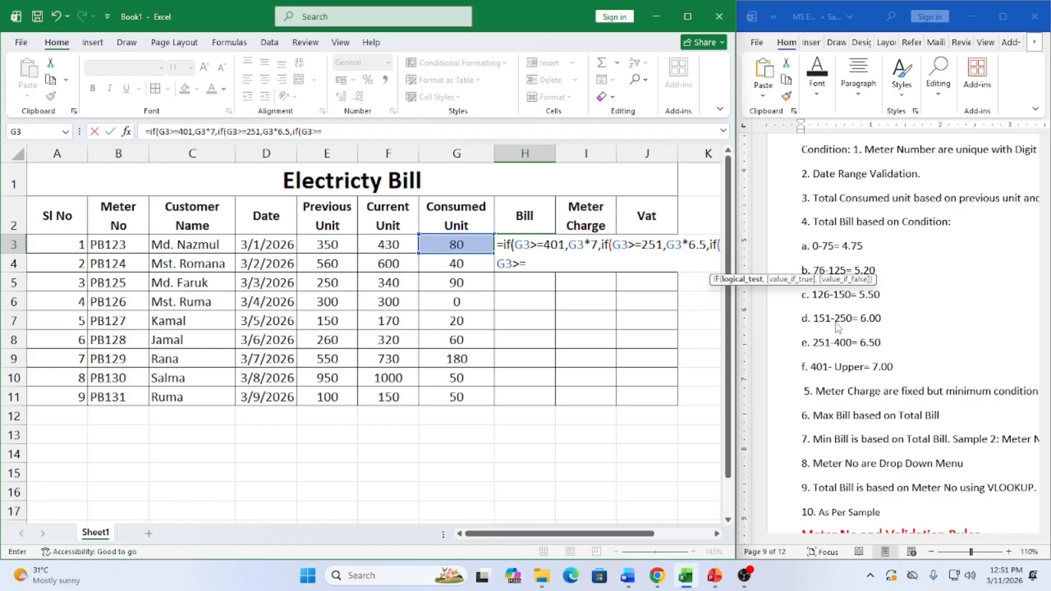
{"action": "type", "text": "126"}
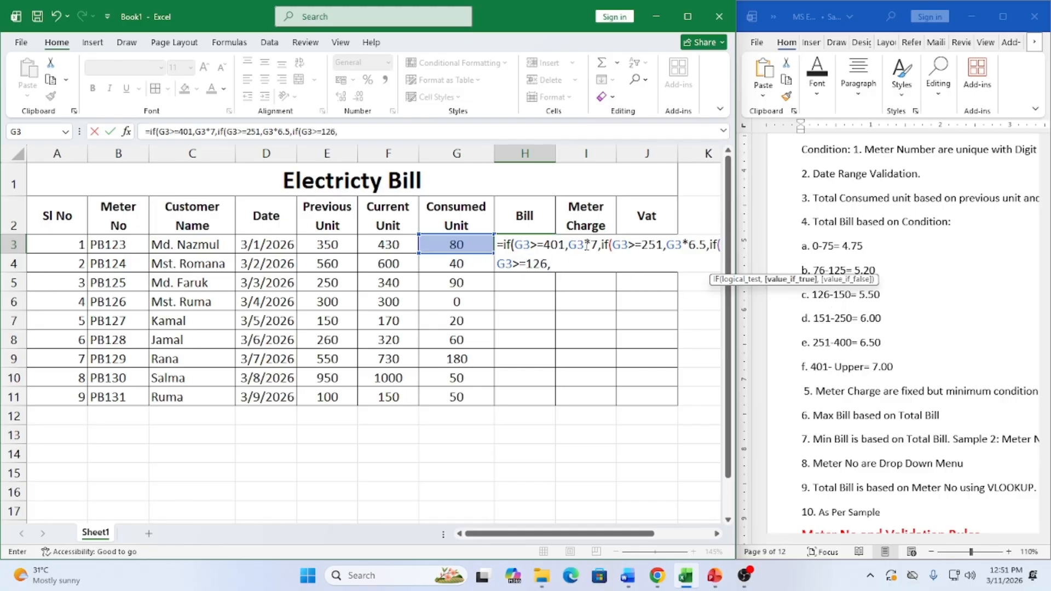
{"action": "type", "text": ","}
{"action": "left_click", "coordinate": [459, 244]}
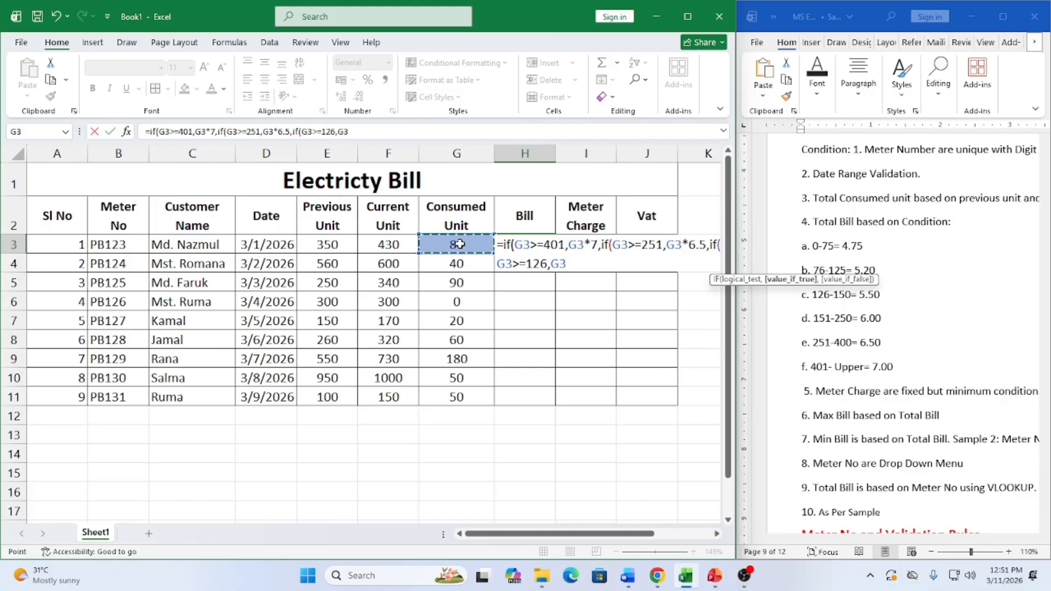
{"action": "type", "text": "*6,"}
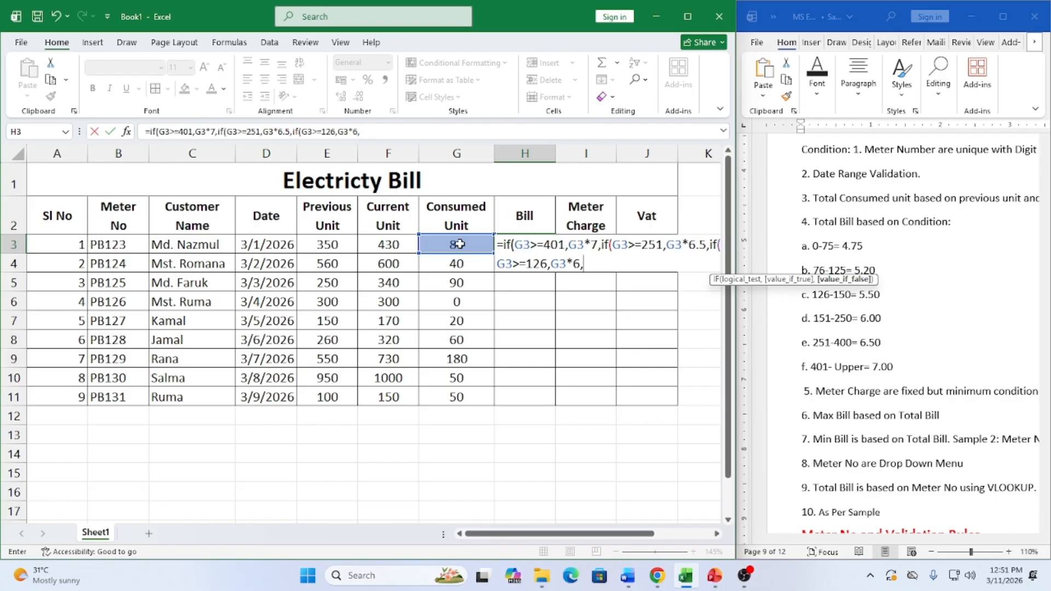
{"action": "type", "text": "if("}
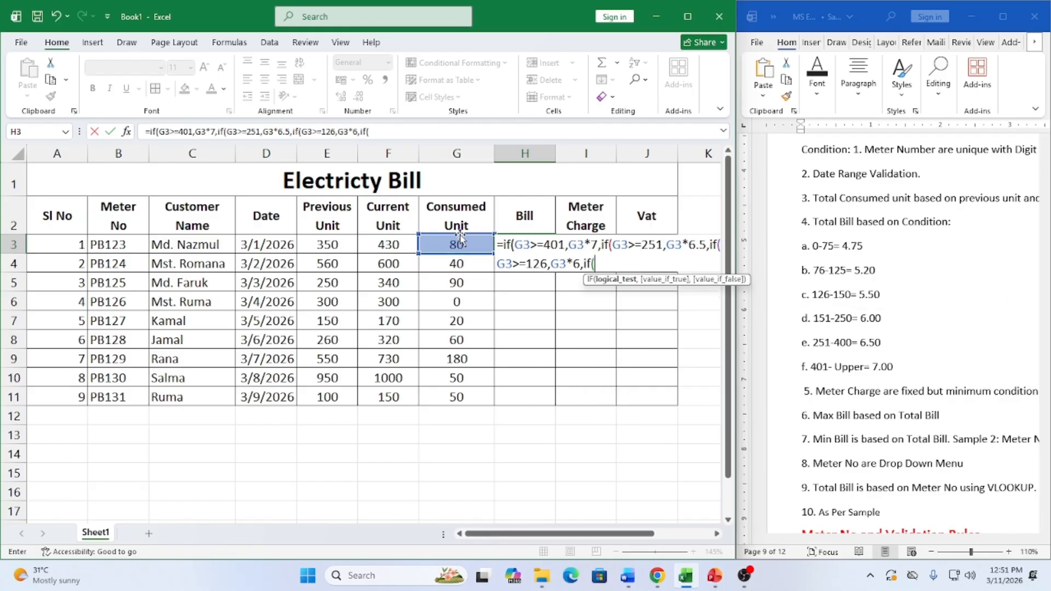
Add the 76-unit tier charging G3*5.20, fixing the mistyped multiplier
{"action": "left_click", "coordinate": [458, 240]}
{"action": "type", "text": ">"}
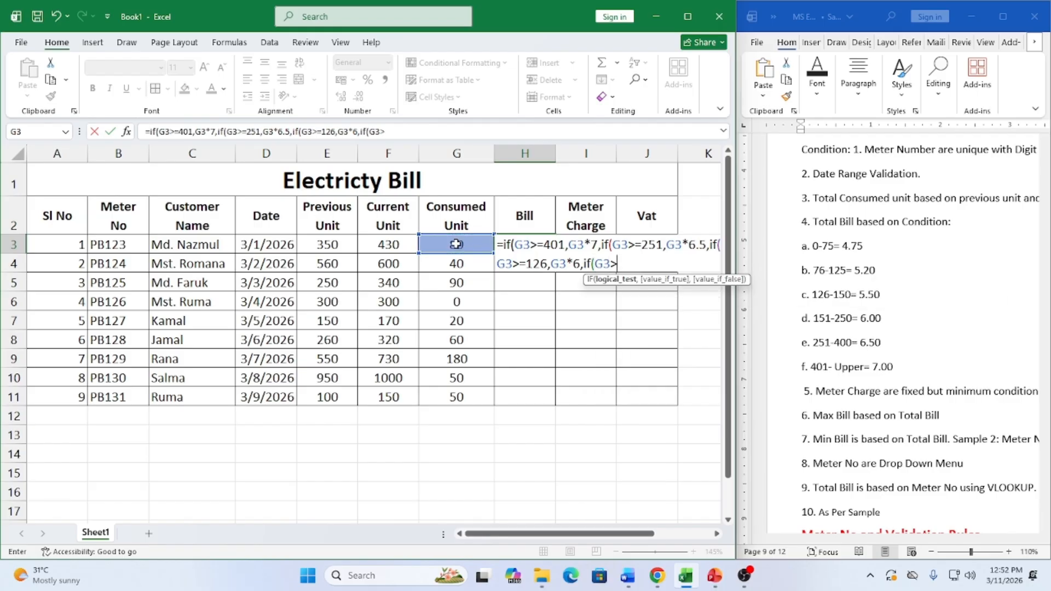
{"action": "type", "text": "="}
{"action": "type", "text": "76,"}
{"action": "left_click", "coordinate": [438, 244]}
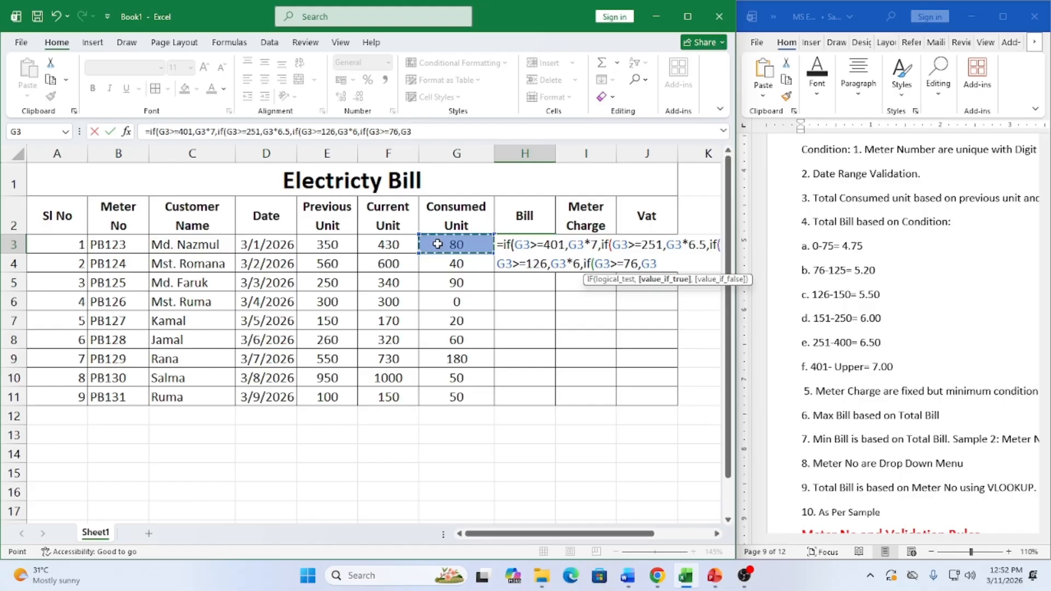
{"action": "type", "text": "5.20"}
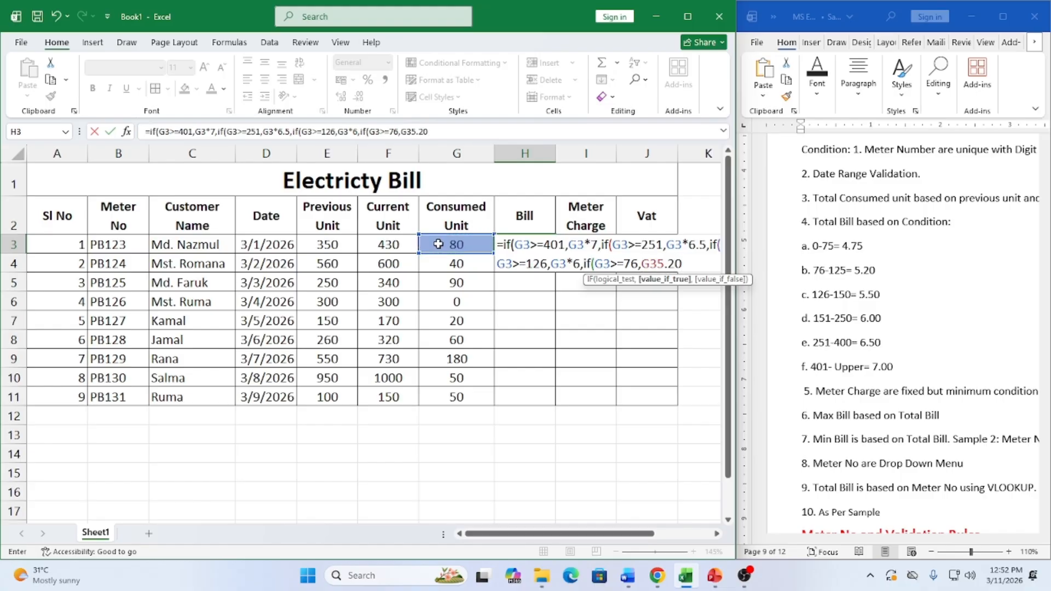
{"action": "key", "text": "BackSpace"}
{"action": "key", "text": "BackSpace"}
{"action": "key", "text": "BackSpace"}
{"action": "key", "text": "BackSpace"}
{"action": "type", "text": "*5.20,"}
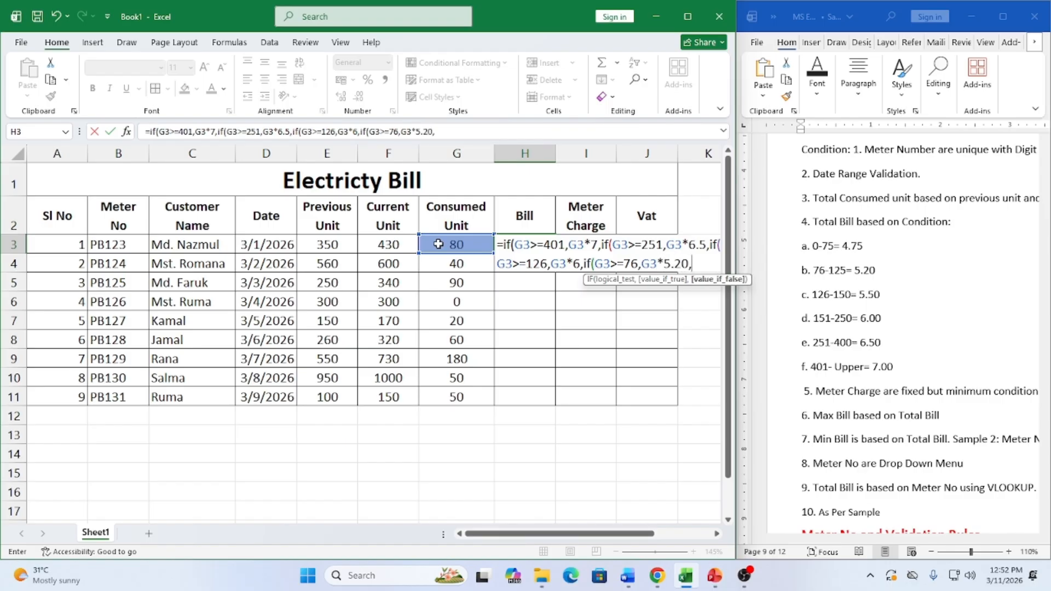
{"action": "type", "text": "if("}
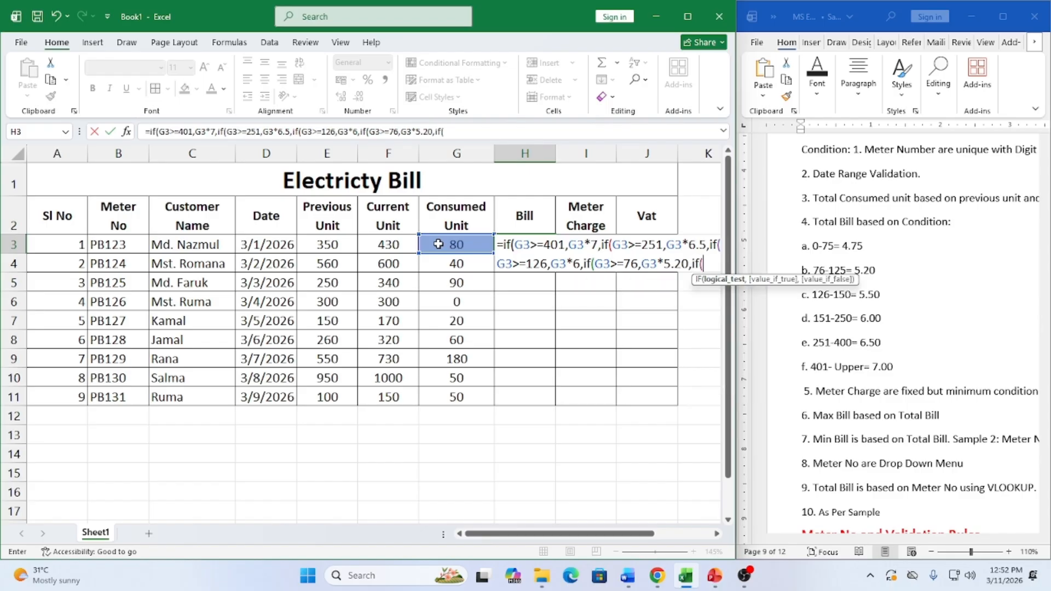
Add the final tier charging G3*4.75 for usage above 0, and close all parentheses
{"action": "left_click", "coordinate": [438, 244]}
{"action": "type", "text": ">"}
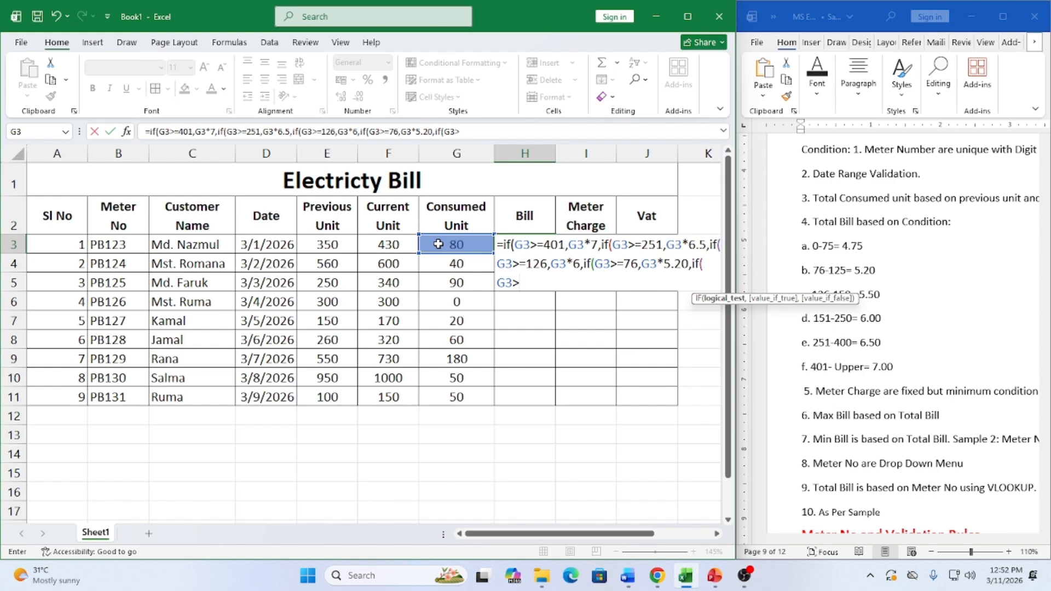
{"action": "type", "text": "0"}
{"action": "type", "text": ","}
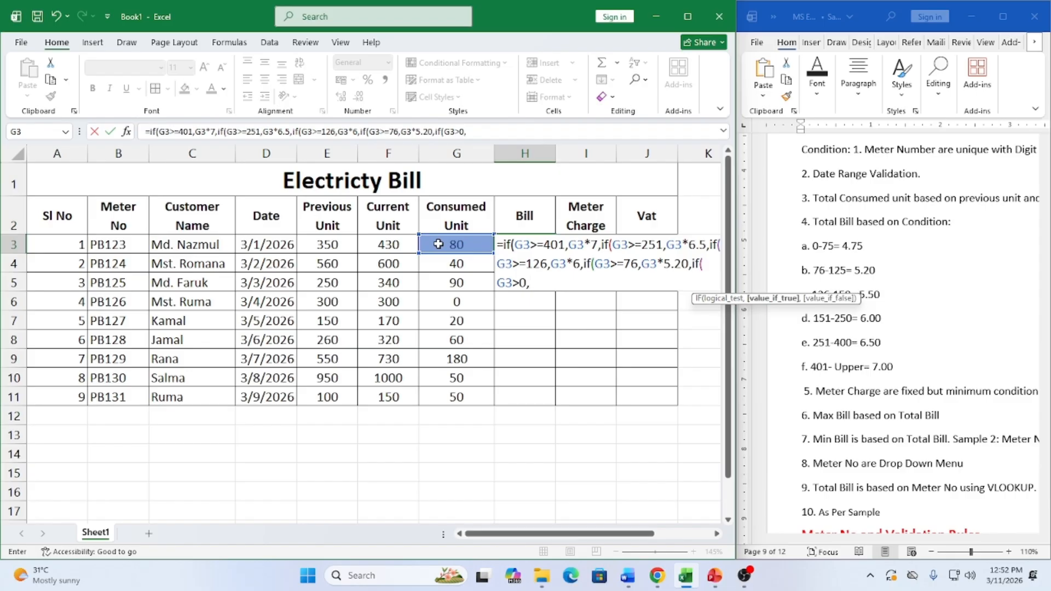
{"action": "left_click", "coordinate": [439, 242]}
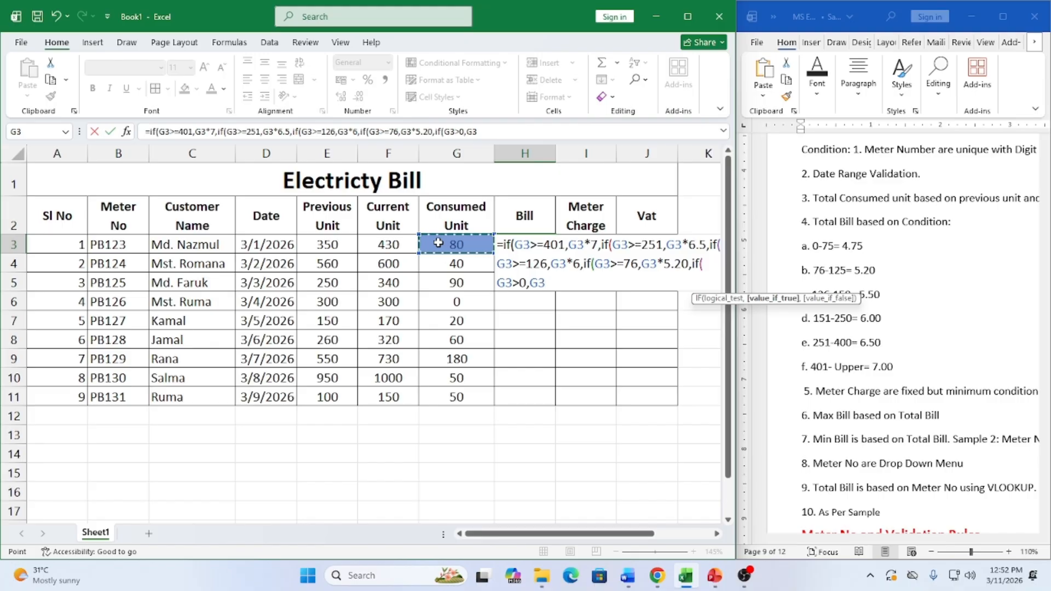
{"action": "type", "text": "*4.75"}
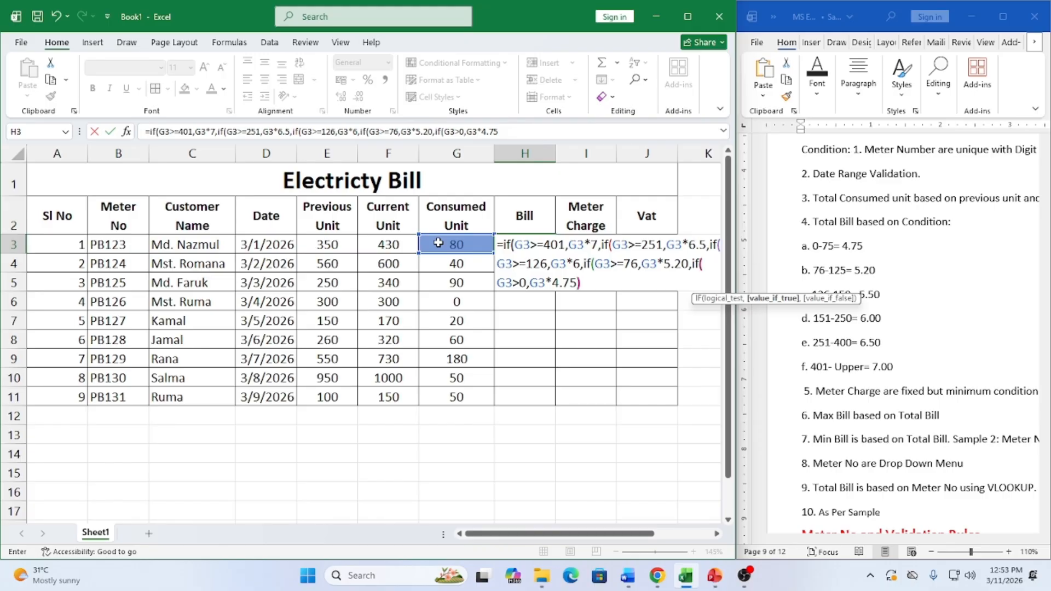
{"action": "type", "text": "))))"}
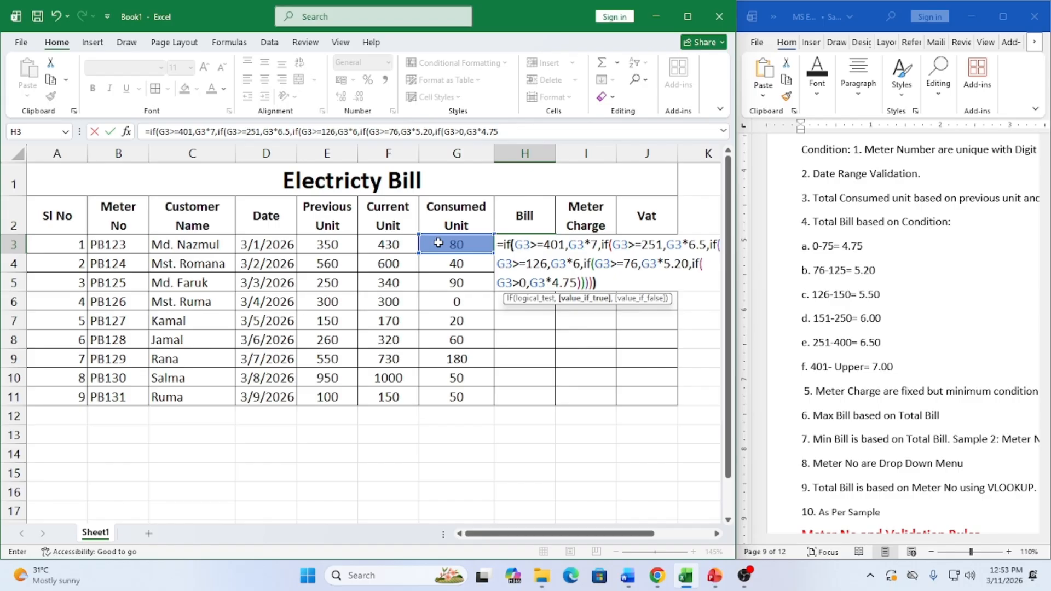
{"action": "type", "text": ")"}
Maximize Excel, change the last condition to G3>=0, and enter the formula so H3 shows 416
{"action": "left_click", "coordinate": [689, 18]}
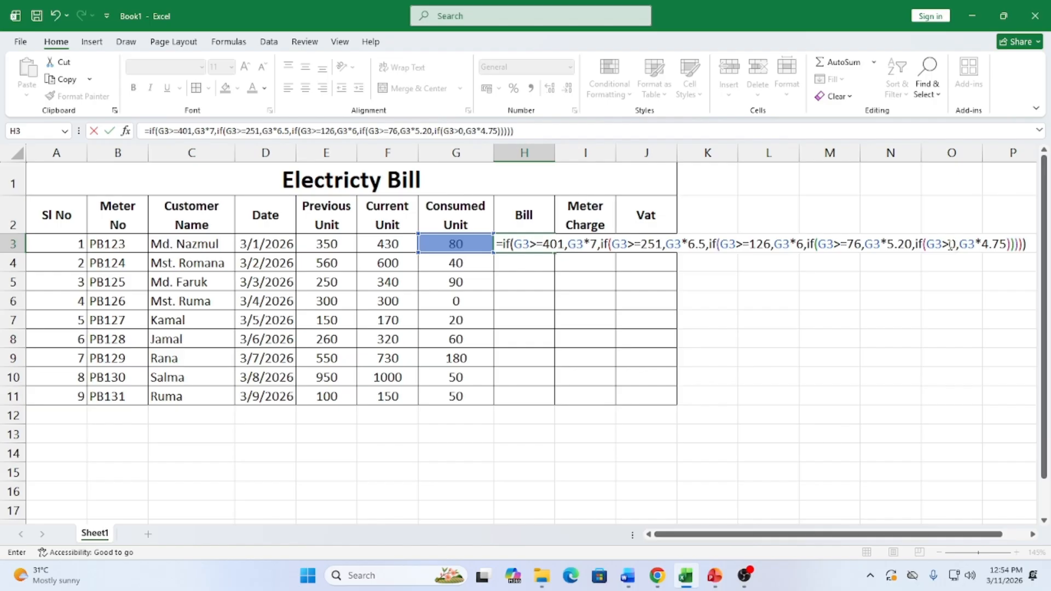
{"action": "left_click", "coordinate": [972, 240]}
{"action": "key", "text": "Left"}
{"action": "key", "text": "Left"}
{"action": "key", "text": "Left"}
{"action": "type", "text": "="}
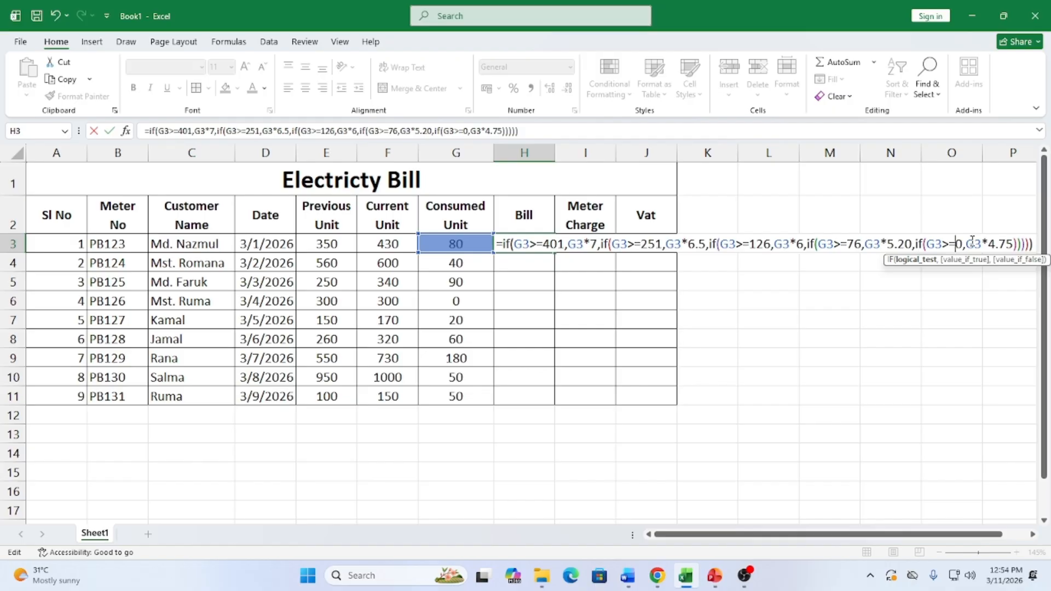
{"action": "key", "text": "Return"}
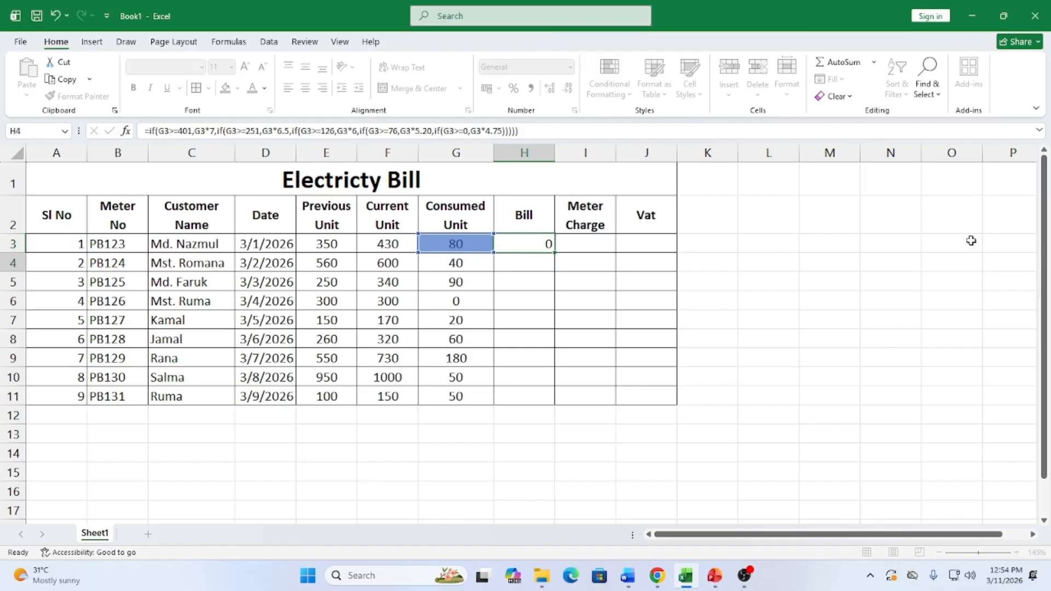
{"action": "left_click", "coordinate": [544, 246]}
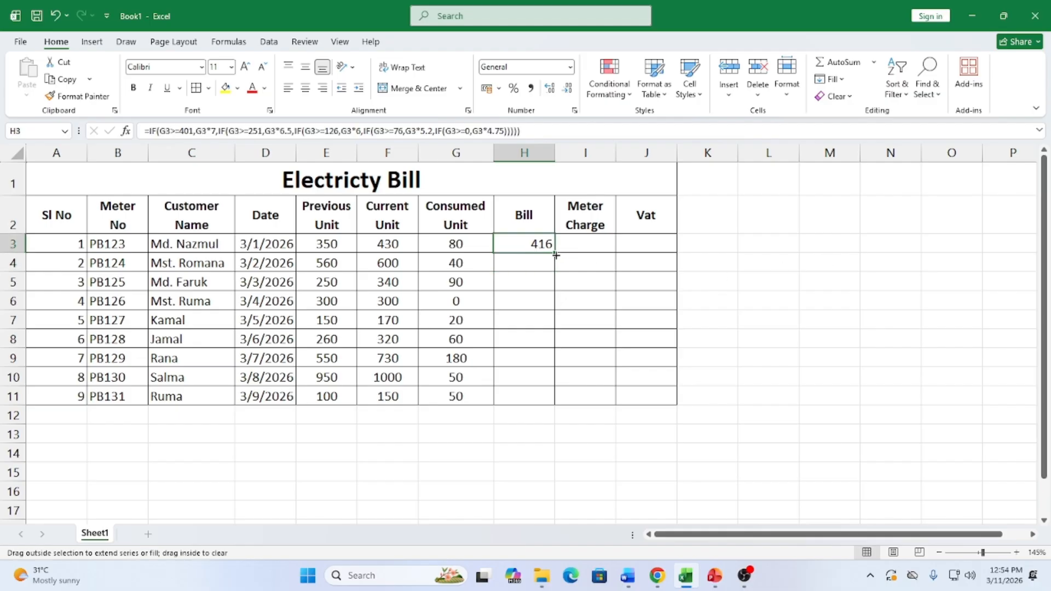
Copy the Bill formula from H3 down to H11, giving bills from 0 to 1080
{"action": "double_click", "coordinate": [555, 255]}
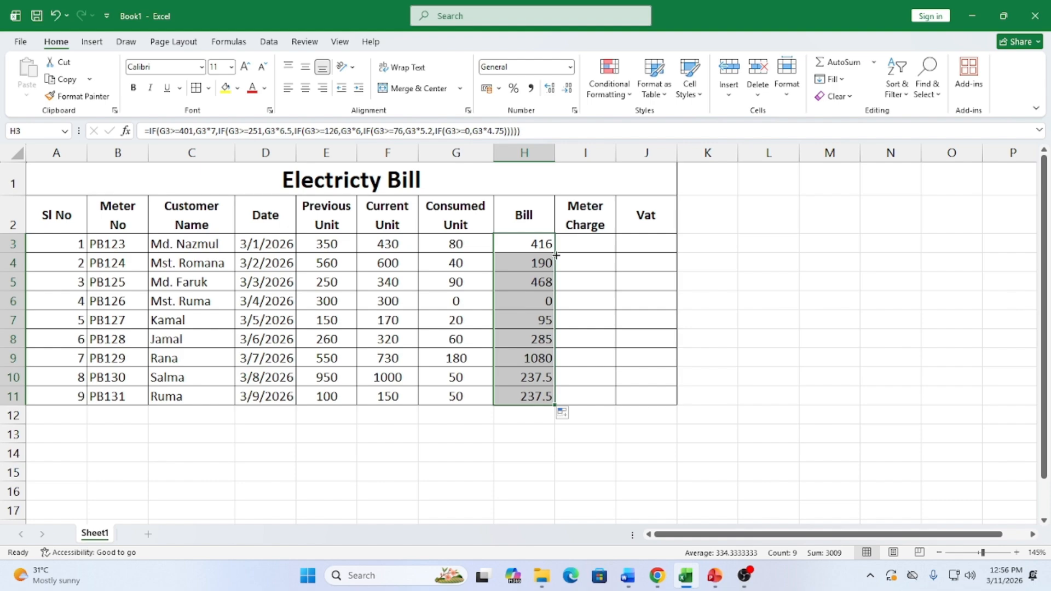
{"action": "left_click", "coordinate": [588, 243]}
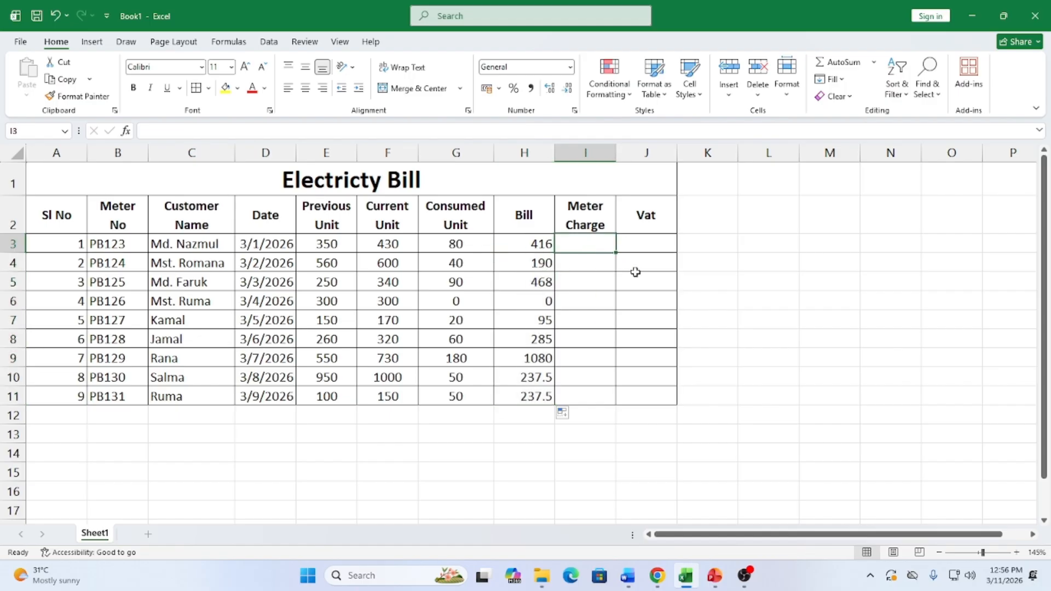
{"action": "left_click", "coordinate": [629, 580]}
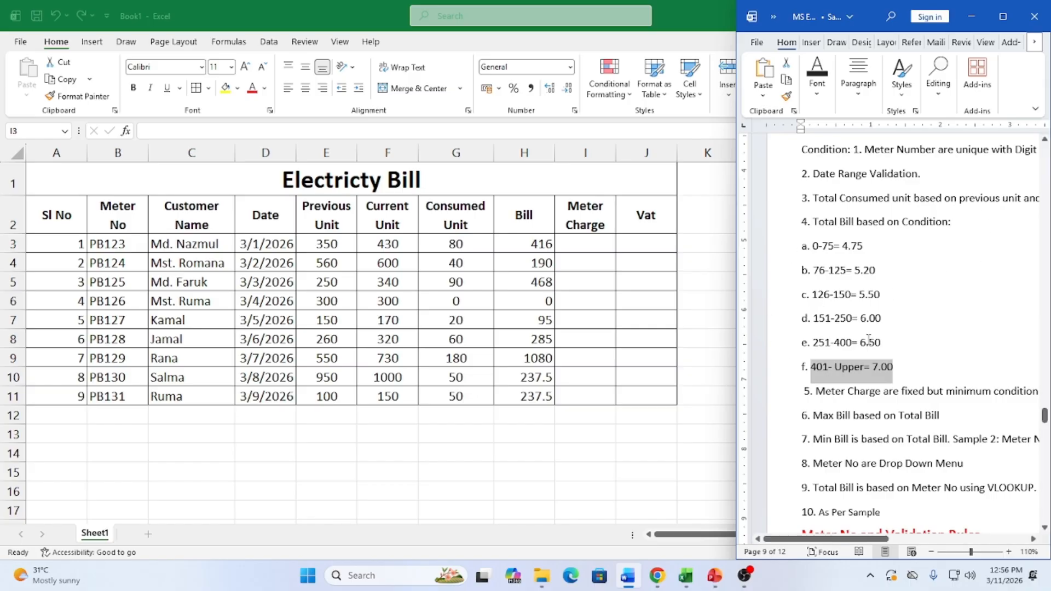
{"action": "scroll", "coordinate": [868, 339], "scroll_direction": "down", "scroll_amount": 1}
{"action": "scroll", "coordinate": [866, 348], "scroll_direction": "down", "scroll_amount": 1}
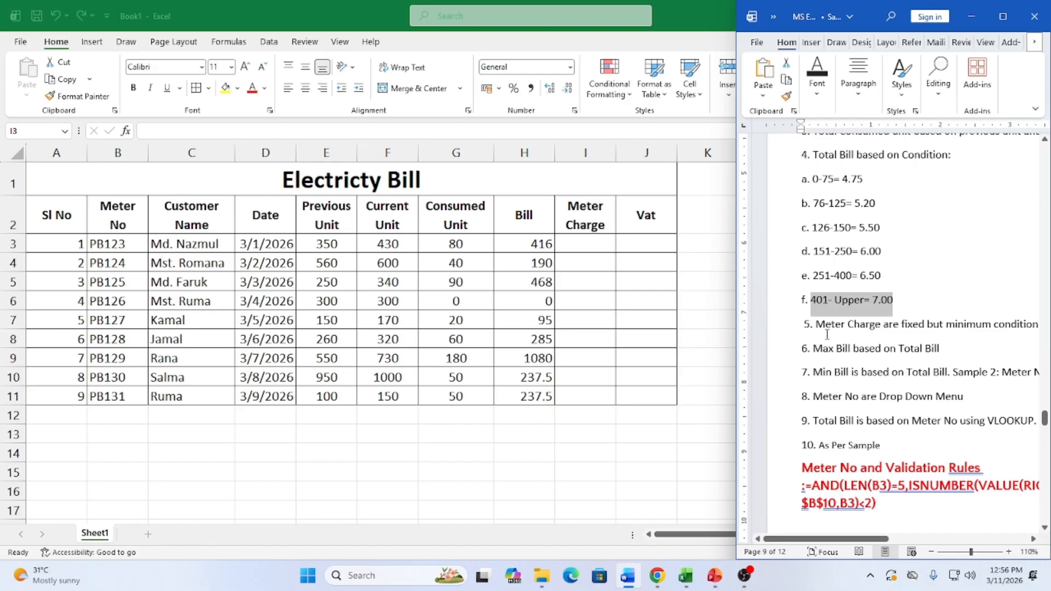
{"action": "left_click_drag", "start_coordinate": [815, 324], "coordinate": [1021, 314]}
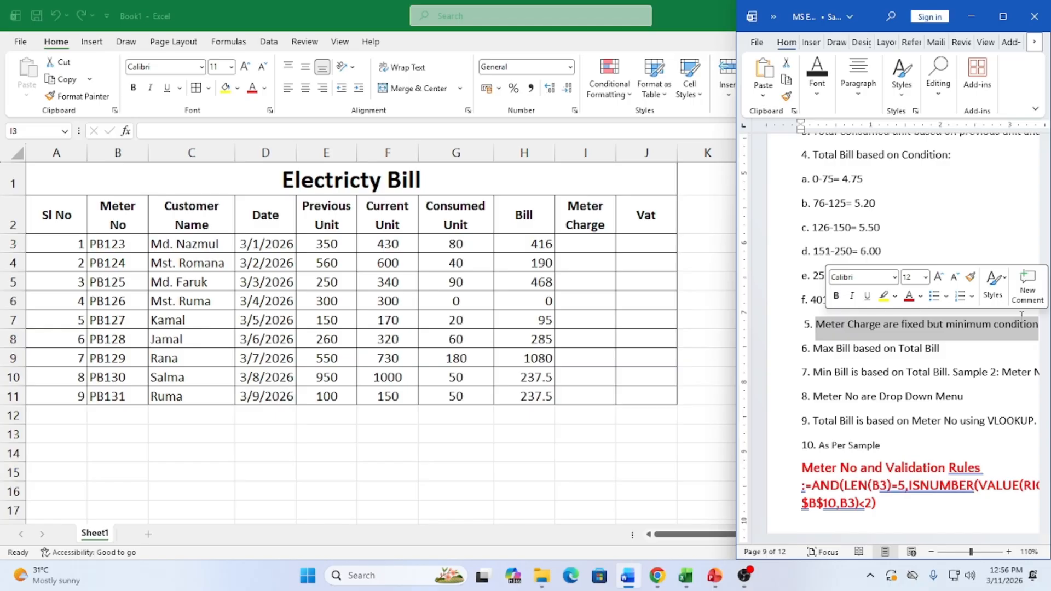
{"action": "left_click", "coordinate": [597, 246]}
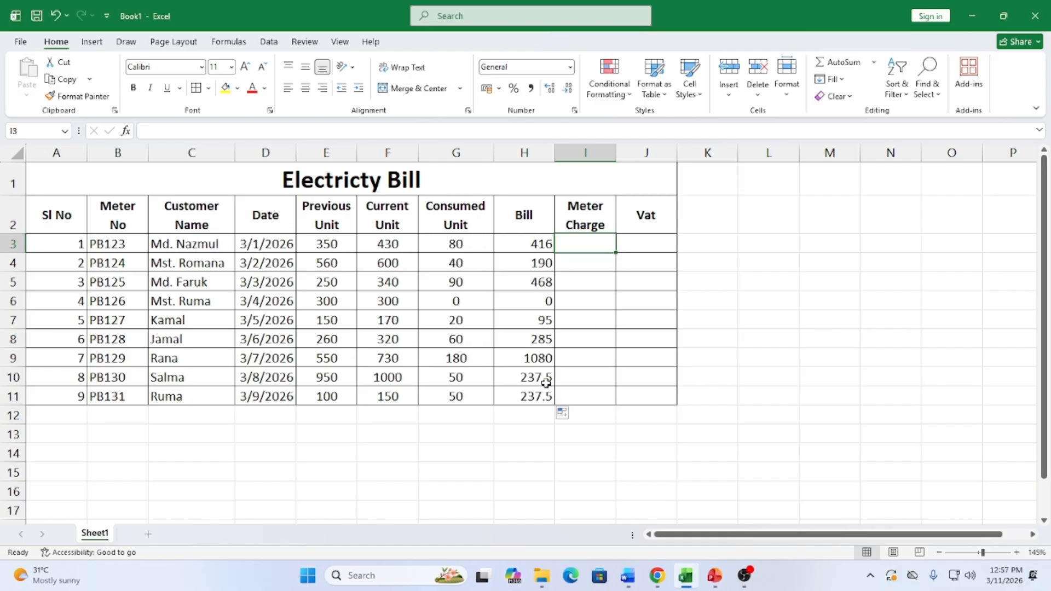
Enter =IF(G3>=1,100,0) in I3 so the first Meter Charge shows 100
{"action": "type", "text": "="}
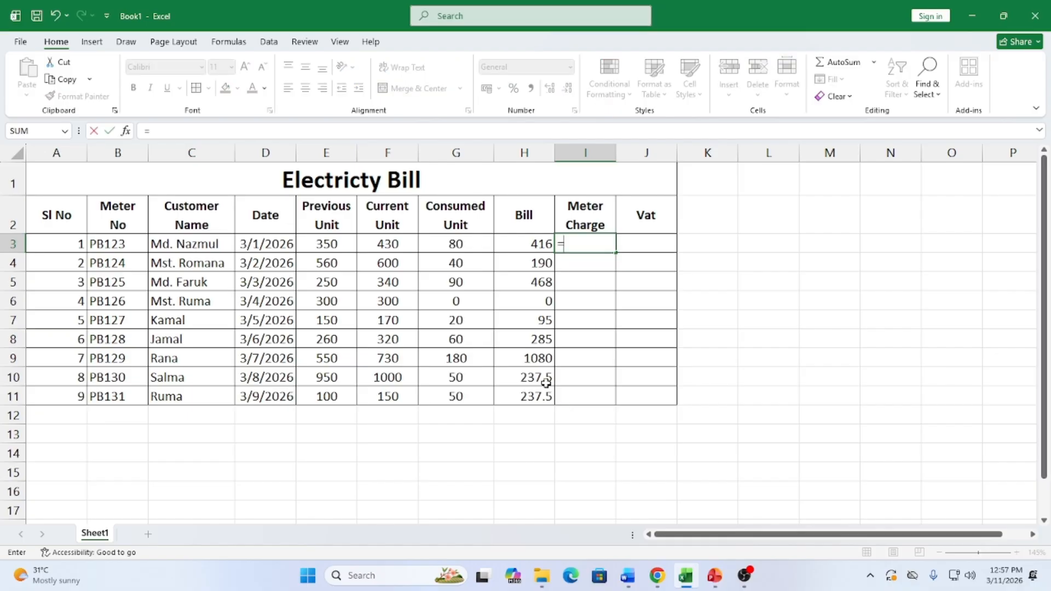
{"action": "type", "text": "if("}
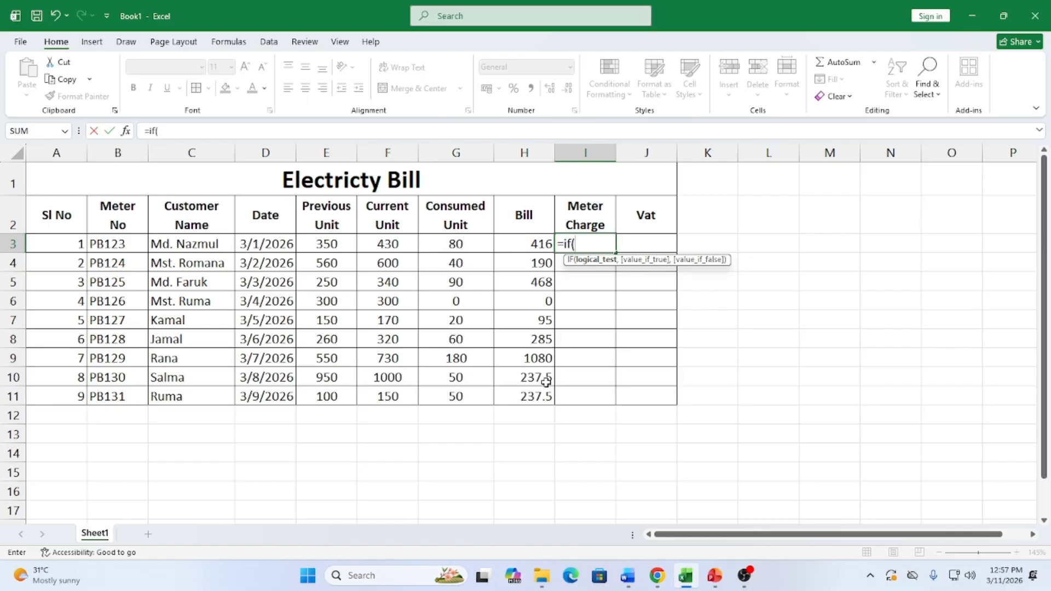
{"action": "left_click", "coordinate": [460, 245]}
{"action": "type", "text": ">"}
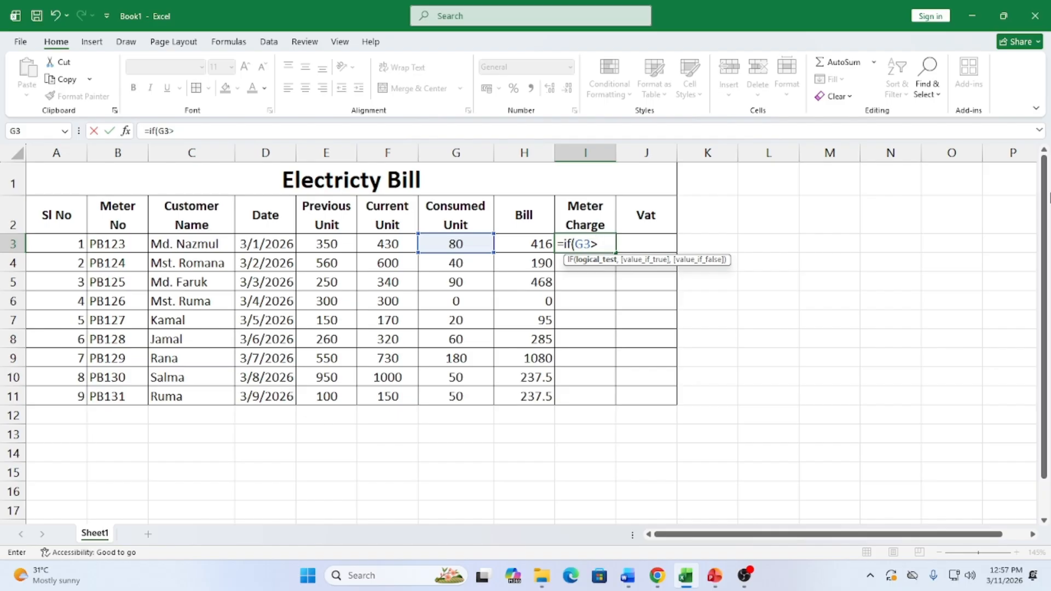
{"action": "type", "text": "=1"}
{"action": "type", "text": ",100"}
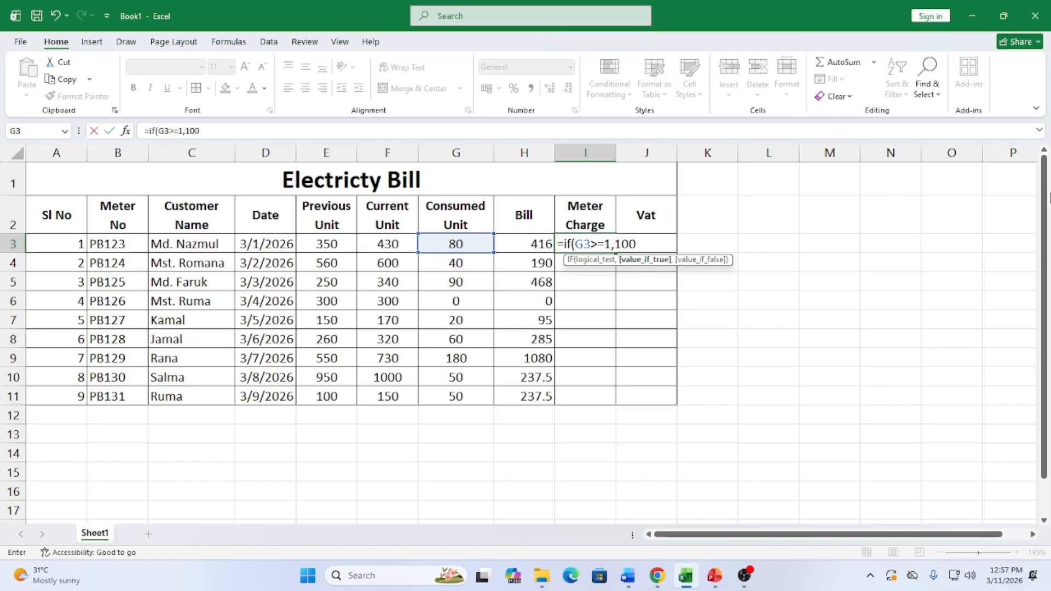
{"action": "type", "text": ",0"}
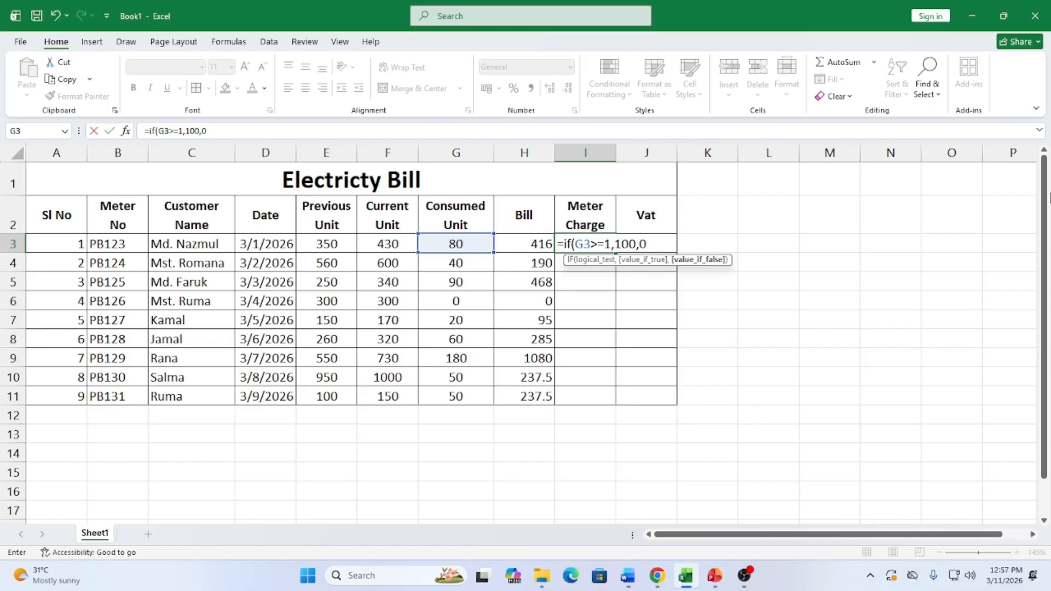
{"action": "type", "text": ")"}
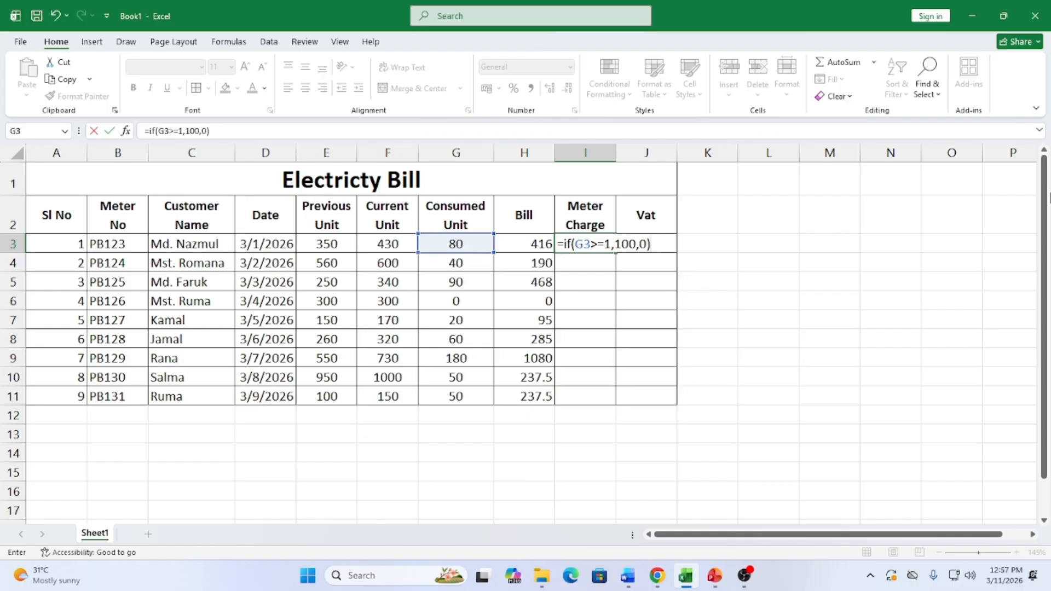
{"action": "key", "text": "Return"}
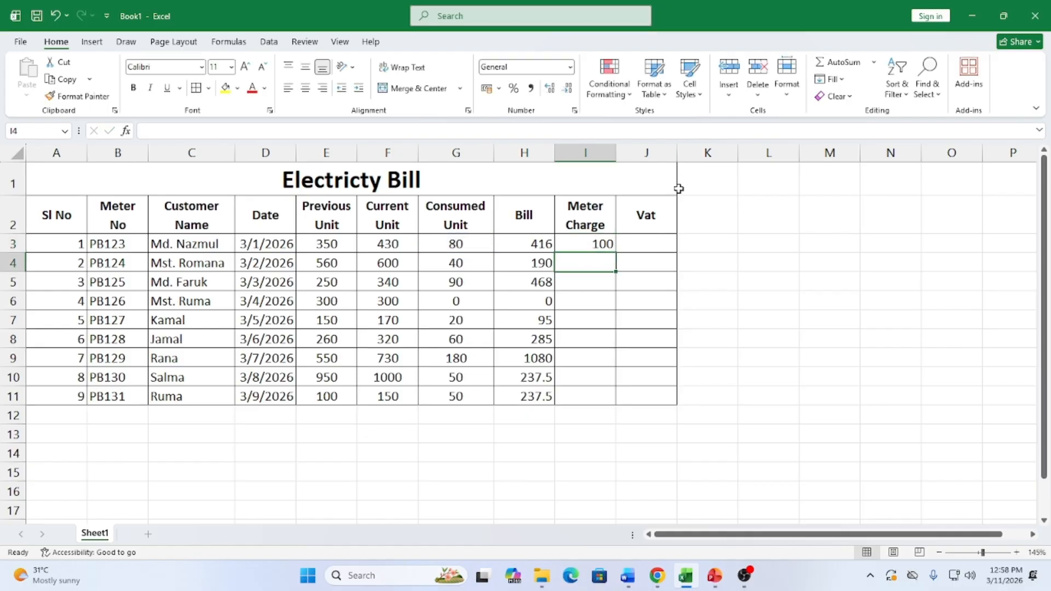
Fill the Meter Charge formula down I3:I11 and confirm row 6 with zero usage gets 0
{"action": "left_click", "coordinate": [597, 244]}
{"action": "left_click_drag", "start_coordinate": [618, 252], "coordinate": [621, 413]}
{"action": "left_click_drag", "start_coordinate": [456, 301], "coordinate": [602, 300]}
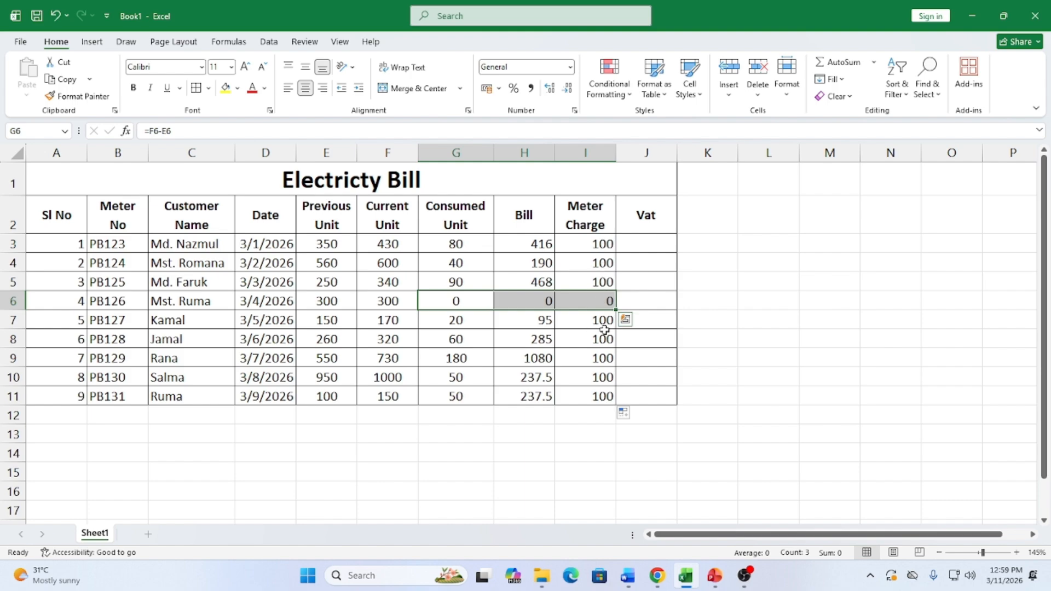
{"action": "left_click", "coordinate": [647, 246]}
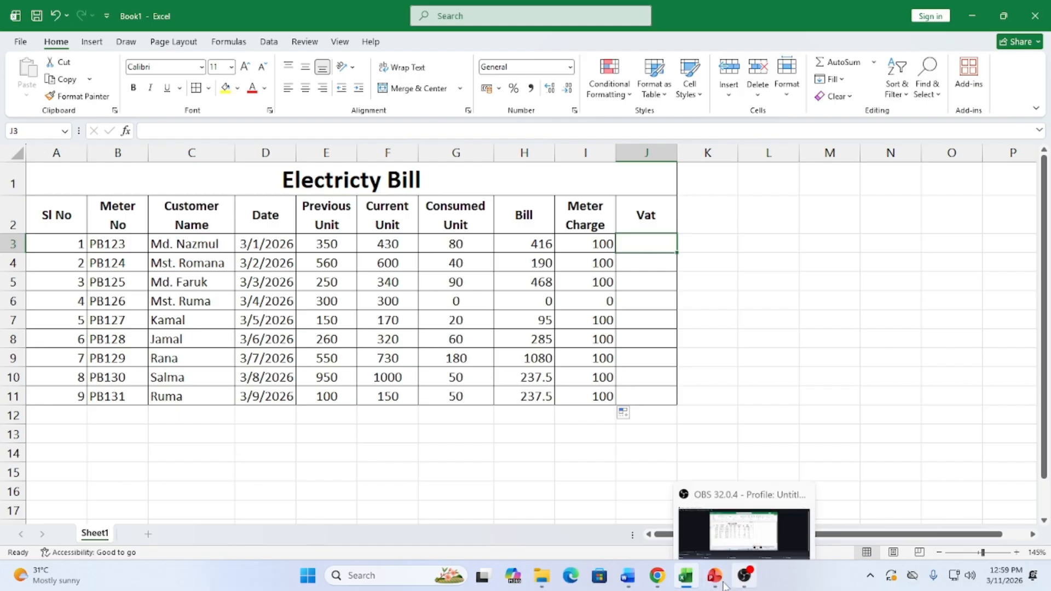
{"action": "left_click", "coordinate": [638, 576]}
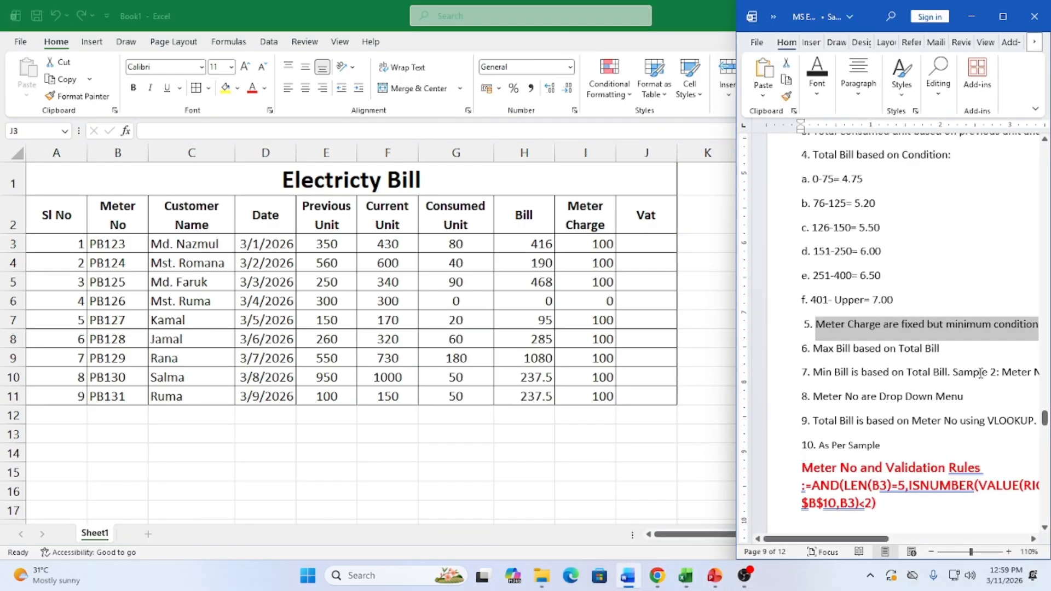
{"action": "scroll", "coordinate": [885, 413], "scroll_direction": "down", "scroll_amount": 1}
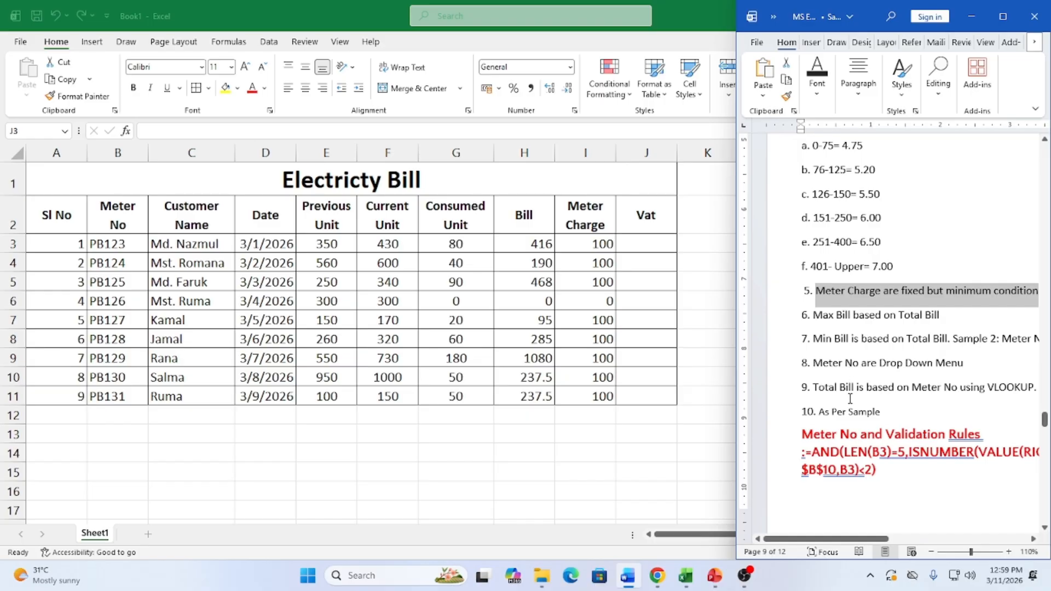
{"action": "scroll", "coordinate": [865, 372], "scroll_direction": "up", "scroll_amount": 3}
{"action": "scroll", "coordinate": [881, 377], "scroll_direction": "down", "scroll_amount": 2}
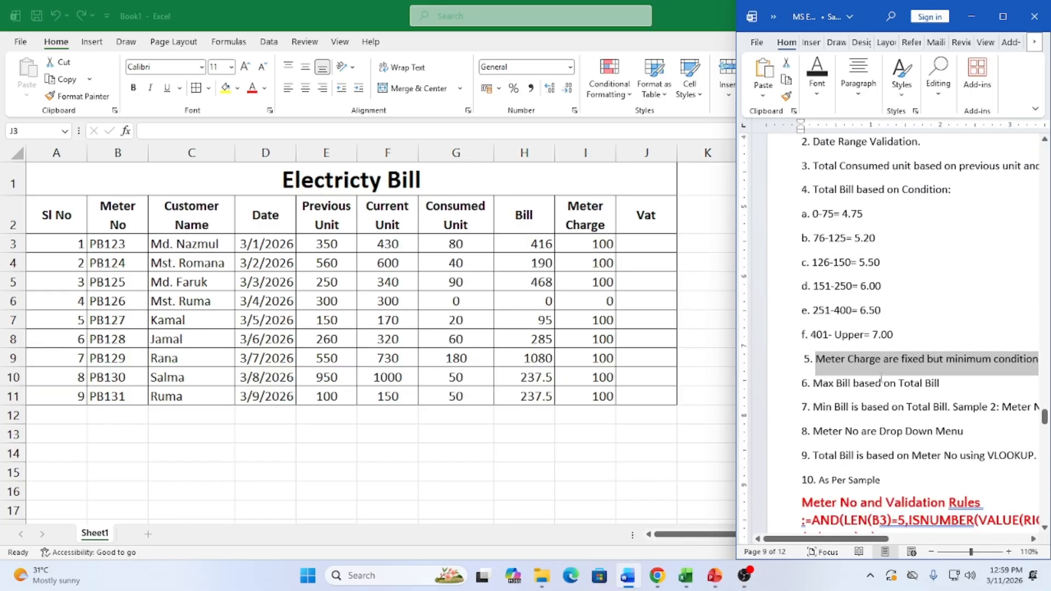
{"action": "left_click", "coordinate": [1002, 17]}
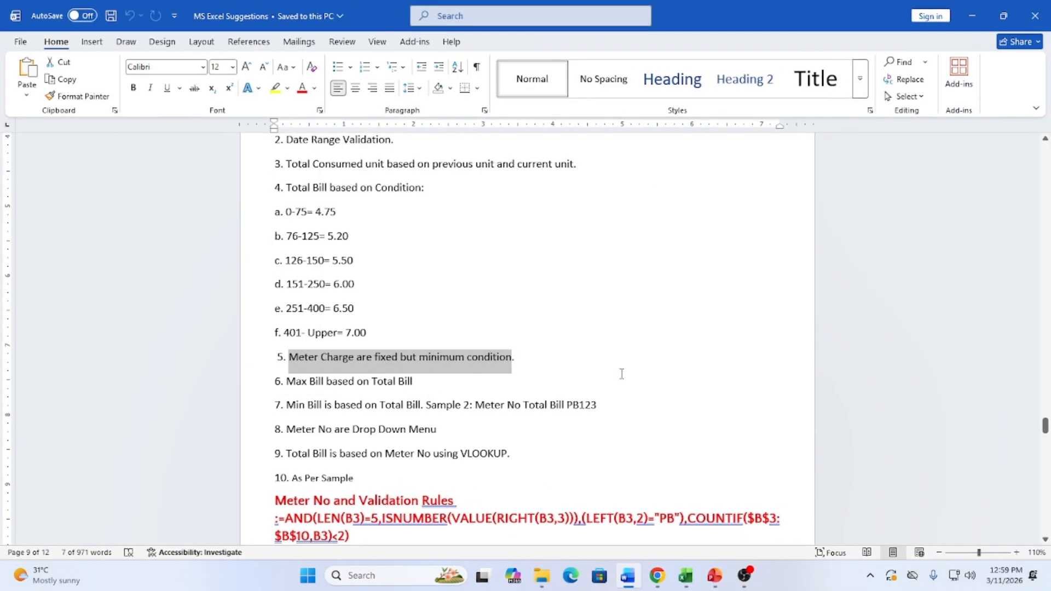
{"action": "left_click_drag", "start_coordinate": [288, 428], "coordinate": [446, 430]}
{"action": "left_click_drag", "start_coordinate": [287, 405], "coordinate": [596, 403]}
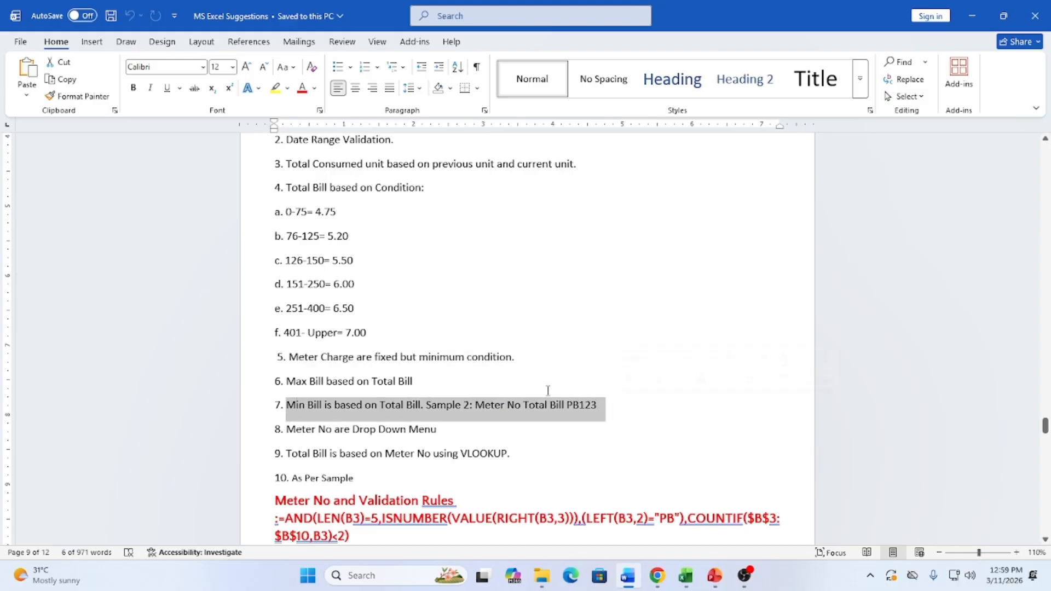
{"action": "left_click_drag", "start_coordinate": [288, 381], "coordinate": [483, 392]}
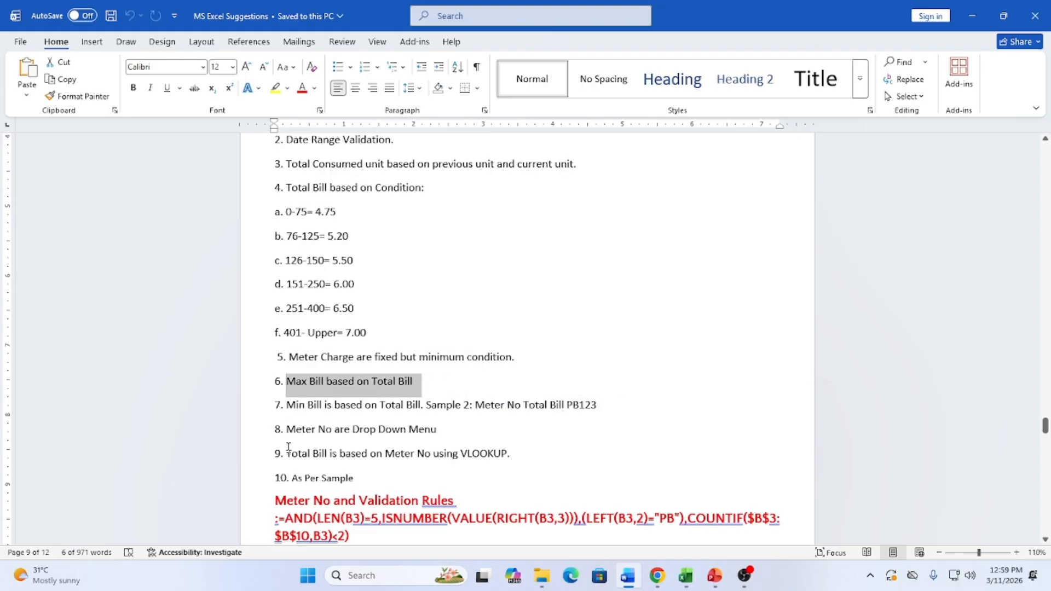
{"action": "left_click_drag", "start_coordinate": [289, 431], "coordinate": [444, 433]}
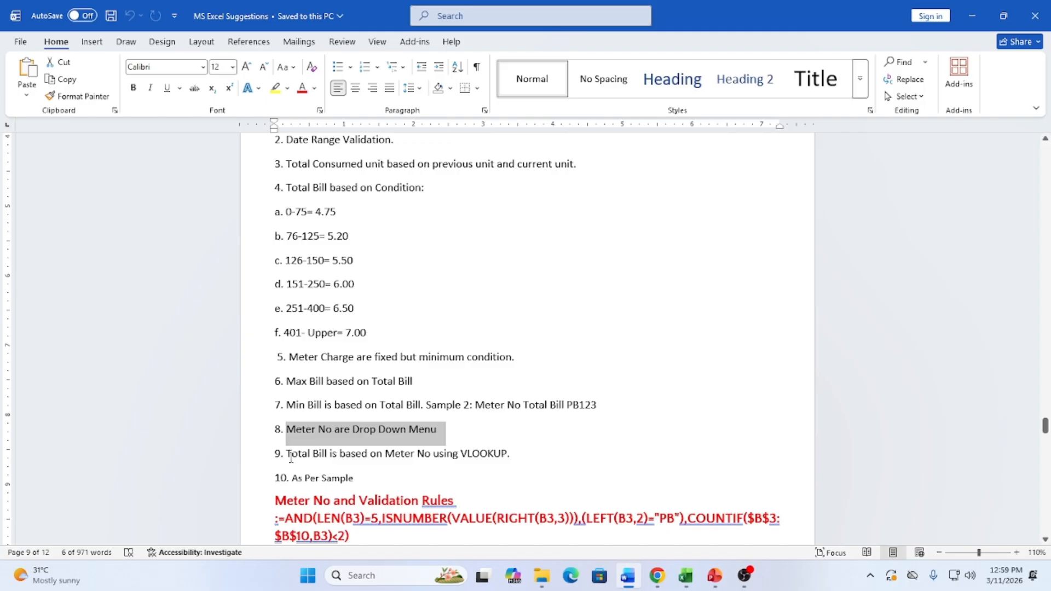
{"action": "left_click_drag", "start_coordinate": [291, 458], "coordinate": [499, 438]}
{"action": "left_click", "coordinate": [309, 360]}
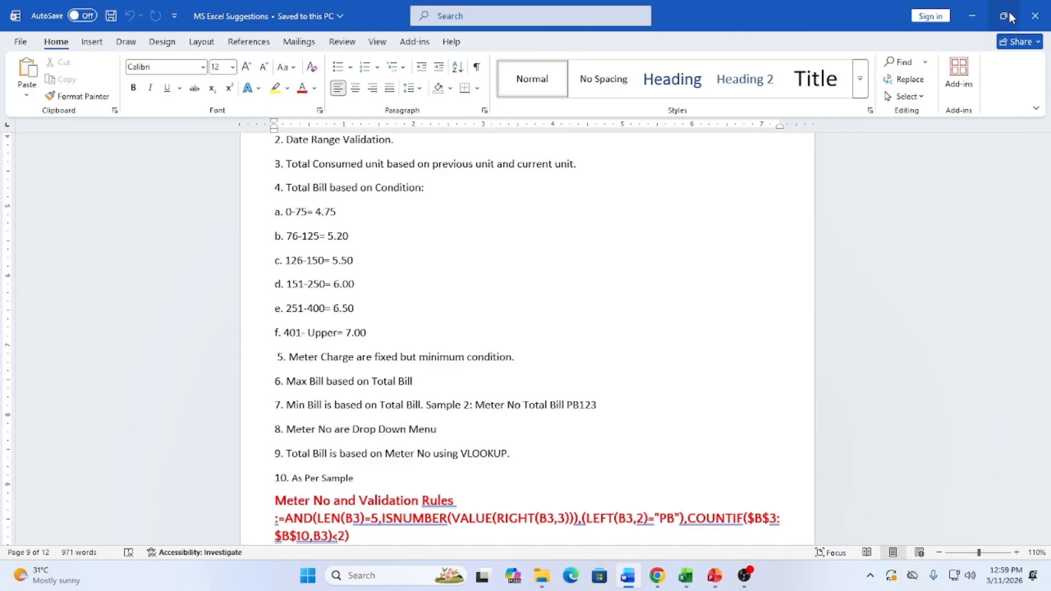
{"action": "mouse_move", "coordinate": [1003, 16]}
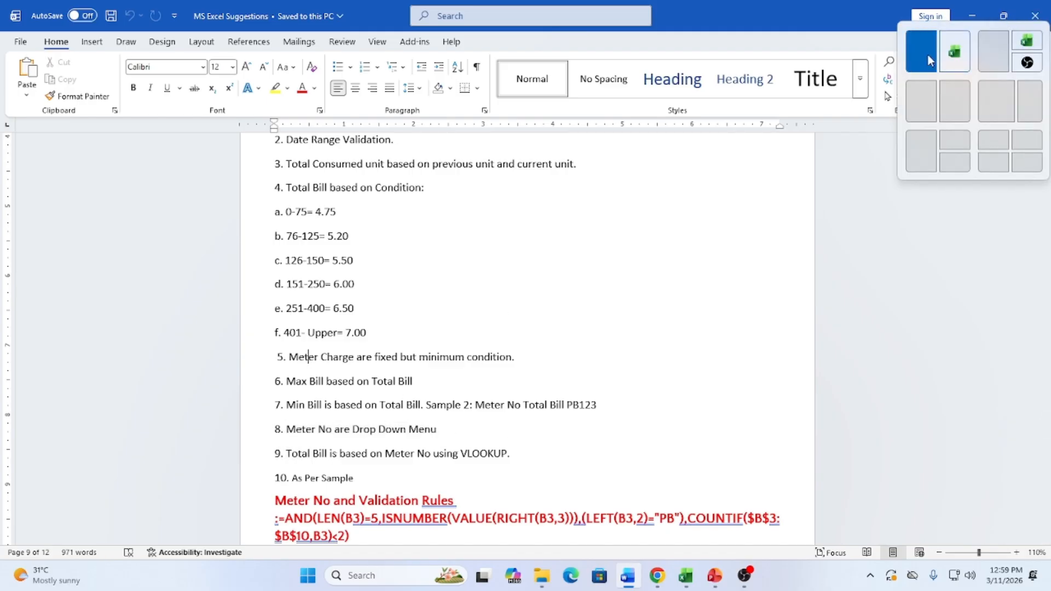
{"action": "left_click", "coordinate": [959, 54]}
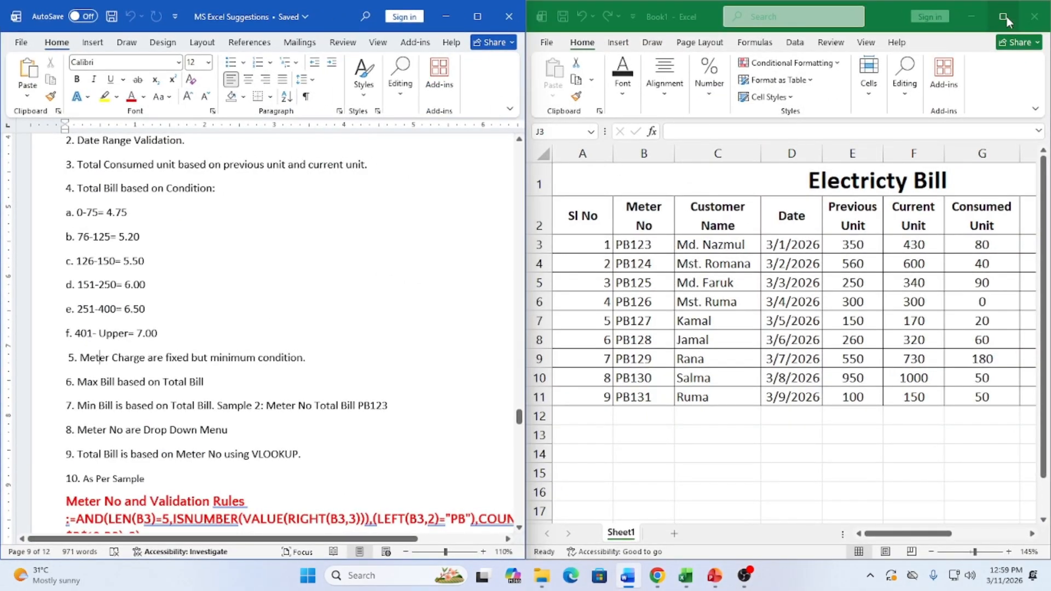
{"action": "mouse_move", "coordinate": [1008, 20]}
{"action": "left_click", "coordinate": [925, 52]}
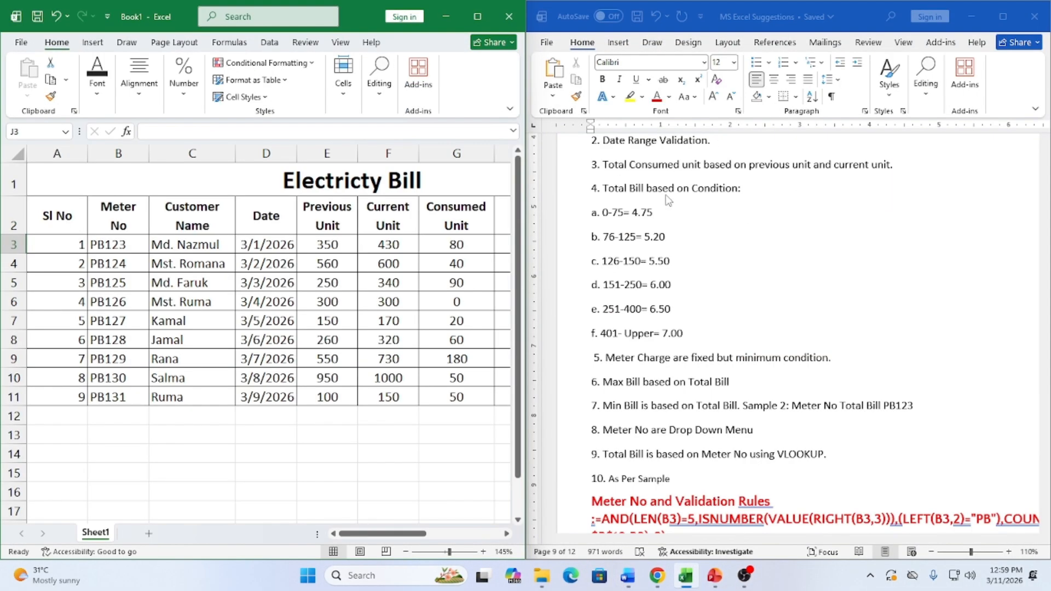
{"action": "left_click", "coordinate": [478, 17]}
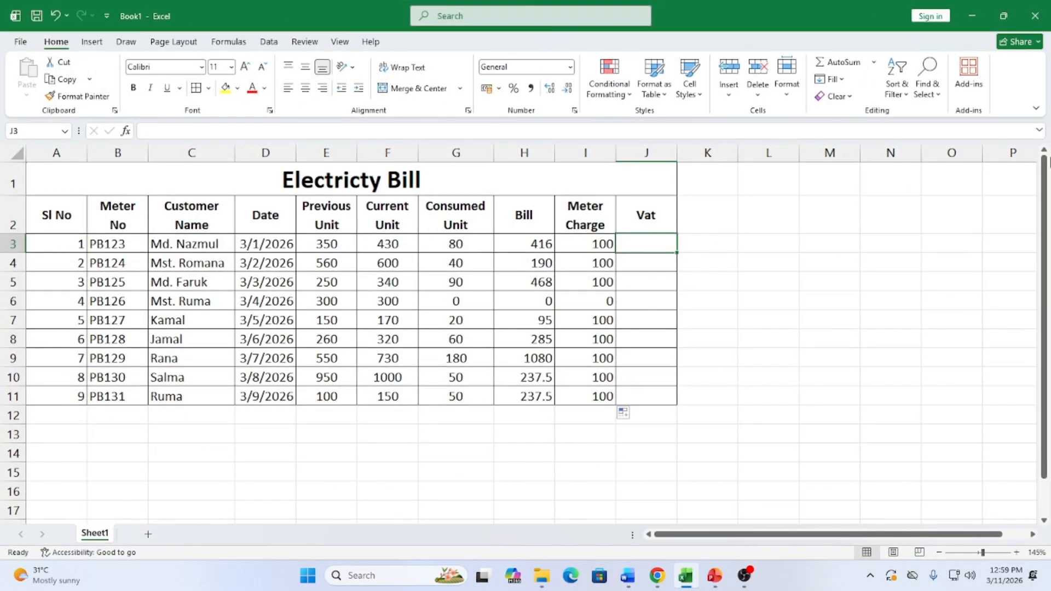
Enter =(H3*5%) in J3 and fill it down through J11
{"action": "type", "text": "="}
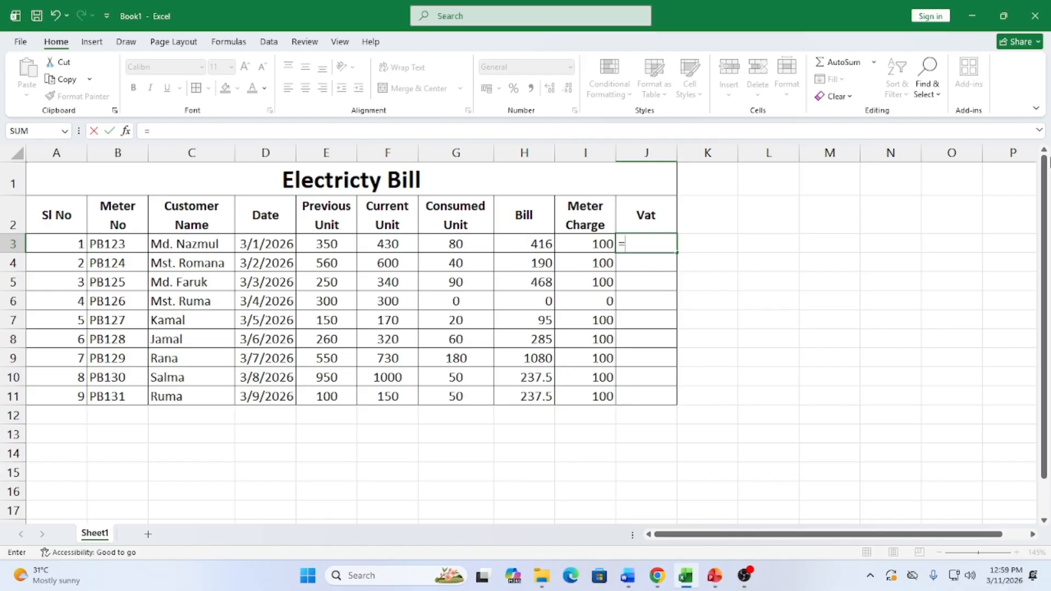
{"action": "type", "text": "("}
{"action": "left_click", "coordinate": [540, 245]}
{"action": "type", "text": "*5"}
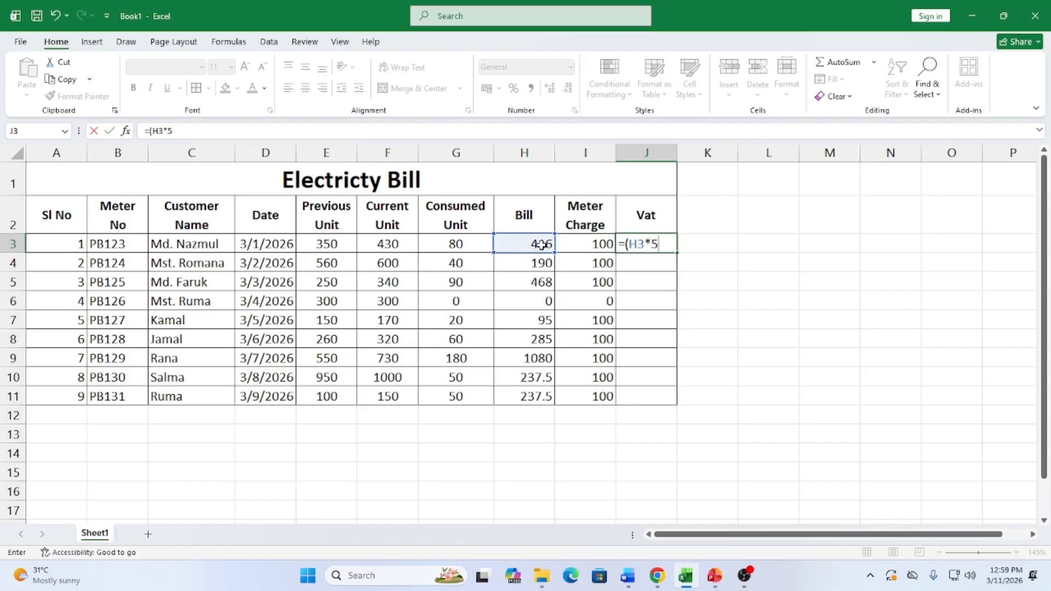
{"action": "type", "text": "%)"}
{"action": "key", "text": "Return"}
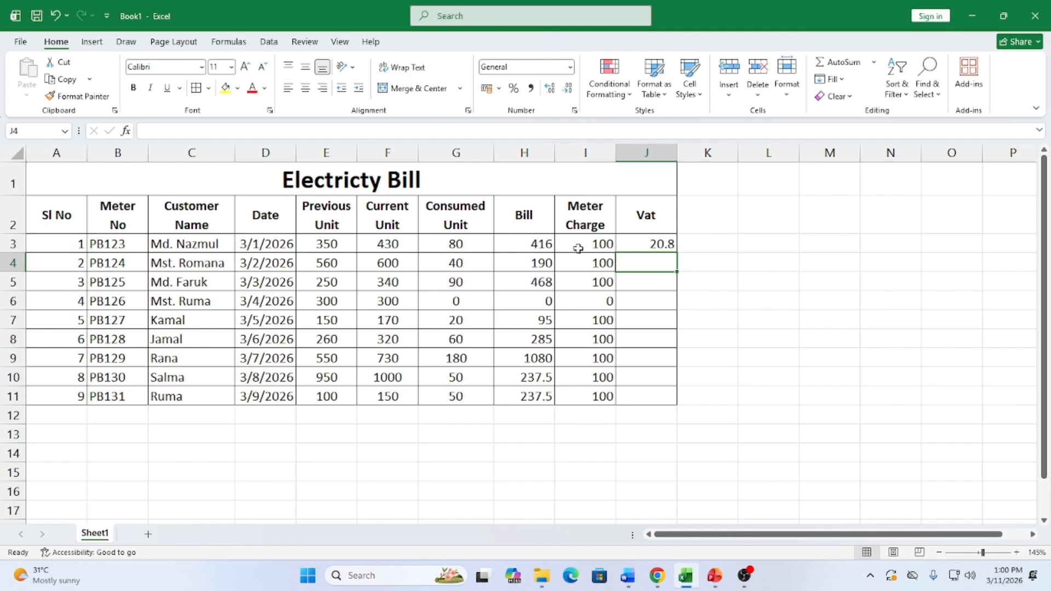
{"action": "left_click", "coordinate": [651, 247]}
{"action": "left_click_drag", "start_coordinate": [672, 257], "coordinate": [681, 390]}
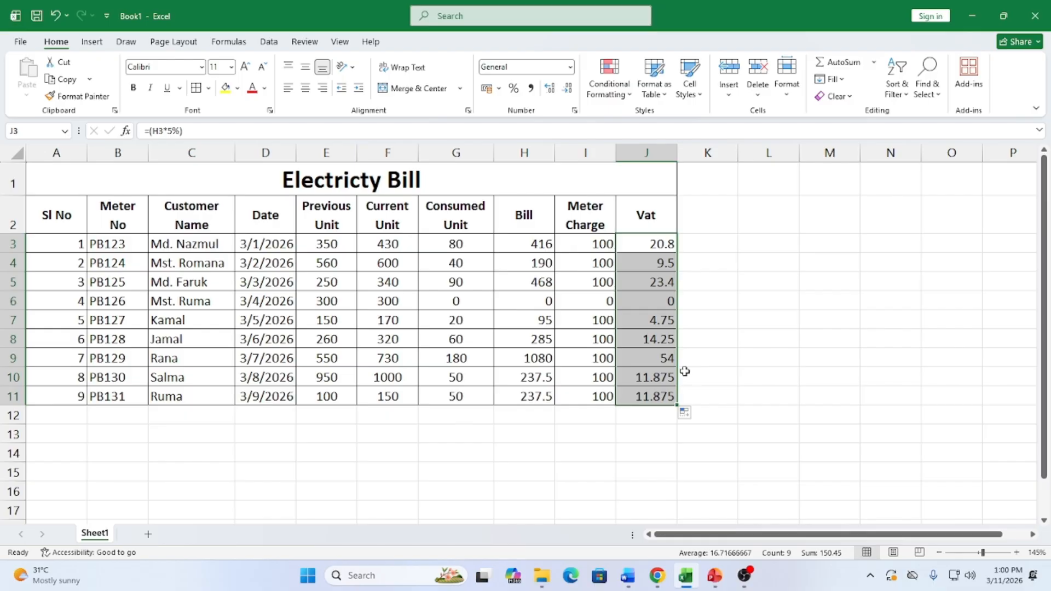
{"action": "left_click", "coordinate": [712, 224]}
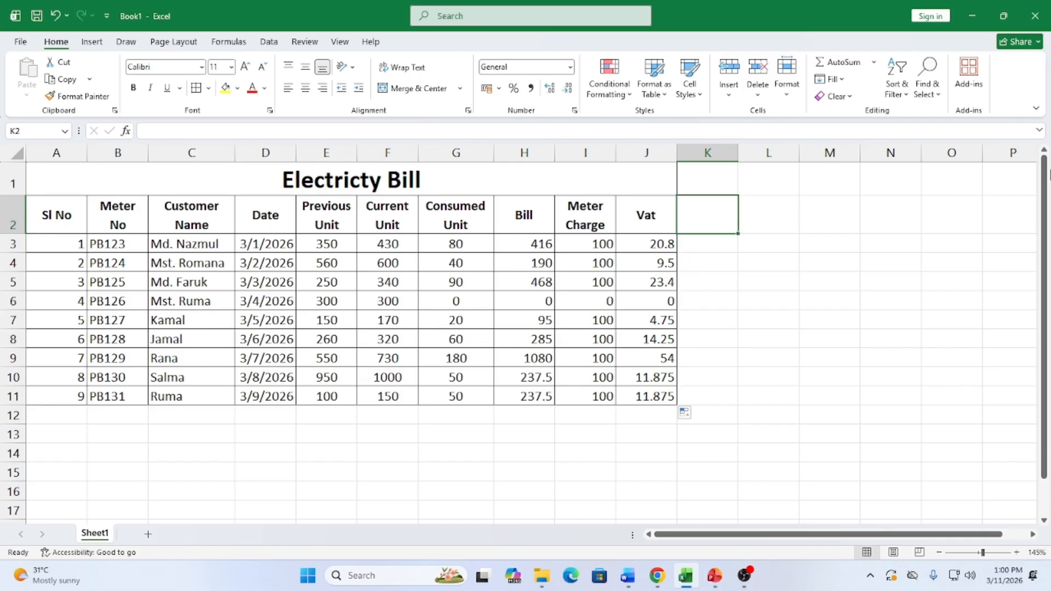
Add the Total Bill heading in K2 and enter =H3+J3 in K3, accepting the correction
{"action": "type", "text": "Tot"}
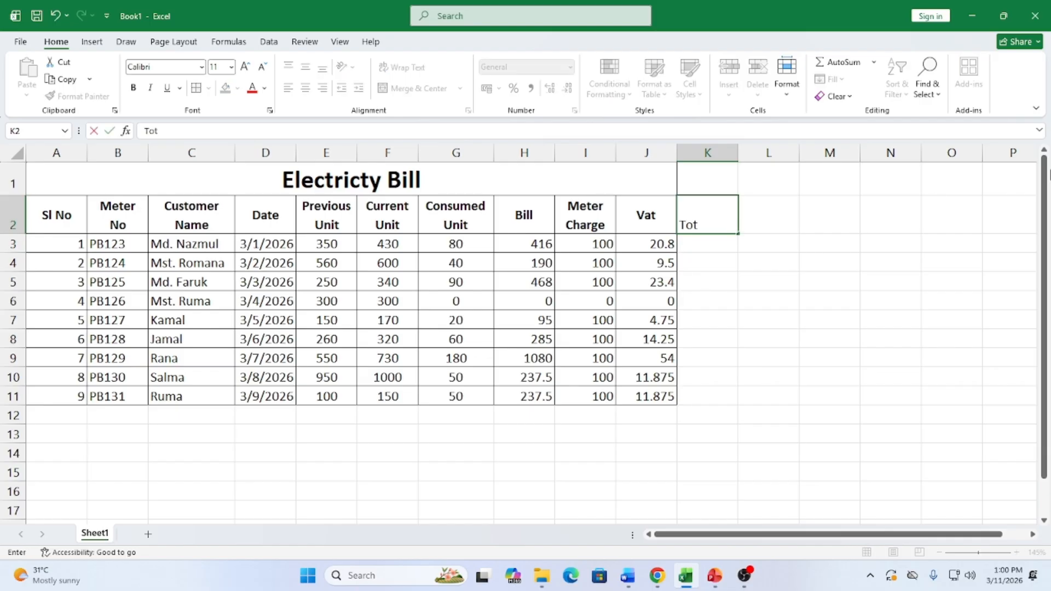
{"action": "type", "text": "al Bill"}
{"action": "left_click", "coordinate": [684, 307]}
{"action": "left_click", "coordinate": [697, 249]}
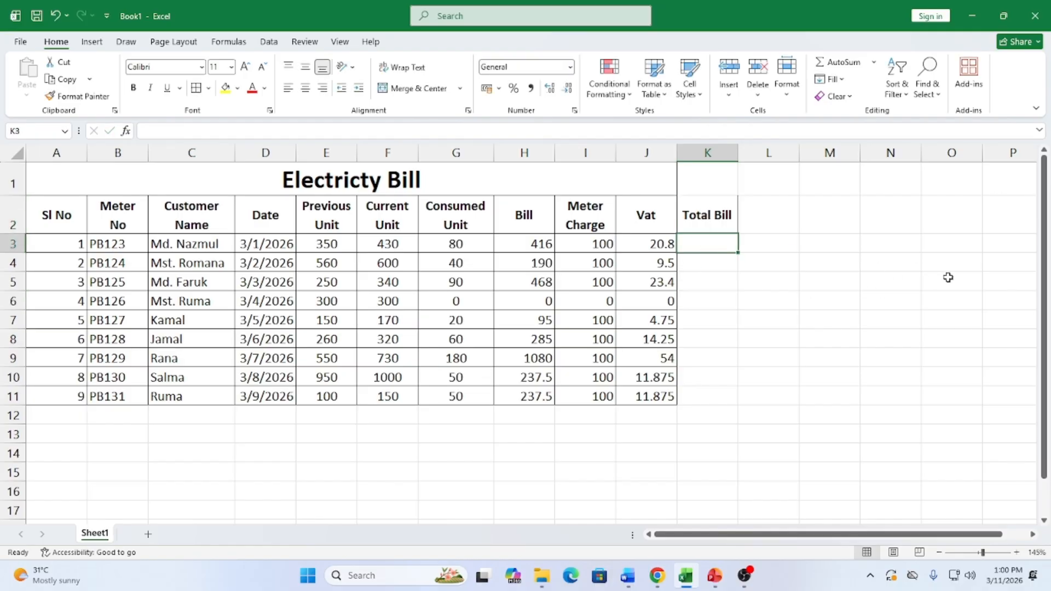
{"action": "type", "text": "="}
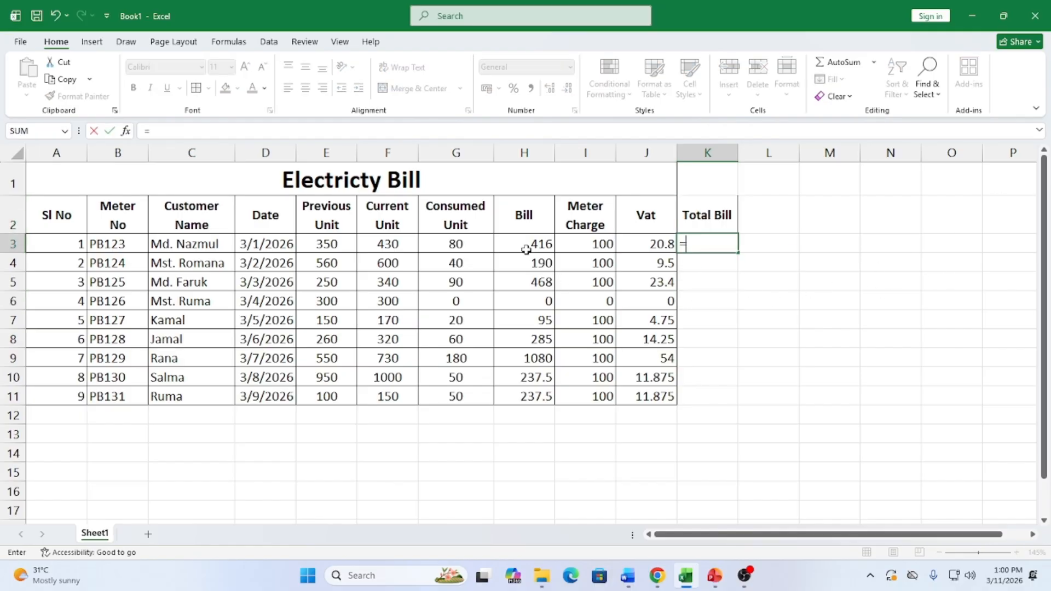
{"action": "left_click", "coordinate": [524, 245]}
{"action": "type", "text": "+"}
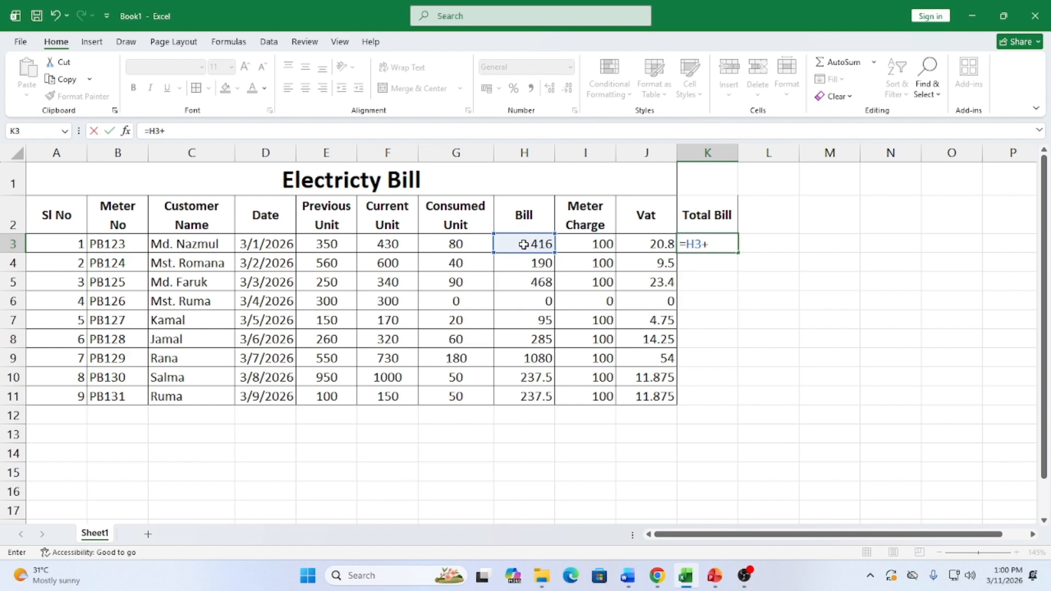
{"action": "left_click", "coordinate": [635, 241]}
{"action": "type", "text": ")"}
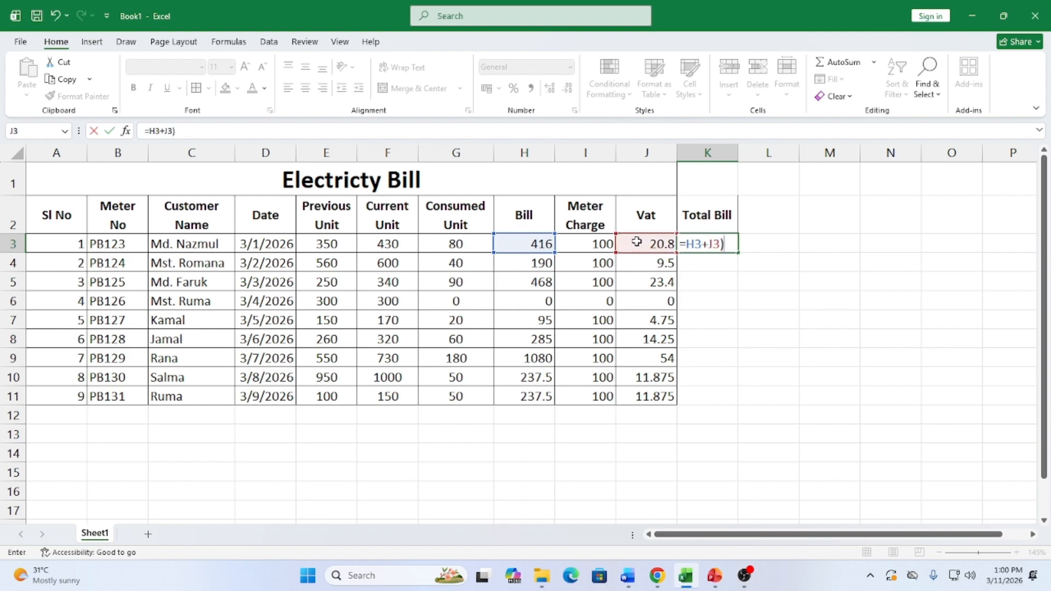
{"action": "key", "text": "Return"}
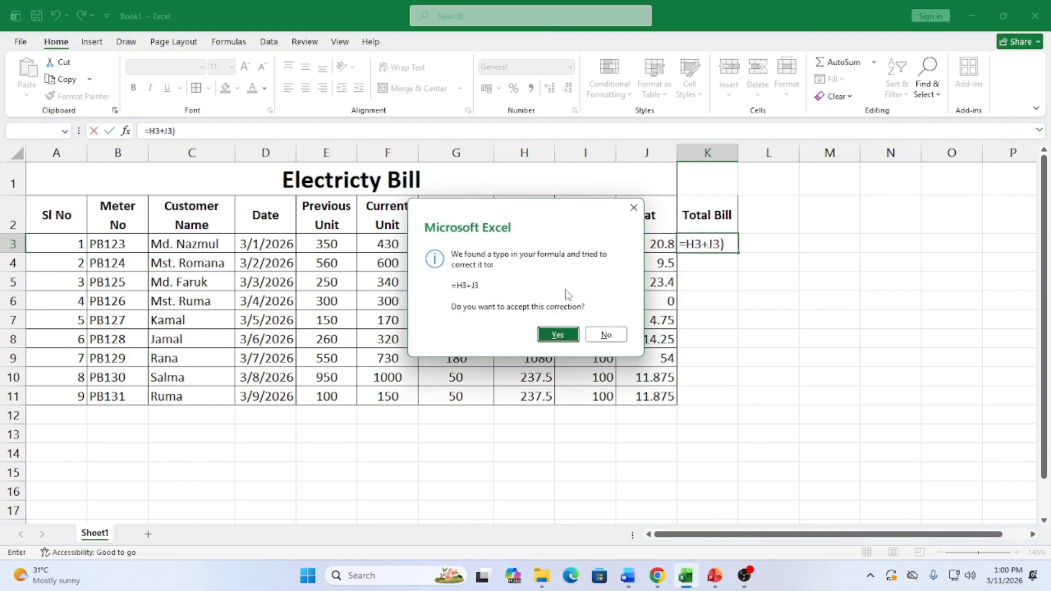
{"action": "left_click", "coordinate": [557, 333]}
Fill the Total Bill formula down K3:K11 and select the Vat and Total Bill values
{"action": "left_click", "coordinate": [715, 242]}
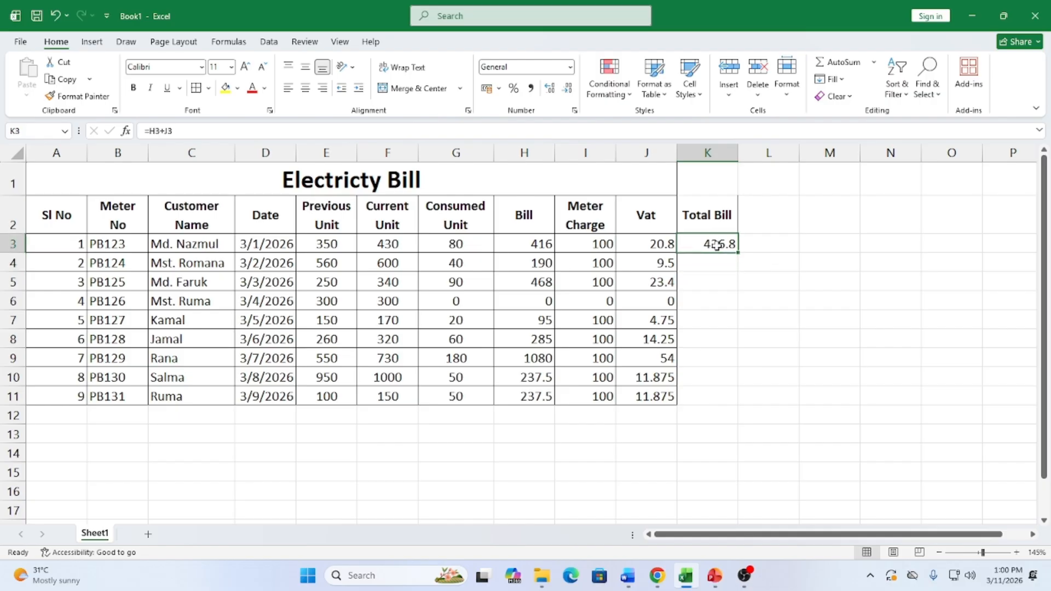
{"action": "left_click_drag", "start_coordinate": [737, 252], "coordinate": [718, 406]}
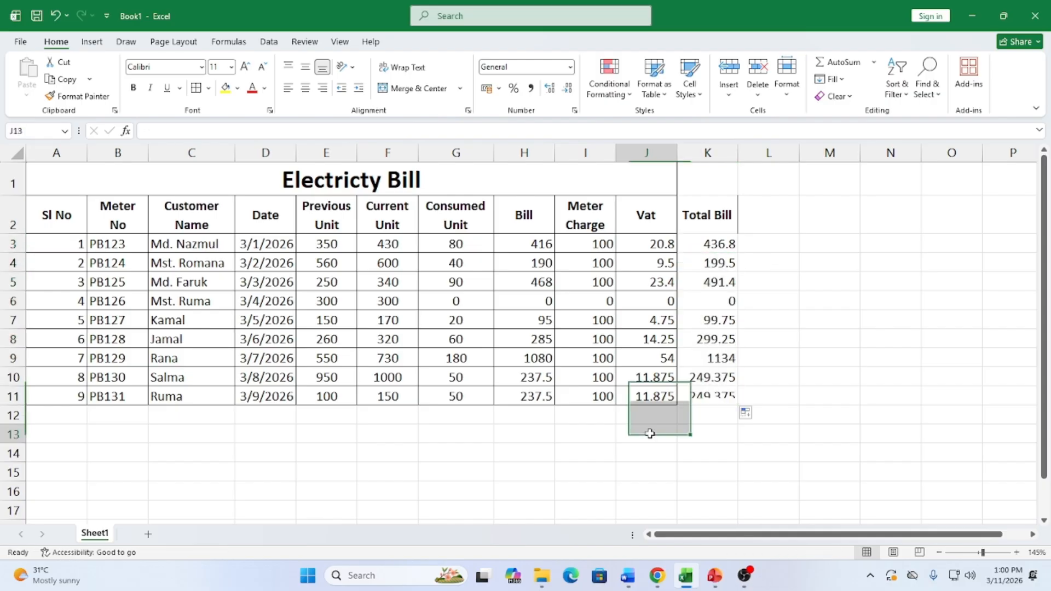
{"action": "left_click", "coordinate": [651, 432]}
{"action": "left_click_drag", "start_coordinate": [662, 215], "coordinate": [705, 399]}
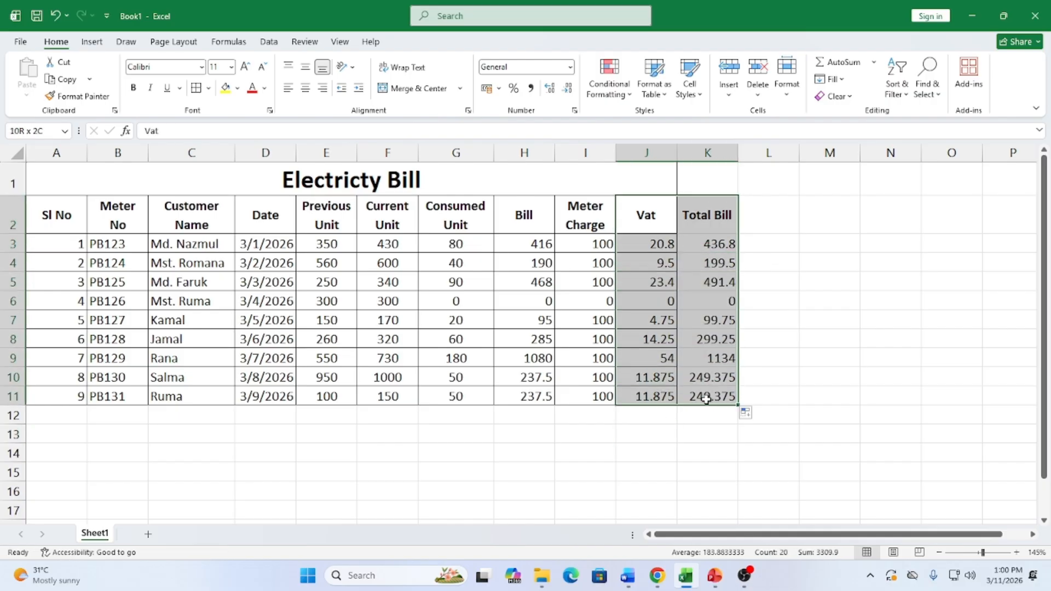
{"action": "left_click", "coordinate": [765, 374]}
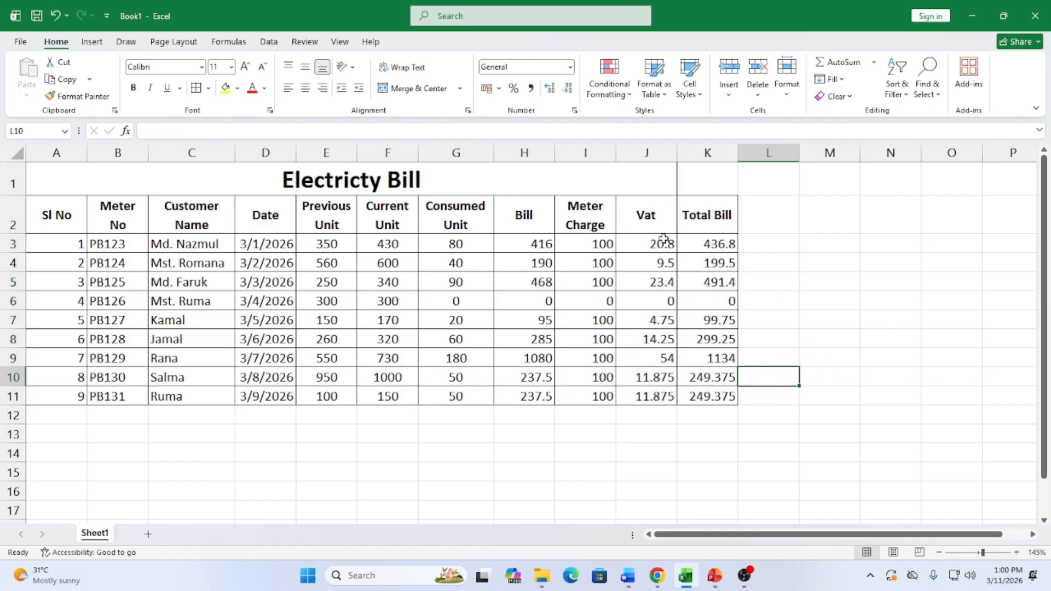
{"action": "left_click_drag", "start_coordinate": [663, 240], "coordinate": [727, 398]}
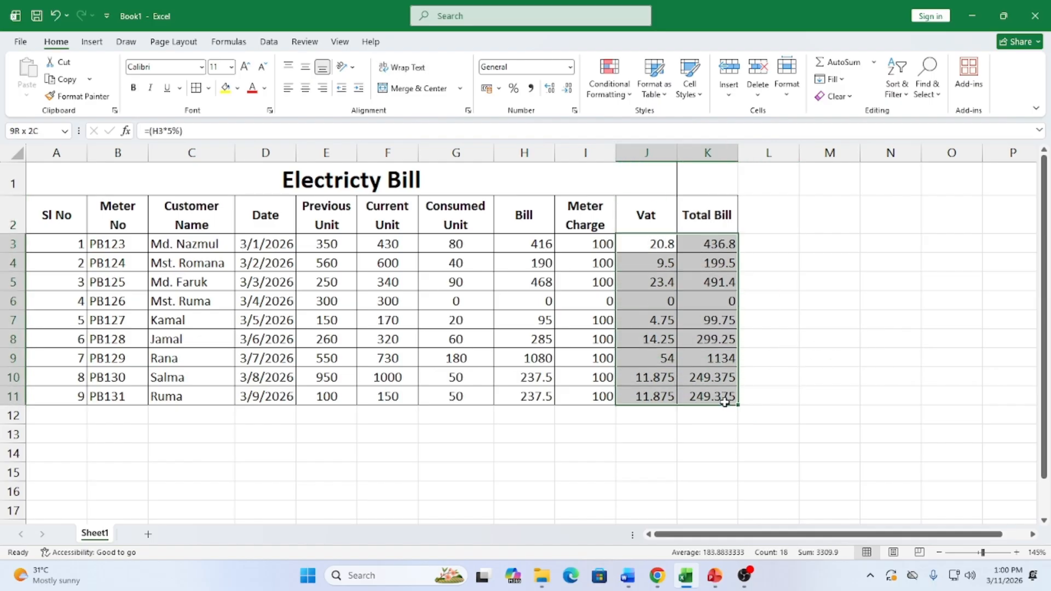
Format the Vat and Total Bill values with two decimals, centred and bold
{"action": "left_click", "coordinate": [549, 89]}
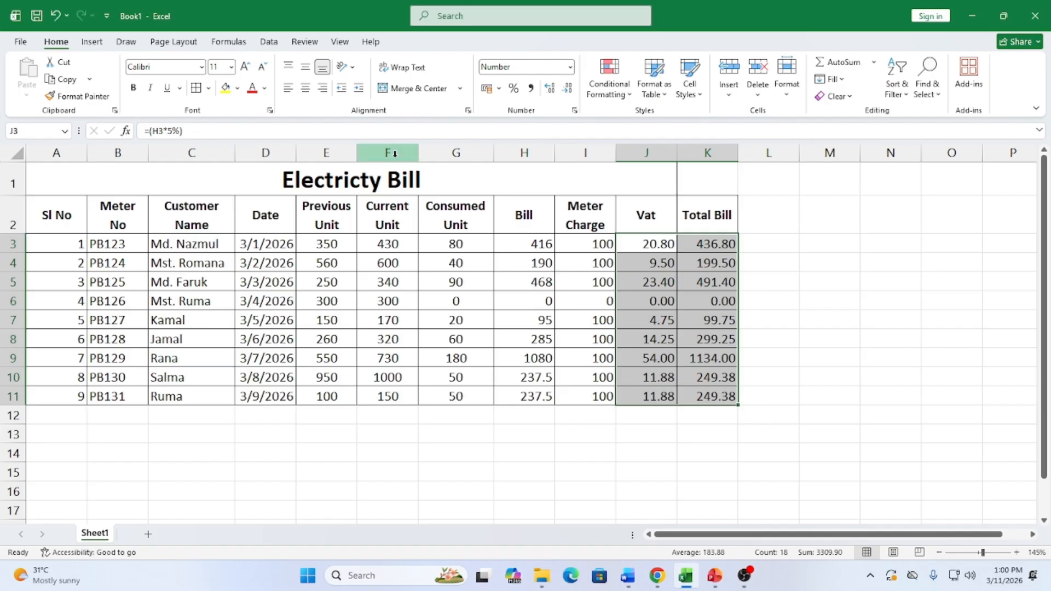
{"action": "left_click", "coordinate": [306, 89]}
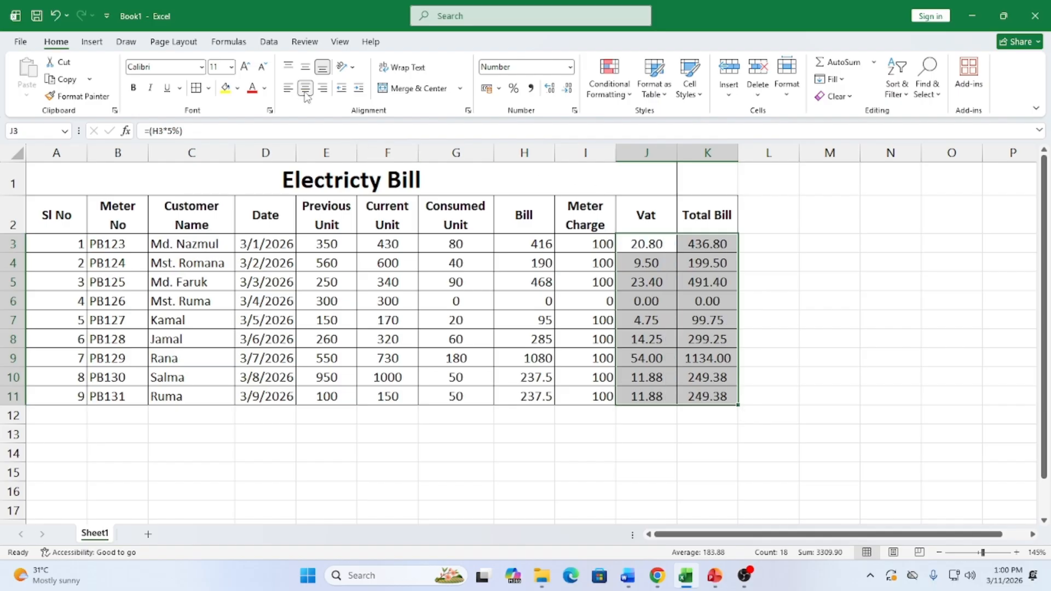
{"action": "left_click", "coordinate": [133, 88]}
{"action": "left_click", "coordinate": [720, 434]}
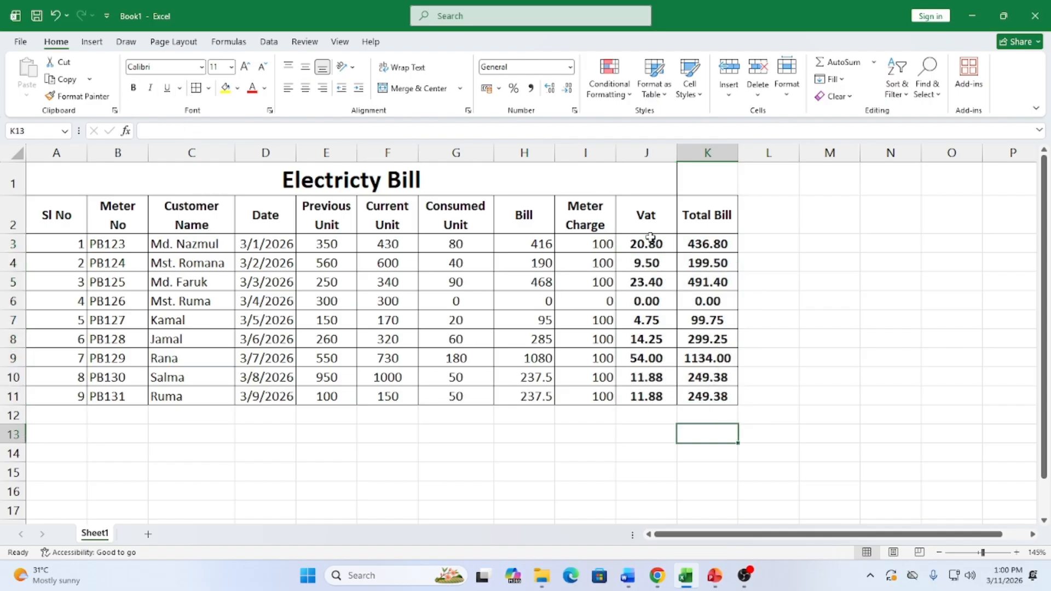
Give Bill values H3:H11 number format with two decimals, bold, centred, and blue fill
{"action": "left_click", "coordinate": [602, 242]}
{"action": "left_click_drag", "start_coordinate": [524, 249], "coordinate": [528, 397]}
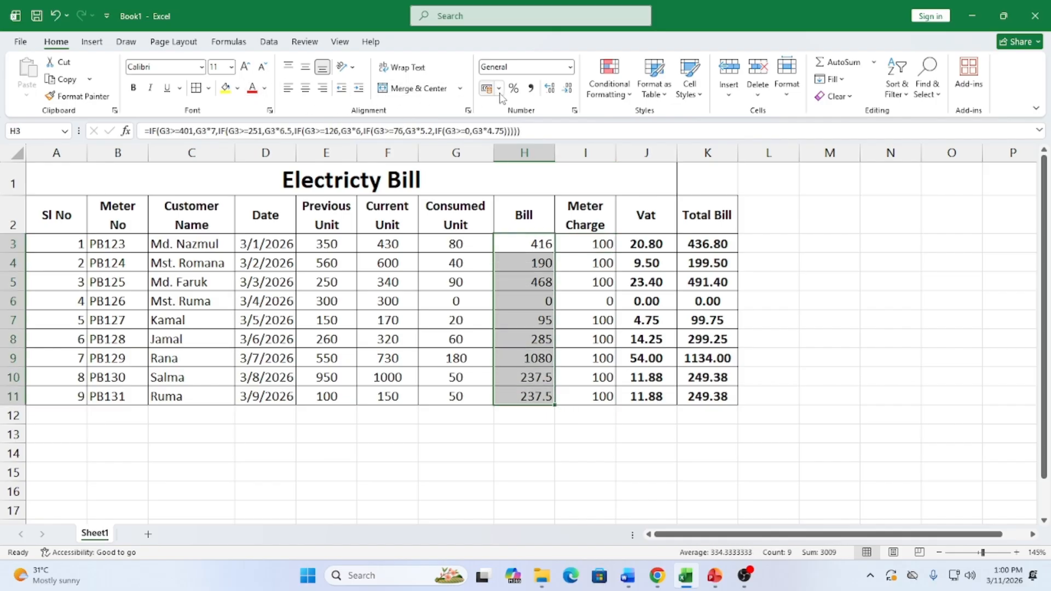
{"action": "left_click", "coordinate": [567, 90]}
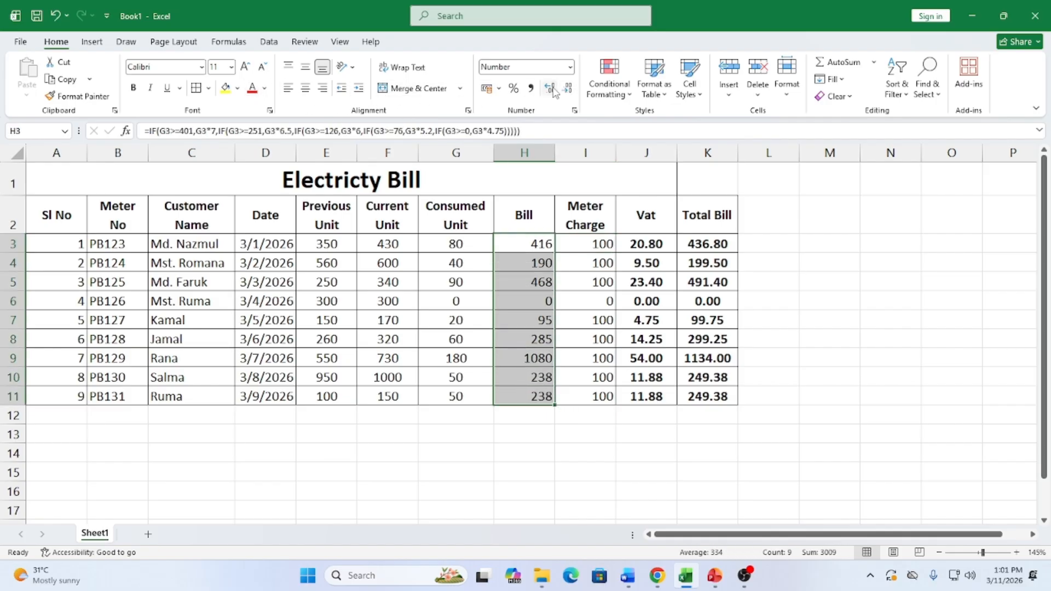
{"action": "left_click", "coordinate": [549, 89]}
{"action": "left_click", "coordinate": [549, 89]}
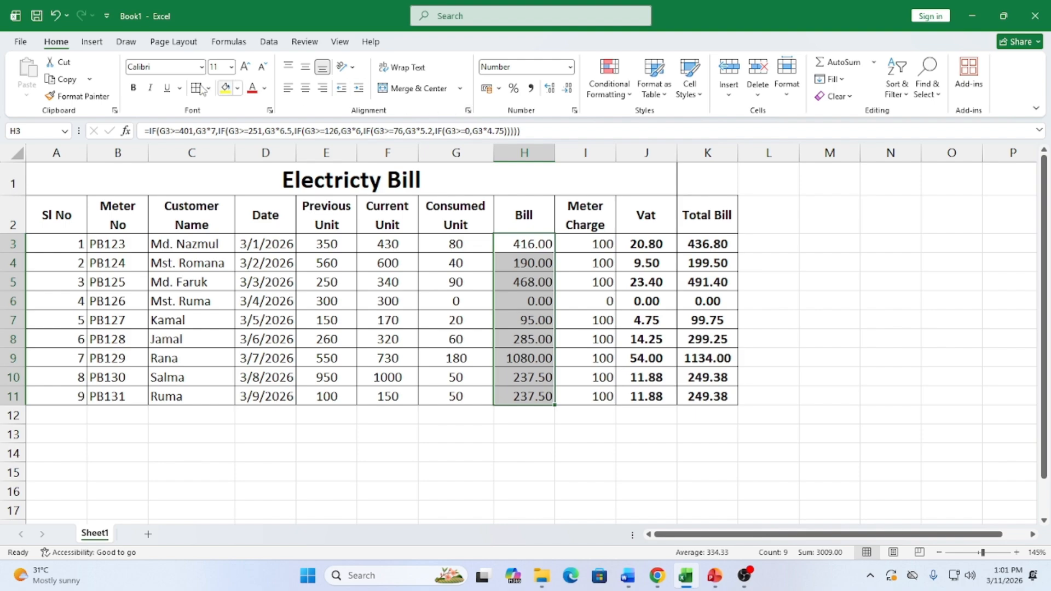
{"action": "left_click", "coordinate": [133, 88]}
{"action": "left_click", "coordinate": [314, 89]}
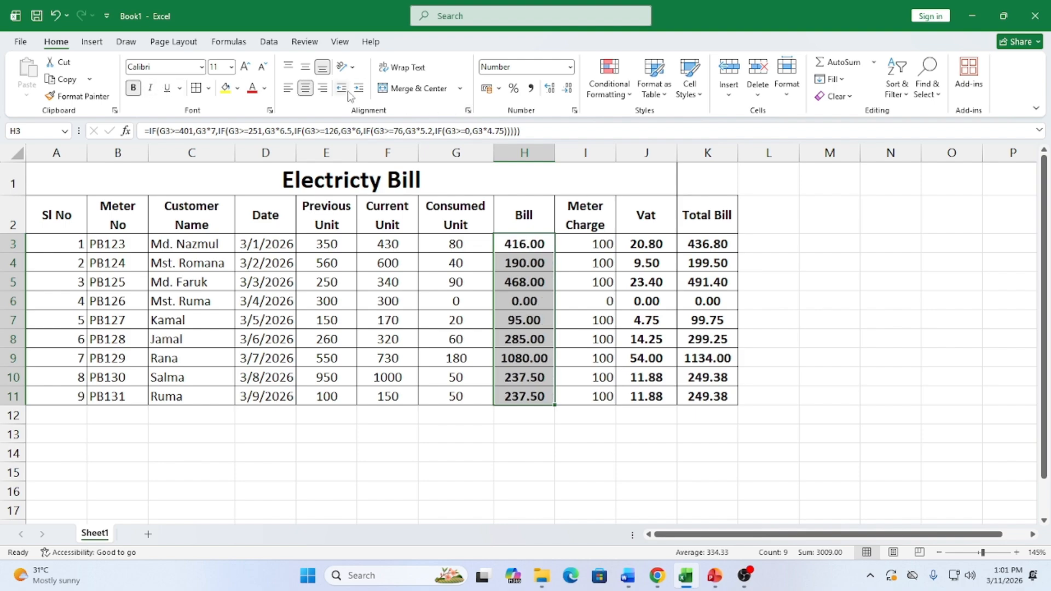
{"action": "left_click", "coordinate": [237, 88]}
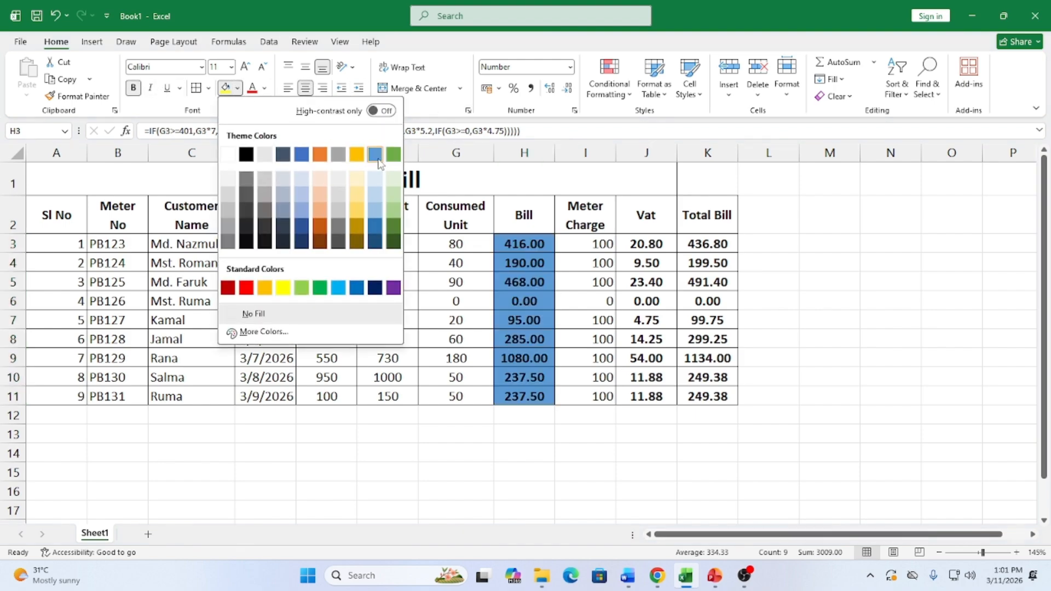
{"action": "left_click", "coordinate": [375, 155]}
Shade Total Bill values K3:K11 gold, check the H3 and K3 formulas, and select header row A2:K2
{"action": "left_click", "coordinate": [703, 247]}
{"action": "left_click_drag", "start_coordinate": [703, 250], "coordinate": [711, 395]}
{"action": "left_click", "coordinate": [237, 88]}
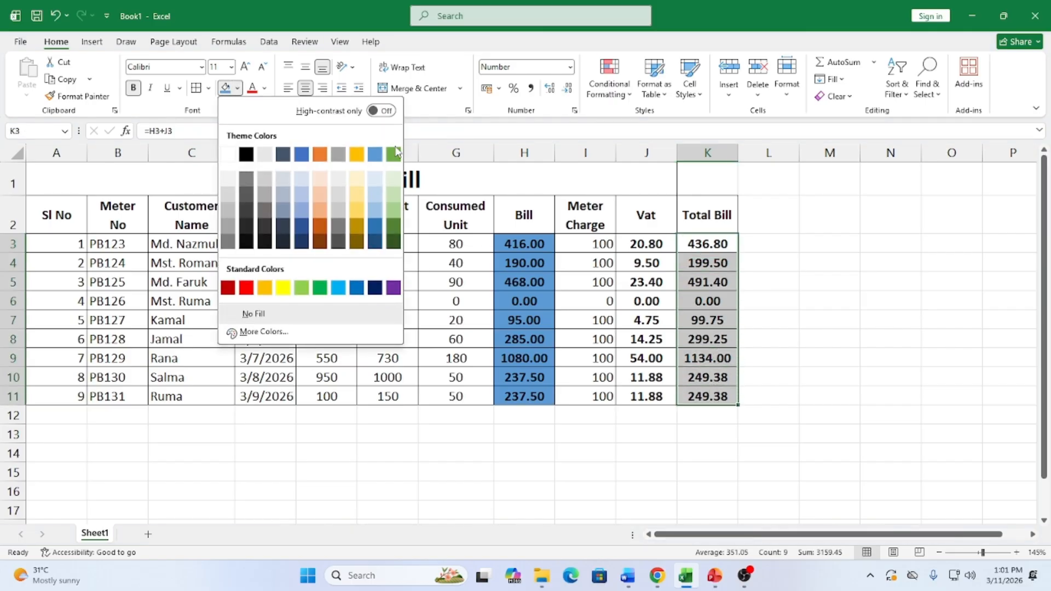
{"action": "left_click", "coordinate": [362, 156]}
{"action": "left_click", "coordinate": [496, 419]}
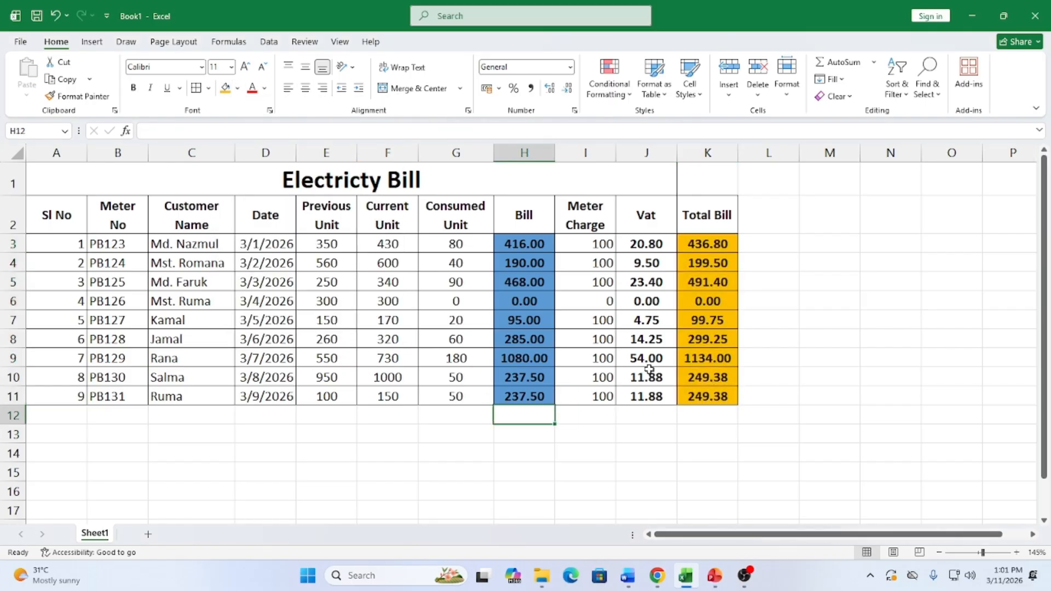
{"action": "left_click", "coordinate": [523, 241]}
{"action": "left_click", "coordinate": [711, 244]}
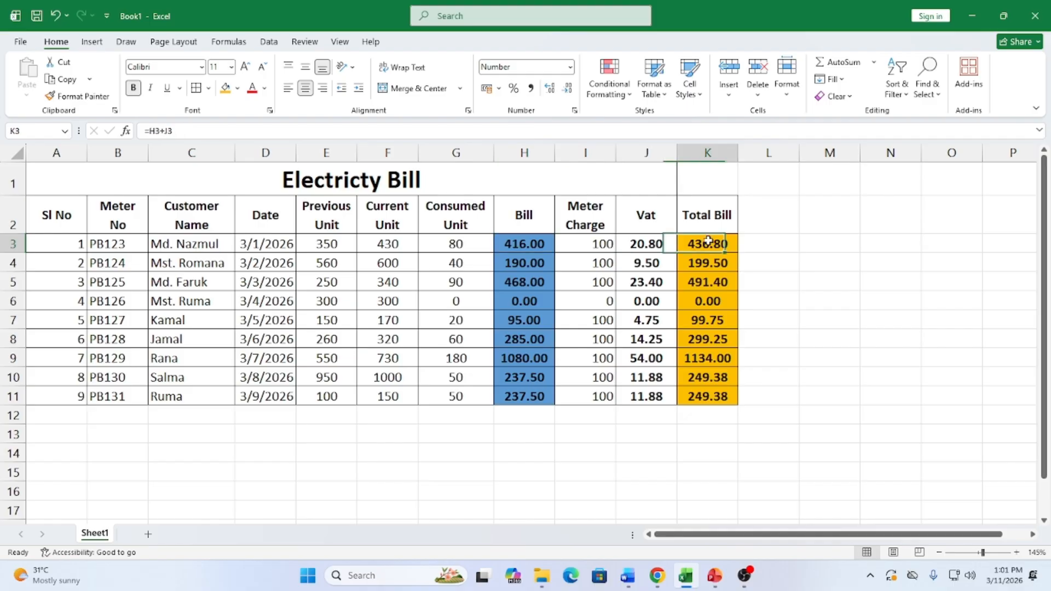
{"action": "left_click_drag", "start_coordinate": [63, 214], "coordinate": [704, 222]}
{"action": "left_click", "coordinate": [237, 89]}
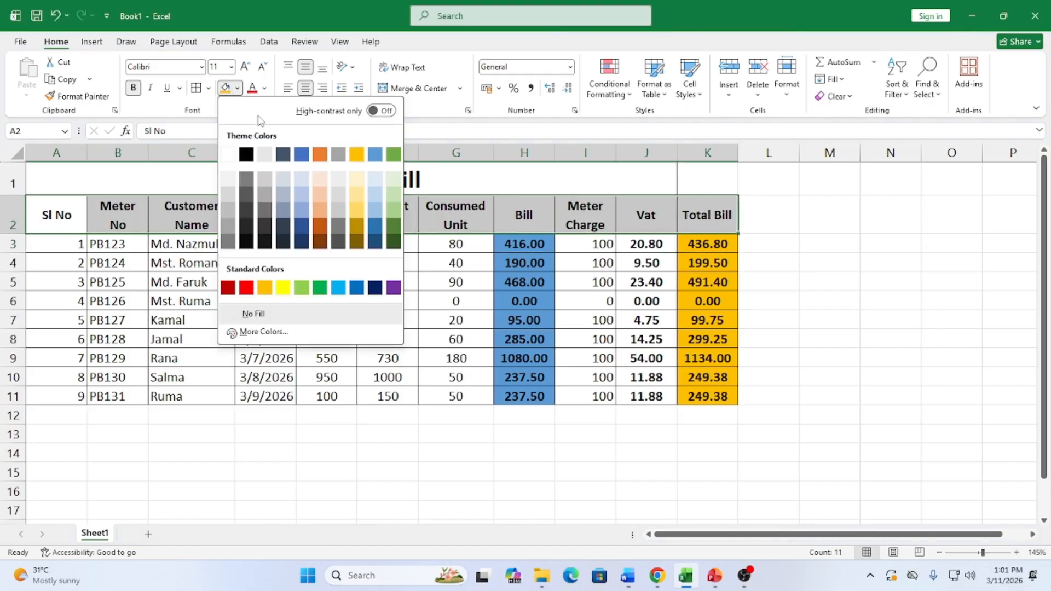
Fill the header row light orange and the Electricity Bill title cell blue
{"action": "left_click", "coordinate": [321, 182]}
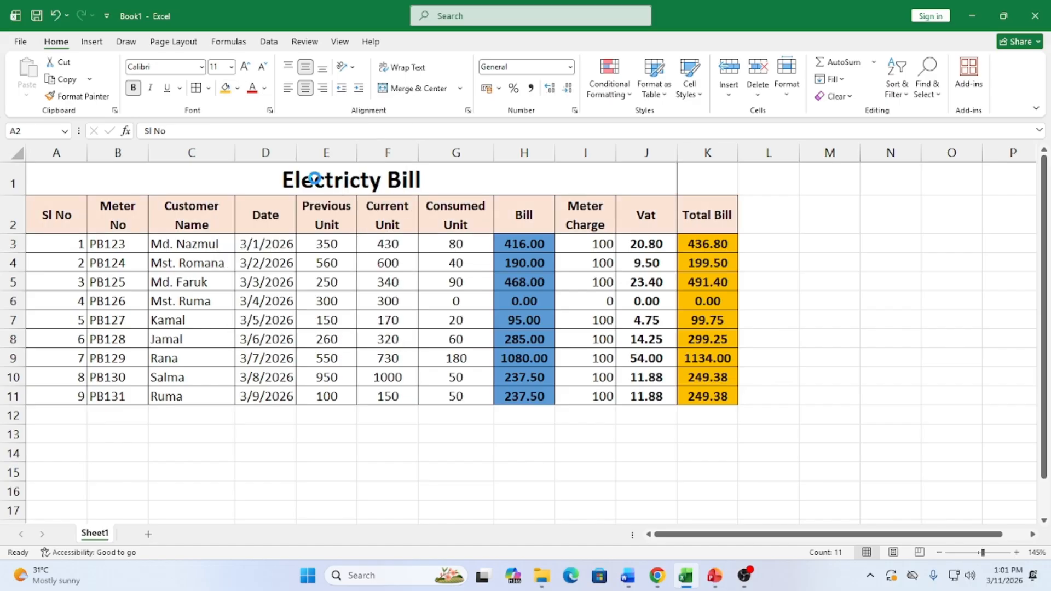
{"action": "left_click", "coordinate": [445, 398]}
{"action": "left_click", "coordinate": [421, 185]}
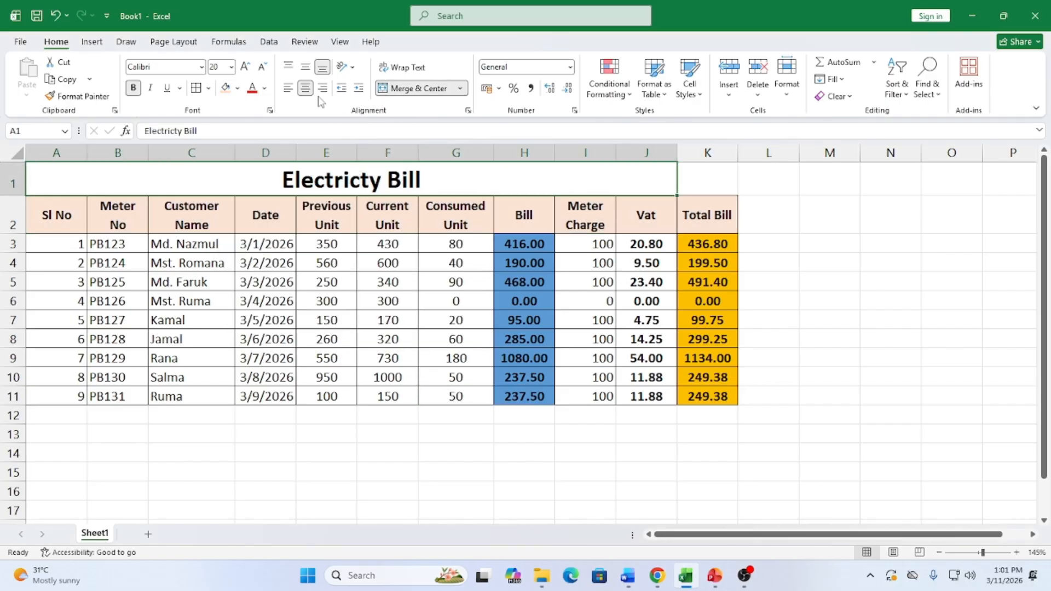
{"action": "left_click", "coordinate": [237, 88]}
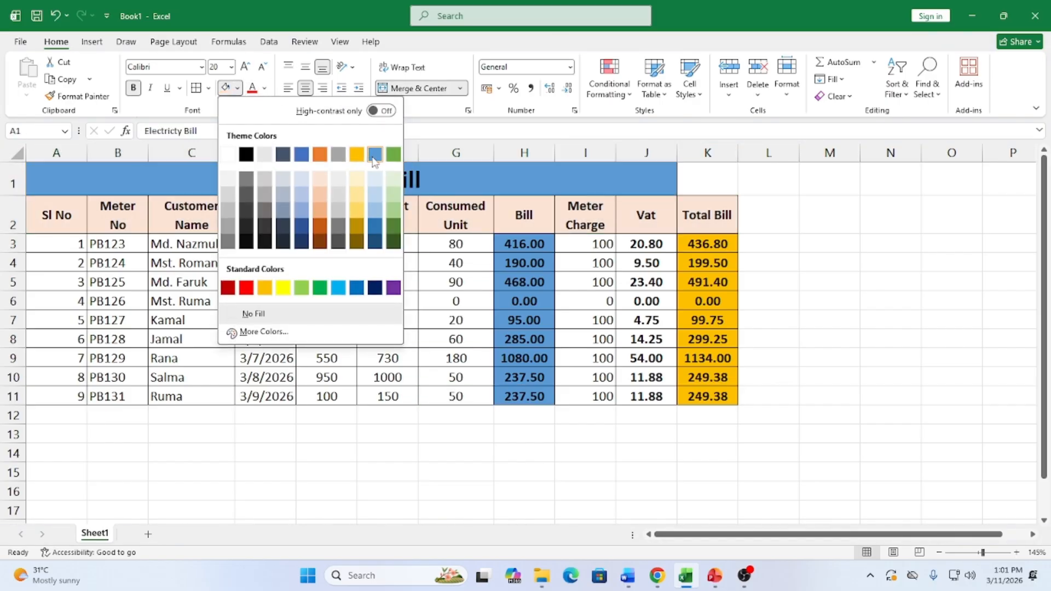
{"action": "left_click", "coordinate": [374, 155]}
{"action": "left_click", "coordinate": [706, 492]}
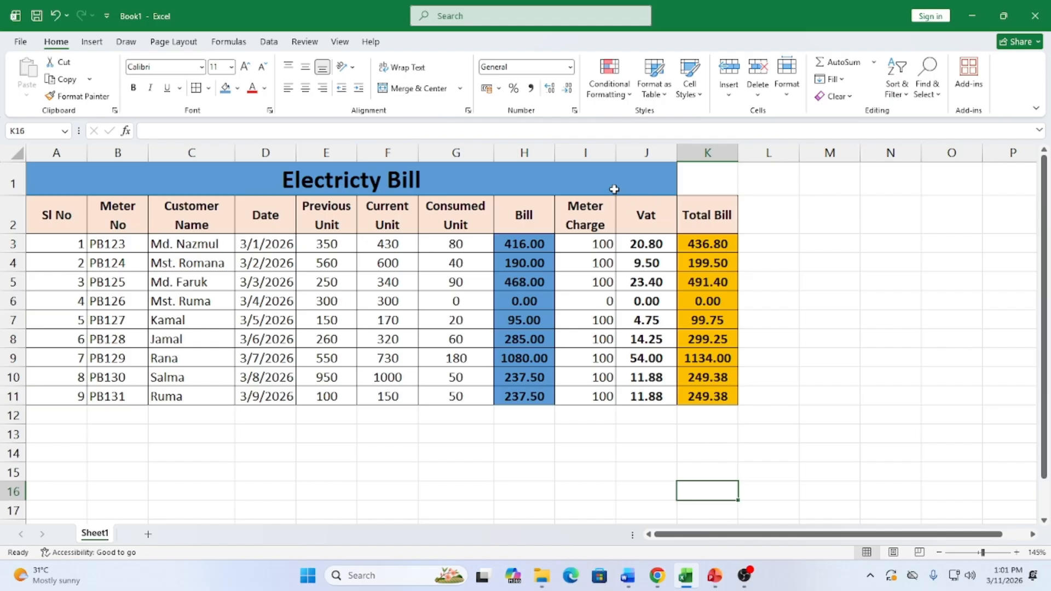
Re-merge and centre the title across A1:K1 so it spans Total Bill
{"action": "left_click", "coordinate": [661, 187]}
{"action": "left_click_drag", "start_coordinate": [661, 187], "coordinate": [706, 181]}
{"action": "left_click", "coordinate": [400, 90]}
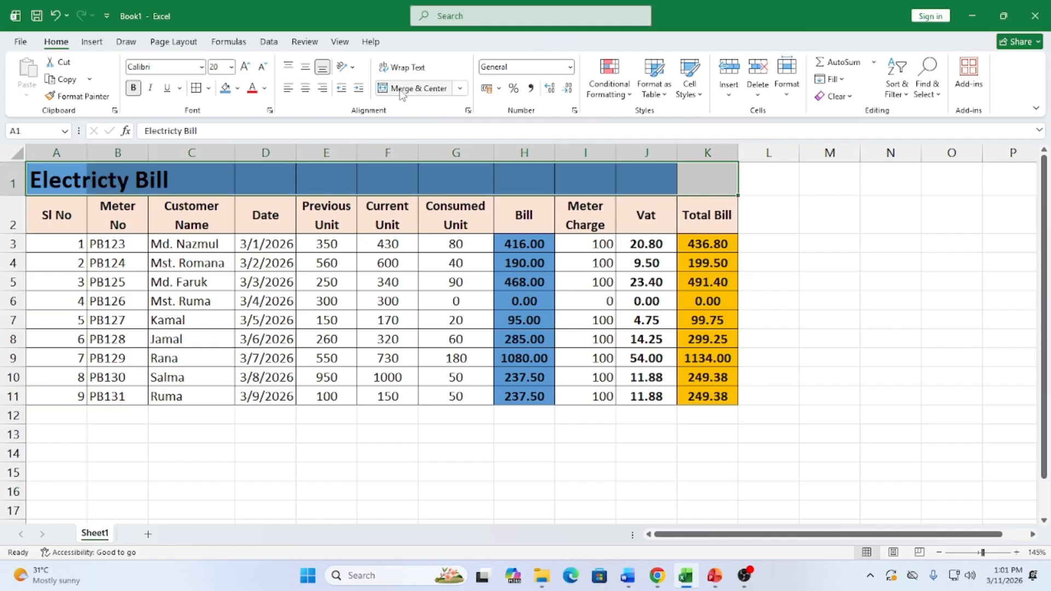
{"action": "left_click", "coordinate": [400, 90]}
{"action": "left_click", "coordinate": [511, 485]}
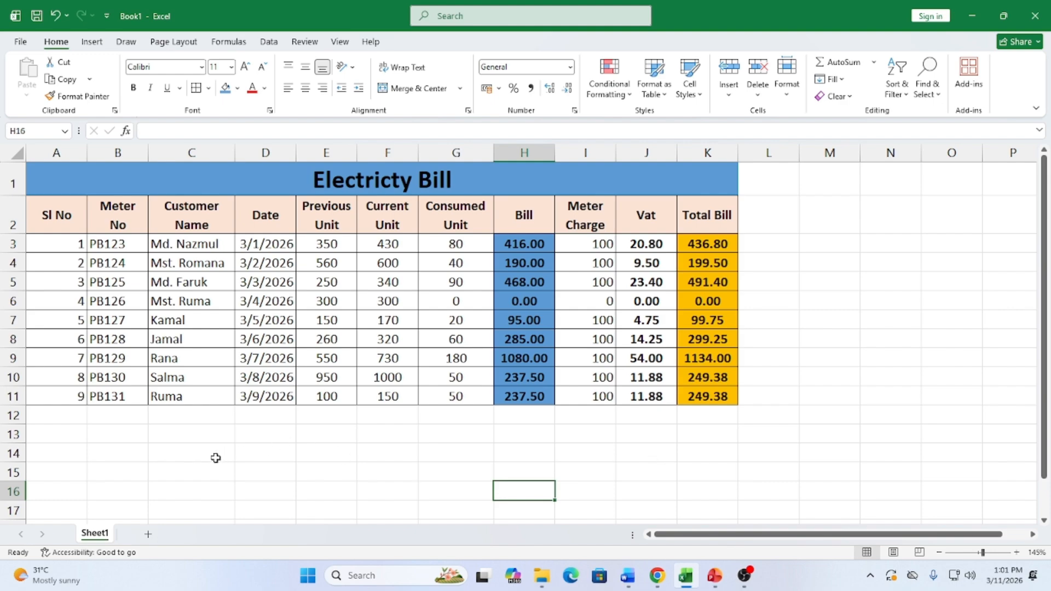
Enter a two-line 'Meter No' label in B14 and 'Total Bill' in C14
{"action": "left_click", "coordinate": [137, 458]}
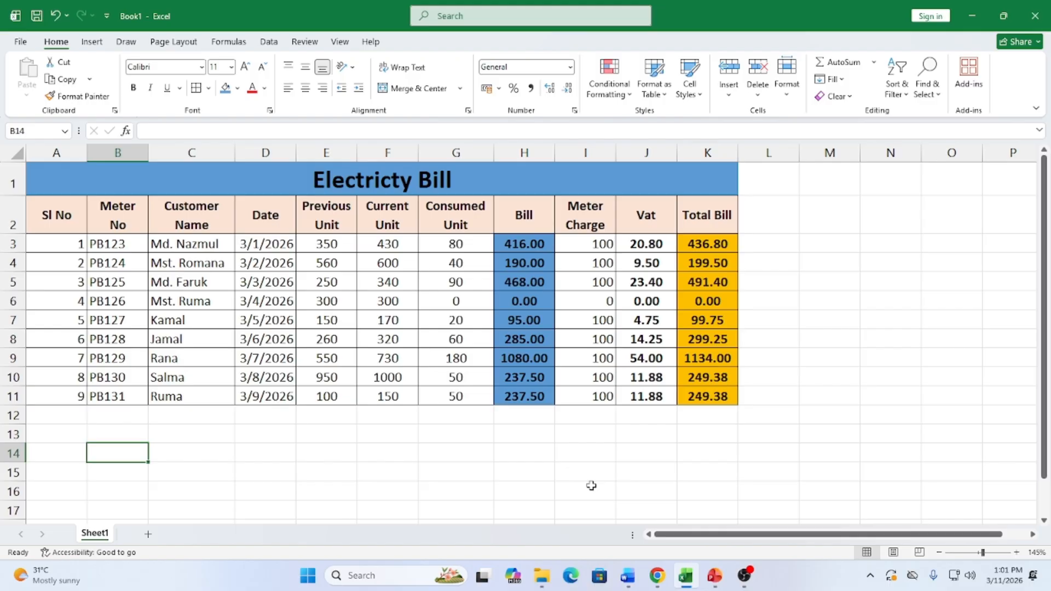
{"action": "type", "text": "Meter"}
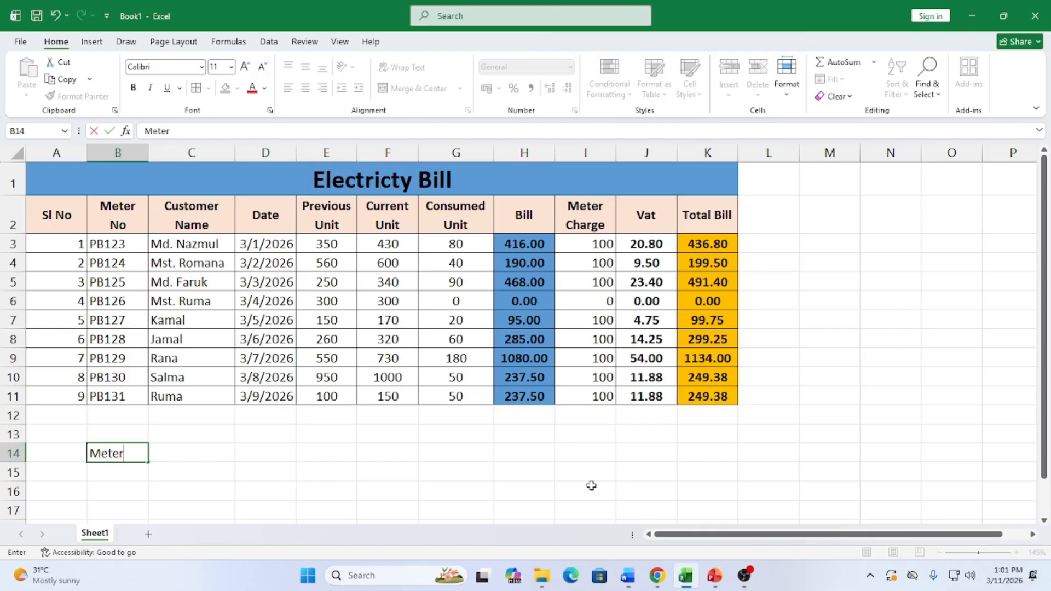
{"action": "key", "text": "alt+Return"}
{"action": "type", "text": "No"}
{"action": "key", "text": "Tab"}
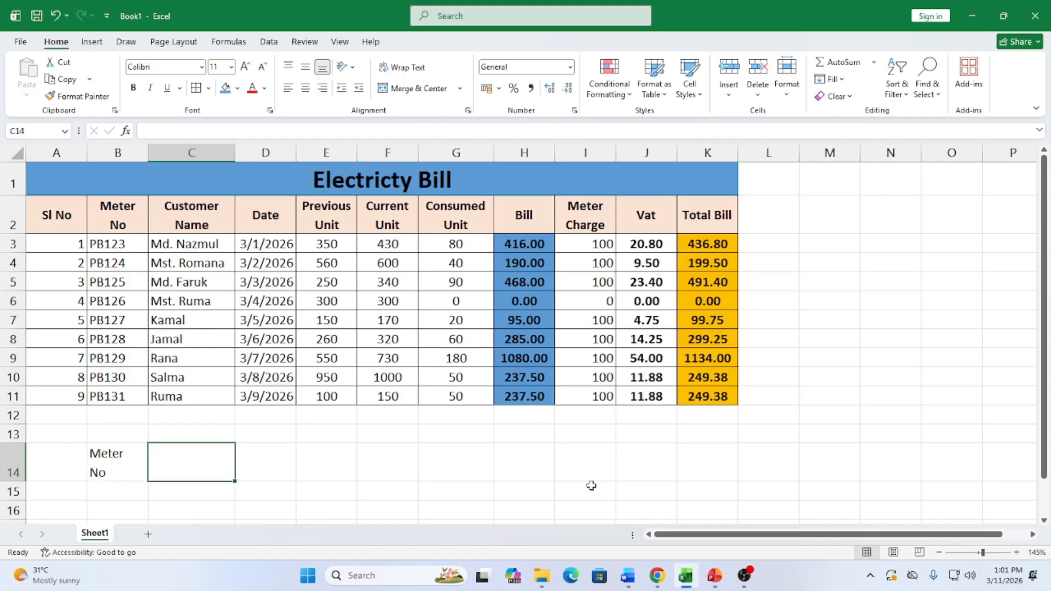
{"action": "type", "text": "To"}
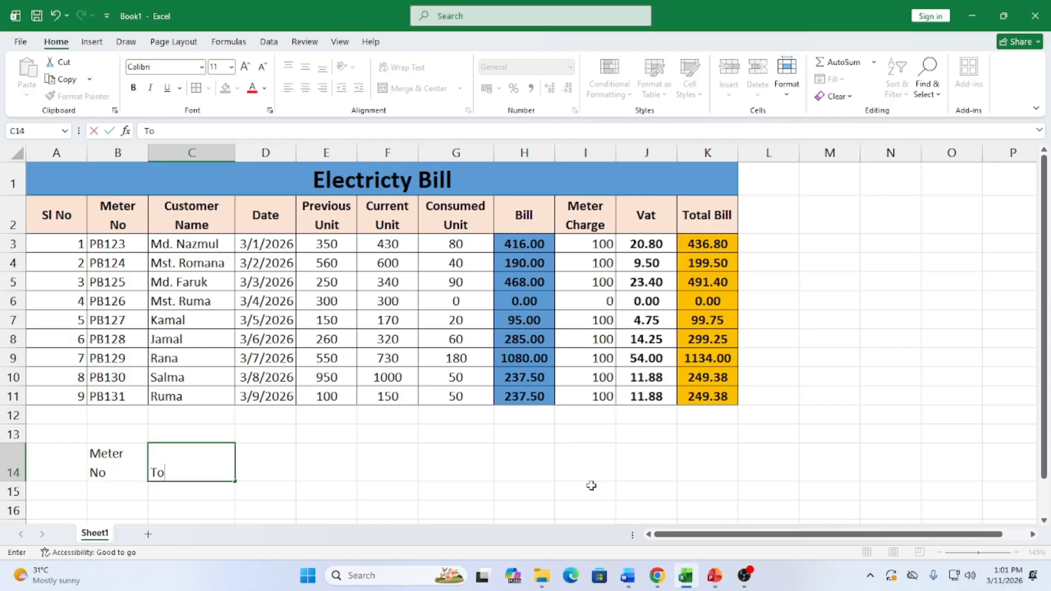
{"action": "type", "text": "tal Bill"}
{"action": "key", "text": "Return"}
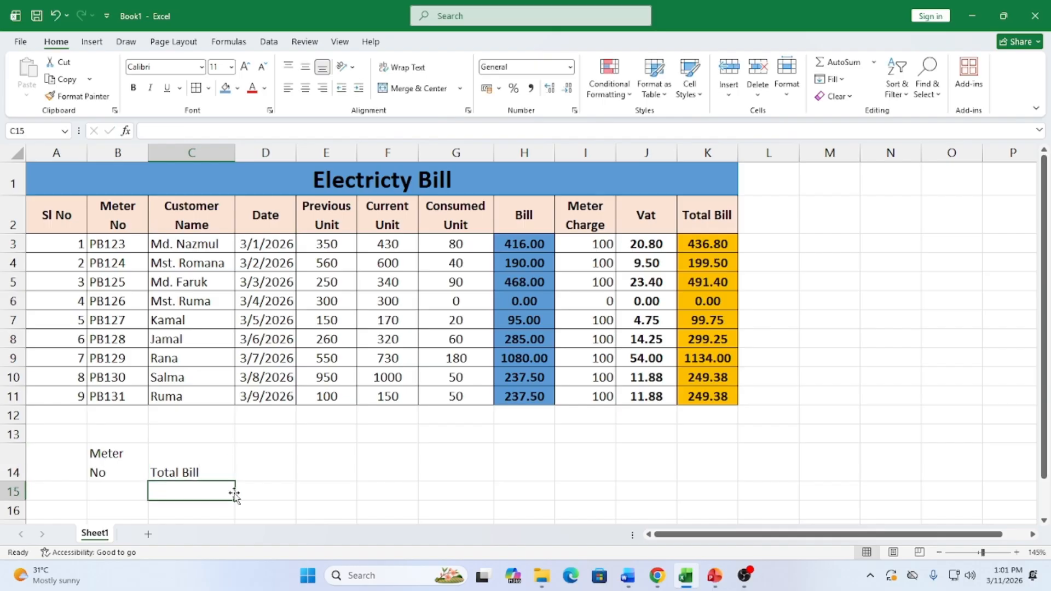
Make the B14:C14 labels bold and centred
{"action": "left_click", "coordinate": [99, 460]}
{"action": "left_click_drag", "start_coordinate": [149, 467], "coordinate": [169, 467]}
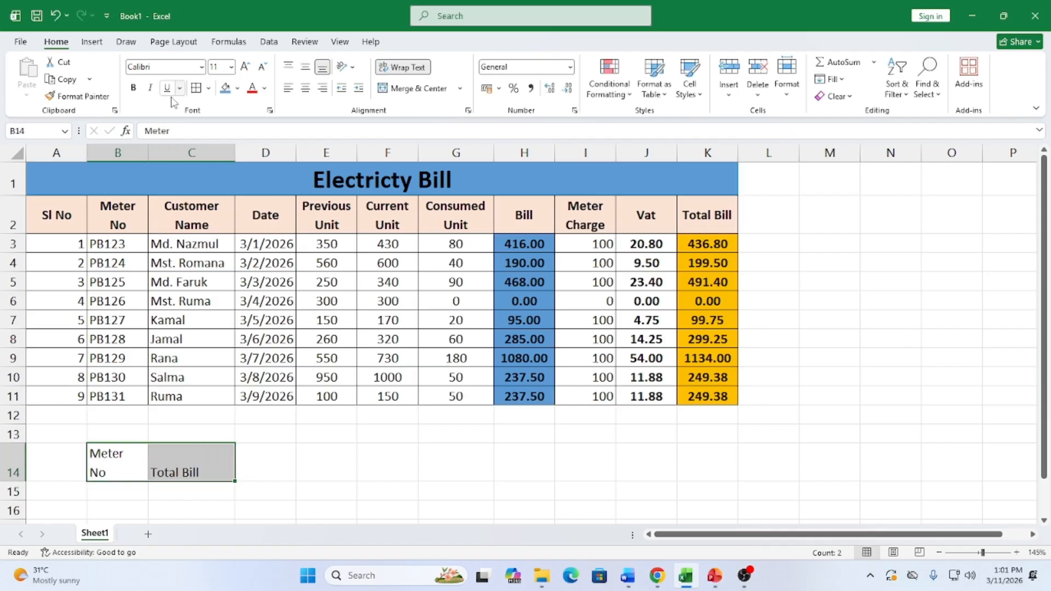
{"action": "left_click", "coordinate": [133, 87]}
{"action": "left_click", "coordinate": [305, 87]}
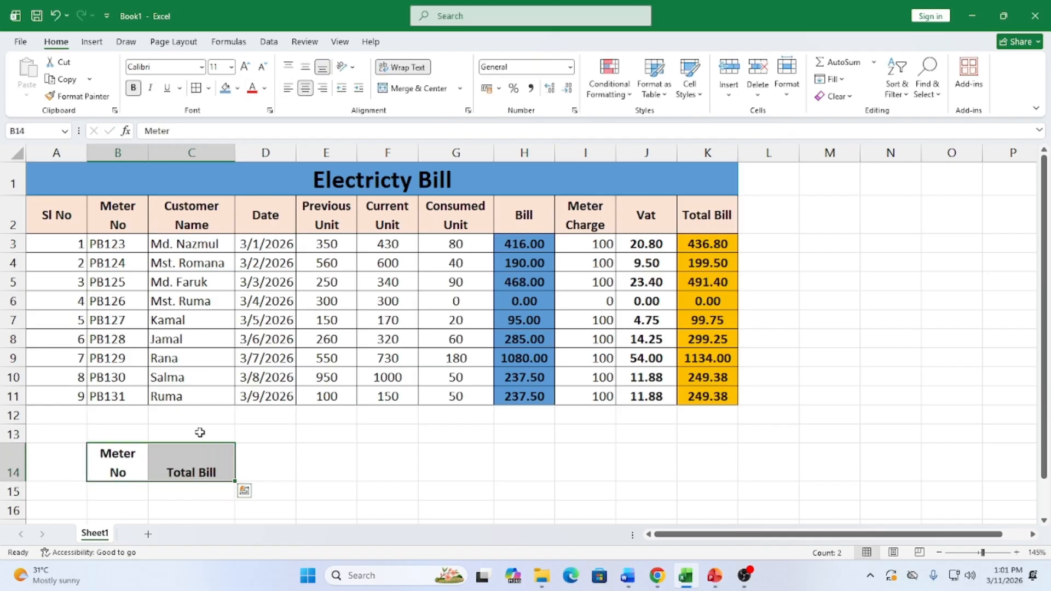
Apply All Borders to the B14:C15 box
{"action": "scroll", "coordinate": [186, 451], "scroll_direction": "down", "scroll_amount": 2}
{"action": "left_click_drag", "start_coordinate": [141, 316], "coordinate": [162, 336]}
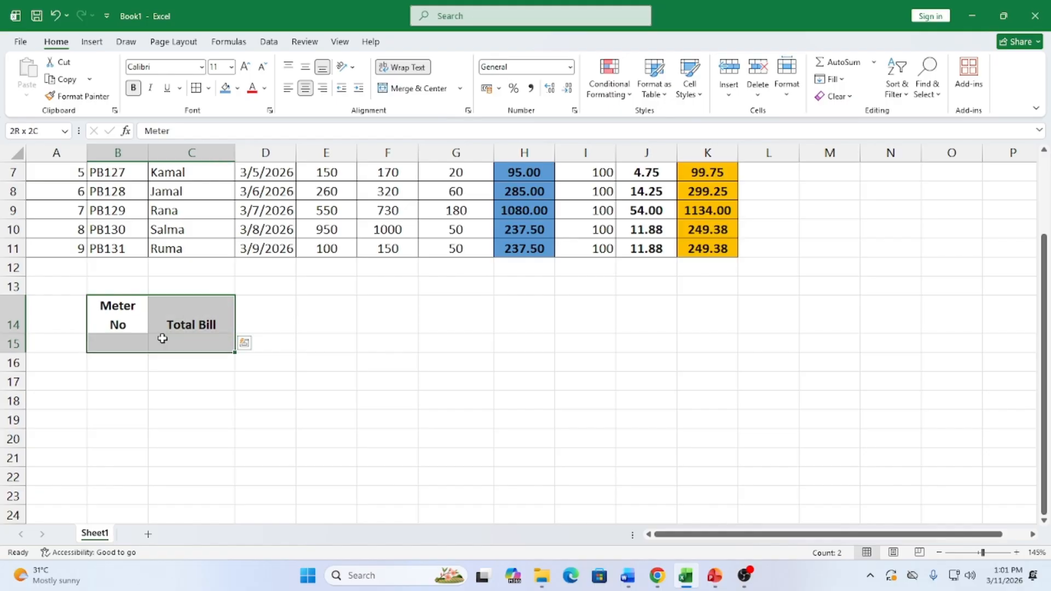
{"action": "left_click", "coordinate": [197, 88]}
{"action": "left_click", "coordinate": [268, 382]}
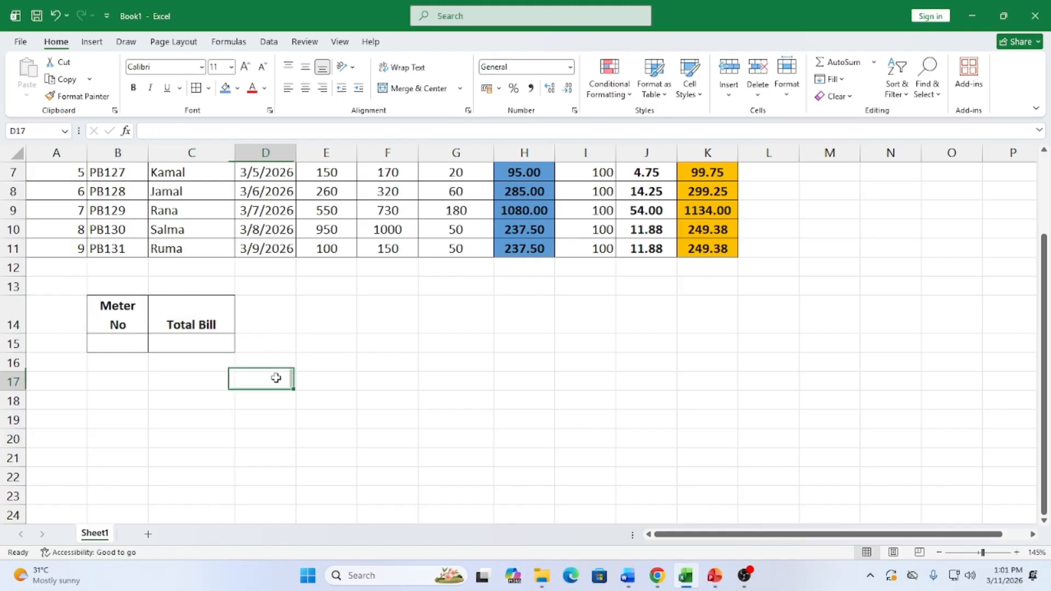
{"action": "scroll", "coordinate": [367, 383], "scroll_direction": "up", "scroll_amount": 1}
{"action": "scroll", "coordinate": [368, 385], "scroll_direction": "up", "scroll_amount": 1}
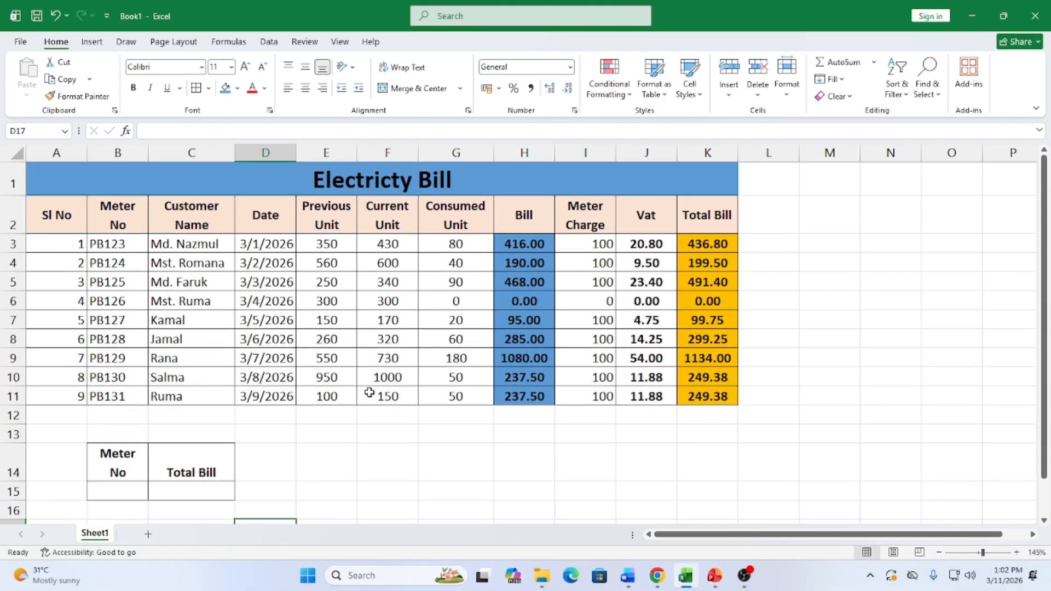
{"action": "scroll", "coordinate": [370, 391], "scroll_direction": "down", "scroll_amount": 1}
{"action": "scroll", "coordinate": [370, 392], "scroll_direction": "up", "scroll_amount": 1}
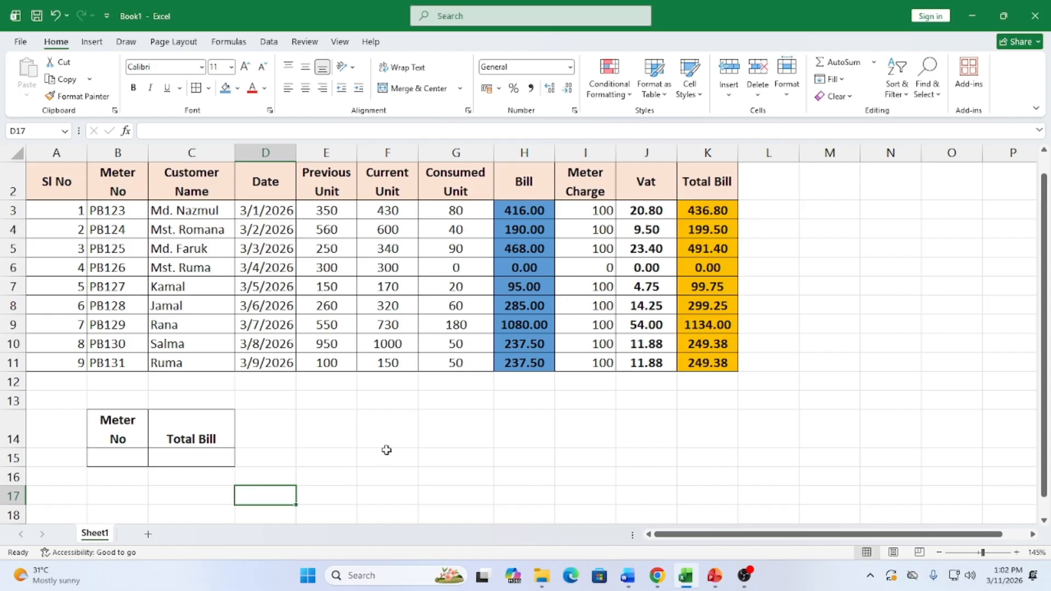
Break the Total Bill label in C14 onto two lines
{"action": "left_click", "coordinate": [196, 438]}
{"action": "double_click", "coordinate": [196, 438]}
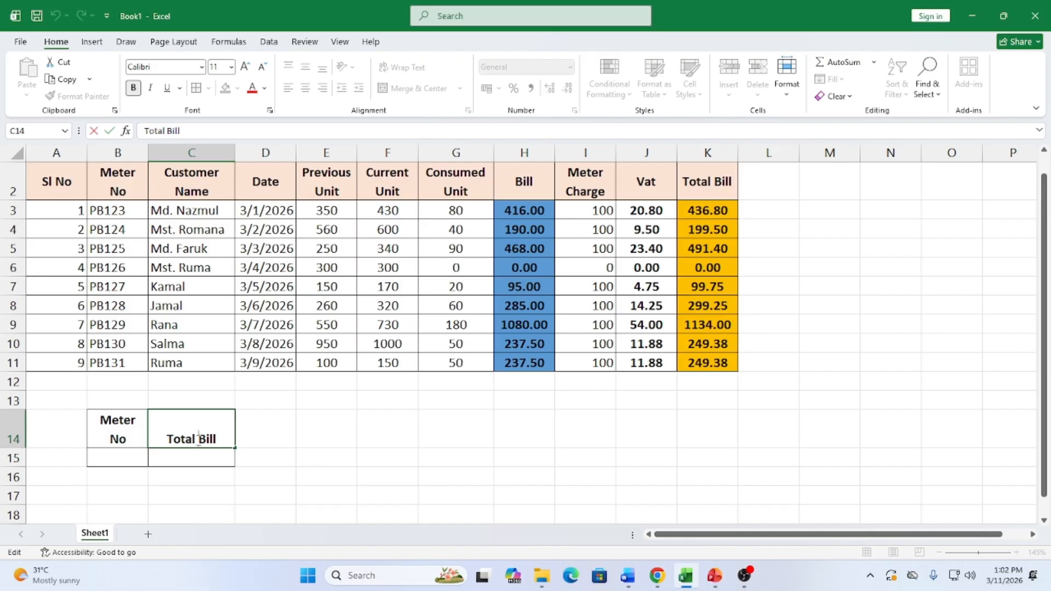
{"action": "key", "text": "alt+Return"}
{"action": "left_click", "coordinate": [236, 476]}
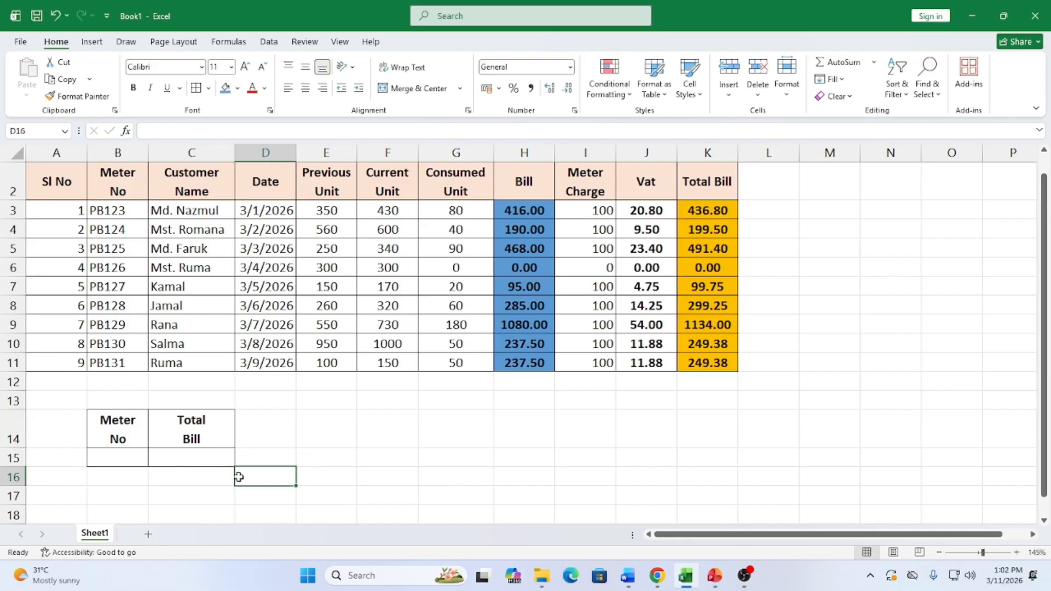
{"action": "left_click", "coordinate": [125, 457]}
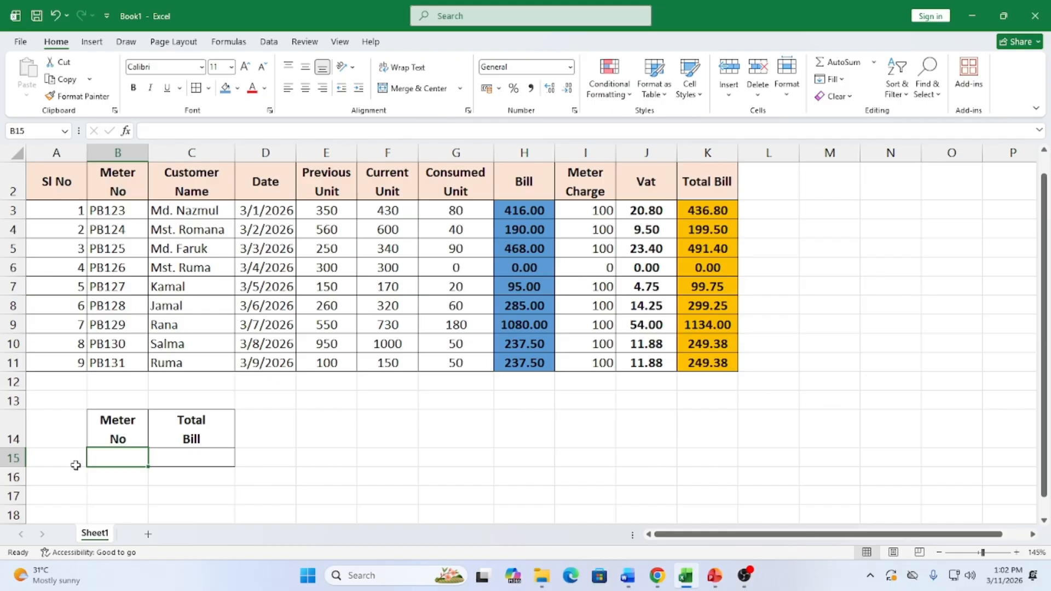
Add List data validation to B15 using the meter numbers B3:B11 as source
{"action": "left_click", "coordinate": [269, 41]}
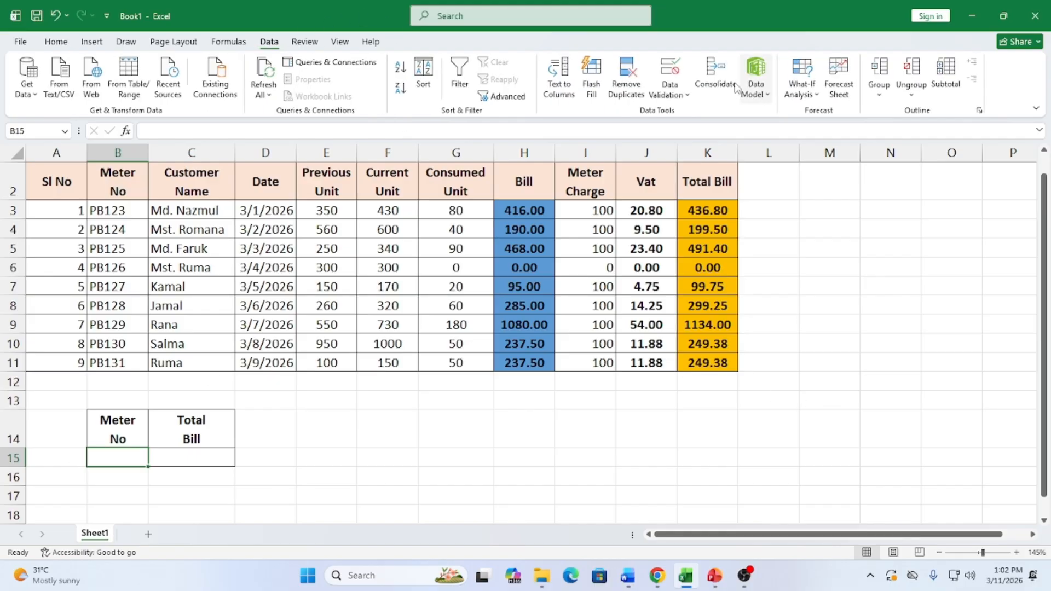
{"action": "left_click", "coordinate": [678, 72]}
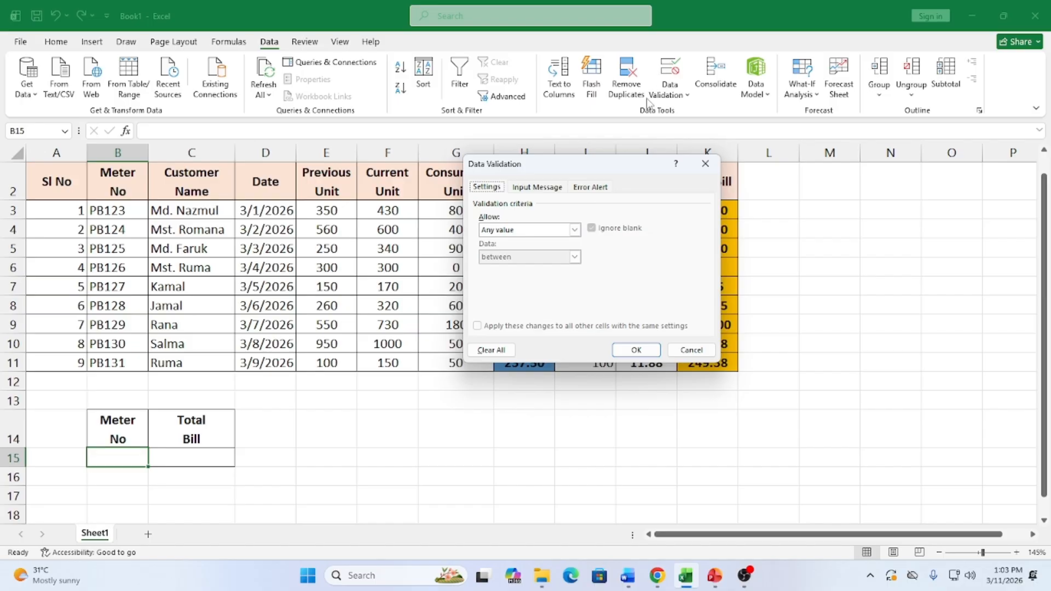
{"action": "left_click", "coordinate": [575, 231]}
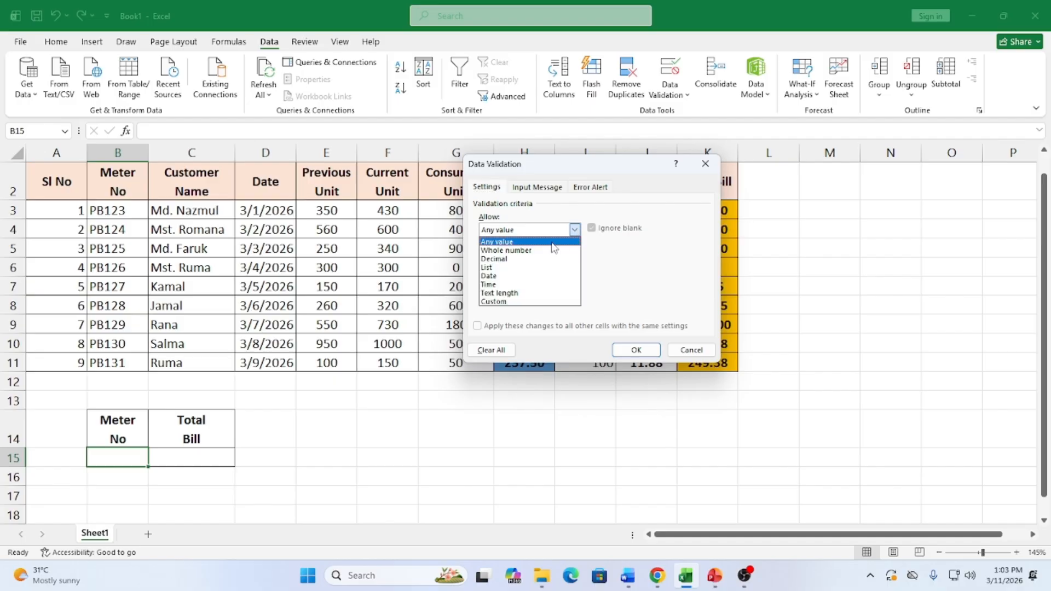
{"action": "left_click", "coordinate": [510, 268]}
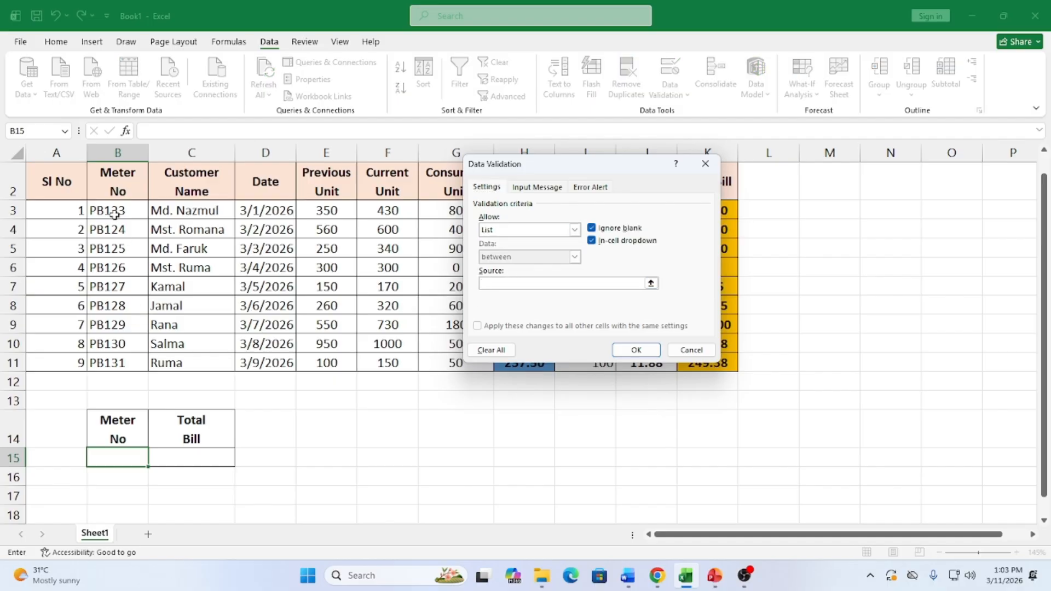
{"action": "left_click_drag", "start_coordinate": [114, 211], "coordinate": [115, 351]}
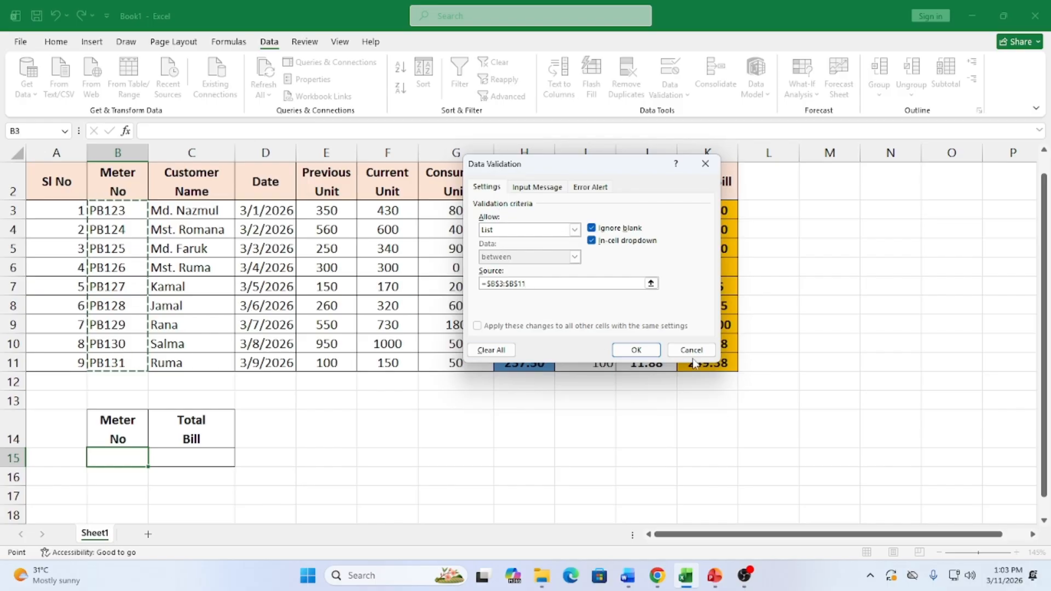
{"action": "left_click", "coordinate": [631, 350]}
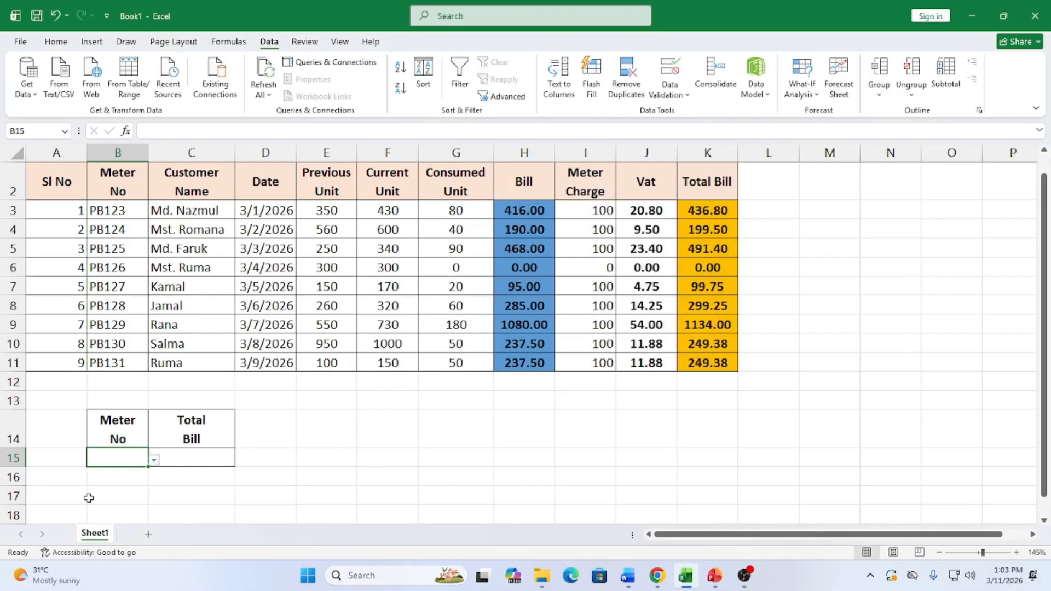
Try meters PB128, PB124 and PB126 from B15's dropdown, settling on PB125
{"action": "left_click", "coordinate": [154, 460]}
{"action": "left_click", "coordinate": [86, 416]}
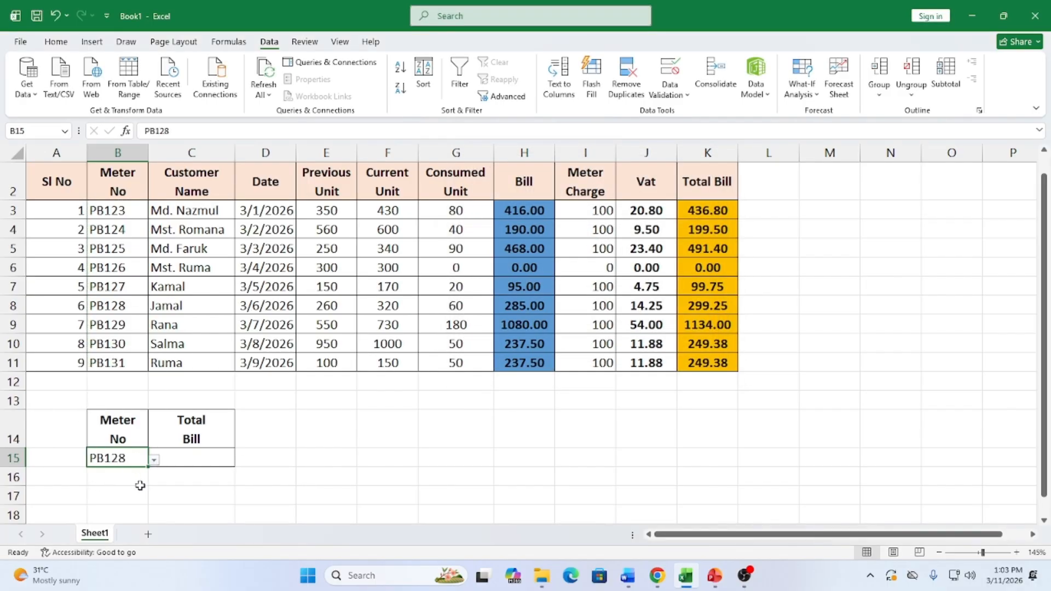
{"action": "left_click", "coordinate": [154, 461]}
{"action": "left_click", "coordinate": [96, 356]}
{"action": "left_click", "coordinate": [154, 461]}
{"action": "left_click", "coordinate": [99, 379]}
{"action": "left_click", "coordinate": [154, 461]}
{"action": "left_click", "coordinate": [119, 368]}
Enter =VLOOKUP(B15,B3:K11,10,0) in C15
{"action": "left_click", "coordinate": [204, 458]}
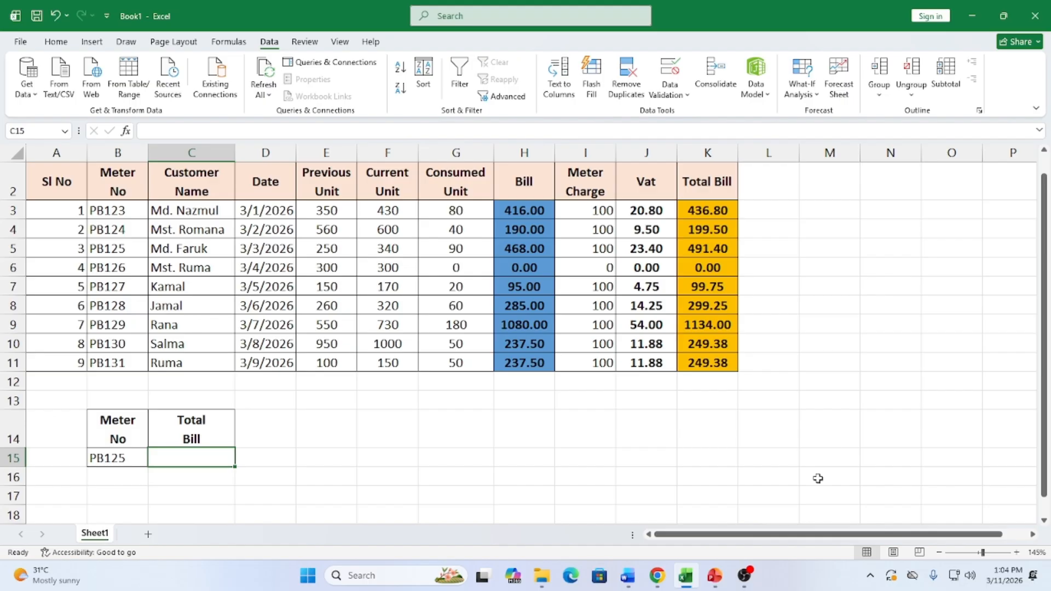
{"action": "type", "text": "="}
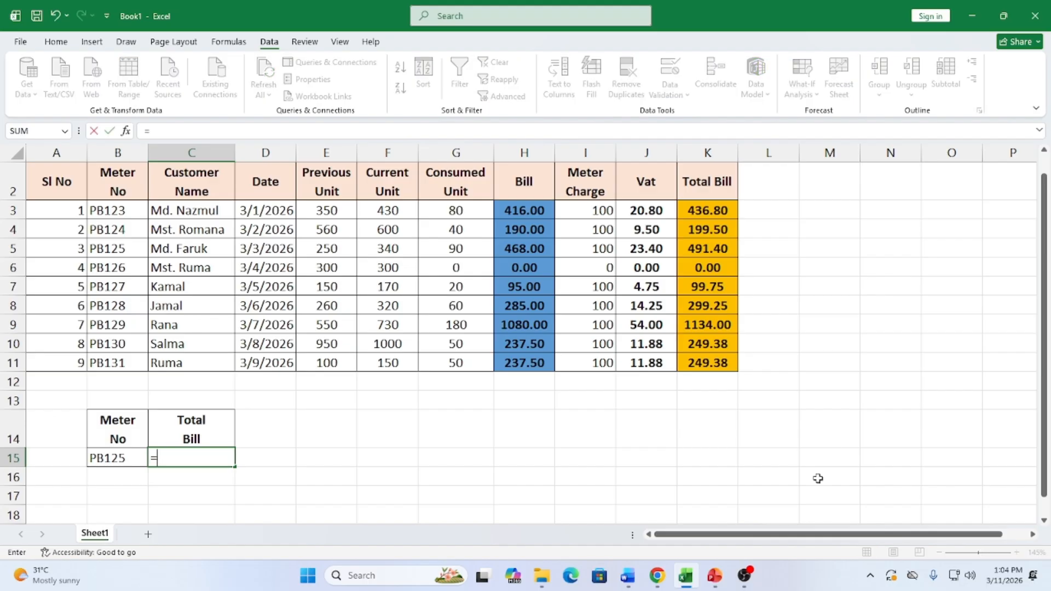
{"action": "type", "text": "V"}
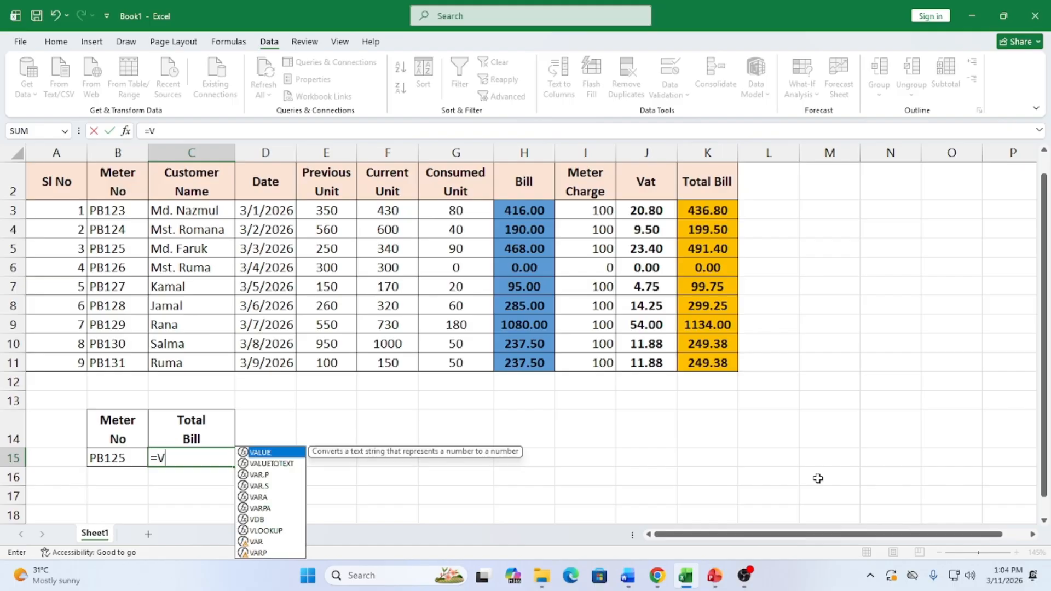
{"action": "type", "text": "lookup("}
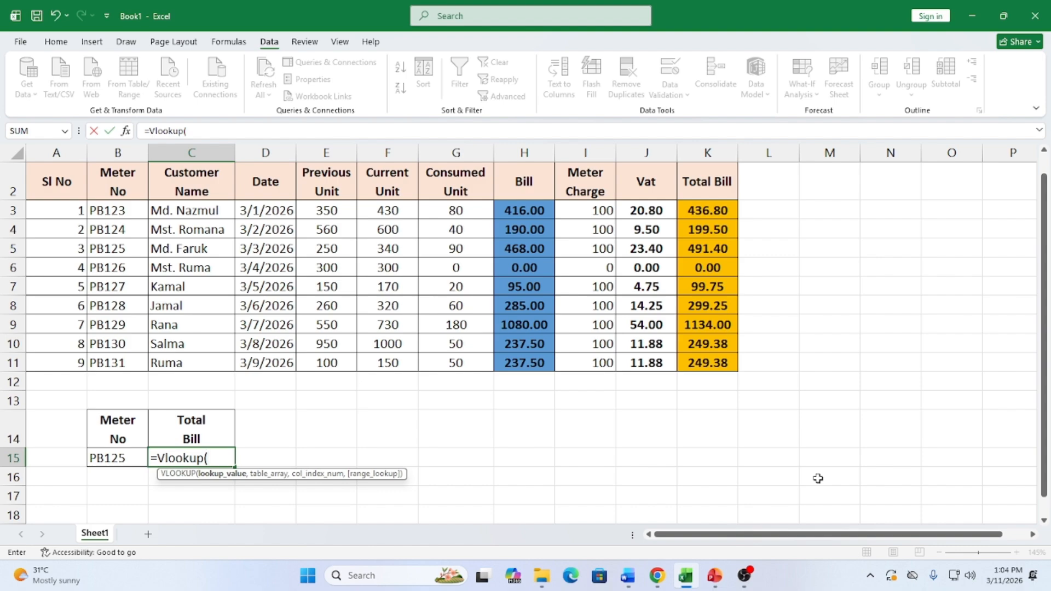
{"action": "left_click", "coordinate": [136, 459]}
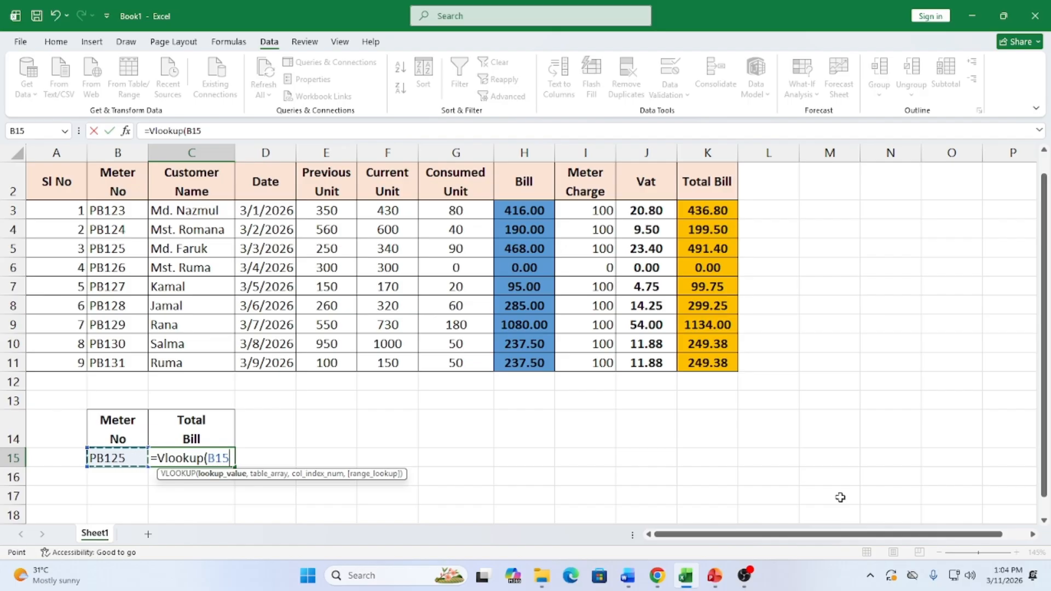
{"action": "type", "text": ","}
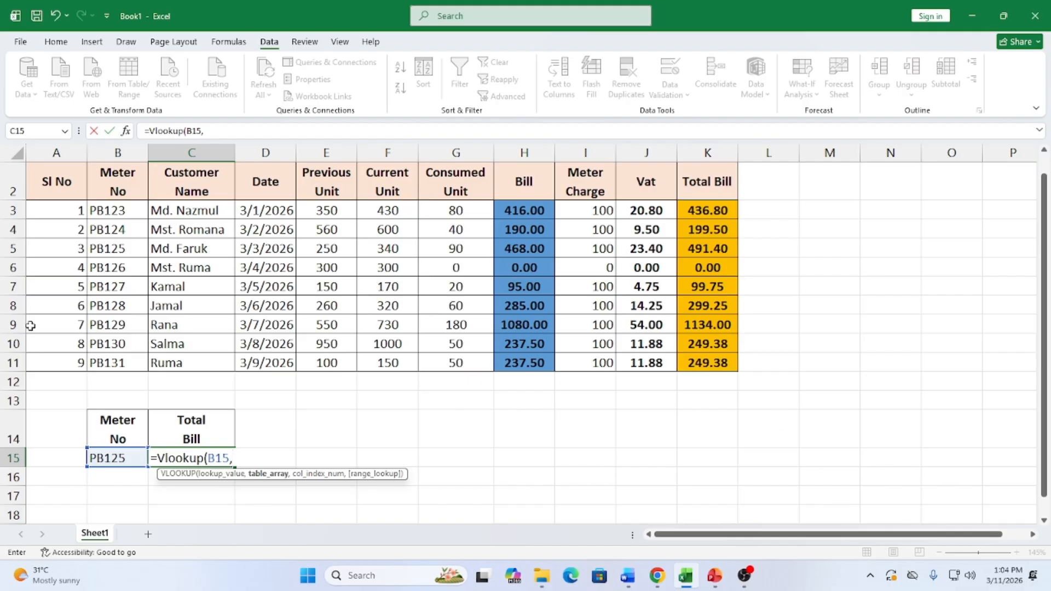
{"action": "left_click_drag", "start_coordinate": [103, 211], "coordinate": [729, 362]}
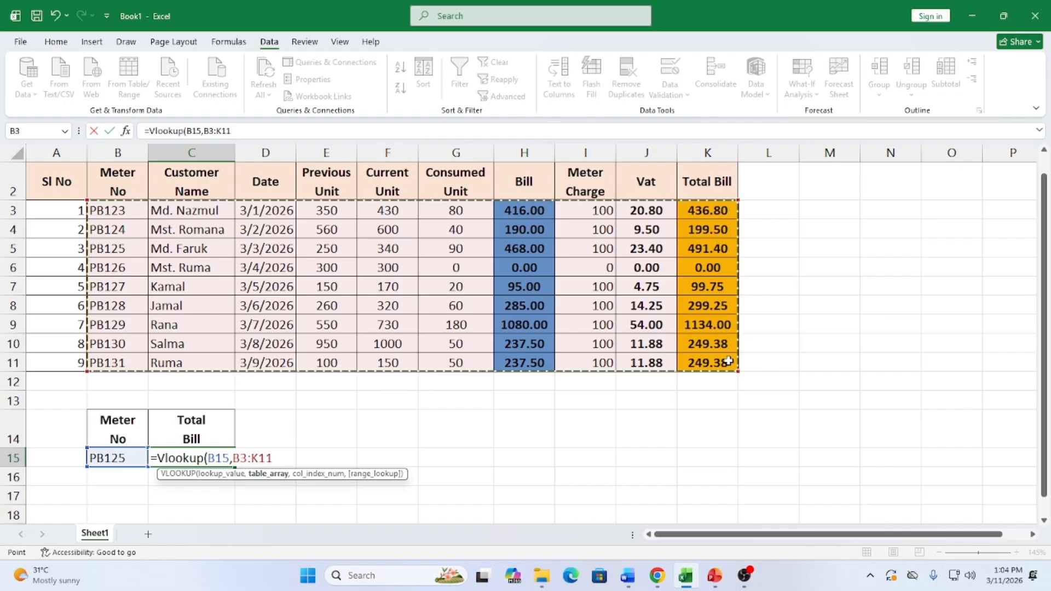
{"action": "type", "text": ","}
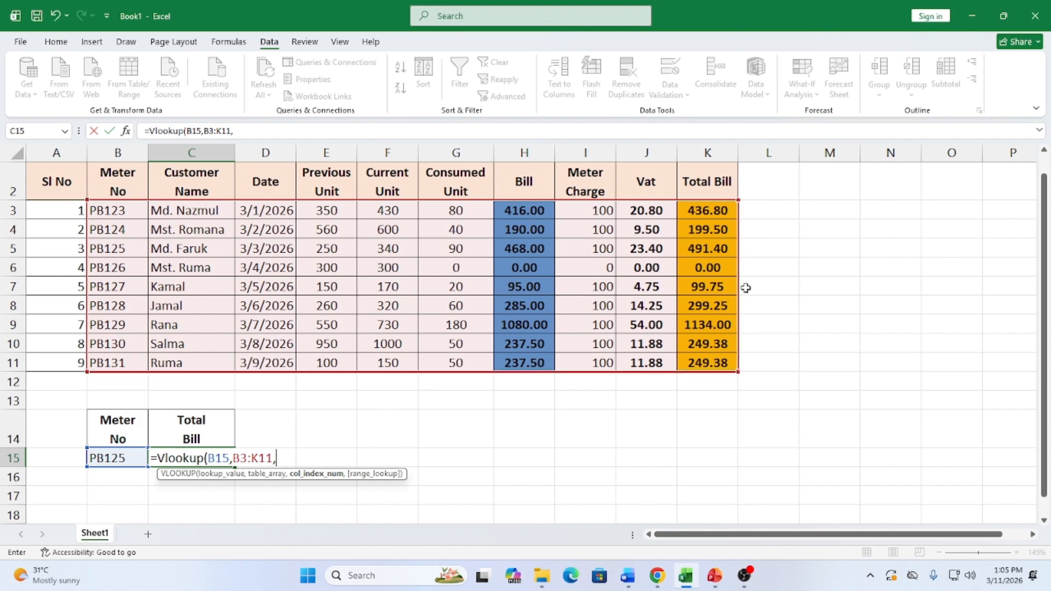
{"action": "type", "text": "10"}
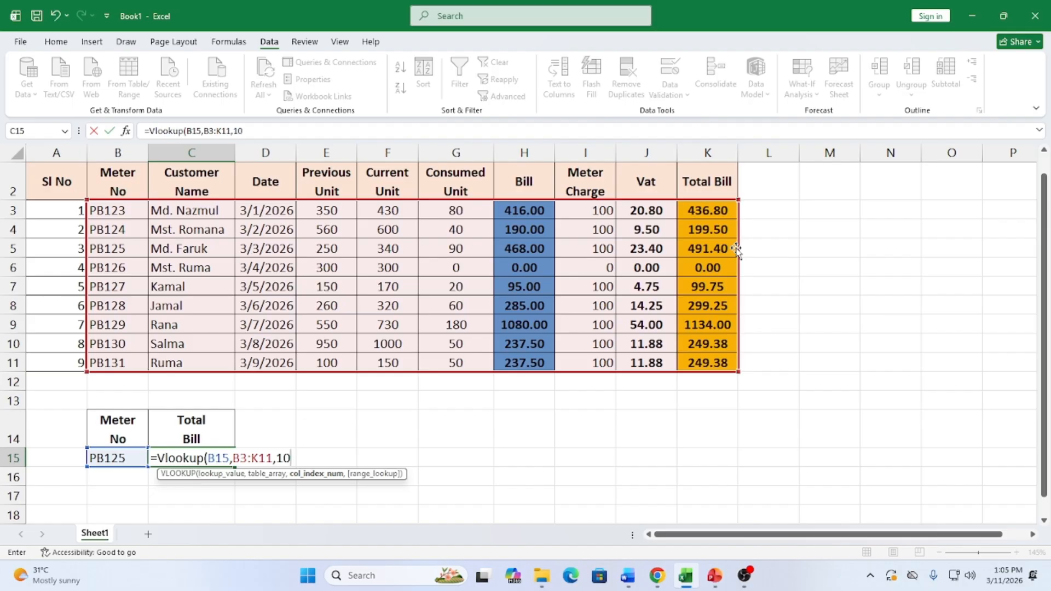
{"action": "type", "text": ","}
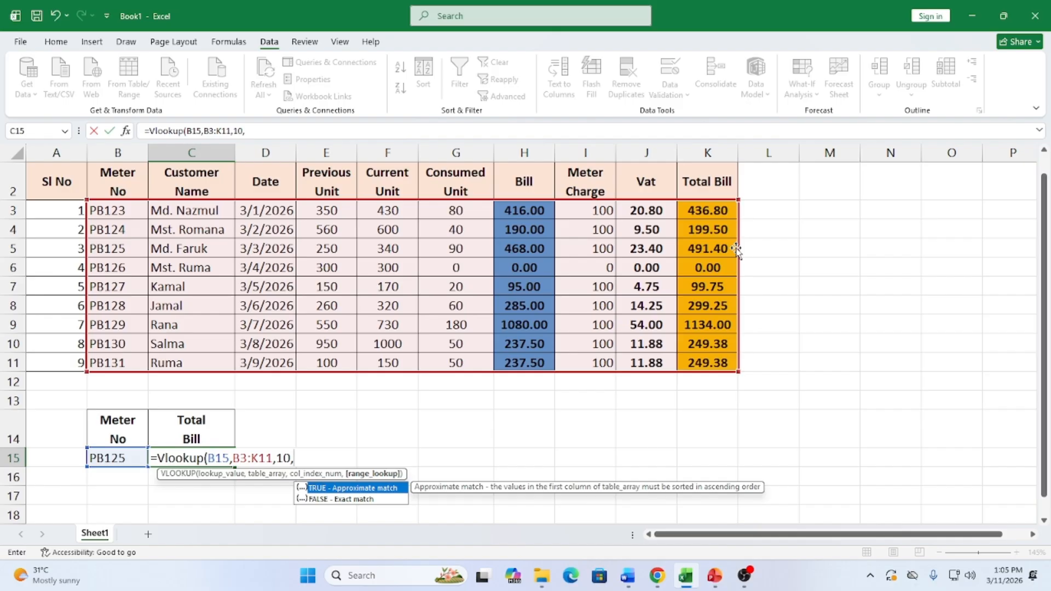
{"action": "type", "text": "0)"}
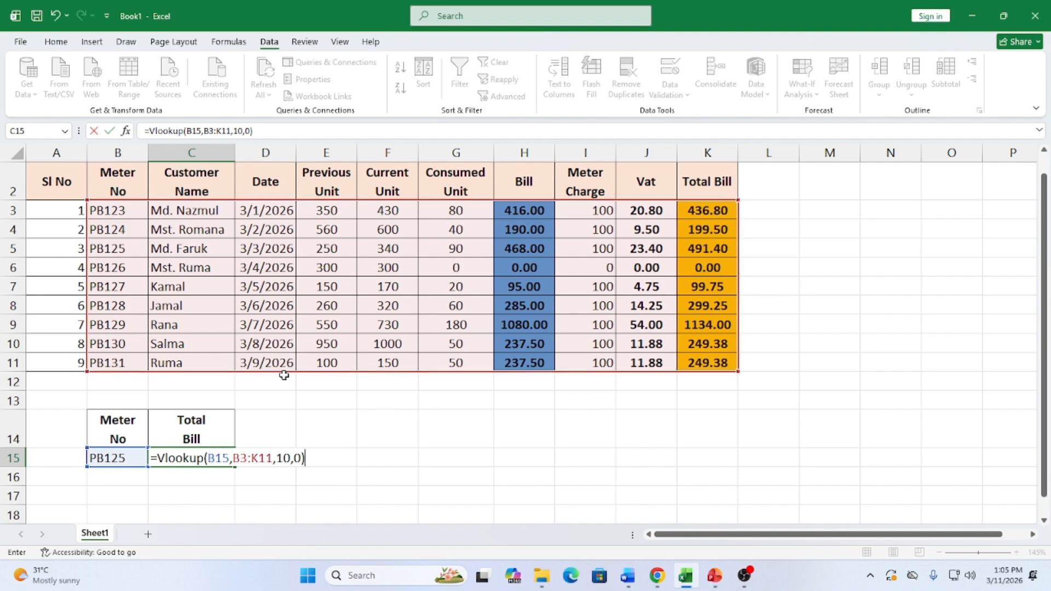
Make the B15 and K11 references absolute, commit, then pick PB129 to return 1134
{"action": "left_click", "coordinate": [228, 455]}
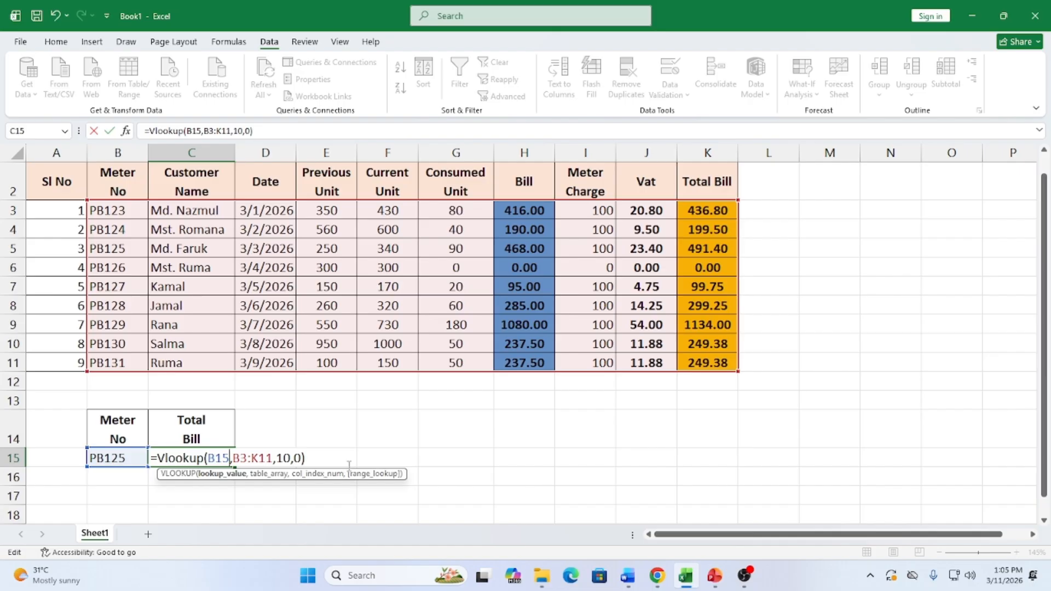
{"action": "key", "text": "F4"}
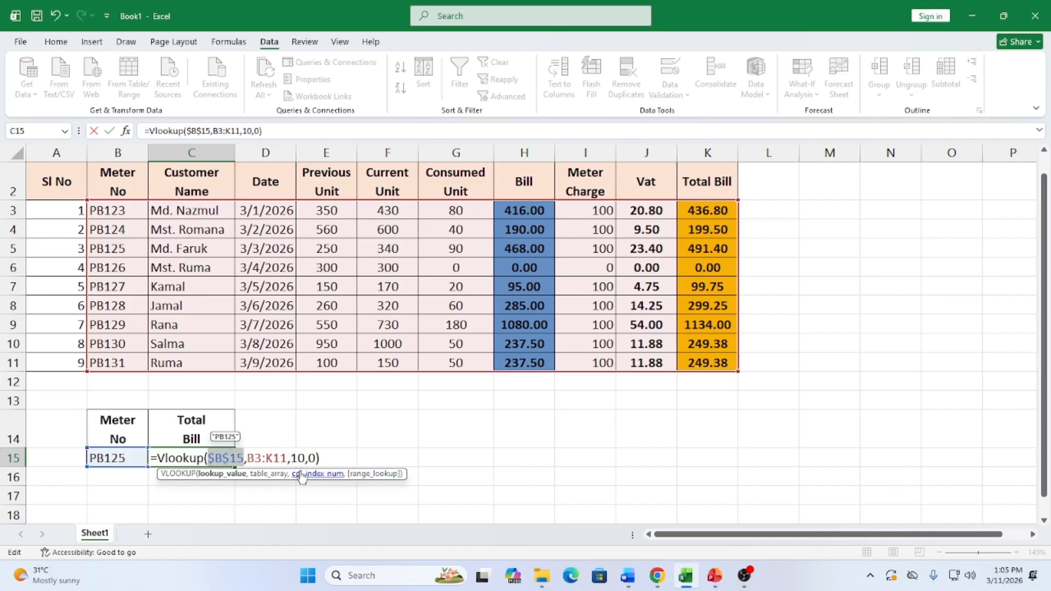
{"action": "left_click", "coordinate": [286, 457]}
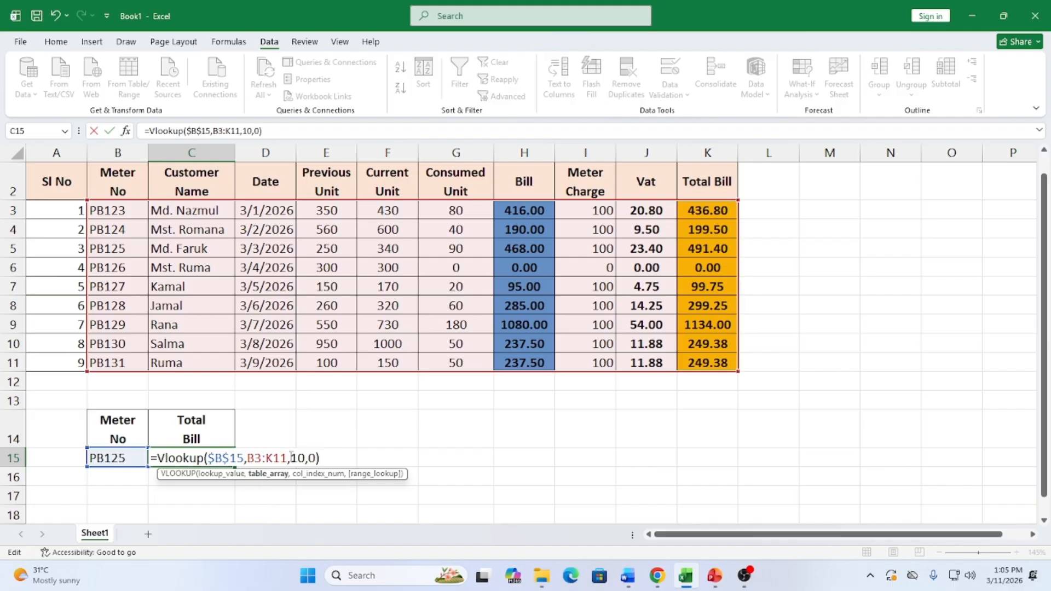
{"action": "key", "text": "F4"}
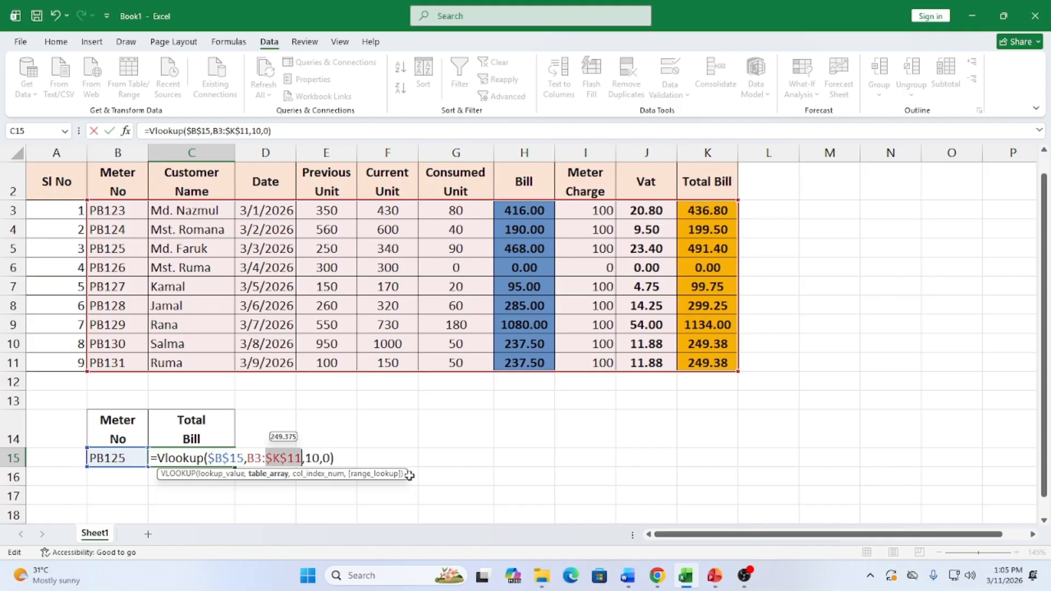
{"action": "key", "text": "Return"}
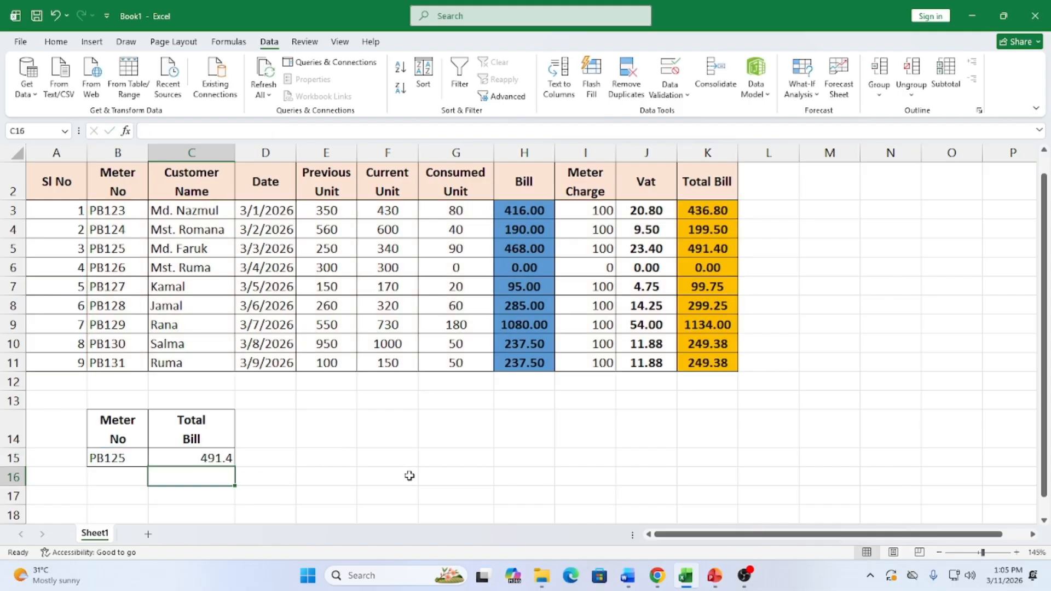
{"action": "left_click", "coordinate": [130, 456]}
{"action": "left_click", "coordinate": [154, 460]}
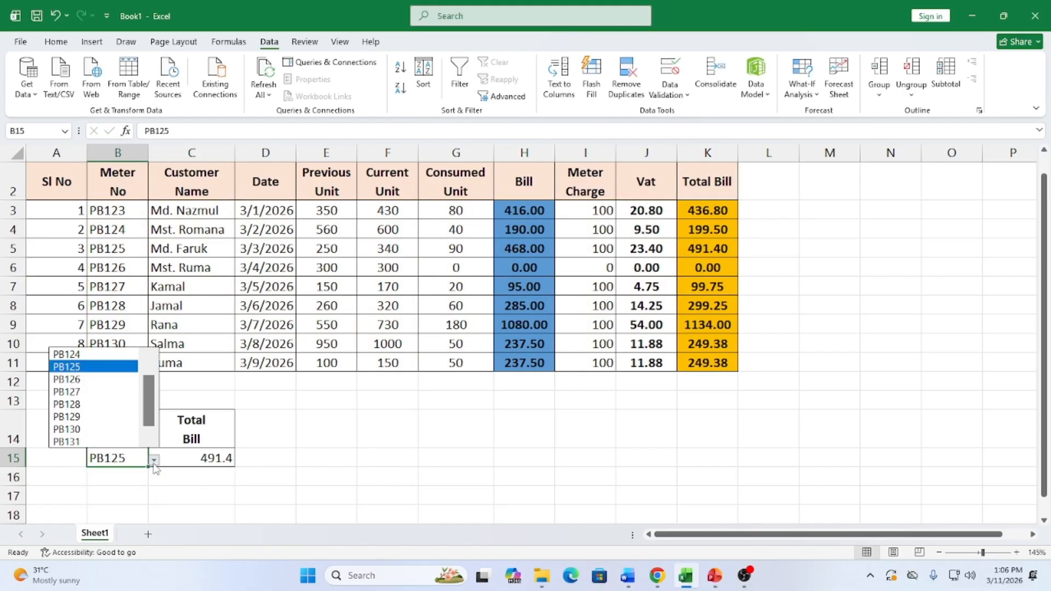
{"action": "left_click", "coordinate": [93, 417]}
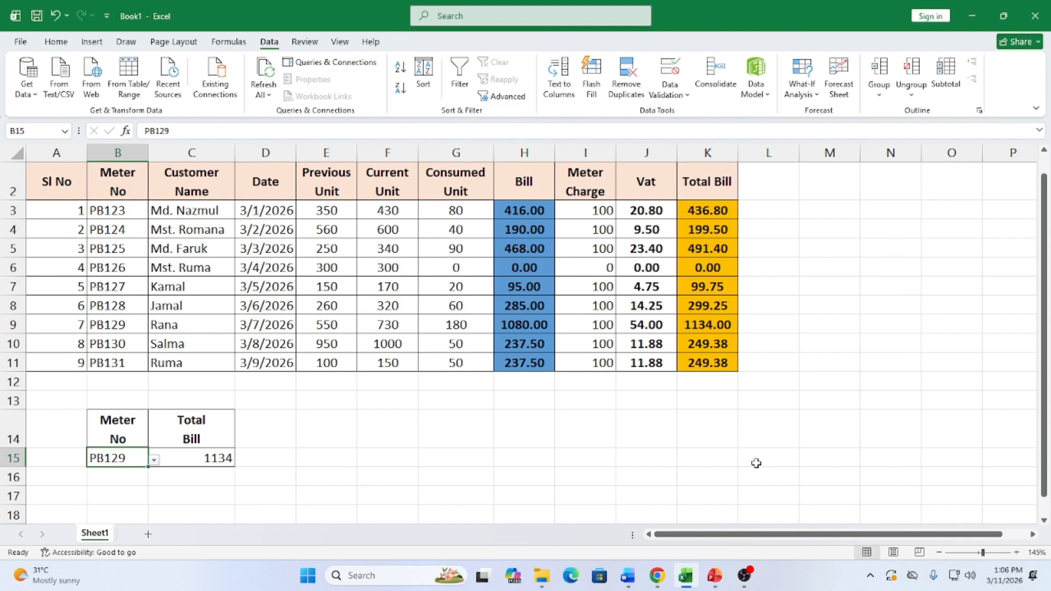
{"action": "left_click", "coordinate": [629, 579]}
{"action": "scroll", "coordinate": [624, 440], "scroll_direction": "down", "scroll_amount": 5}
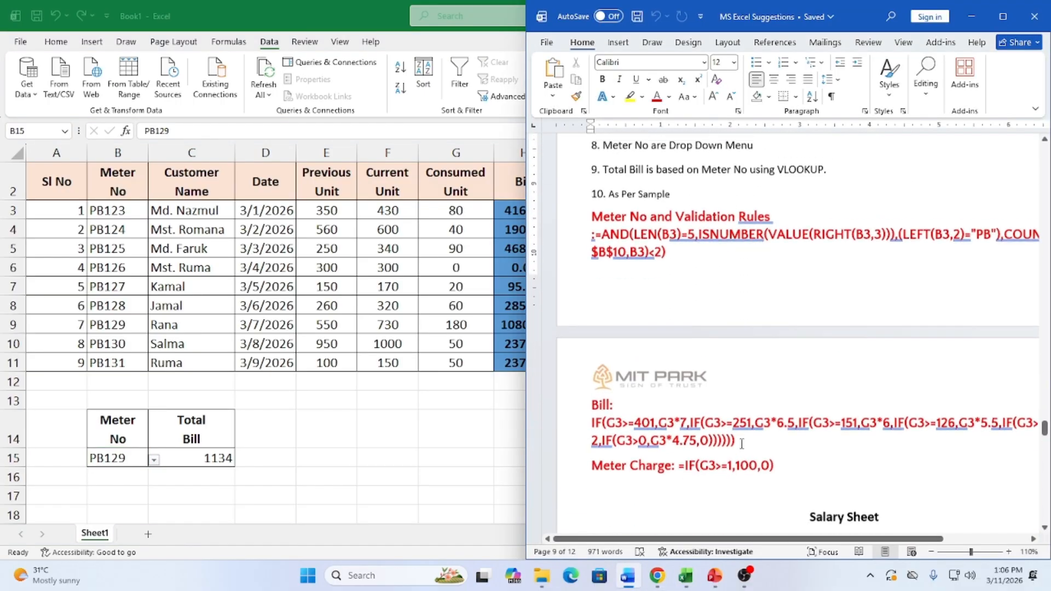
{"action": "scroll", "coordinate": [624, 439], "scroll_direction": "down", "scroll_amount": 2}
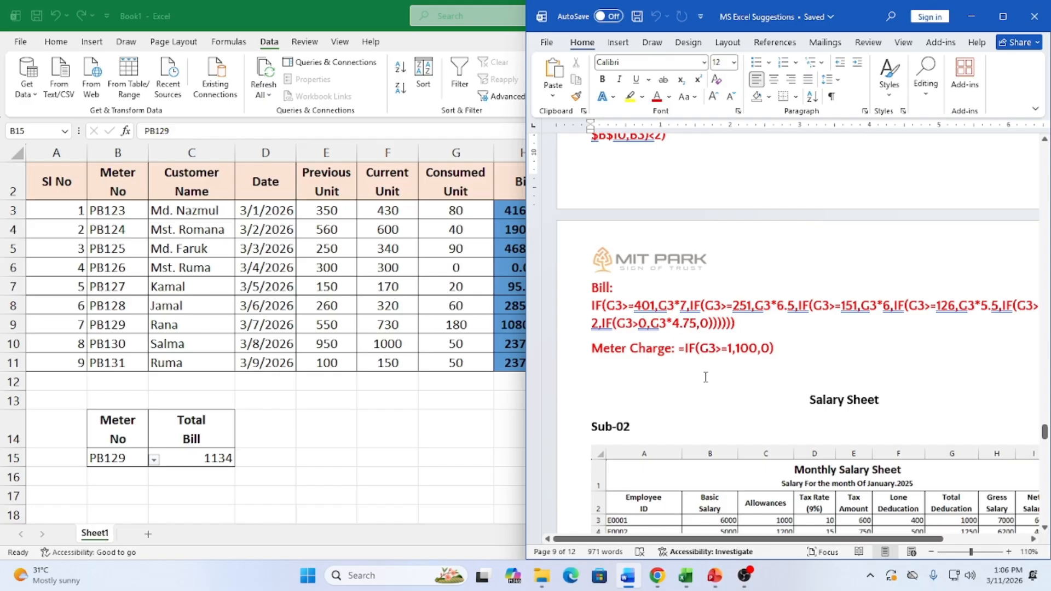
{"action": "scroll", "coordinate": [706, 377], "scroll_direction": "up", "scroll_amount": 3}
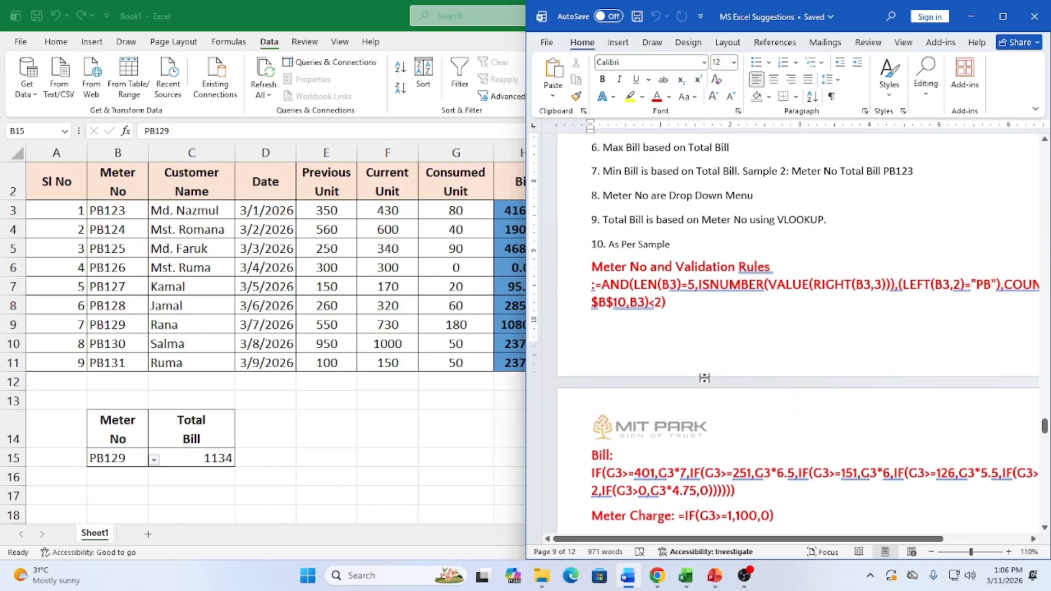
{"action": "scroll", "coordinate": [704, 378], "scroll_direction": "up", "scroll_amount": 3}
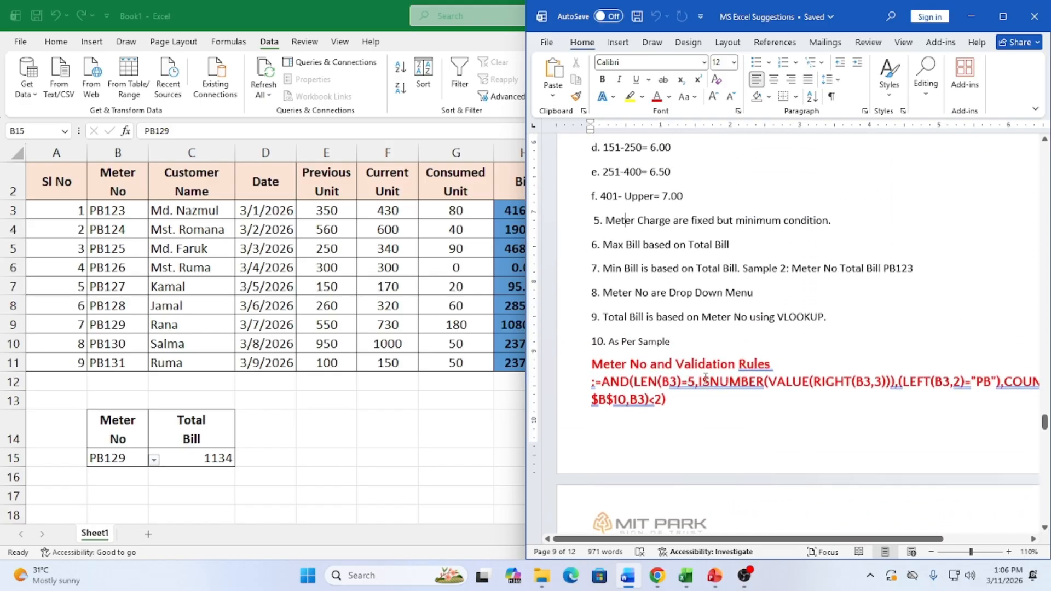
{"action": "left_click", "coordinate": [971, 17]}
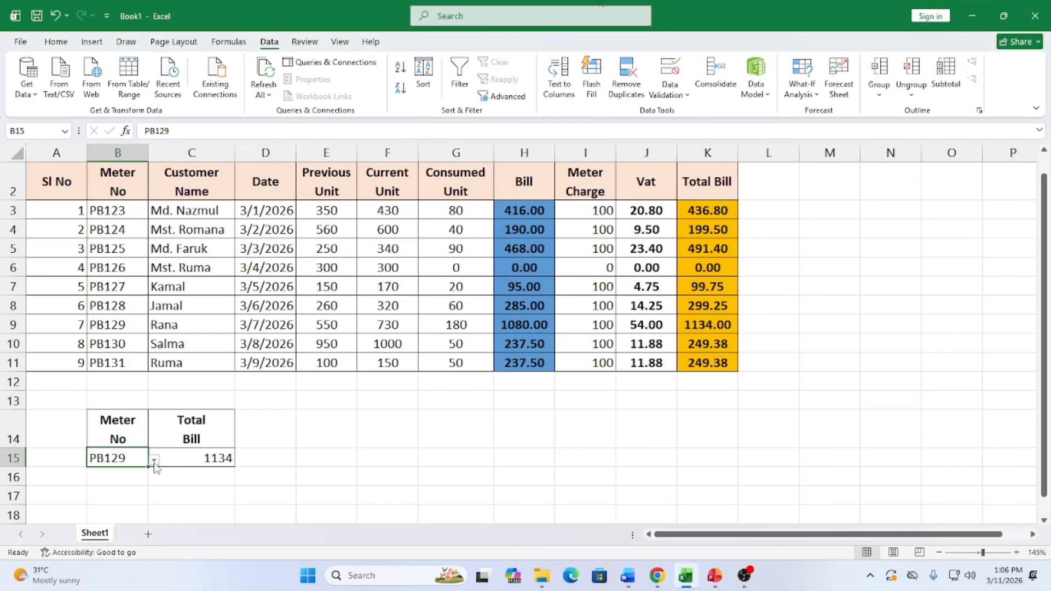
Choose meter PB127 in B15's dropdown, giving a Total Bill of 99.75
{"action": "left_click", "coordinate": [154, 460]}
{"action": "left_click", "coordinate": [87, 386]}
In Print settings, centre the table horizontally and vertically on the page via Page Setup
{"action": "left_click", "coordinate": [20, 43]}
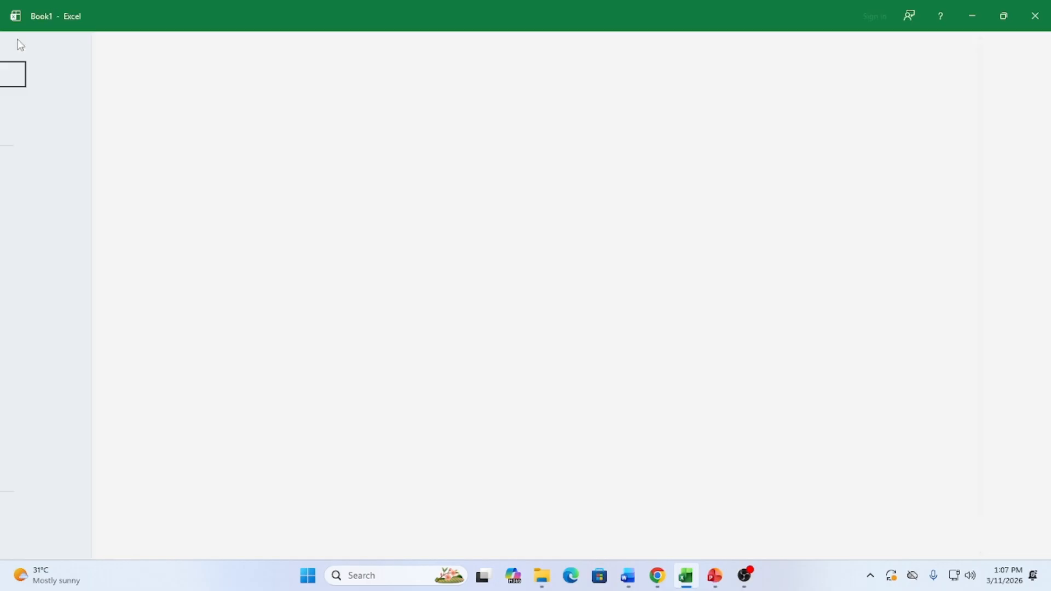
{"action": "left_click", "coordinate": [48, 268]}
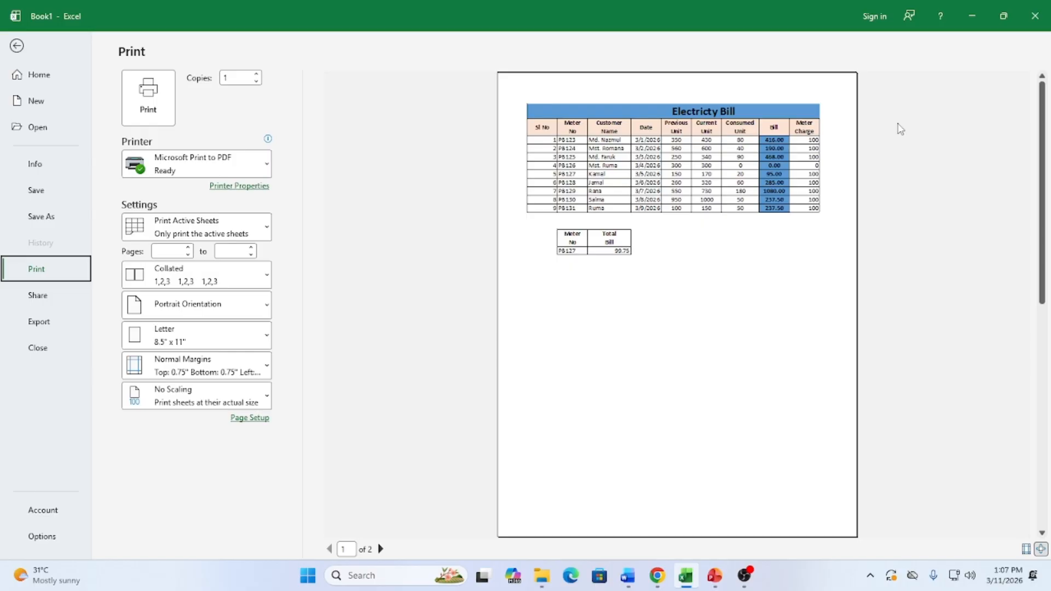
{"action": "left_click", "coordinate": [241, 311]}
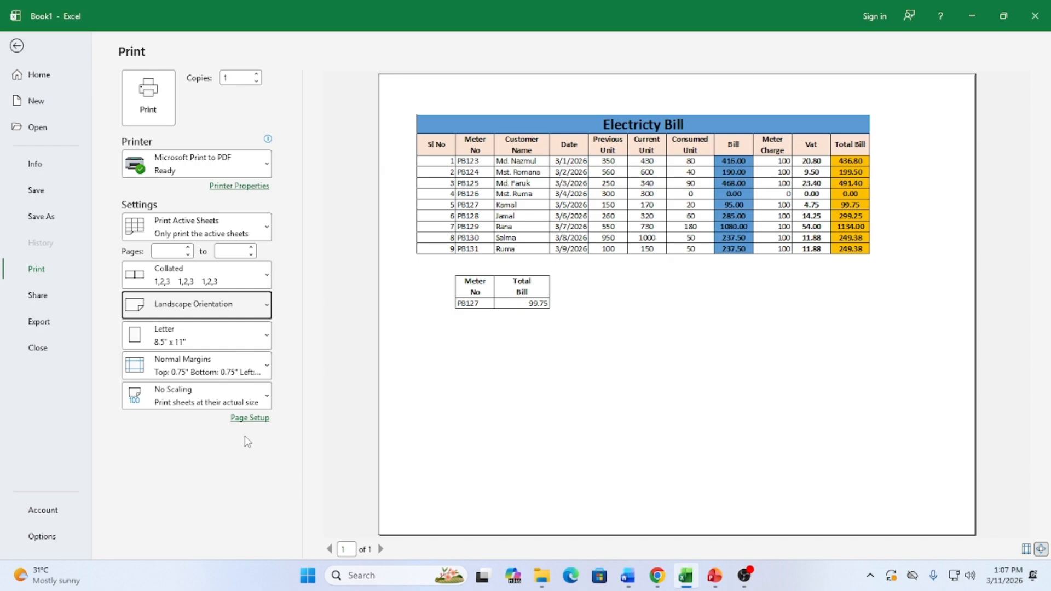
{"action": "left_click", "coordinate": [247, 419]}
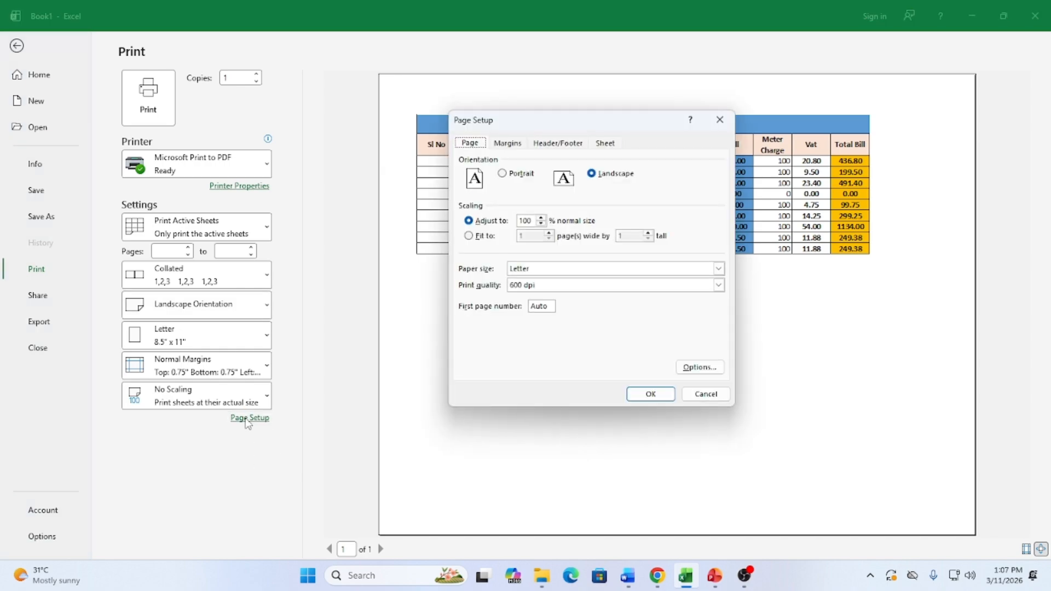
{"action": "left_click", "coordinate": [509, 144]}
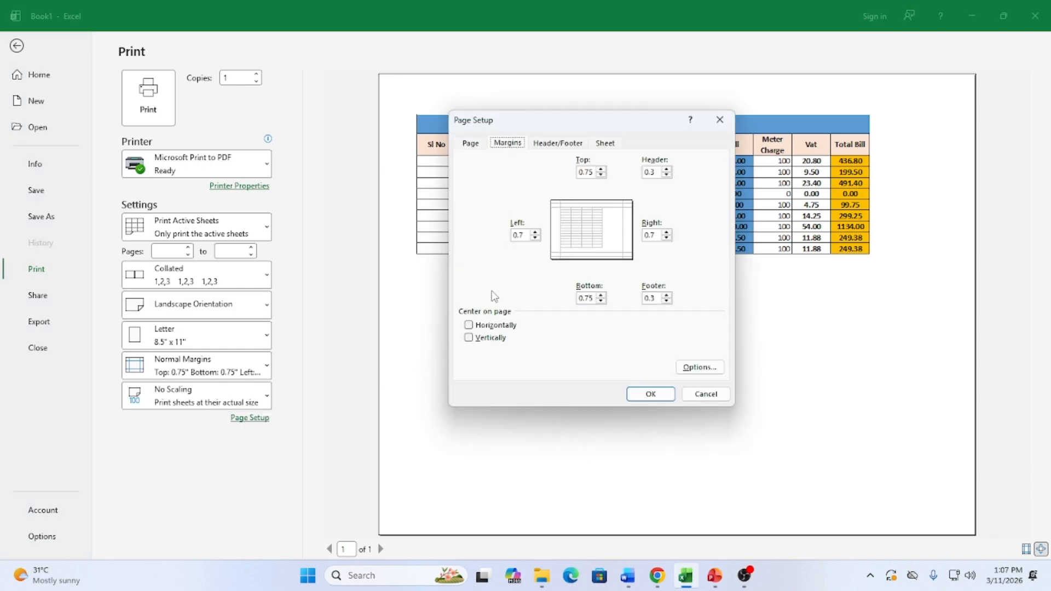
{"action": "left_click", "coordinate": [481, 325]}
{"action": "left_click", "coordinate": [483, 339]}
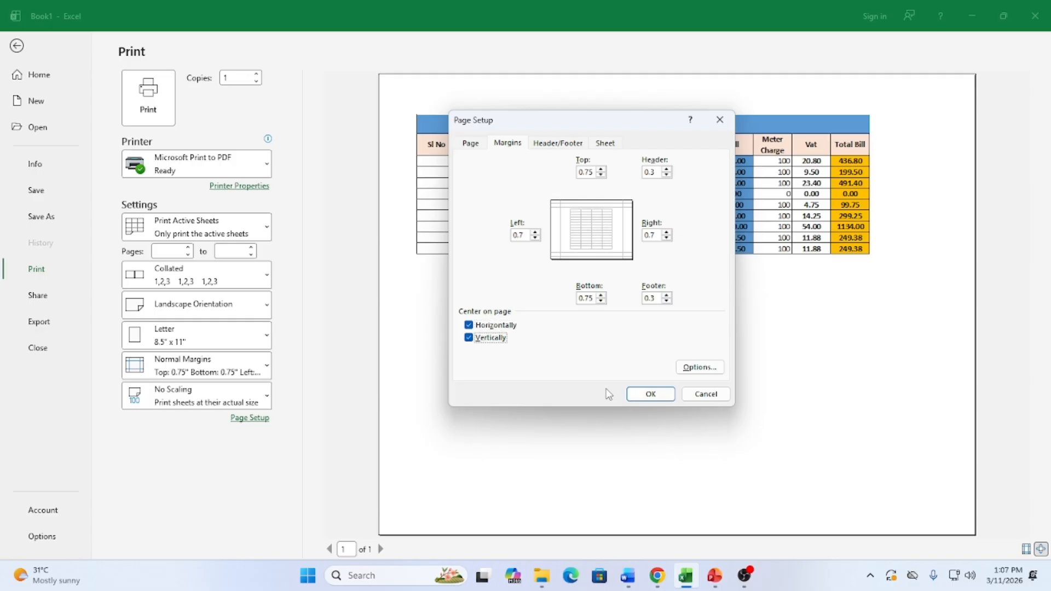
{"action": "left_click", "coordinate": [640, 394]}
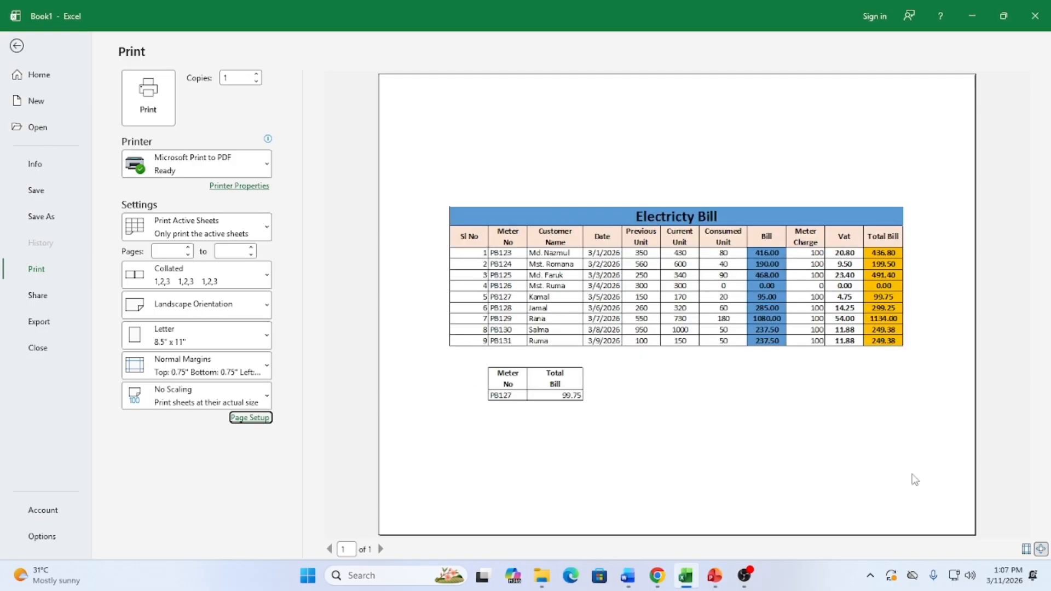
Show margins, choose A4 paper and Wide margins, review Page Setup, and return to the sheet
{"action": "left_click", "coordinate": [1026, 549]}
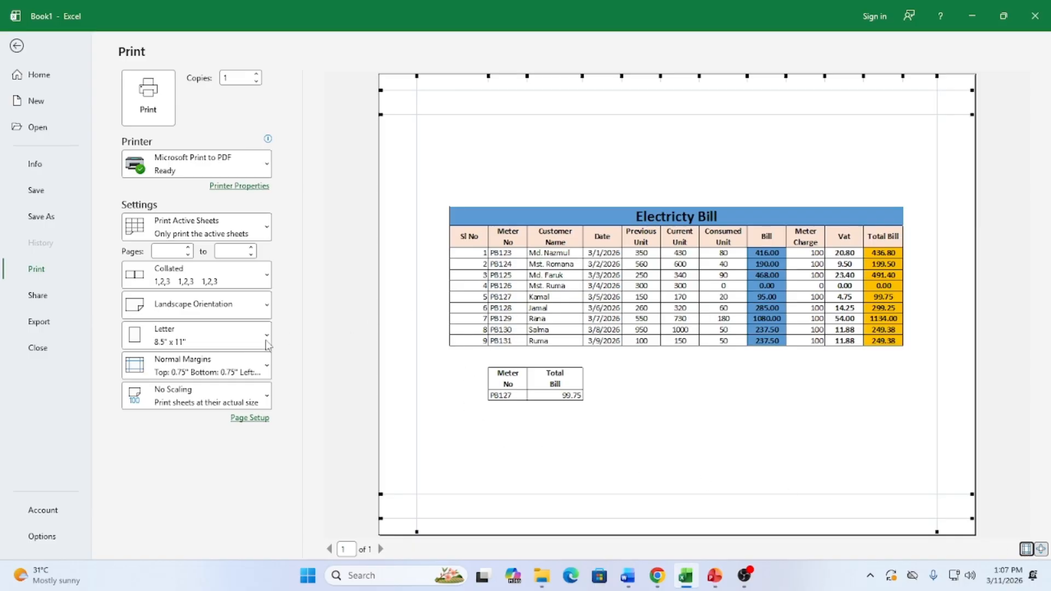
{"action": "left_click", "coordinate": [182, 340]}
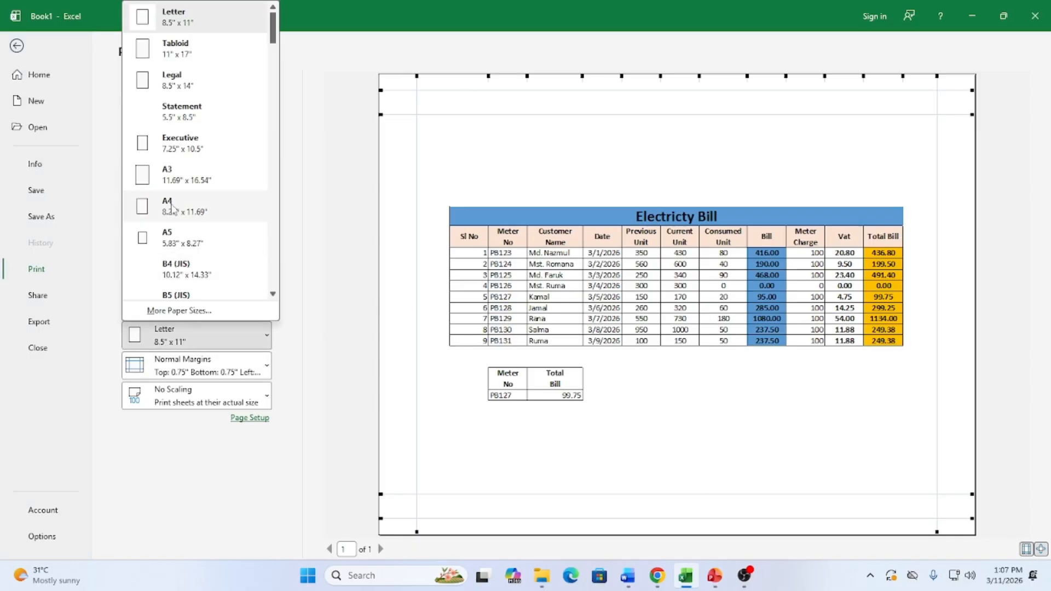
{"action": "left_click", "coordinate": [171, 207]}
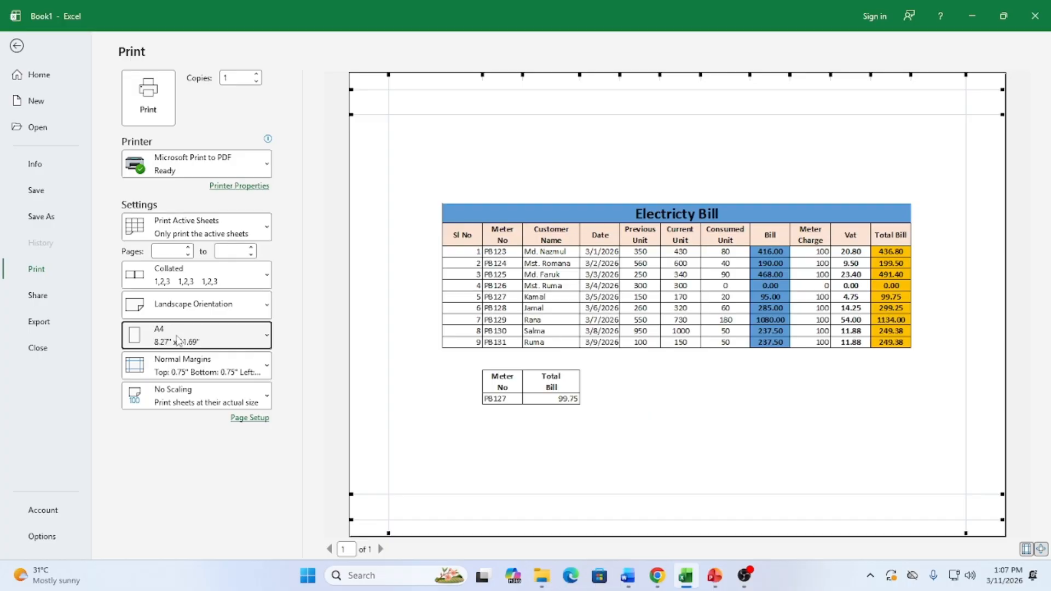
{"action": "left_click", "coordinate": [180, 367]}
{"action": "left_click", "coordinate": [220, 248]}
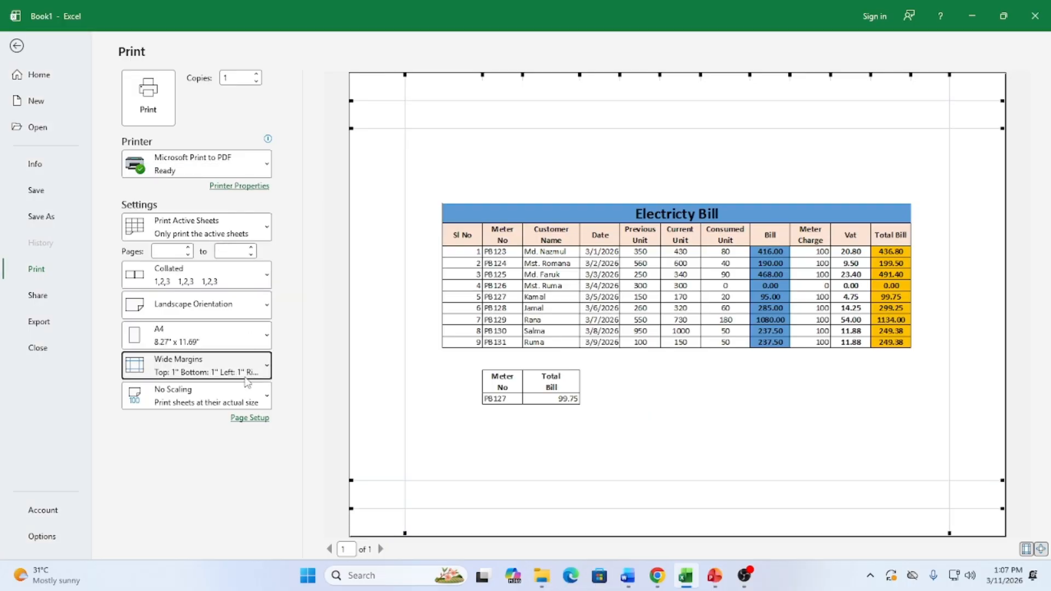
{"action": "left_click", "coordinate": [250, 417]}
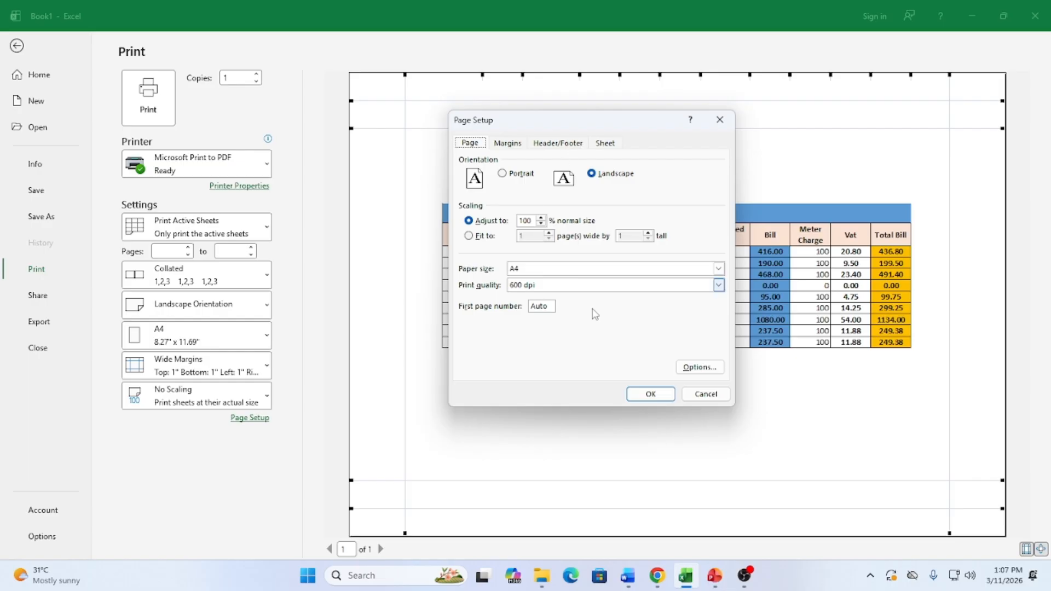
{"action": "left_click", "coordinate": [706, 394]}
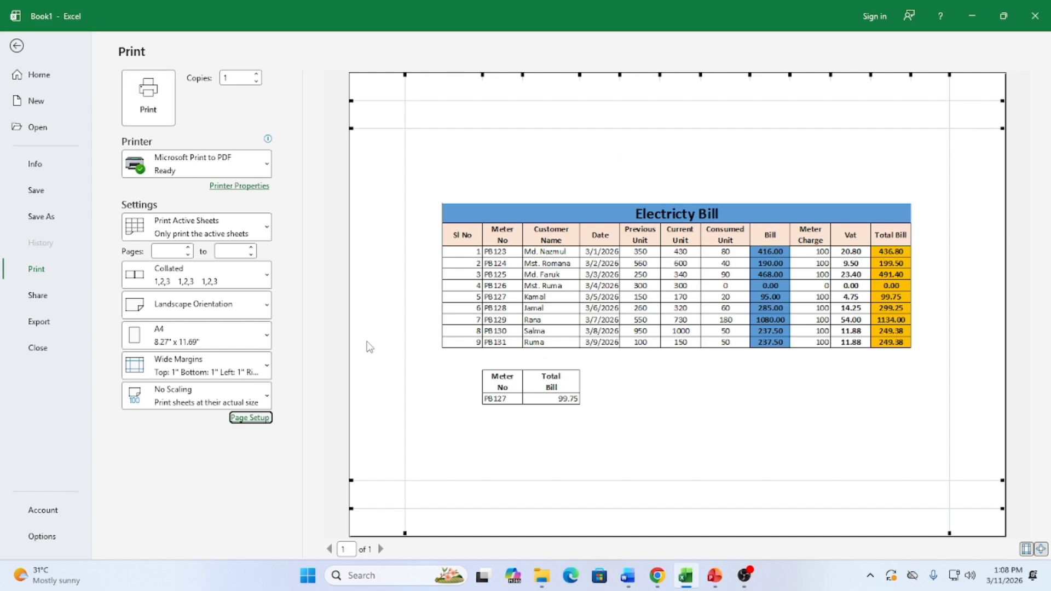
{"action": "left_click", "coordinate": [17, 48]}
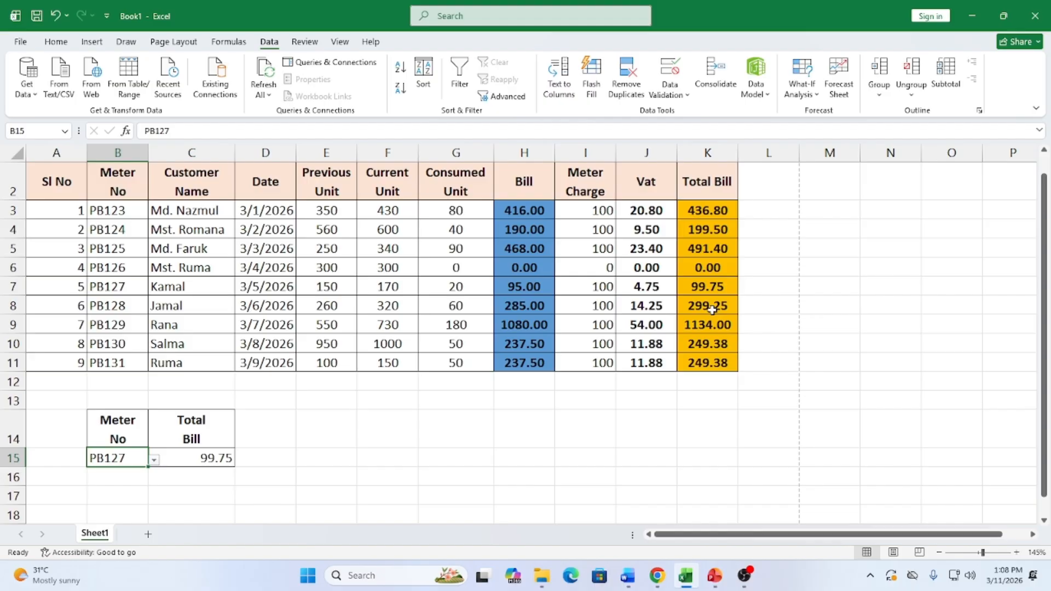
Protect Sheet1 with a password and verify that editing cell G11 is blocked
{"action": "right_click", "coordinate": [99, 538]}
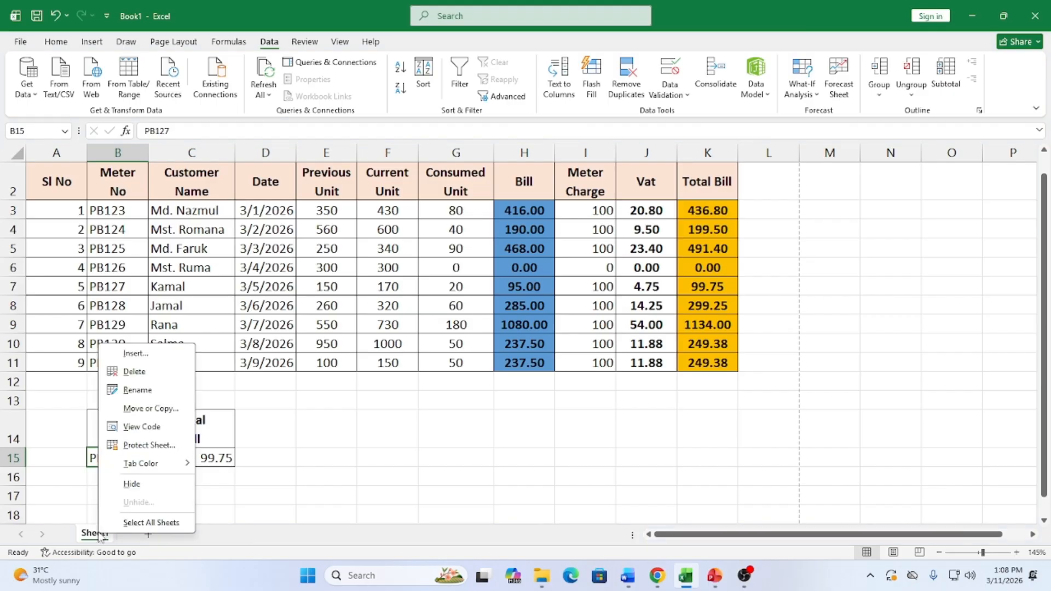
{"action": "left_click", "coordinate": [148, 445]}
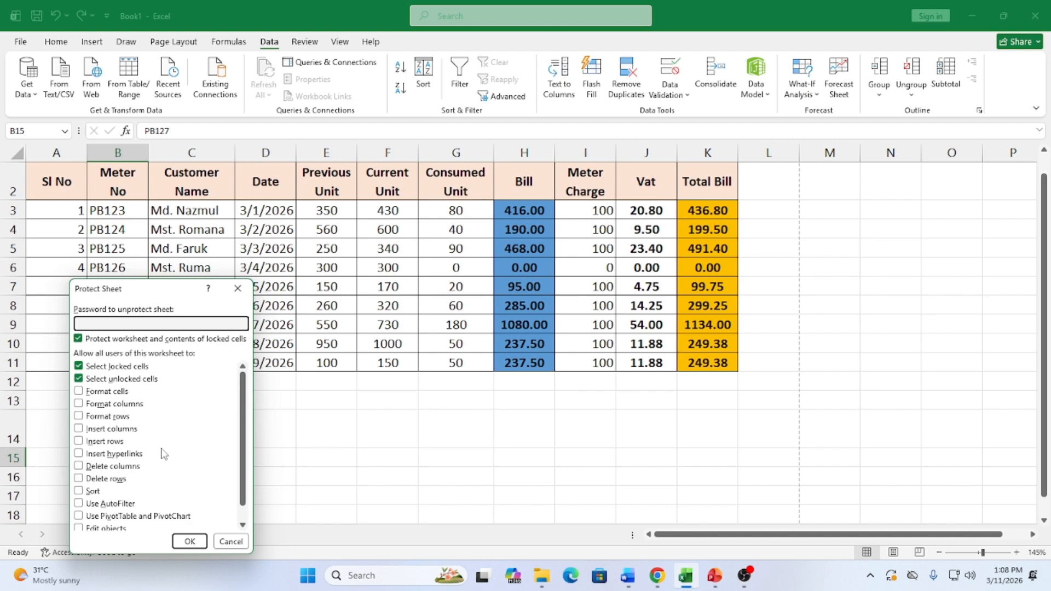
{"action": "type", "text": "123"}
{"action": "left_click", "coordinate": [189, 541]}
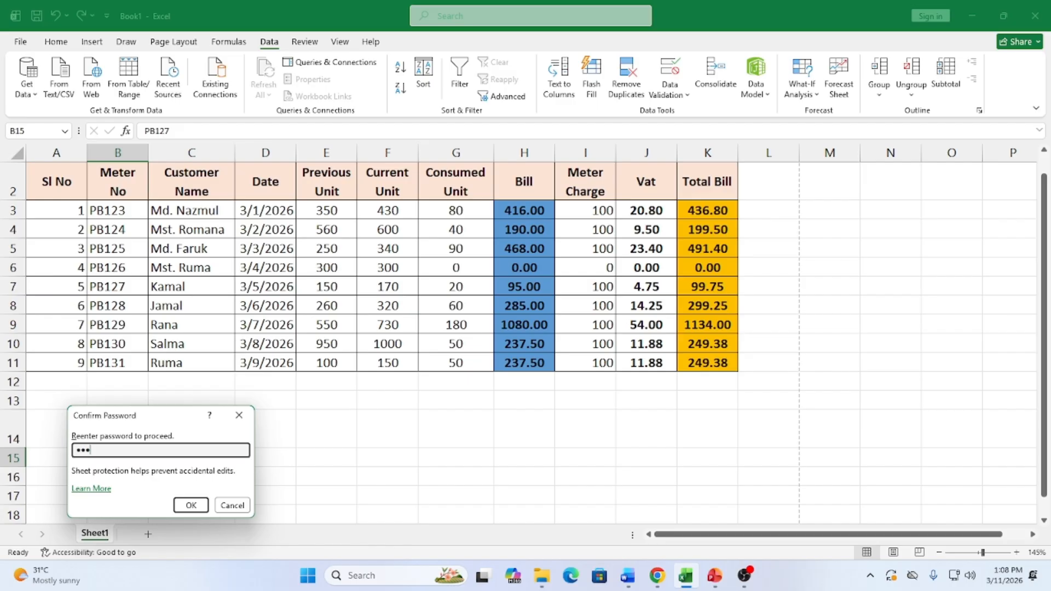
{"action": "left_click", "coordinate": [198, 504]}
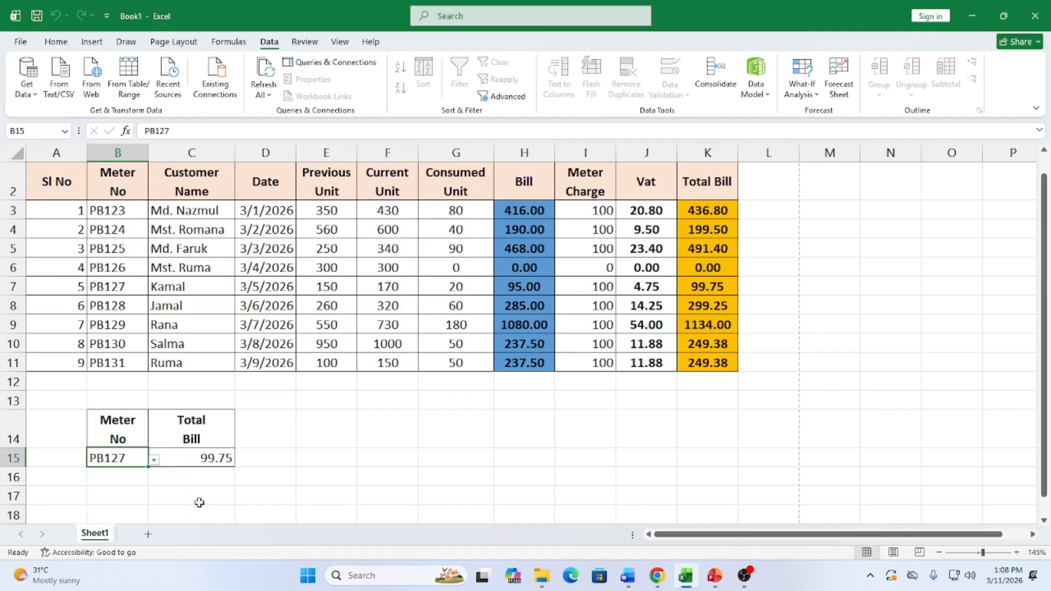
{"action": "double_click", "coordinate": [435, 363]}
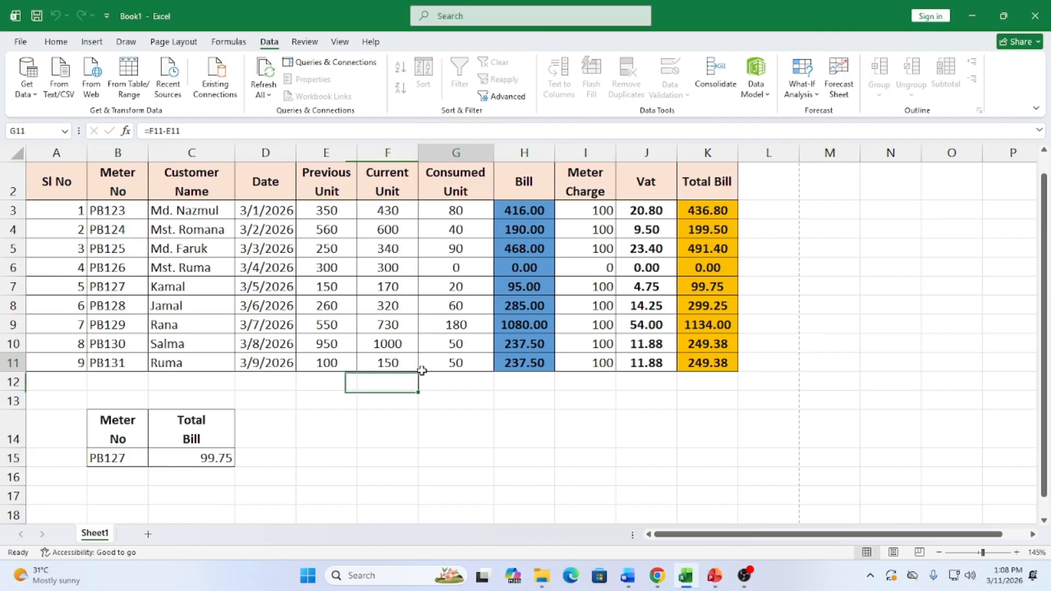
{"action": "left_click", "coordinate": [606, 324]}
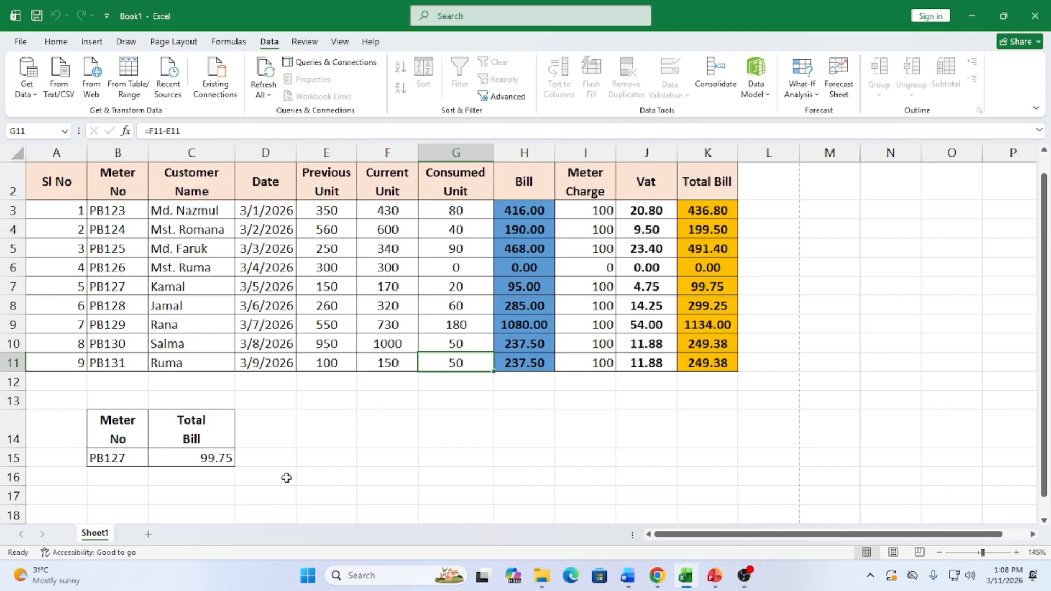
{"action": "scroll", "coordinate": [396, 368], "scroll_direction": "up", "scroll_amount": 1}
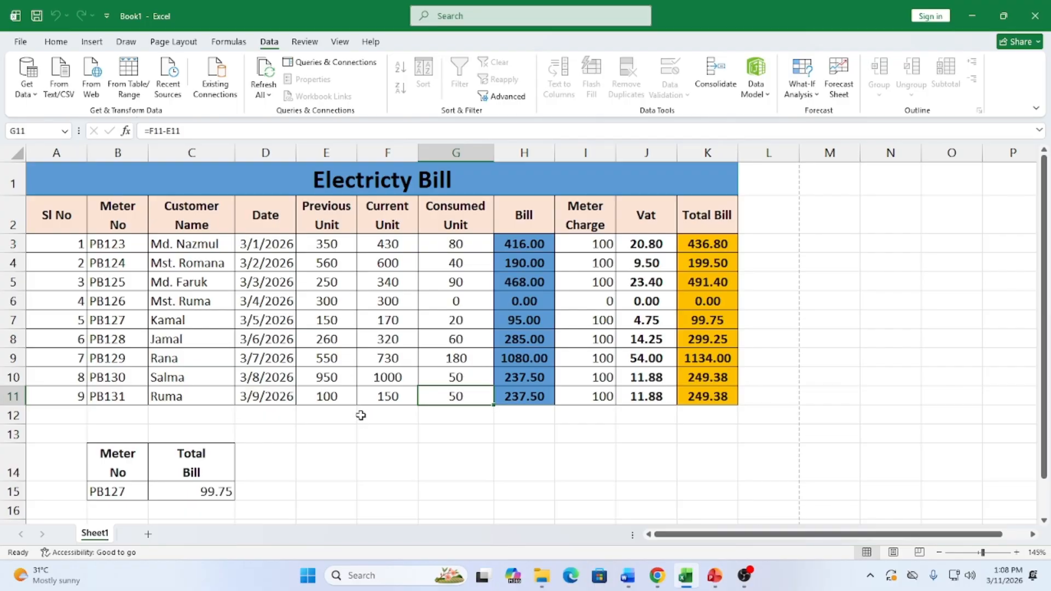
Launch Snipping Tool and capture the bill table from its title down to row 16
{"action": "left_click", "coordinate": [870, 576]}
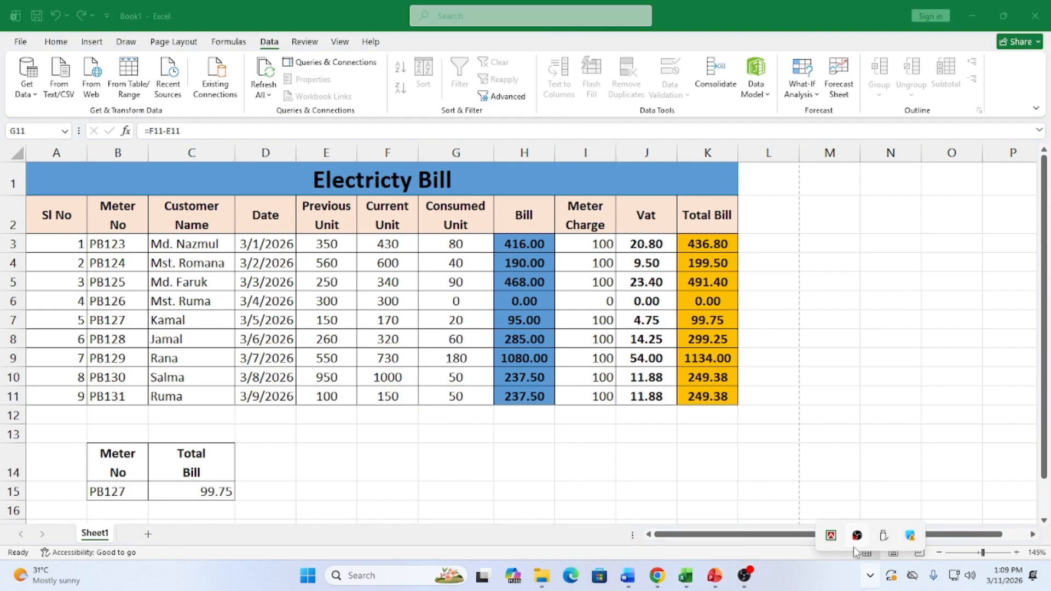
{"action": "left_click", "coordinate": [302, 579]}
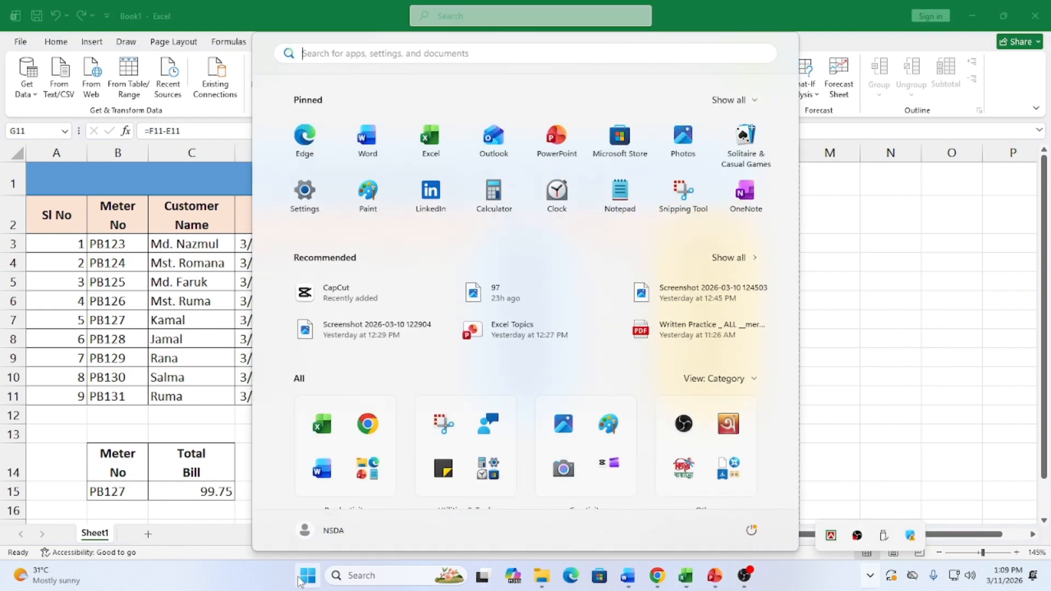
{"action": "type", "text": "snipping tool"}
{"action": "left_click", "coordinate": [323, 159]}
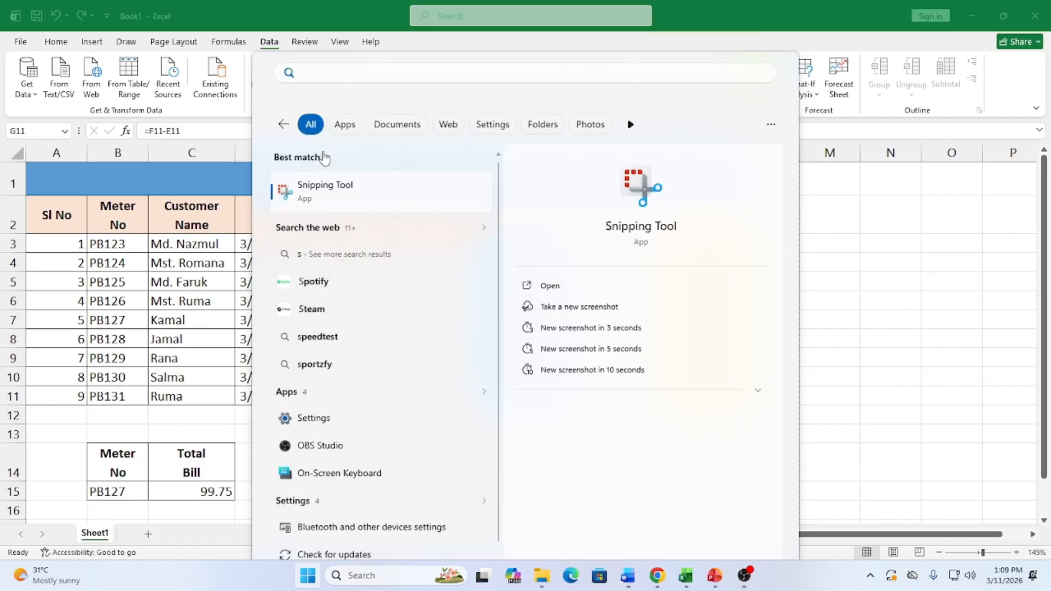
{"action": "left_click", "coordinate": [213, 34]}
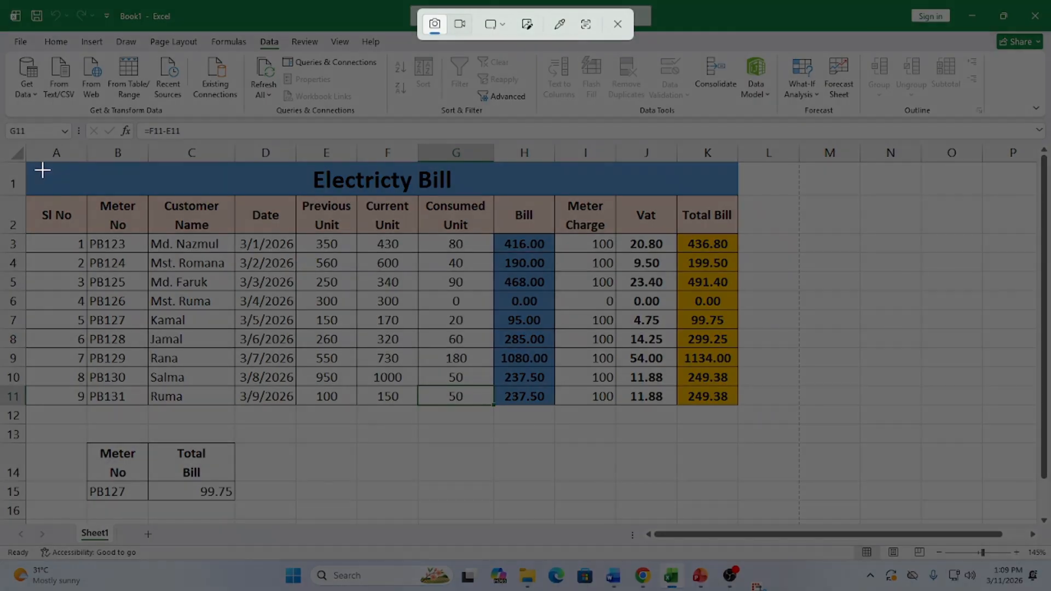
{"action": "left_click_drag", "start_coordinate": [4, 142], "coordinate": [758, 511]}
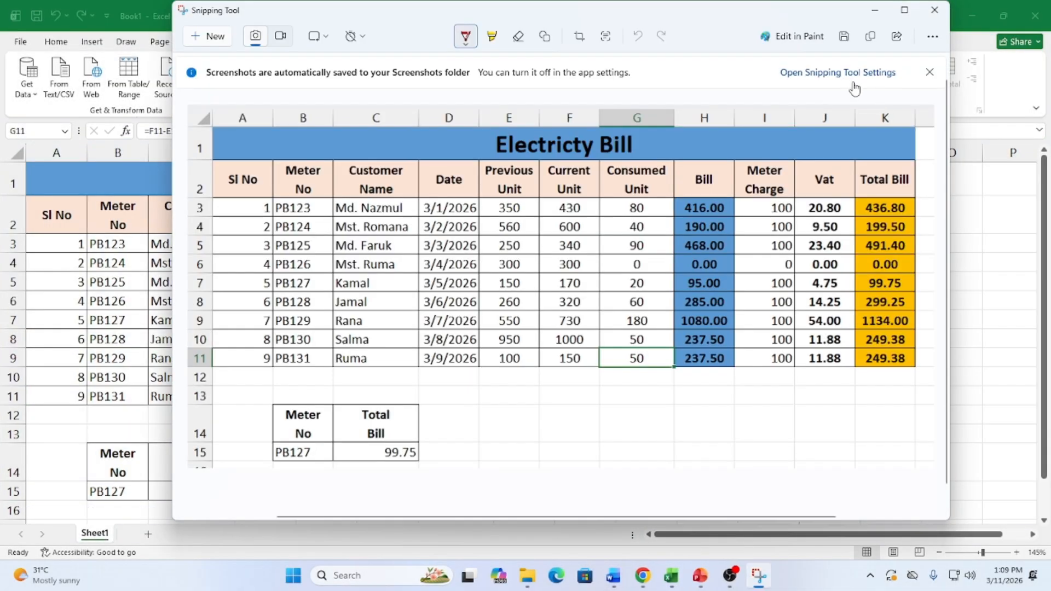
Save the screenshot to the Desktop as 95 and close Snipping Tool
{"action": "key", "text": "ctrl+s"}
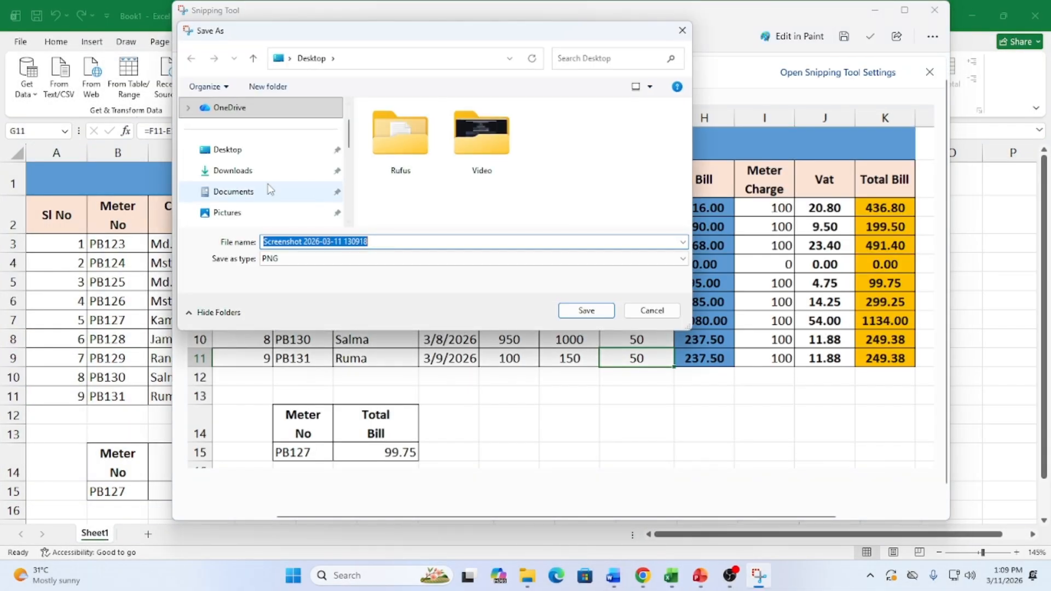
{"action": "left_click", "coordinate": [227, 150]}
{"action": "left_click", "coordinate": [393, 243]}
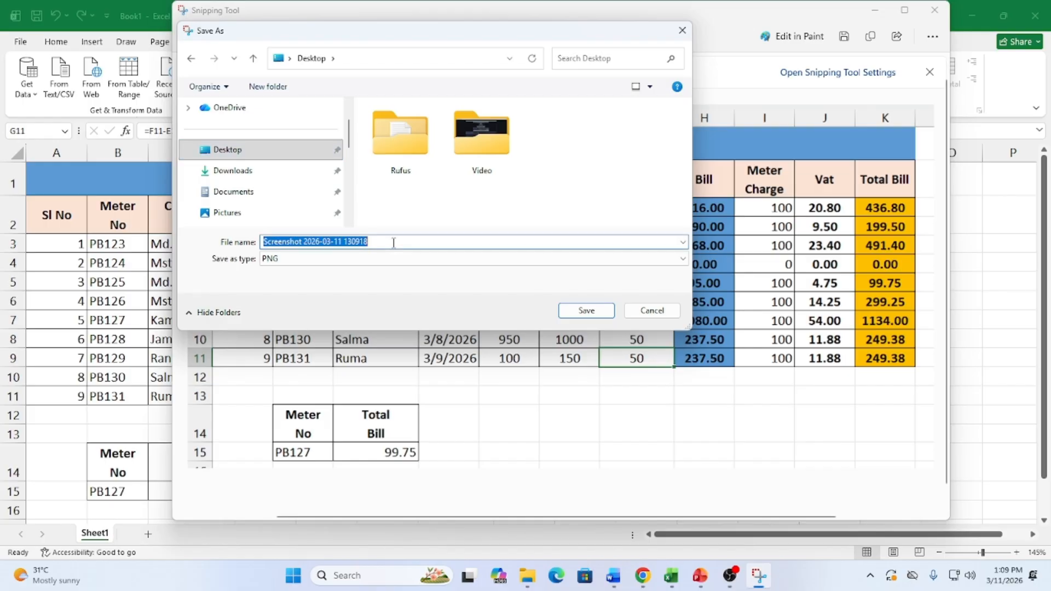
{"action": "type", "text": "10"}
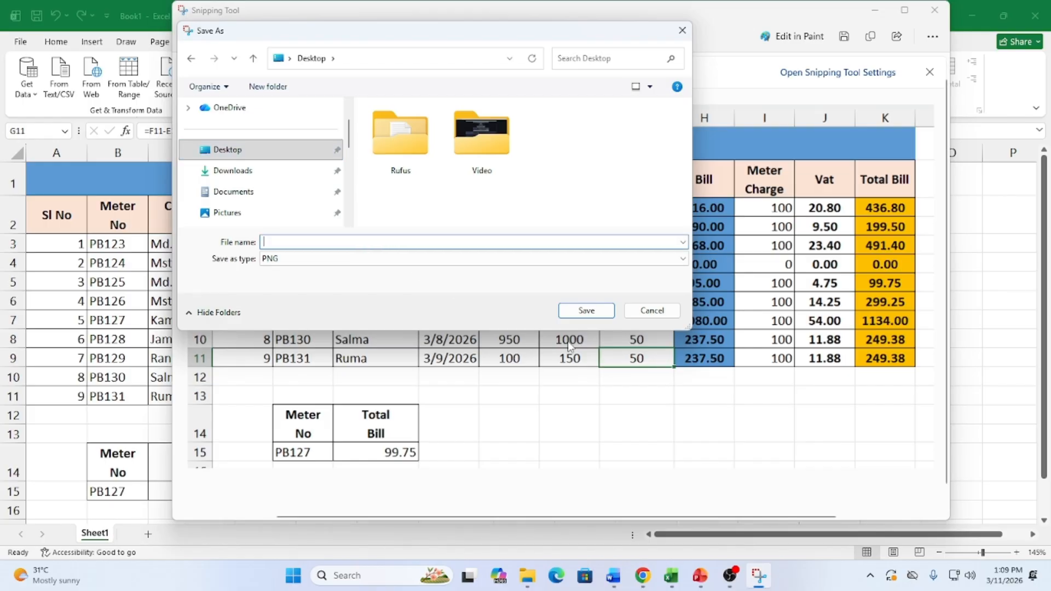
{"action": "key", "text": "BackSpace"}
{"action": "type", "text": "95"}
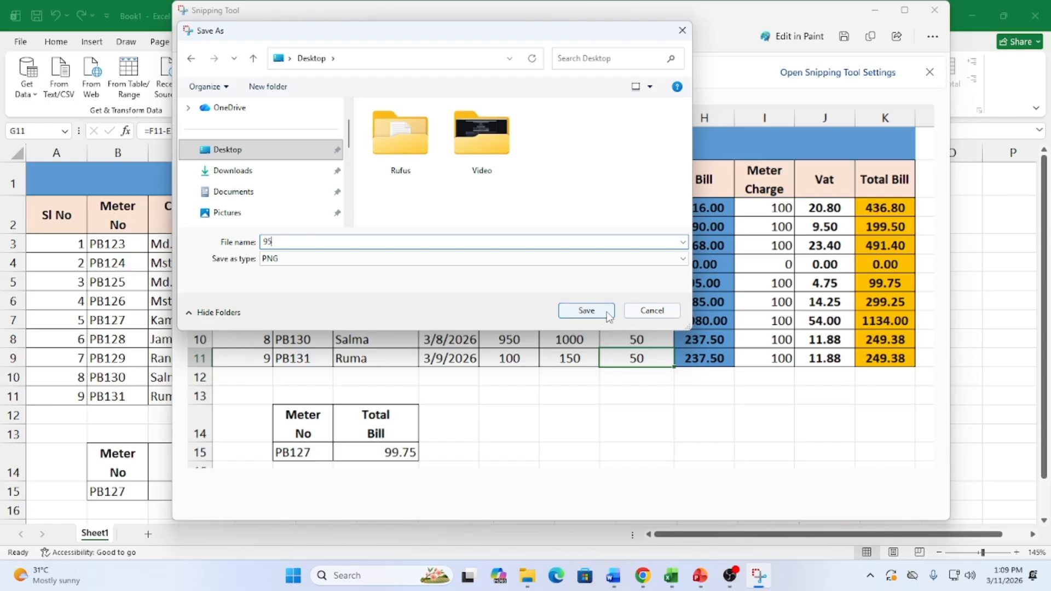
{"action": "left_click", "coordinate": [606, 311]}
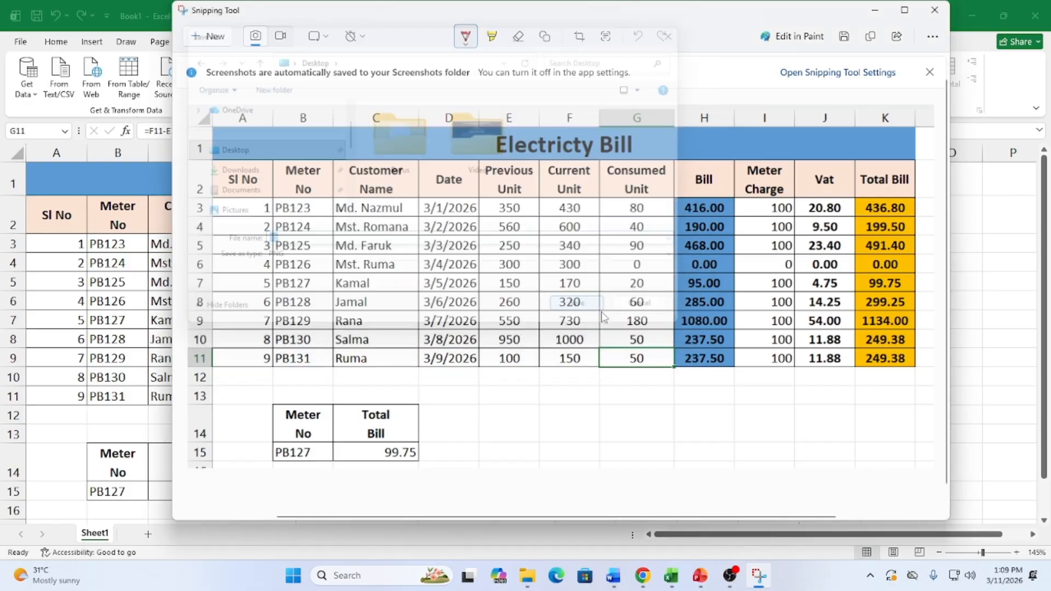
{"action": "left_click", "coordinate": [934, 10]}
{"action": "left_click", "coordinate": [744, 575]}
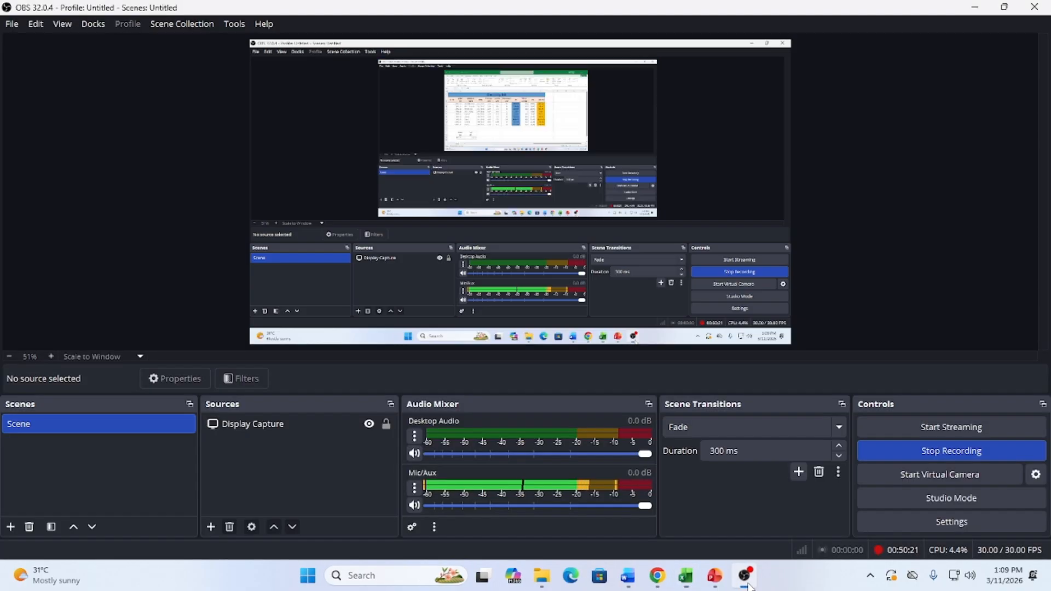